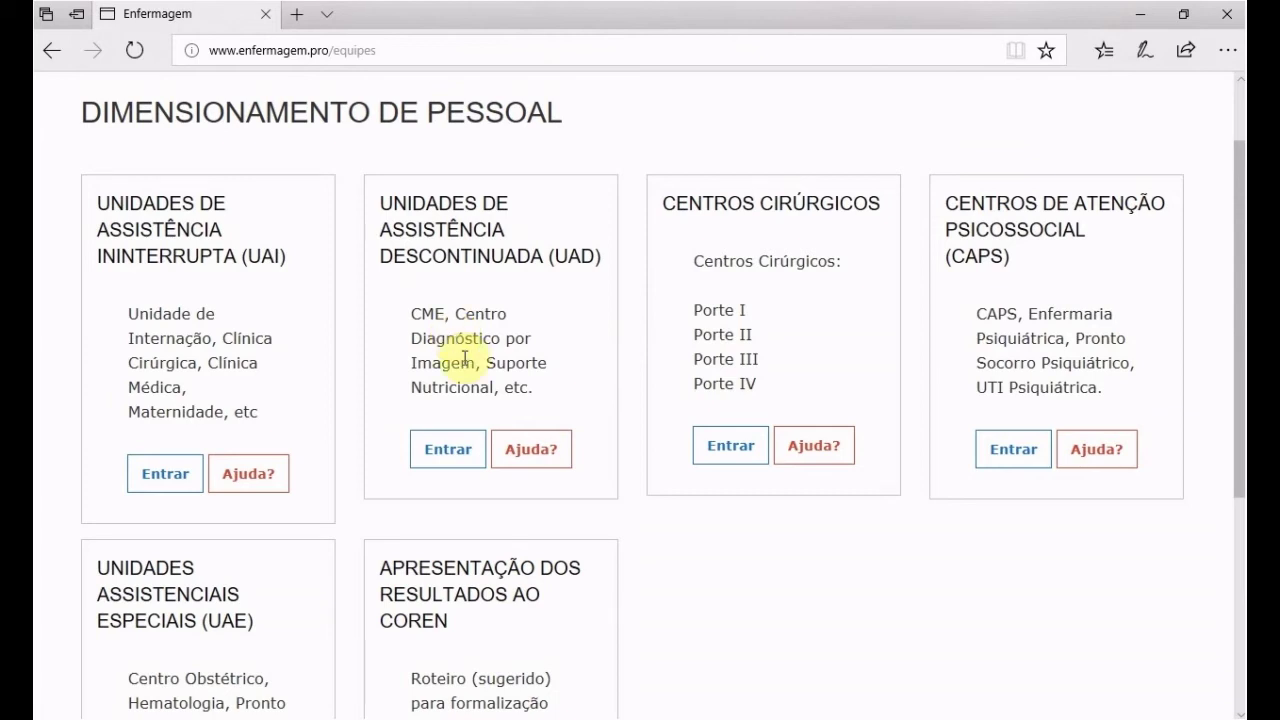
Enter the Unidades de Assistência Descontinuada (UAD) module and start a new unit registration.
click(447, 455)
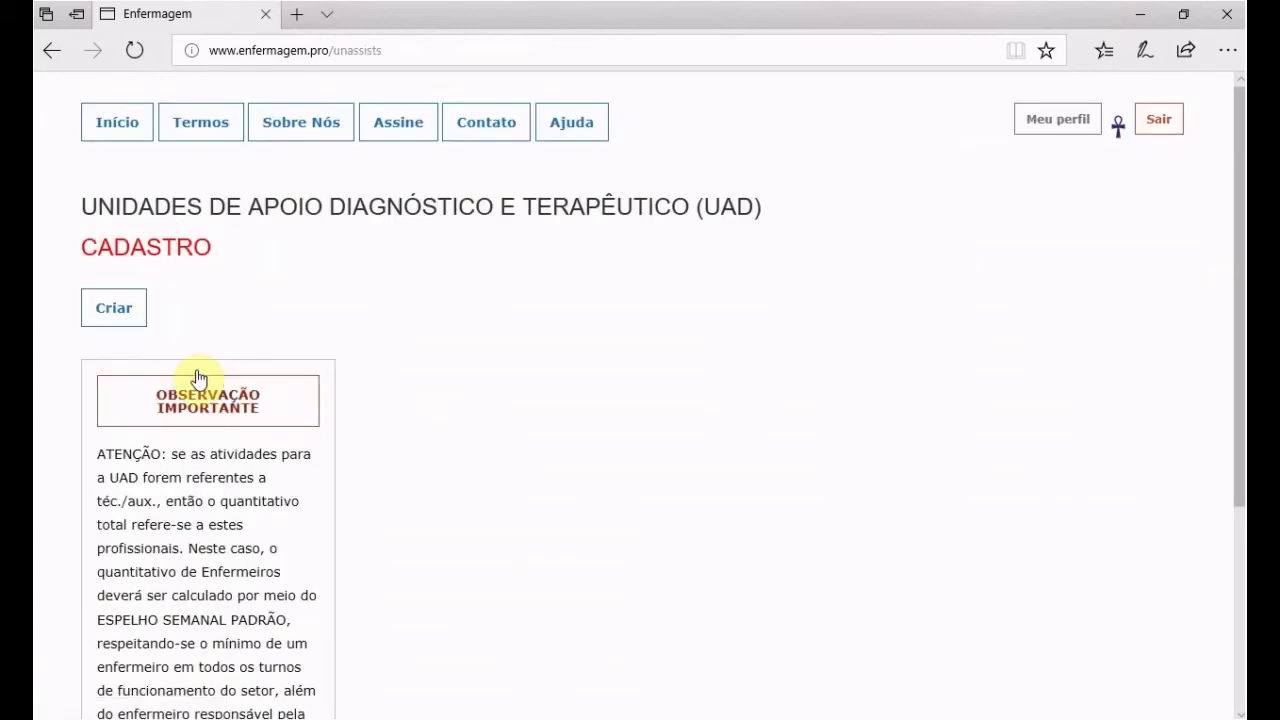
scroll(218, 445, down, 3)
scroll(220, 445, up, 3)
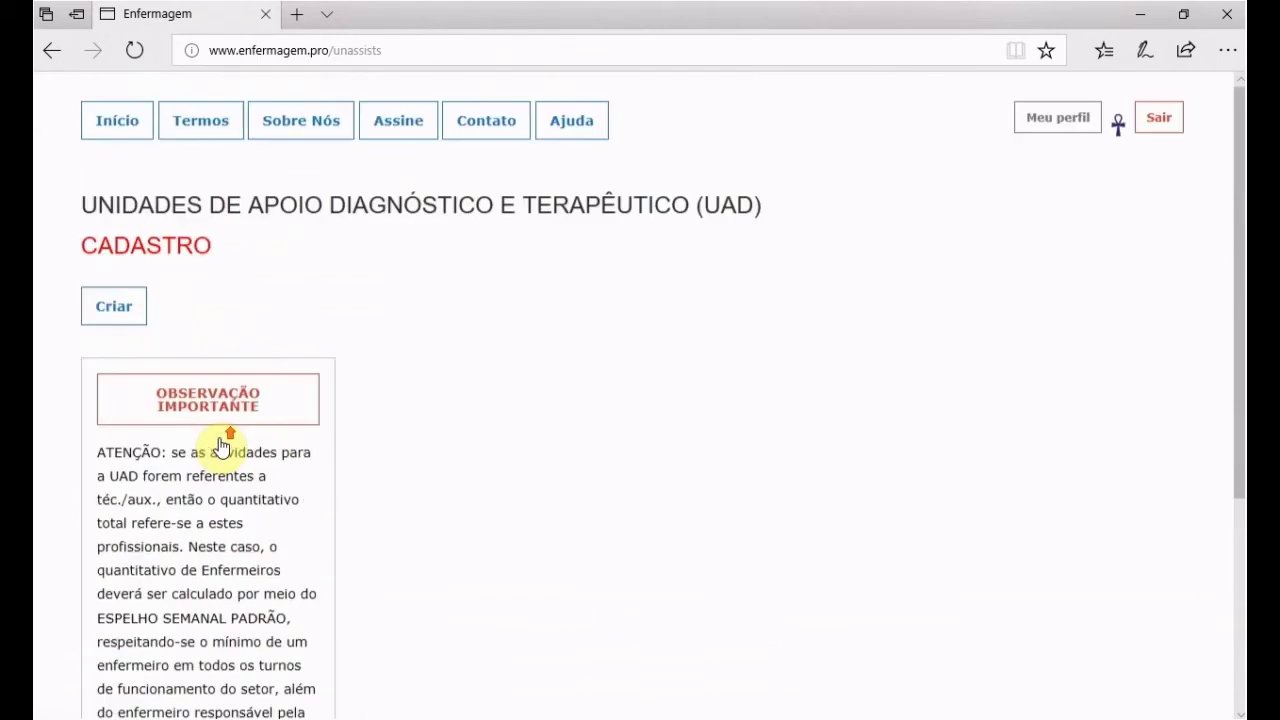
click(118, 316)
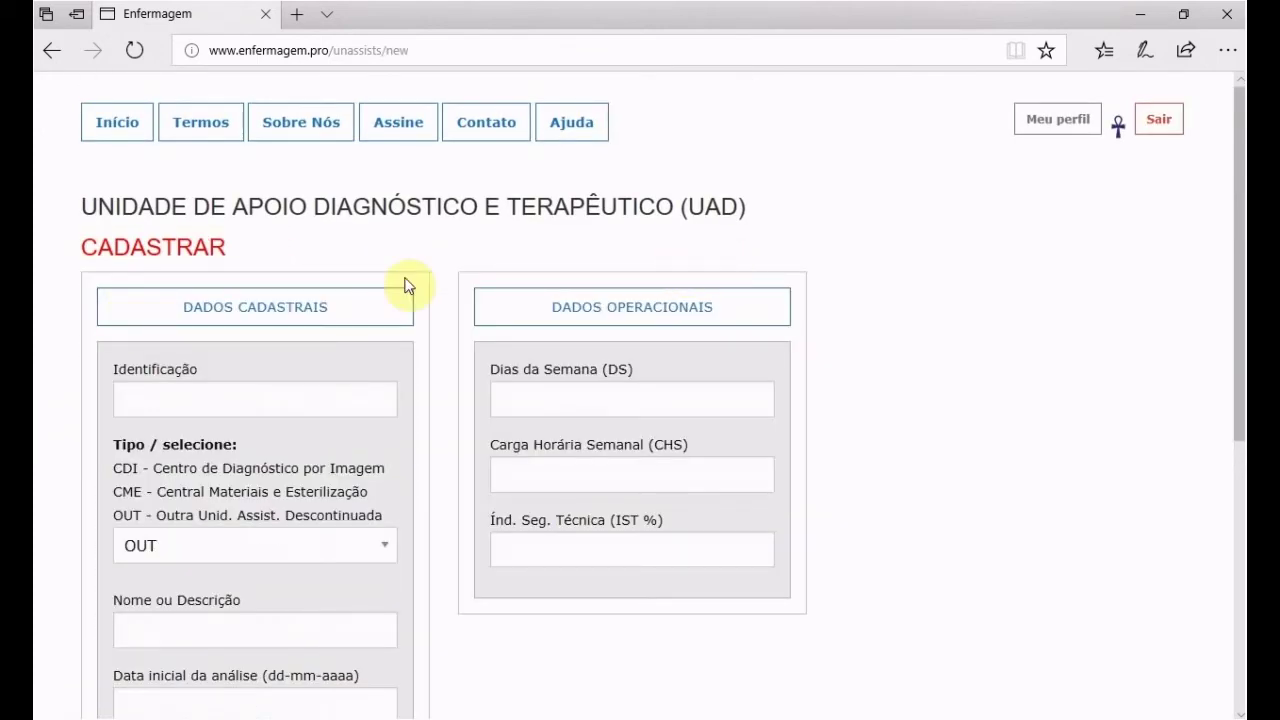
Enter "Serviço de Suporte Nutricional" in Identificação and choose OUT as the unit type.
click(165, 402)
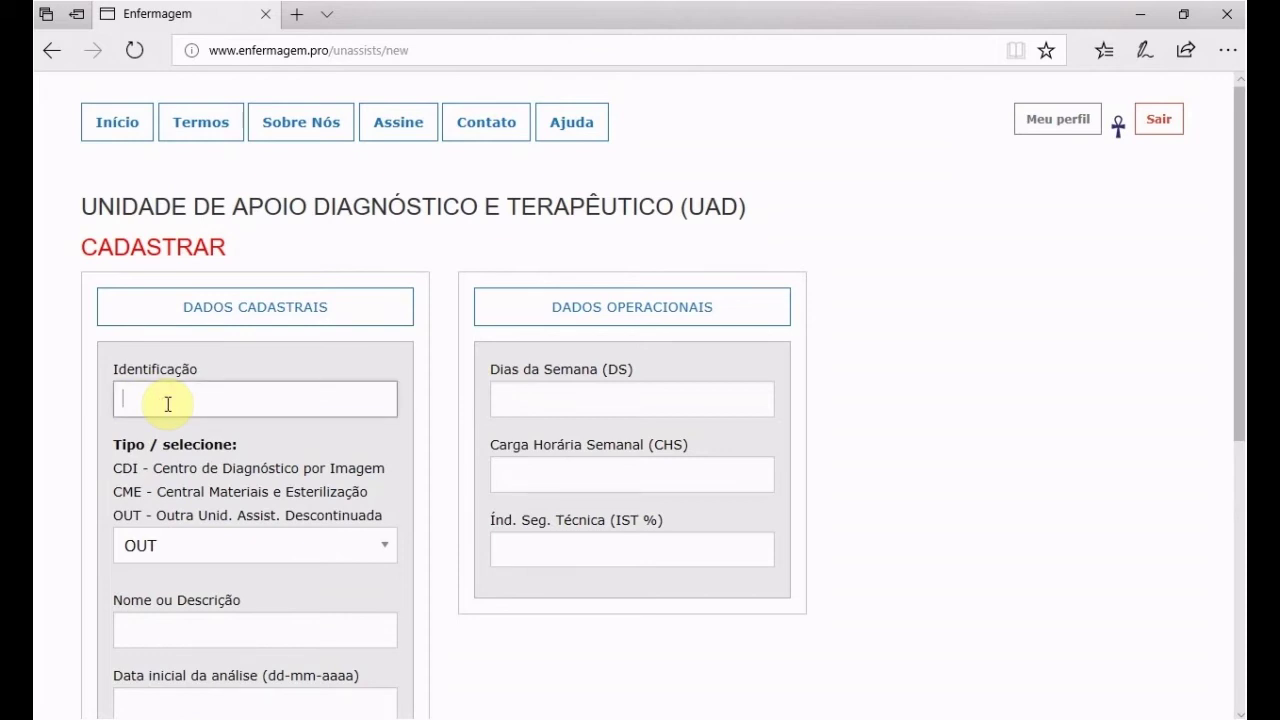
text(Serviço D)
key(BackSpace)
text(de Suporte)
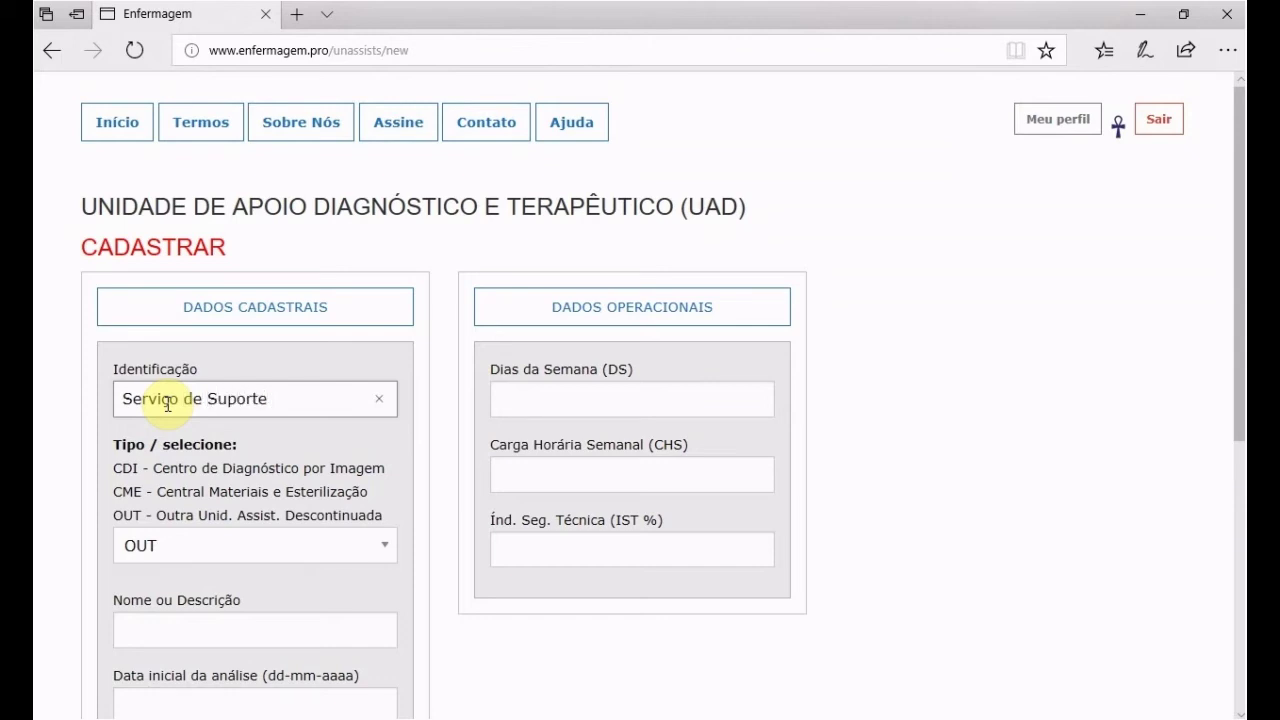
text( Nutricional)
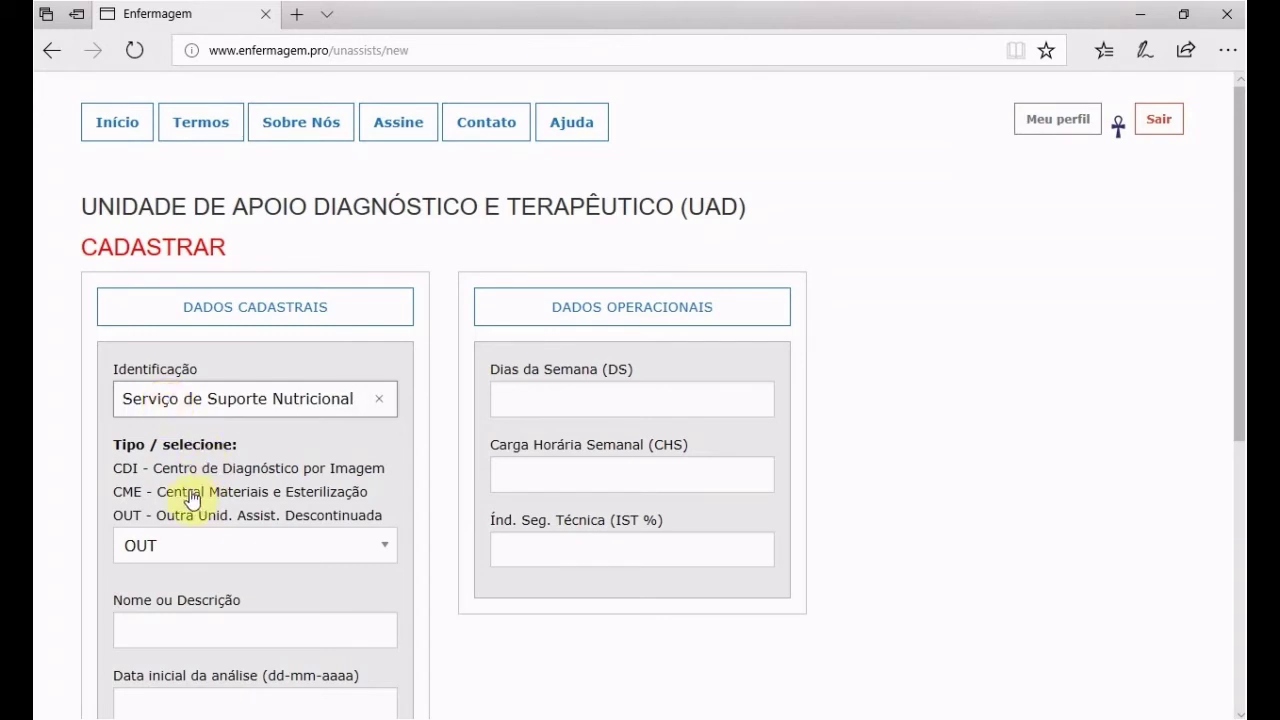
click(387, 553)
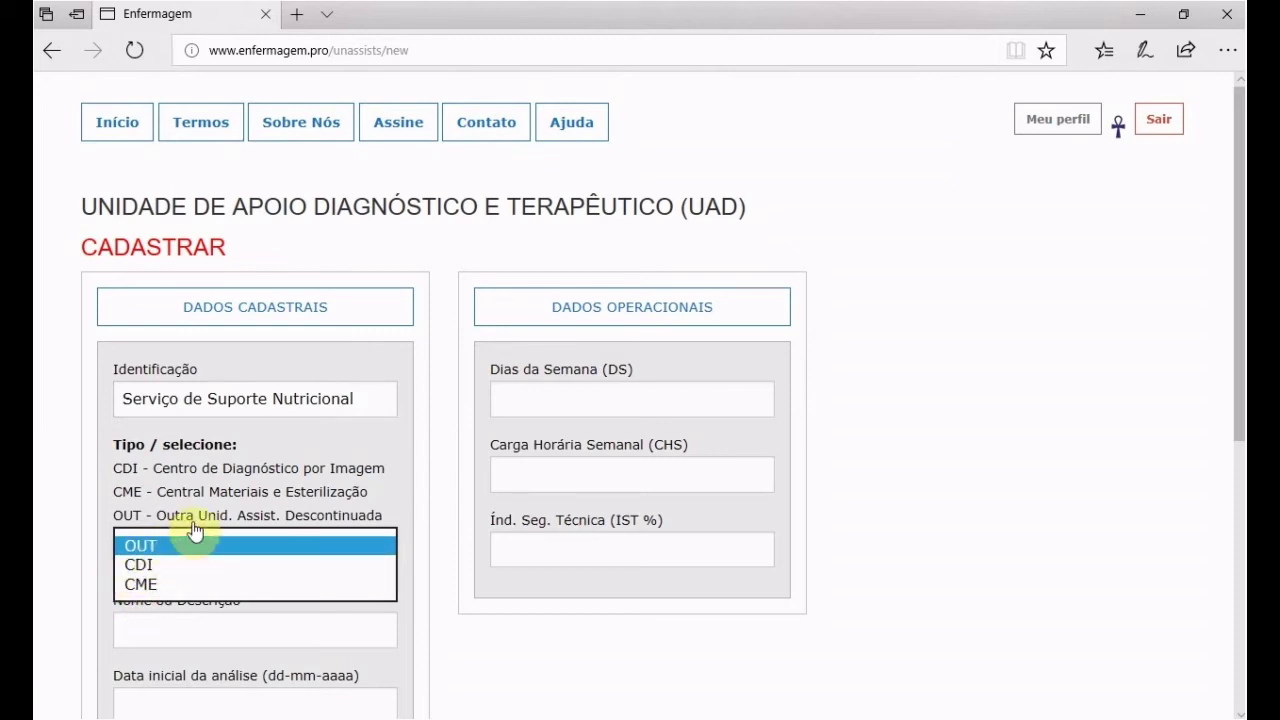
click(316, 522)
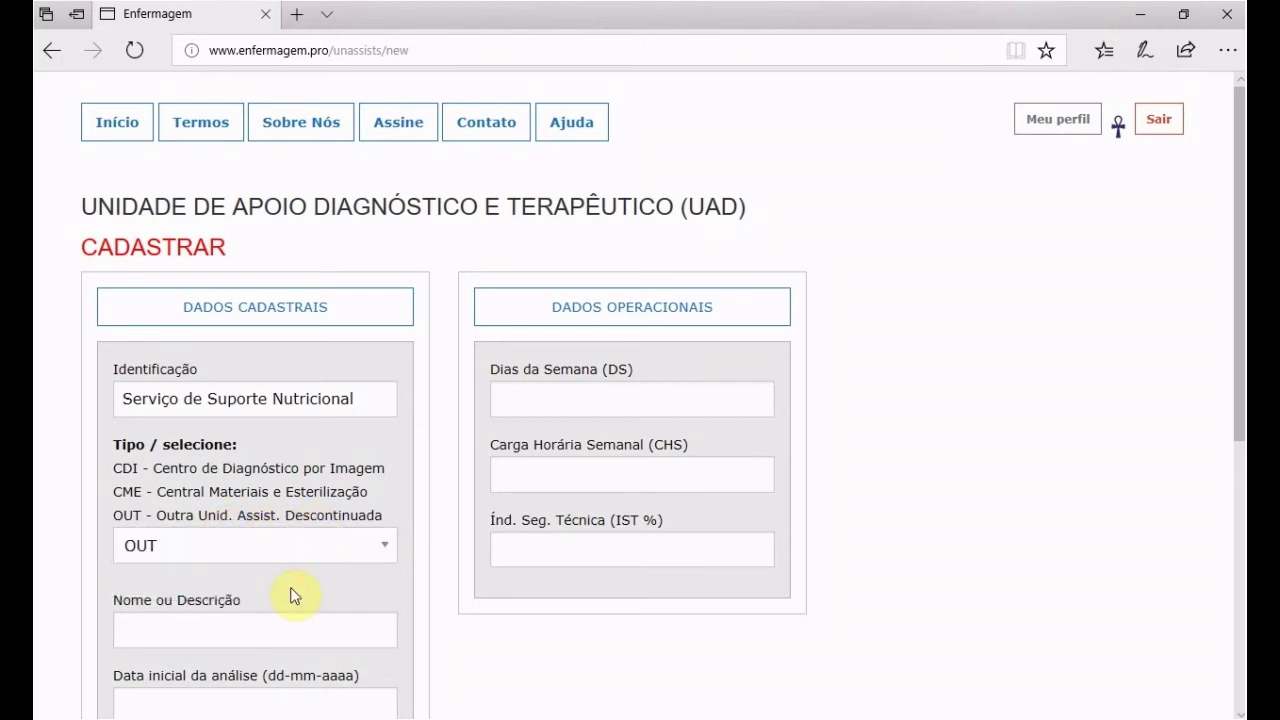
Move "Serviço de Suporte Nutricional" from Identificação to Nome ou Descrição and enter SN-01 as the identification.
scroll(295, 596, down, 3)
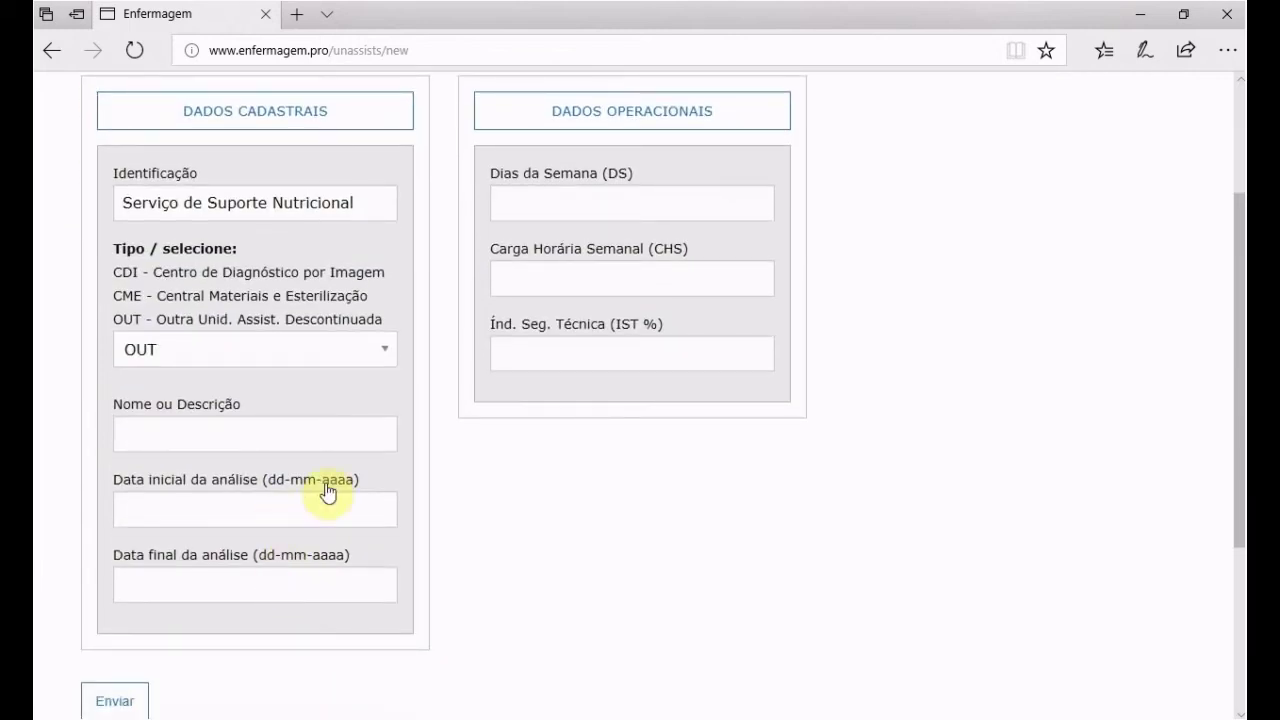
click(263, 431)
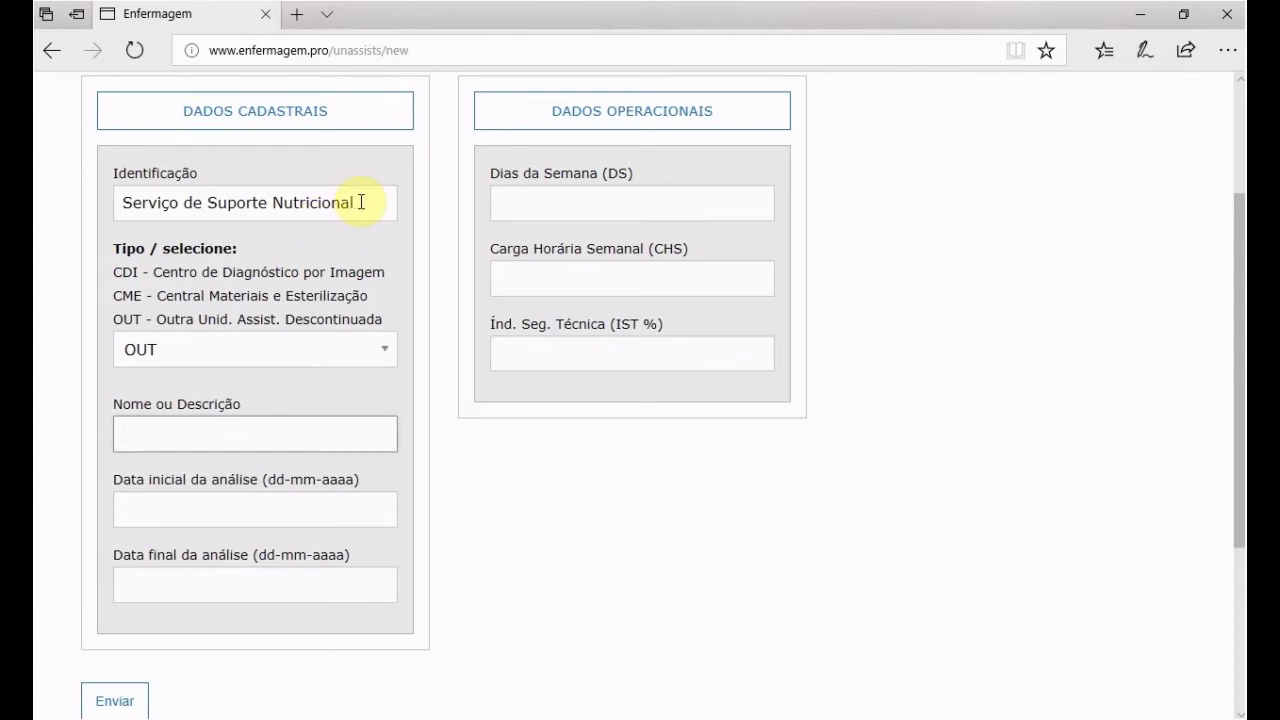
drag(361, 202, 60, 197)
key(ctrl+c)
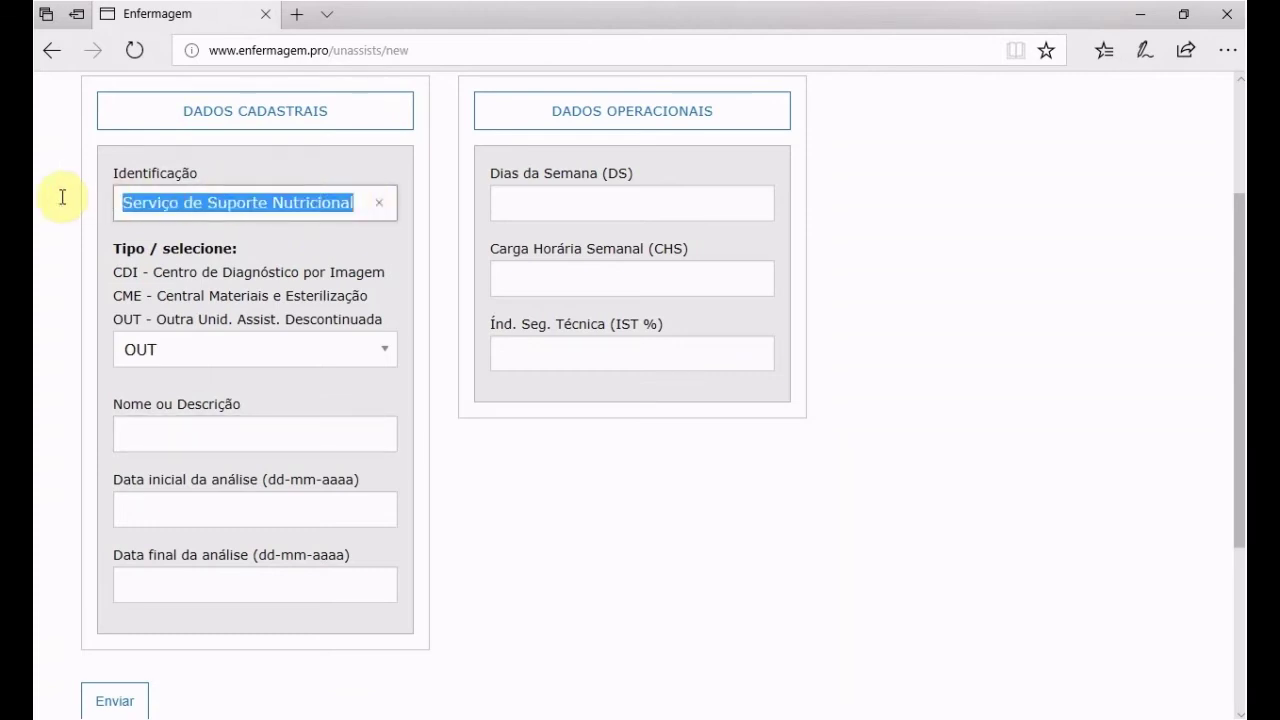
key(BackSpace)
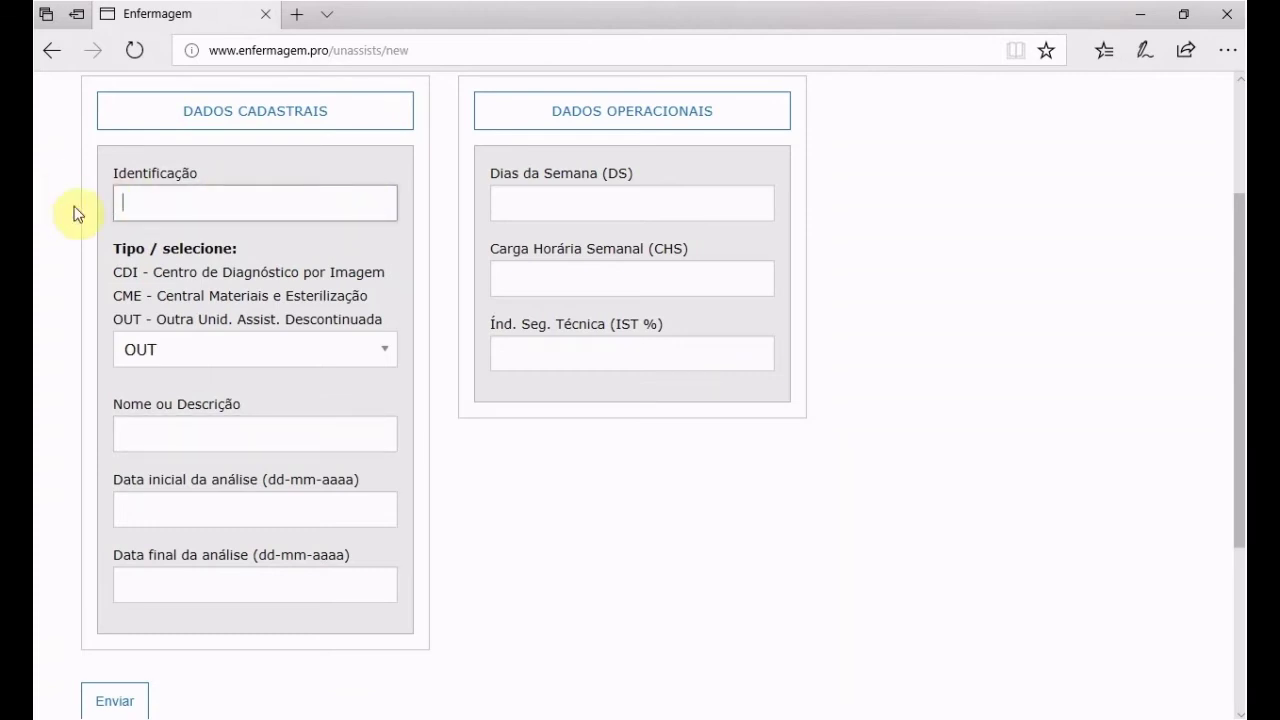
click(364, 436)
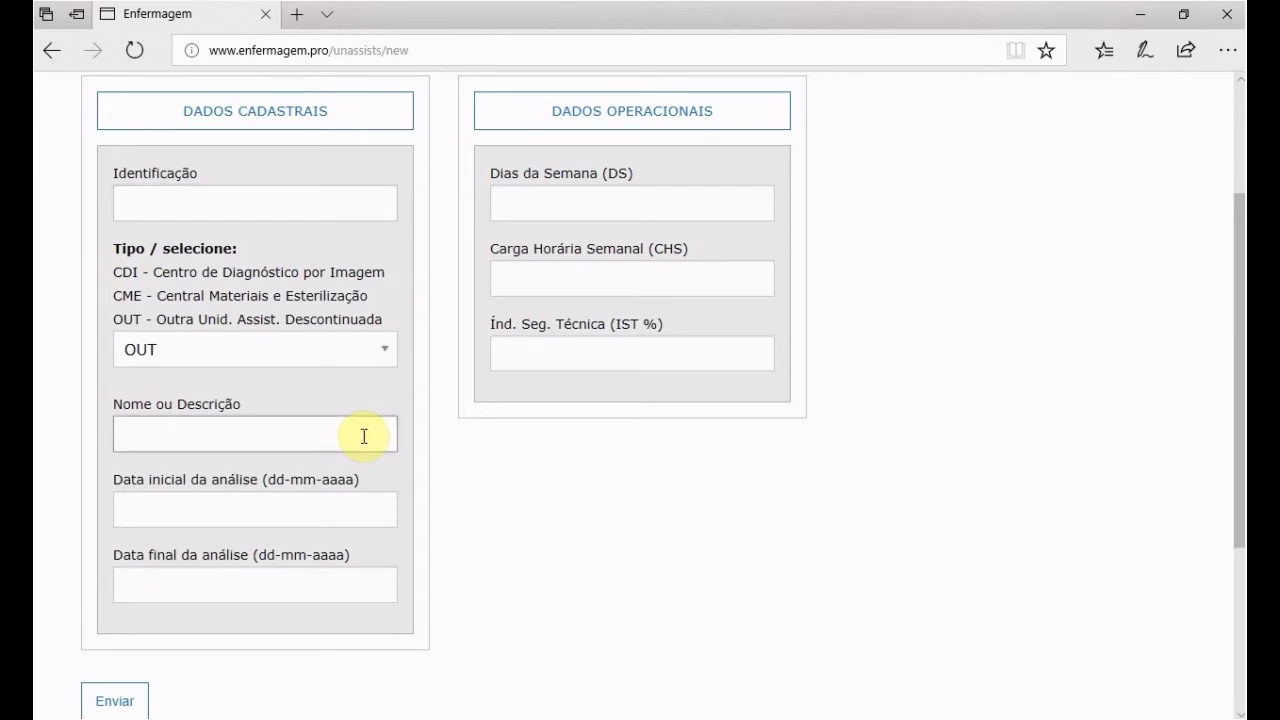
key(ctrl+v)
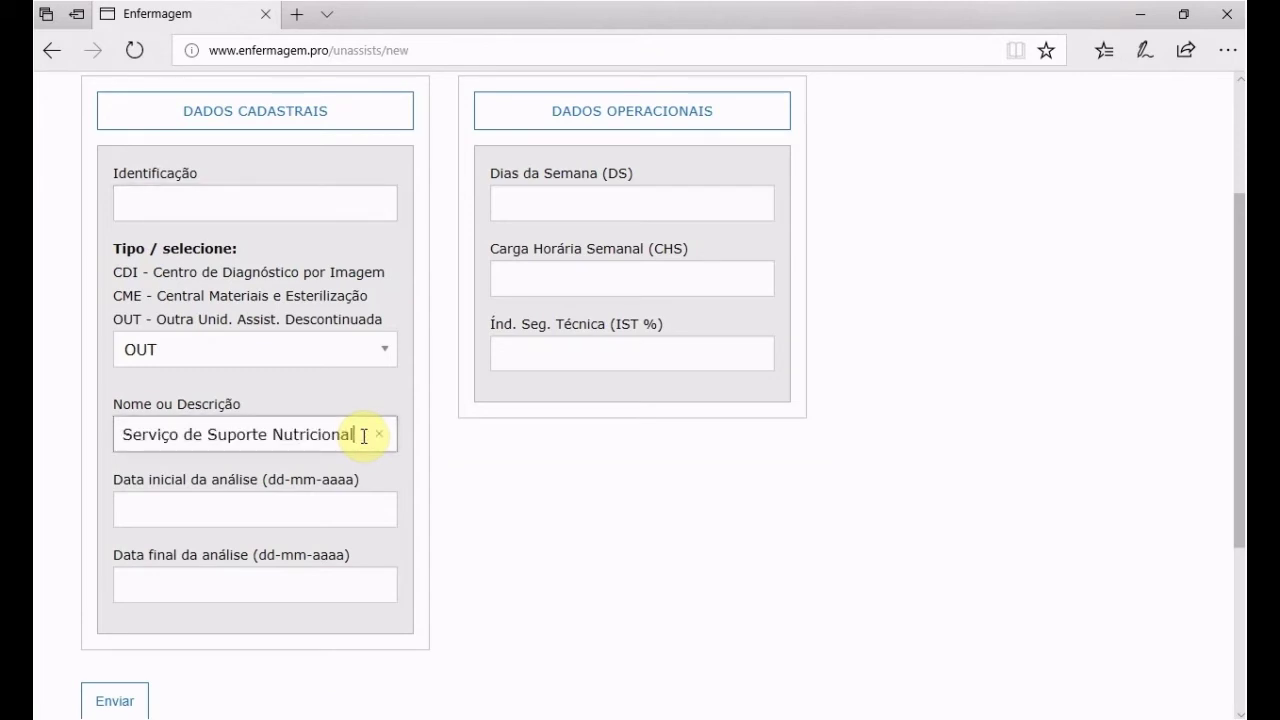
click(293, 204)
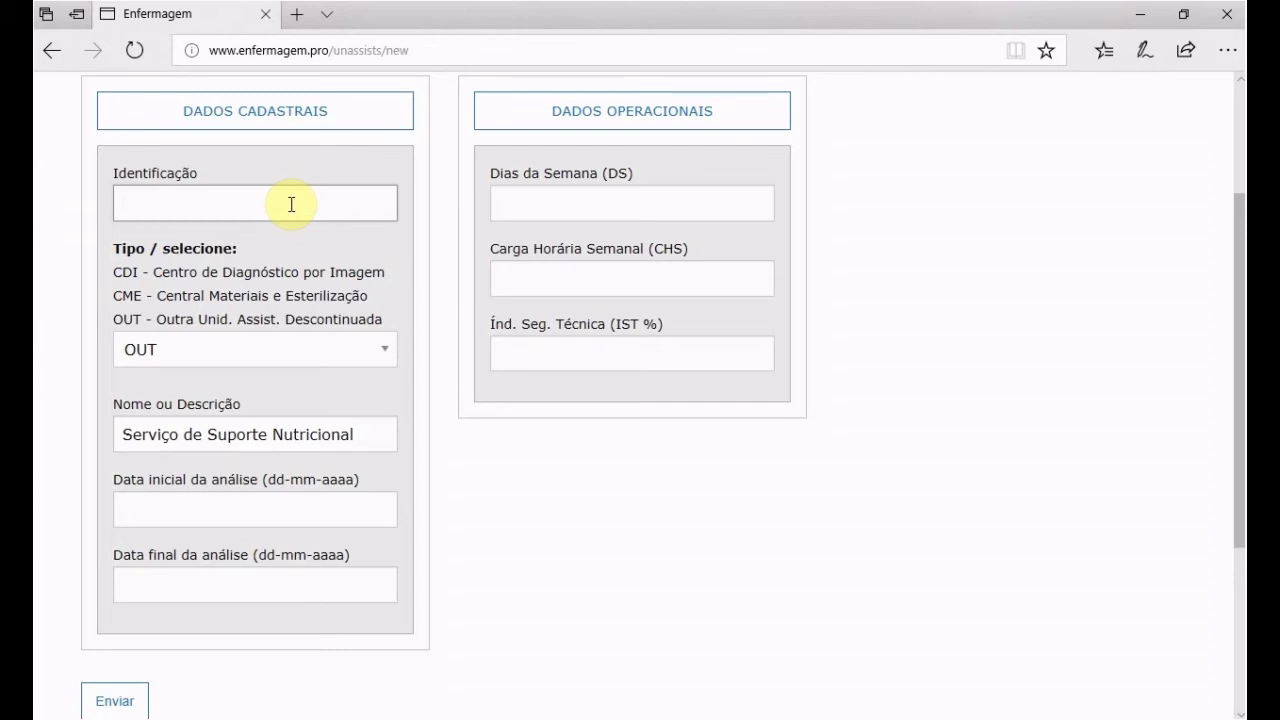
text(SN-01)
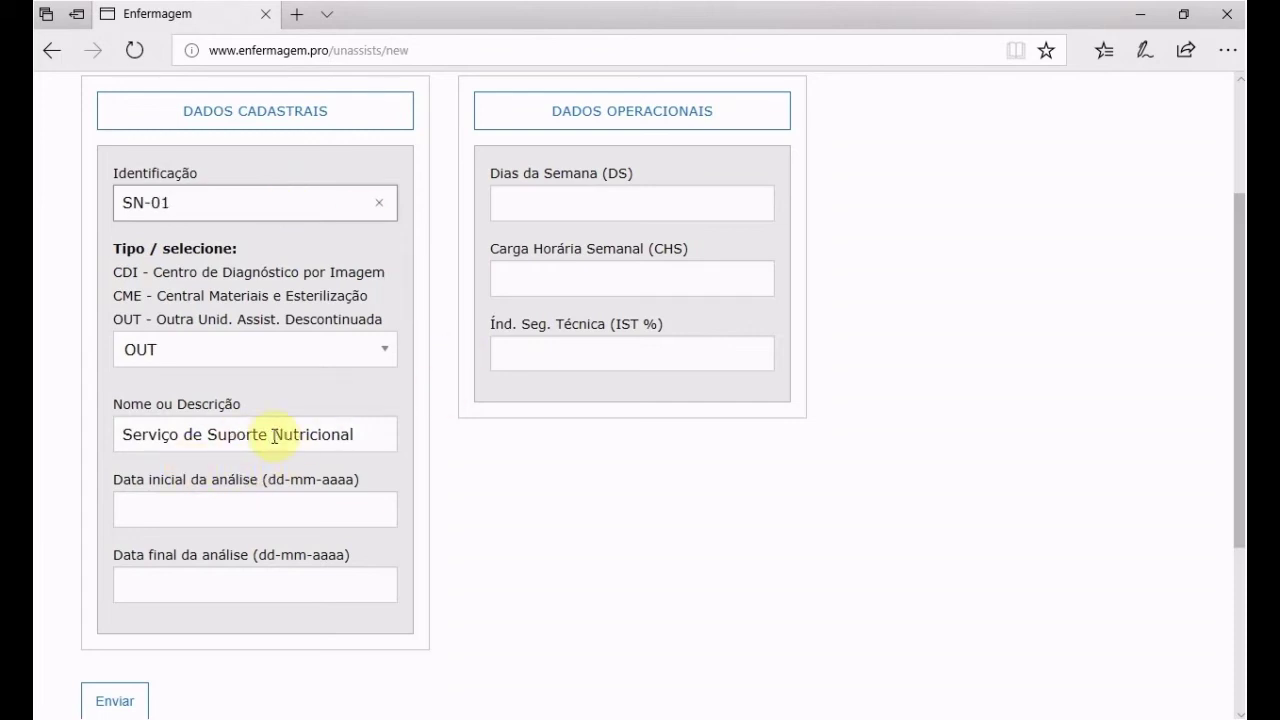
Set the analysis period's start date to 01/02/2017 and its end date to 31/03/2017.
click(231, 506)
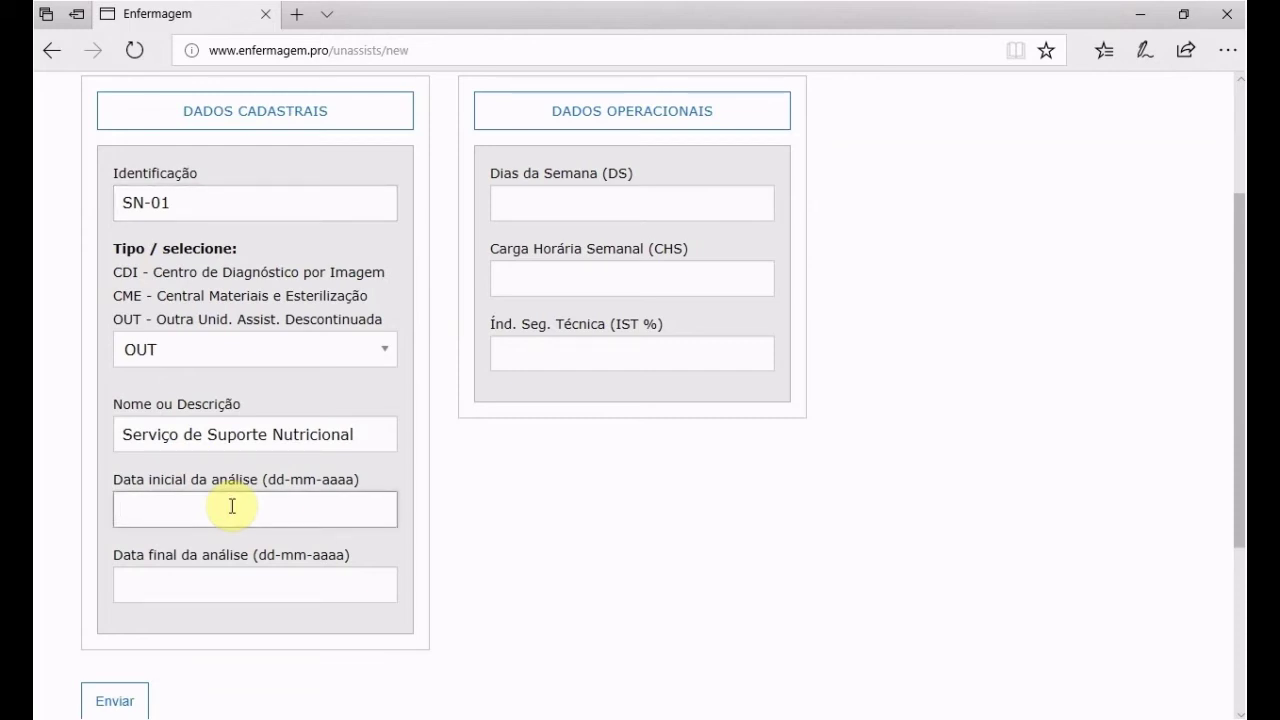
text(01/02/2017)
click(289, 586)
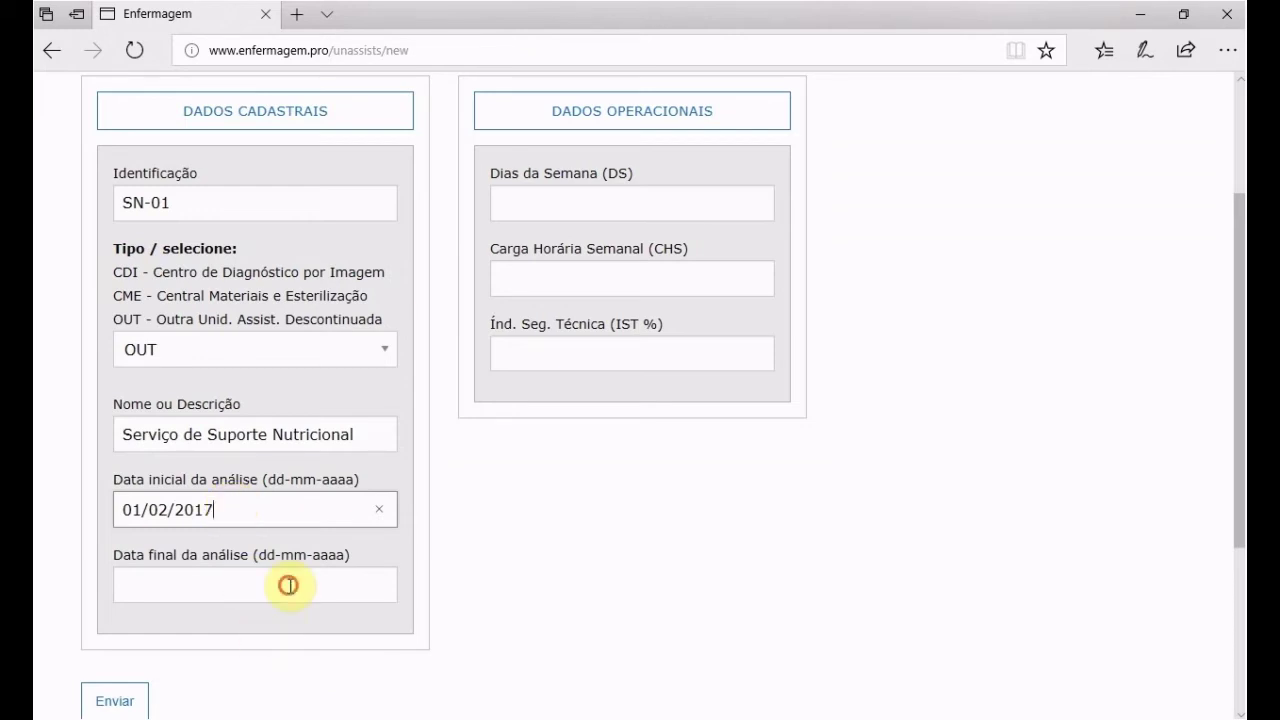
text(31)
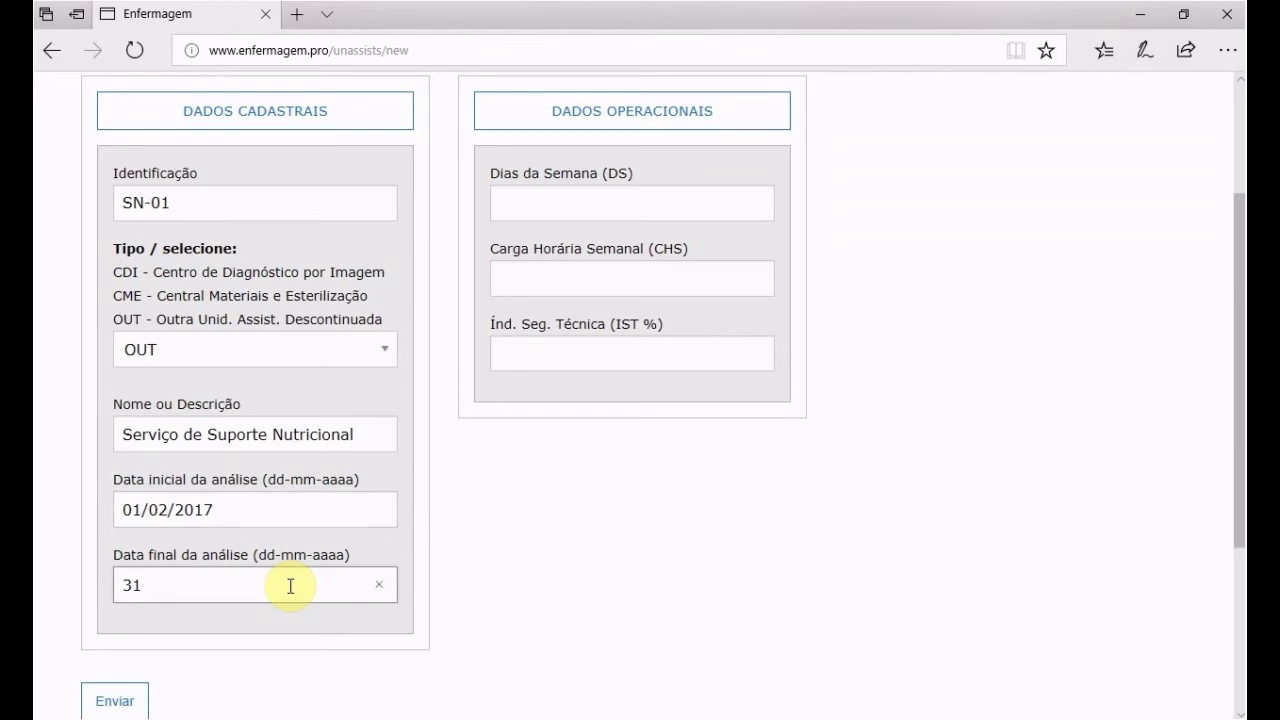
text(/03/2017)
Fill in the operational data with 5 days per week, 44 weekly hours and a technical safety index of 15%.
click(694, 206)
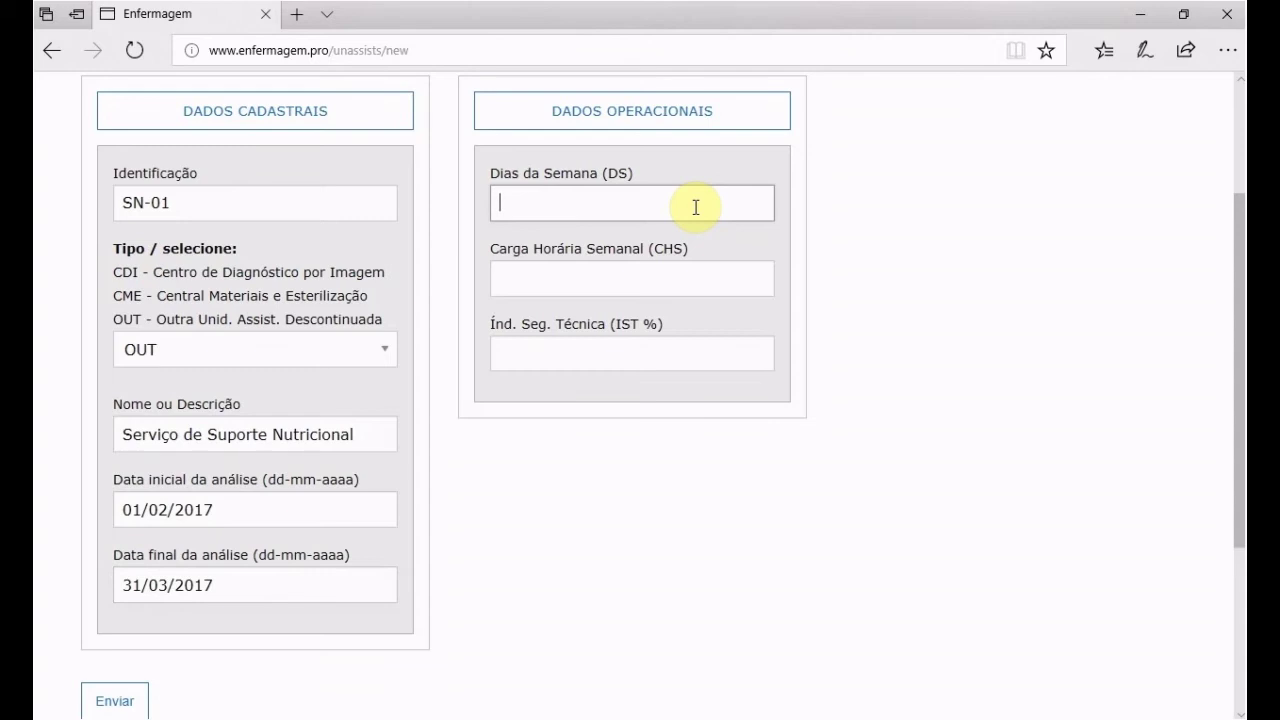
text(5)
click(594, 280)
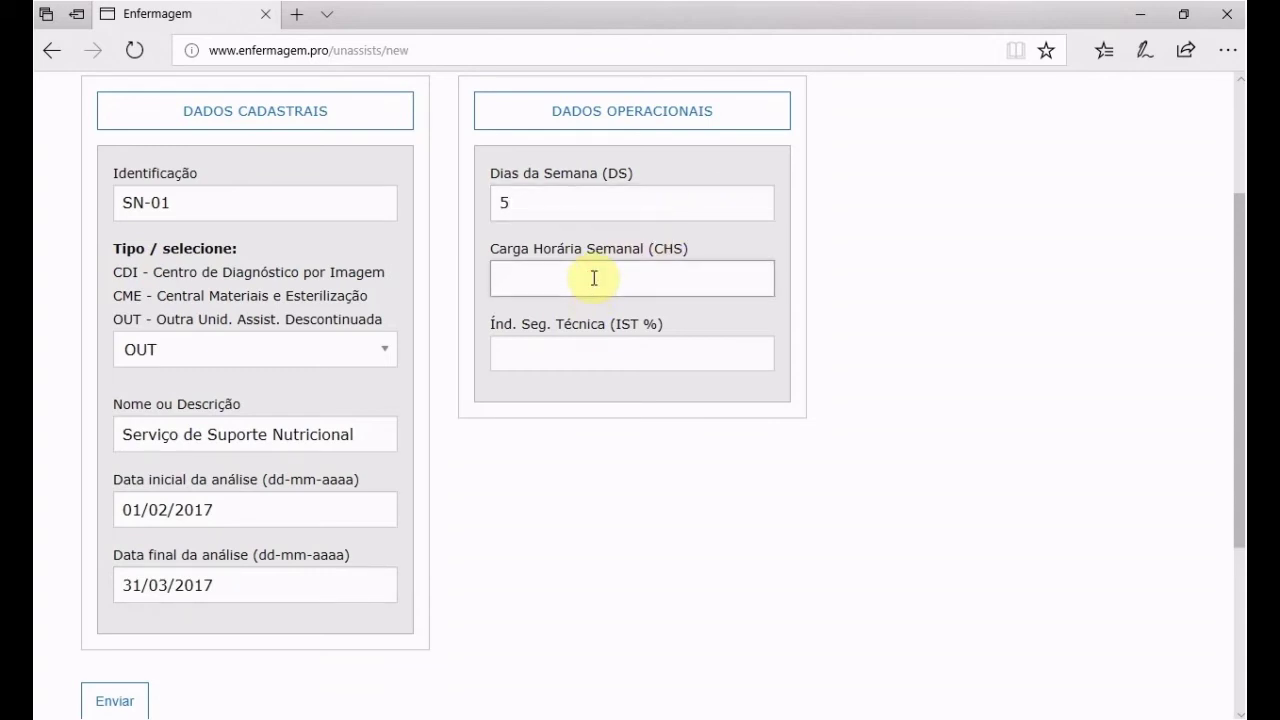
text(44)
click(572, 355)
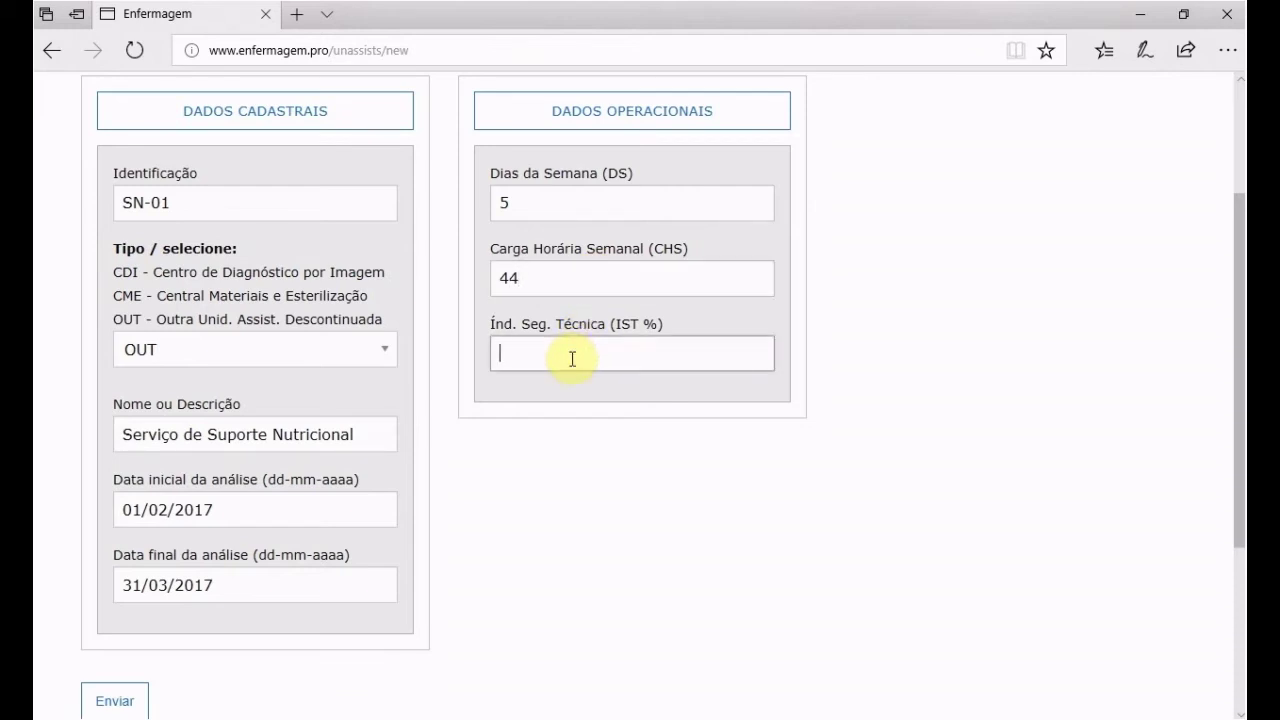
text(15)
click(620, 537)
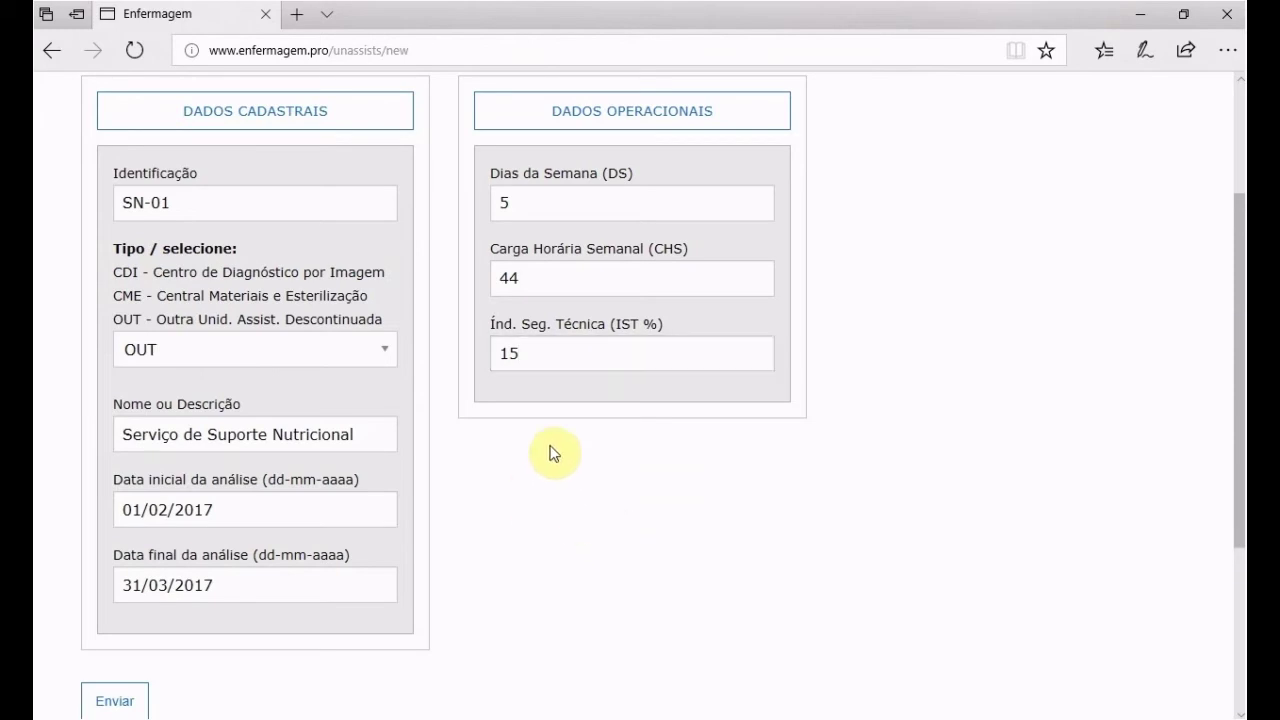
Submit the unit registration and return to the list of registered UAD units.
scroll(641, 437, up, 2)
scroll(634, 434, down, 4)
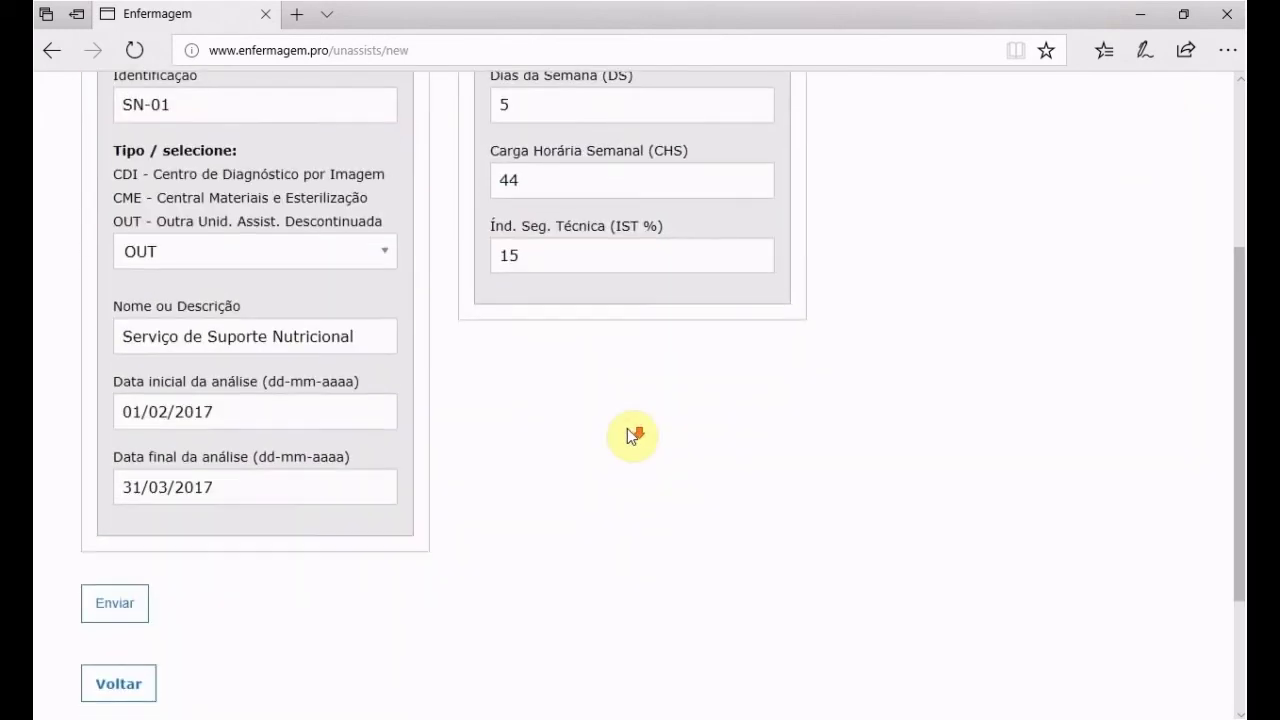
click(123, 410)
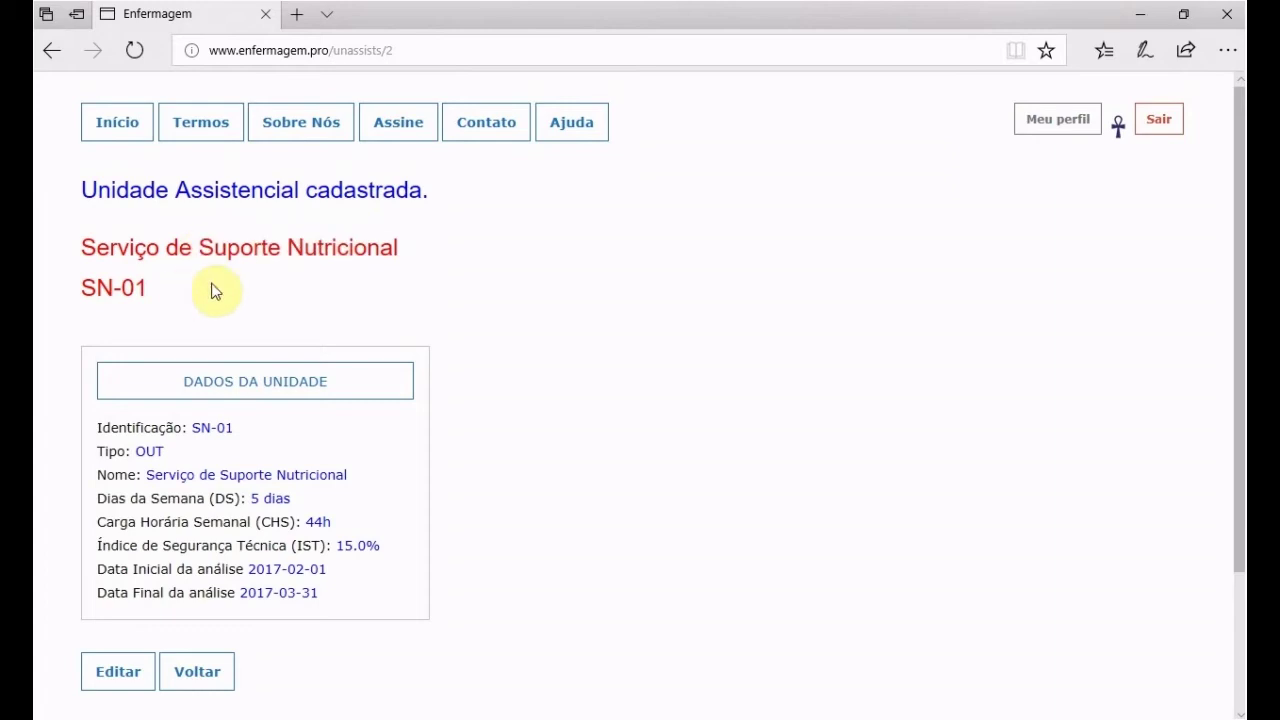
scroll(163, 297, down, 1)
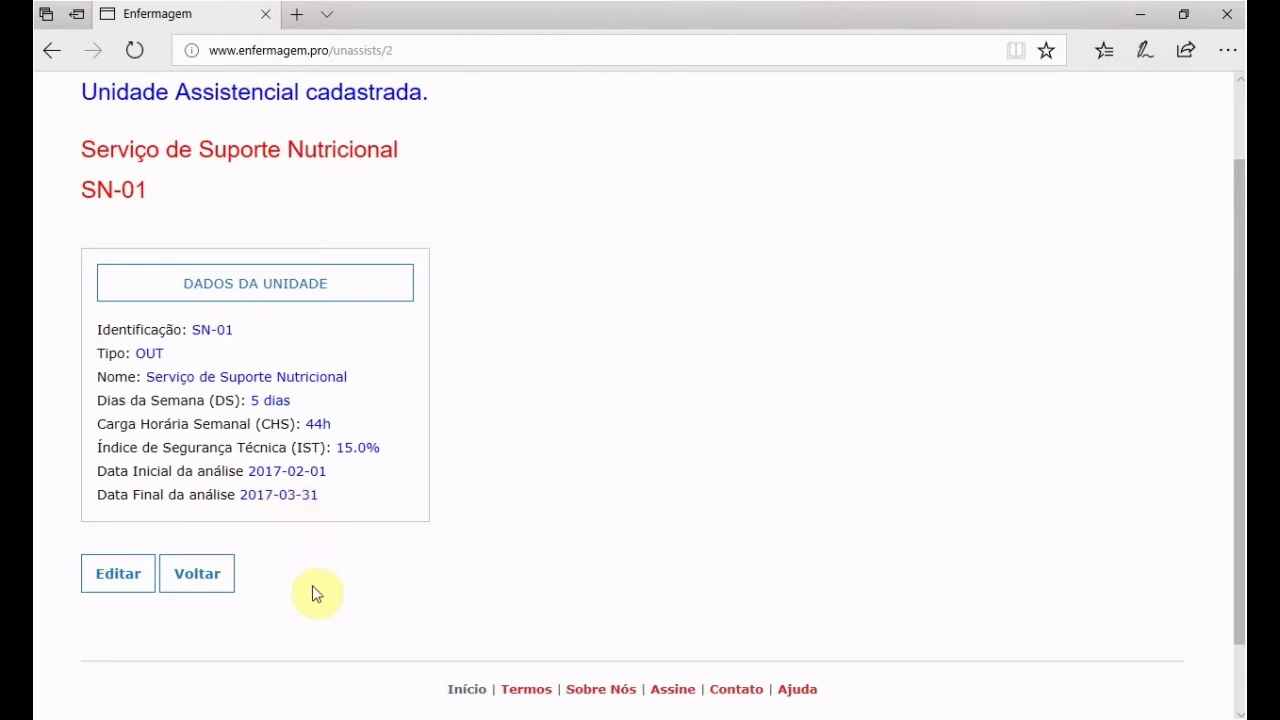
click(195, 582)
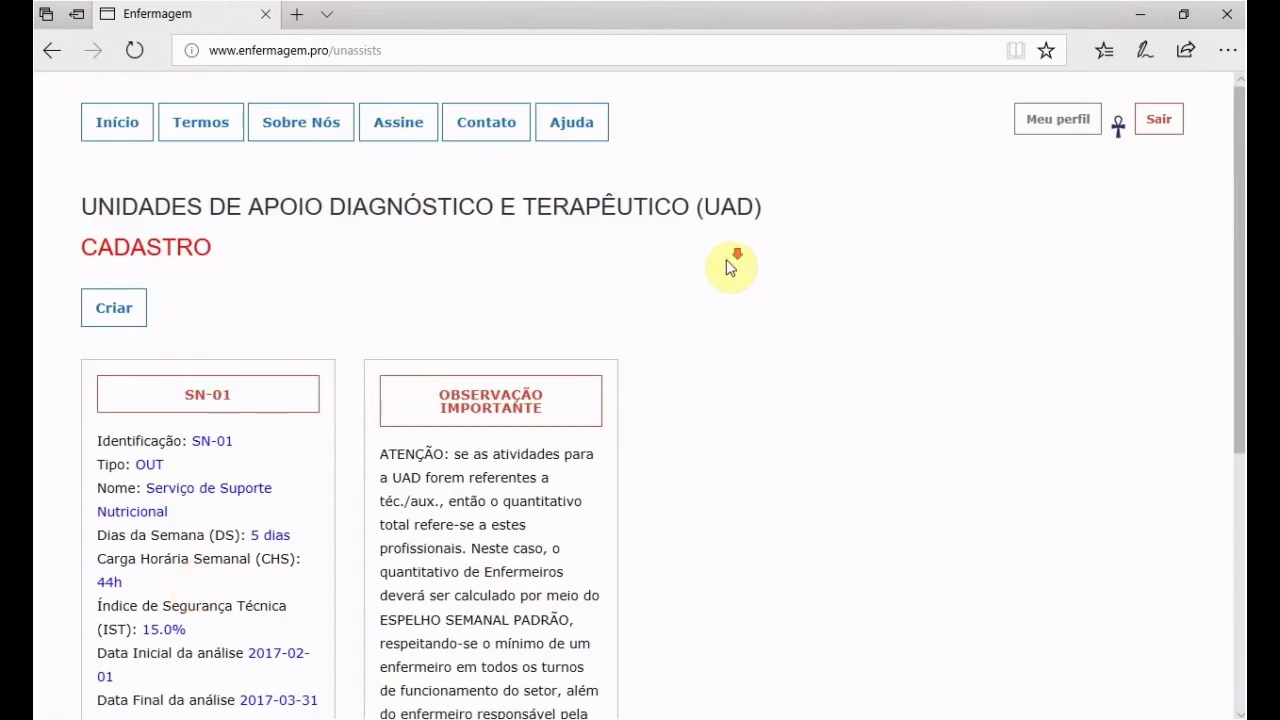
Look over the SN-01 unit's entry in the list and open its registered activities.
scroll(726, 259, down, 1)
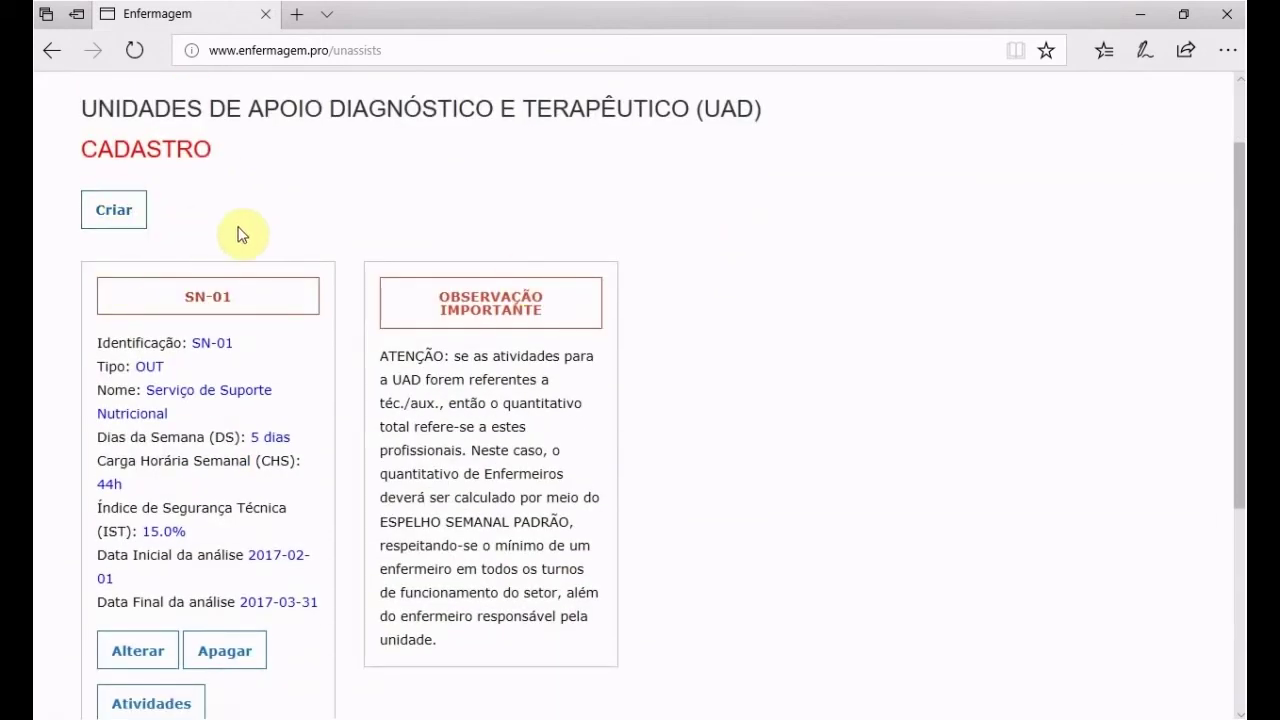
scroll(238, 234, down, 1)
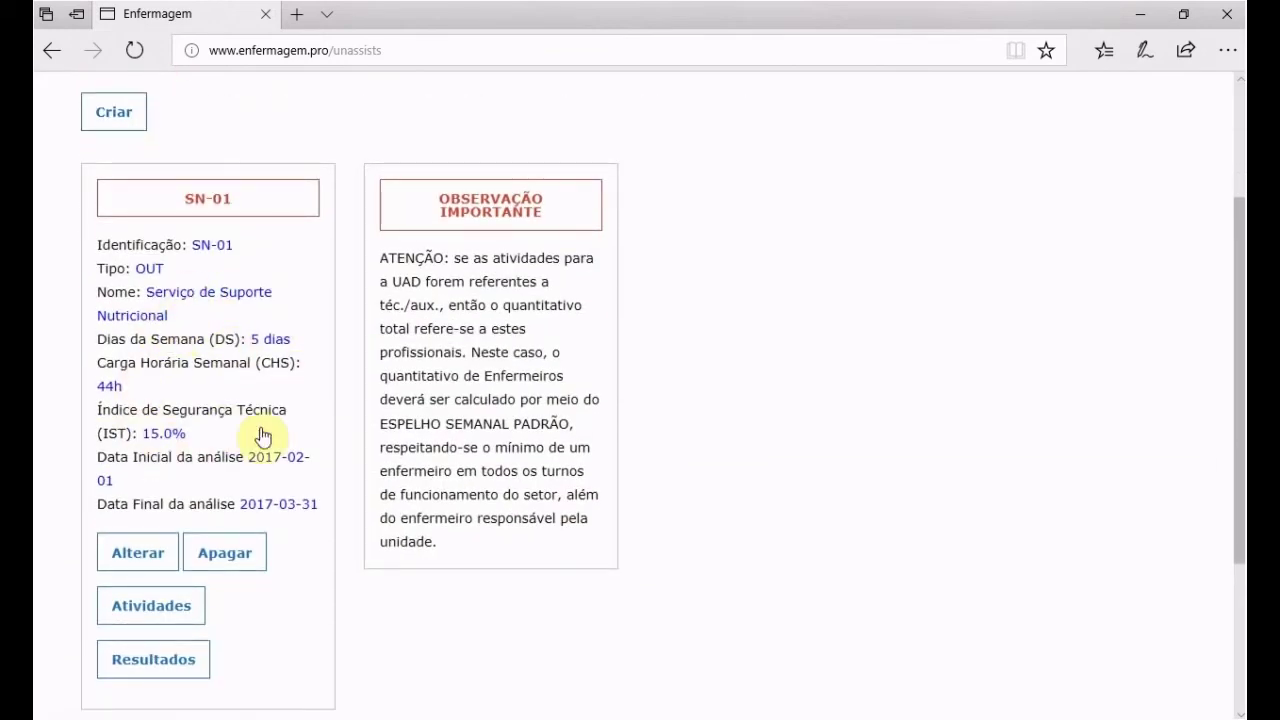
scroll(177, 280, up, 2)
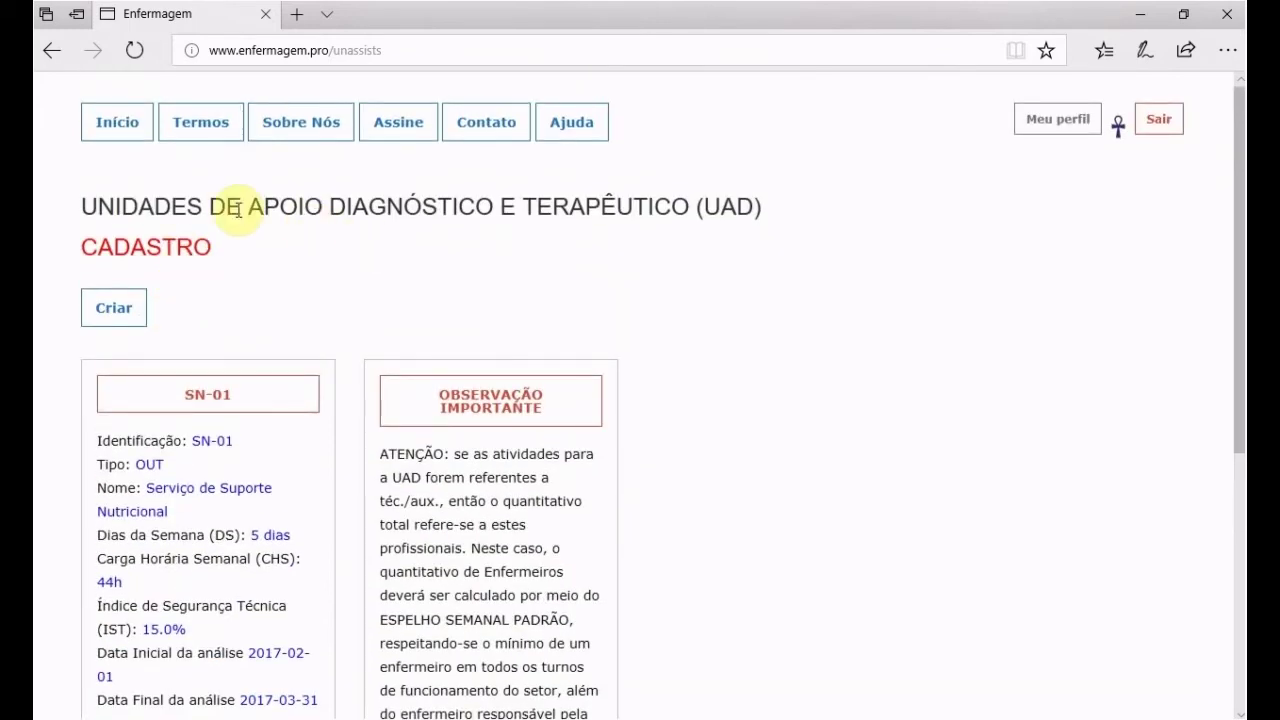
scroll(229, 337, down, 3)
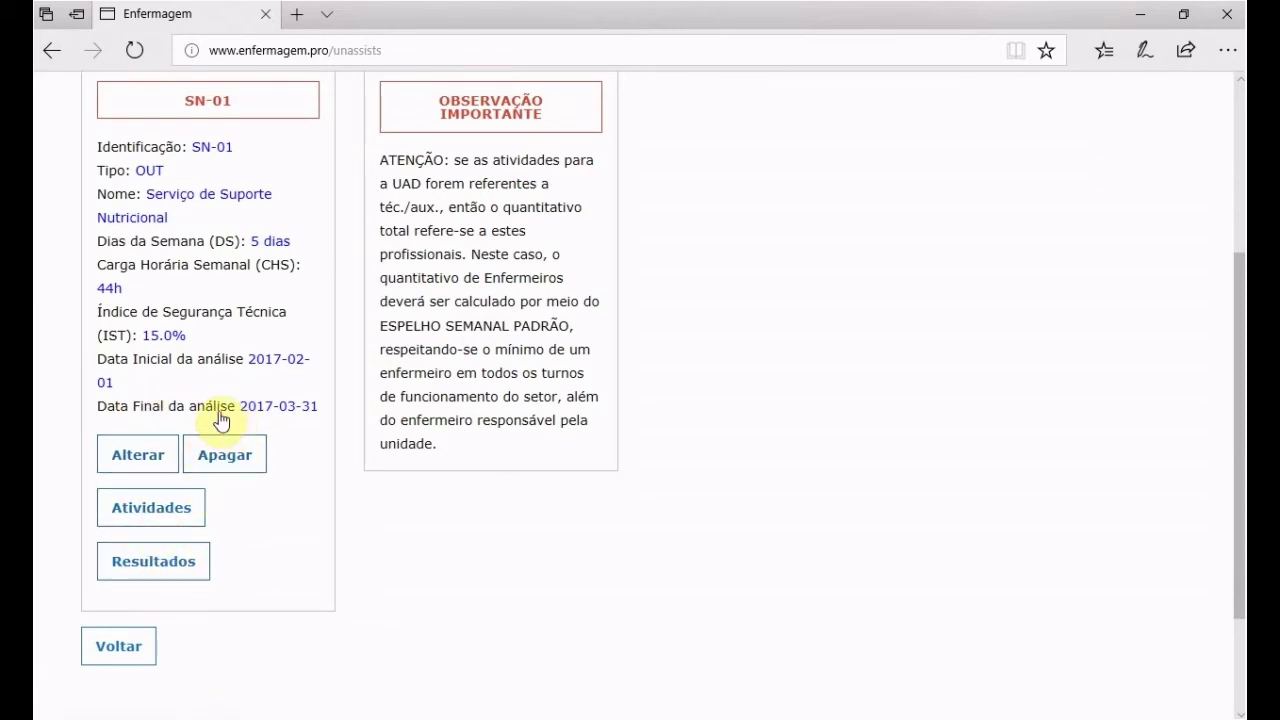
click(130, 512)
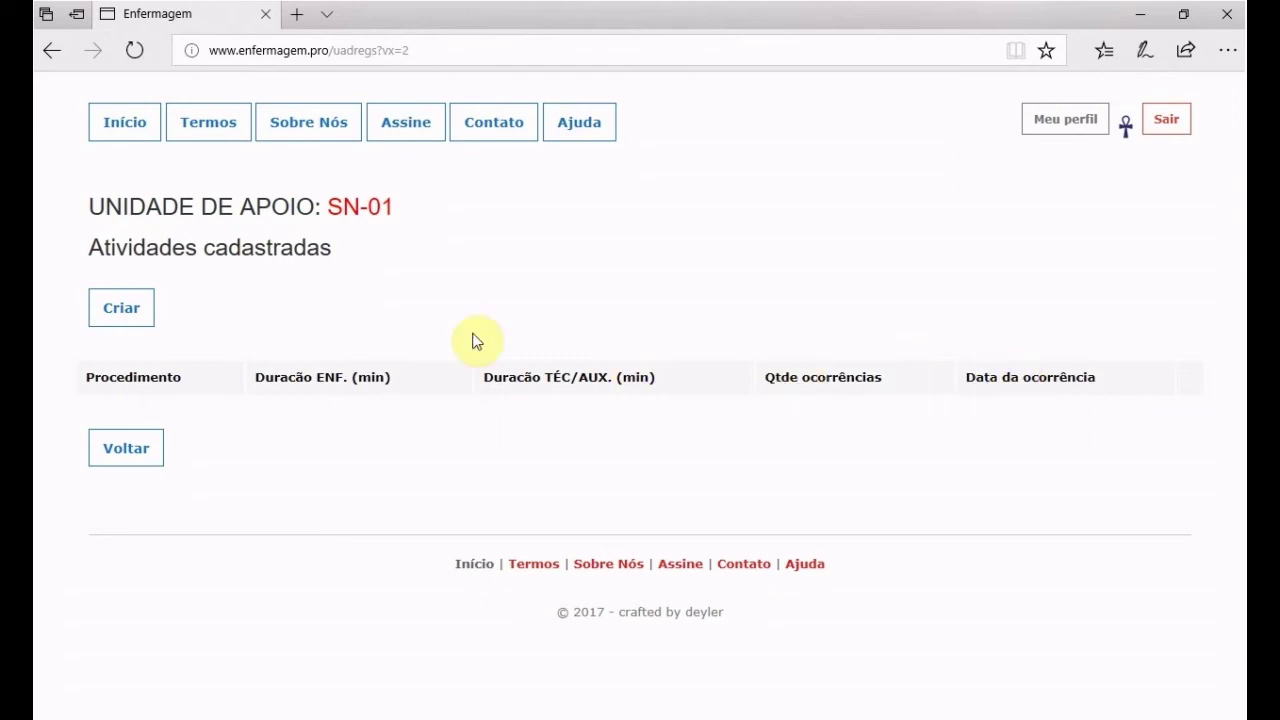
Start a new activity for unit SN-01 and name it "Corrida de leito por paciente".
click(121, 311)
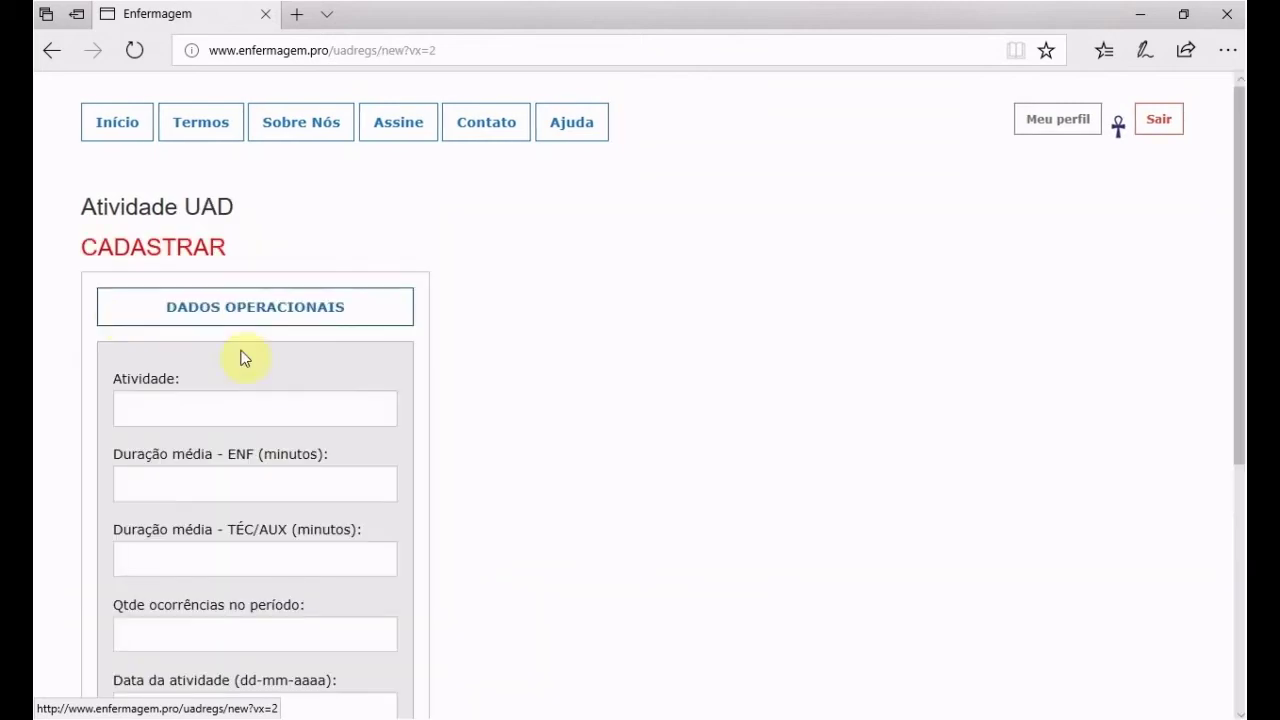
scroll(307, 366, down, 1)
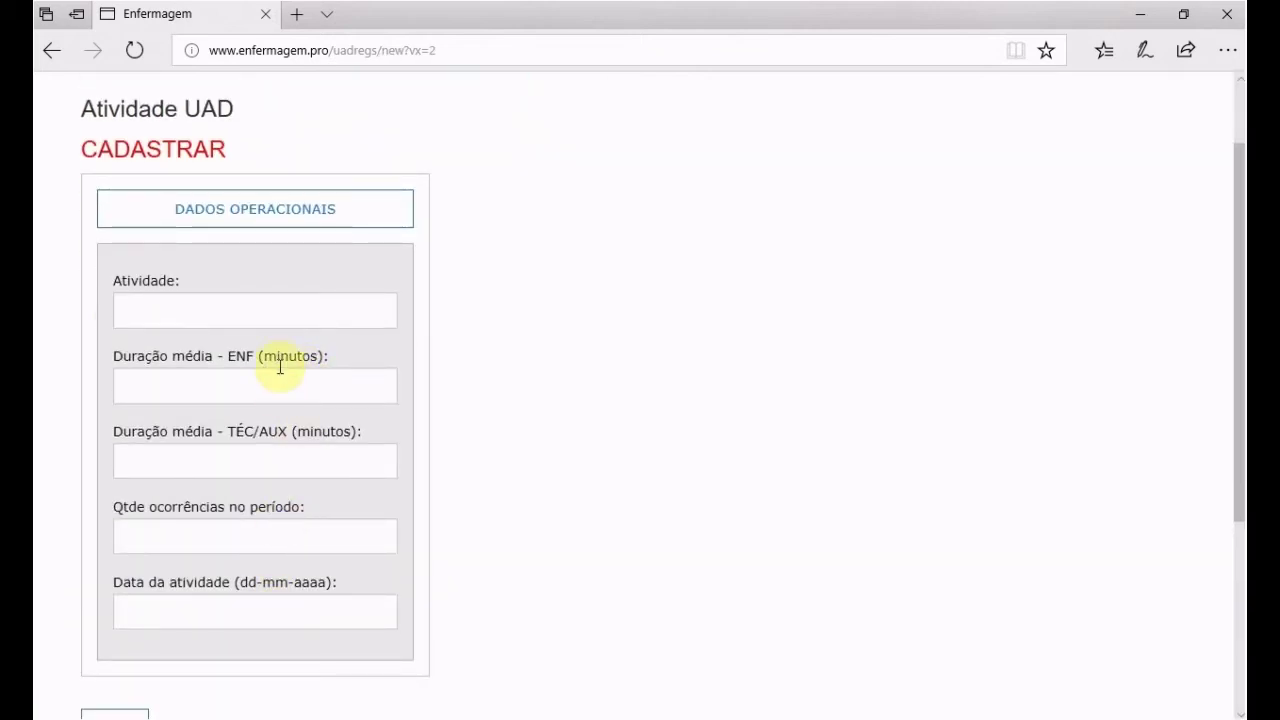
click(278, 307)
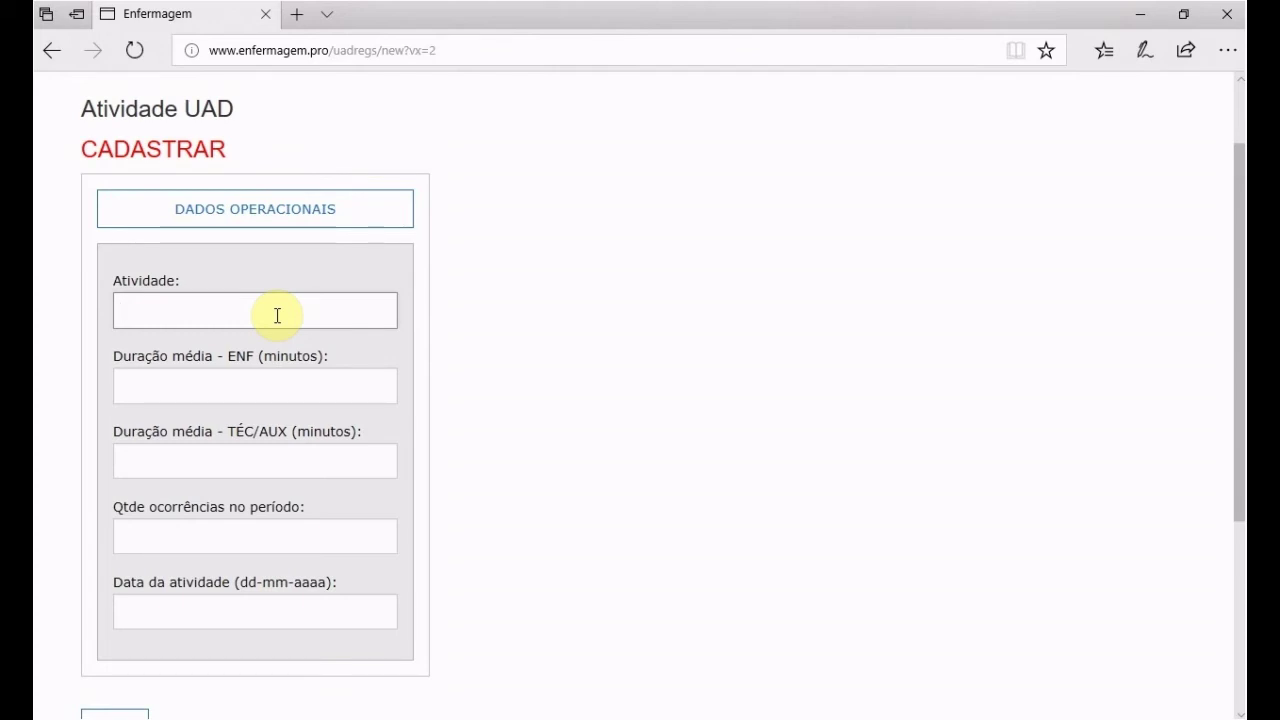
text(Corrida de )
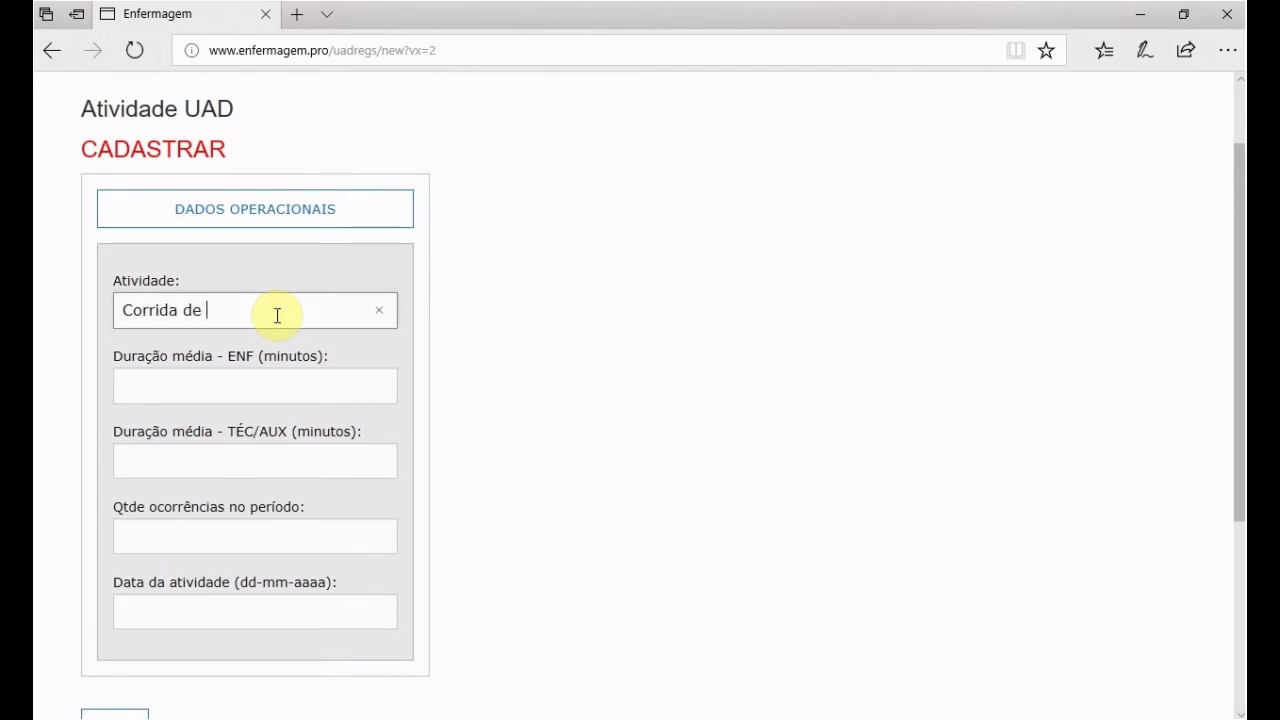
text(leito por paciente)
Set the bed round activity's average duration to 10 minutes for ENF and 0 minutes for TÉC/AUX.
click(190, 385)
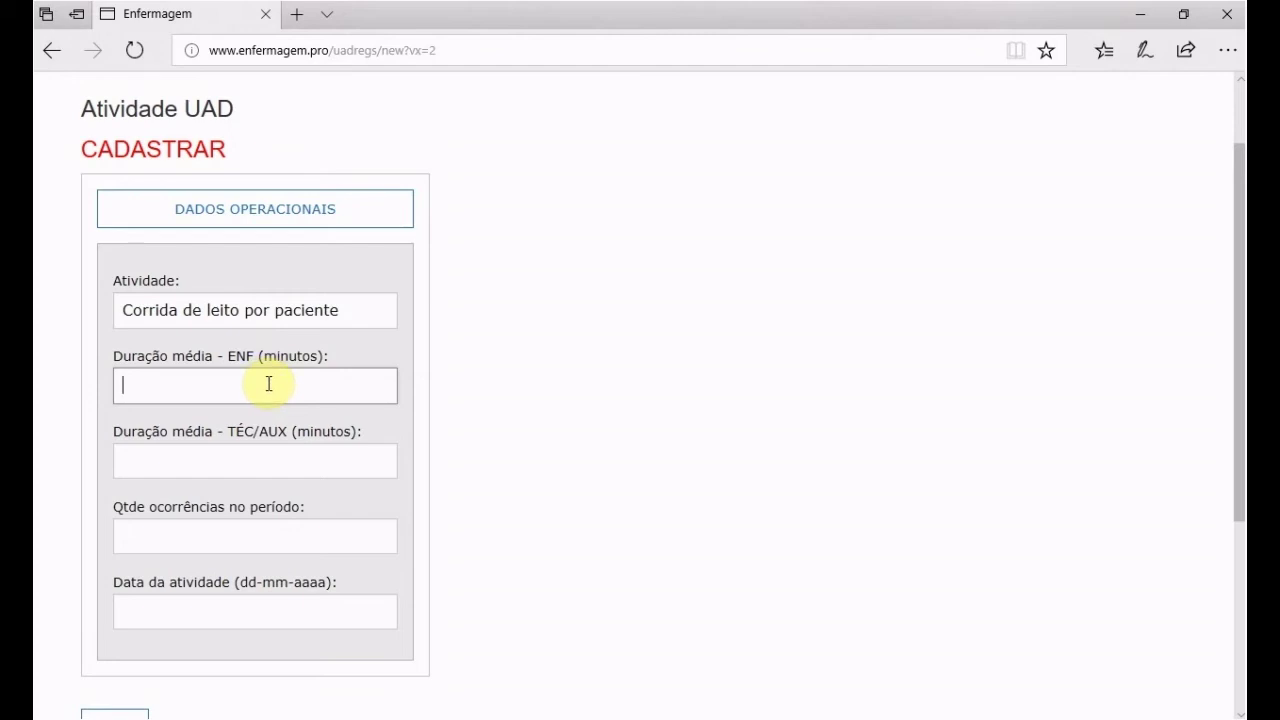
text(10)
click(235, 458)
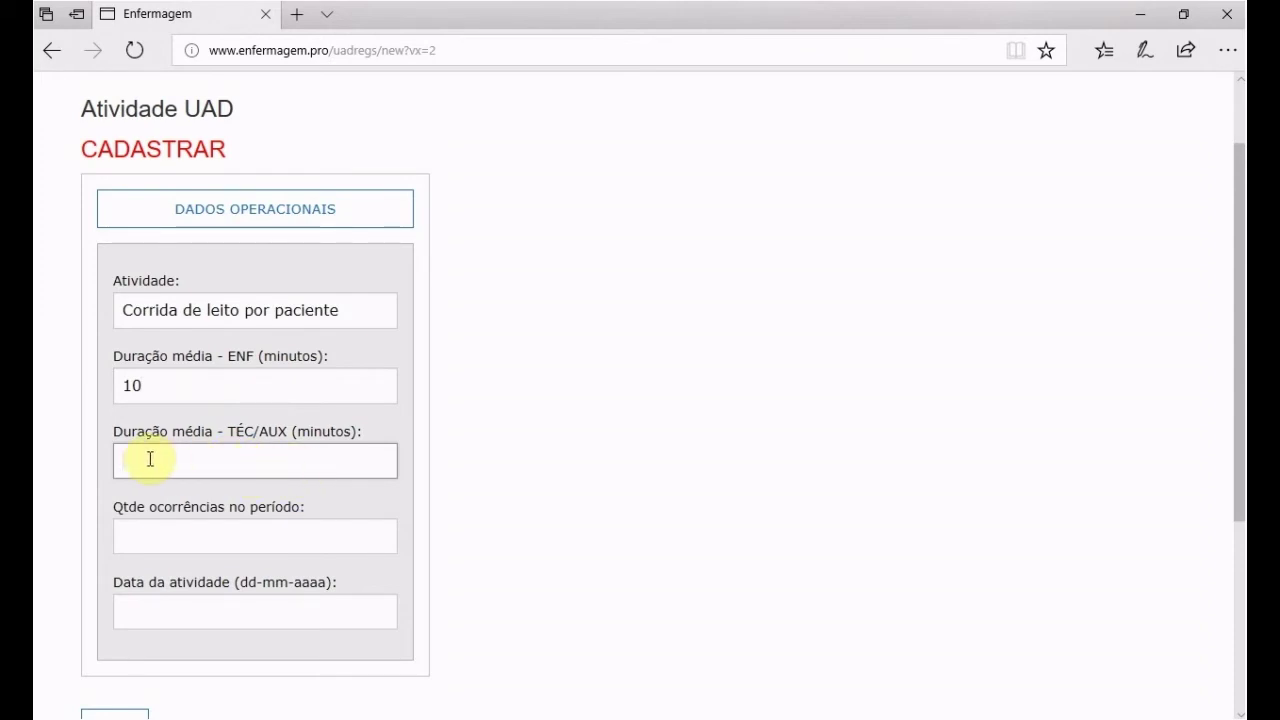
text(0)
Enter 1000 occurrences in the period with activity date 01/02/2017, and submit the activity record.
click(215, 531)
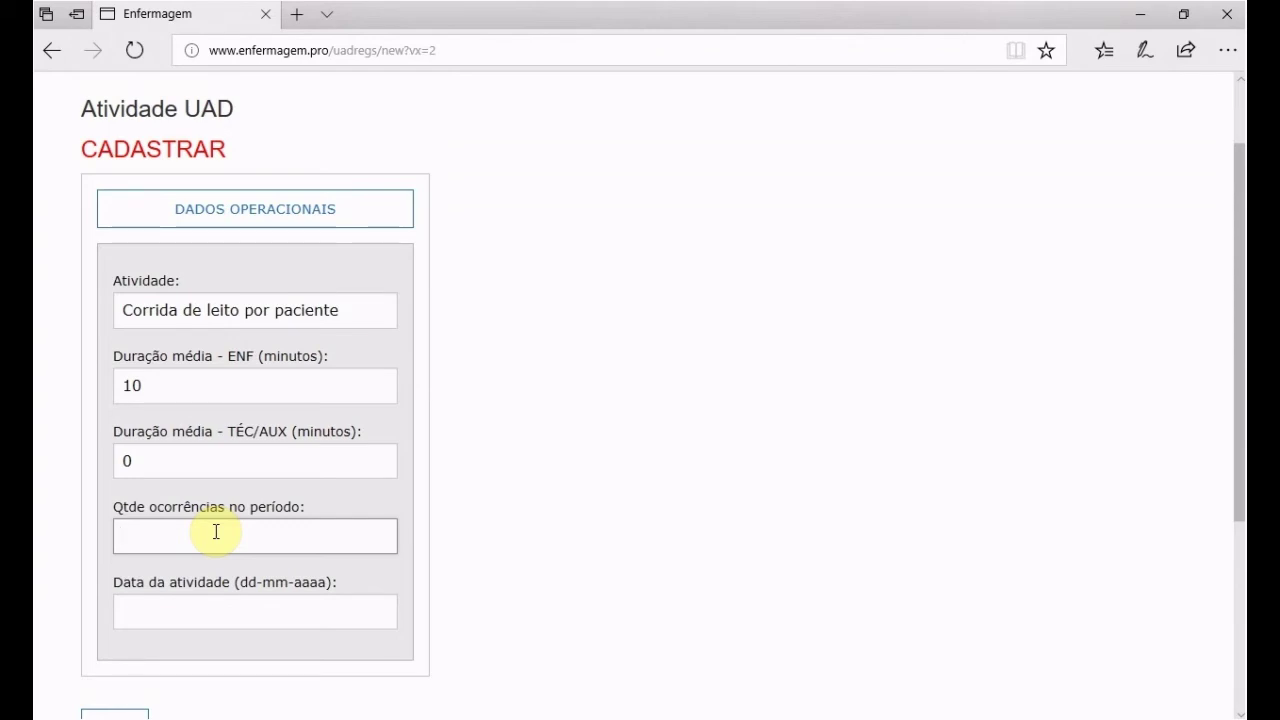
text(1000)
click(240, 612)
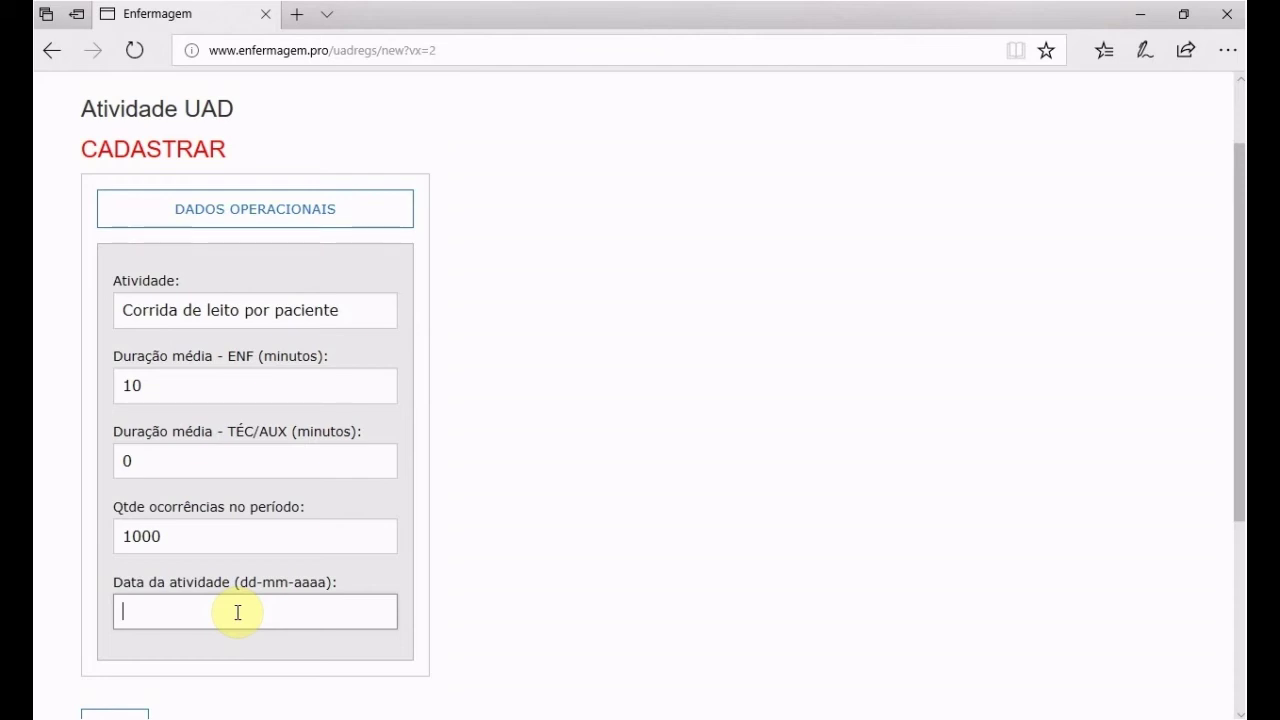
text(01/02/2017)
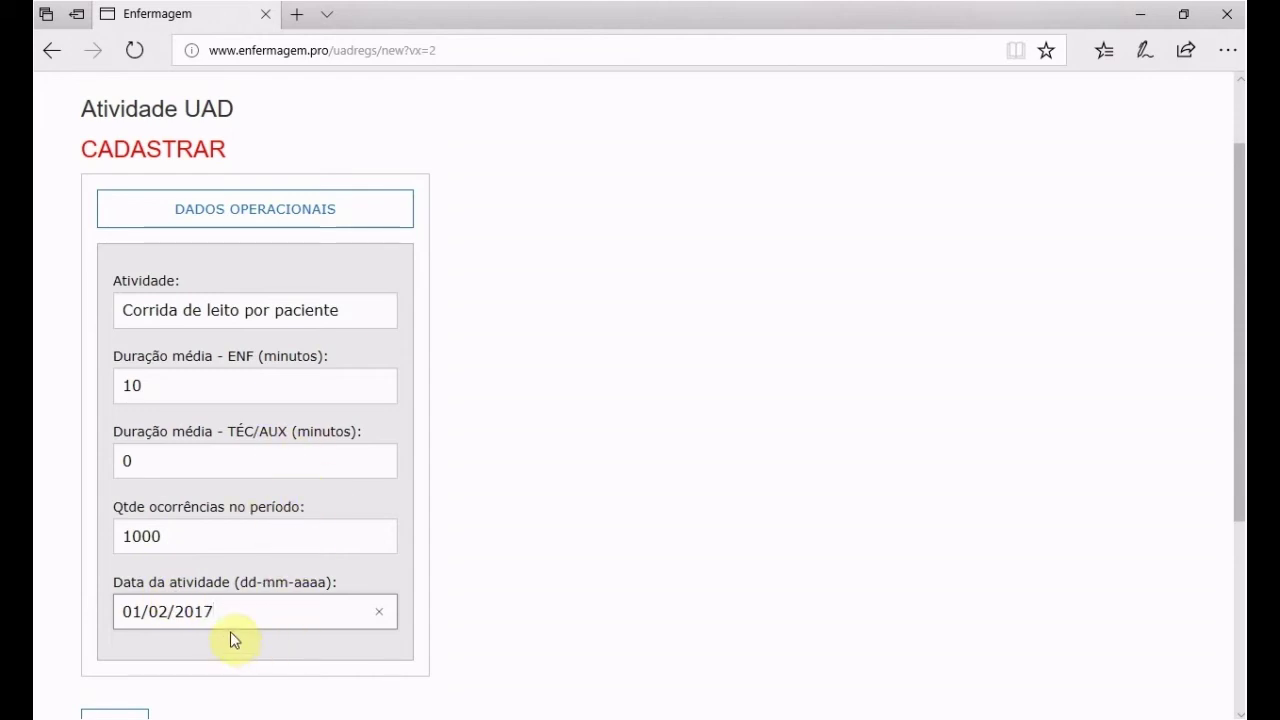
scroll(275, 609, down, 1)
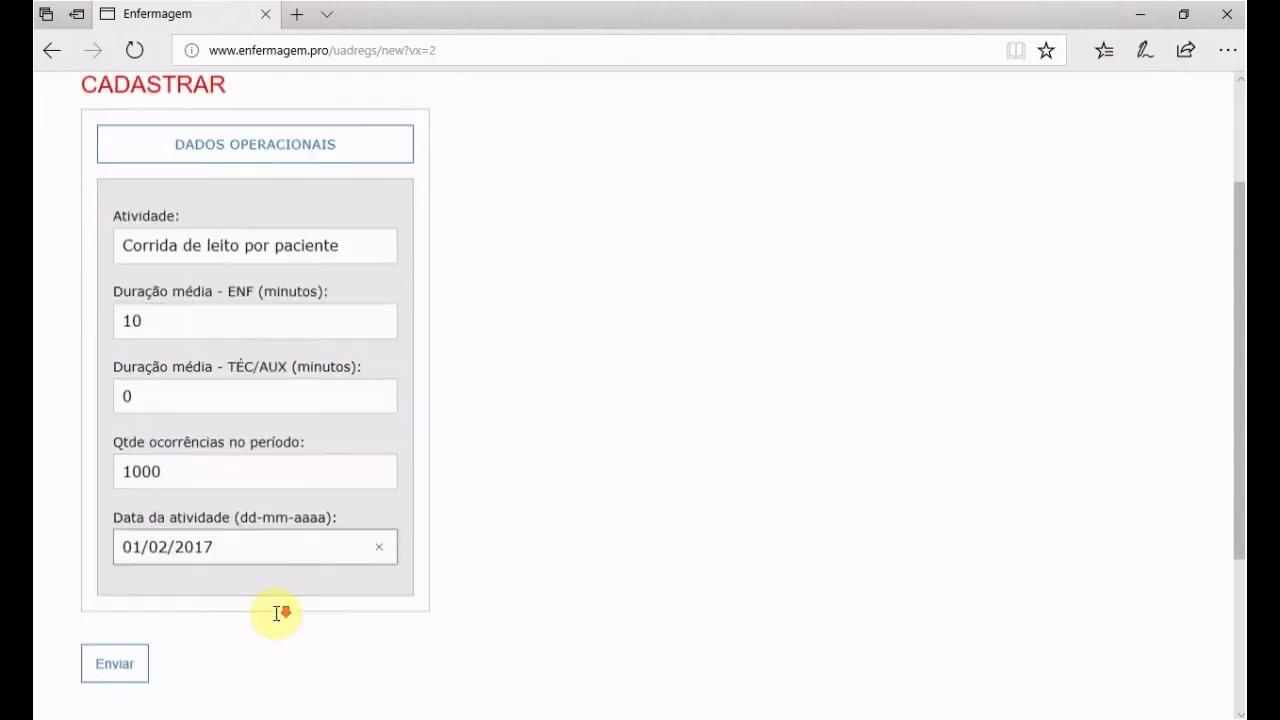
scroll(165, 551, down, 1)
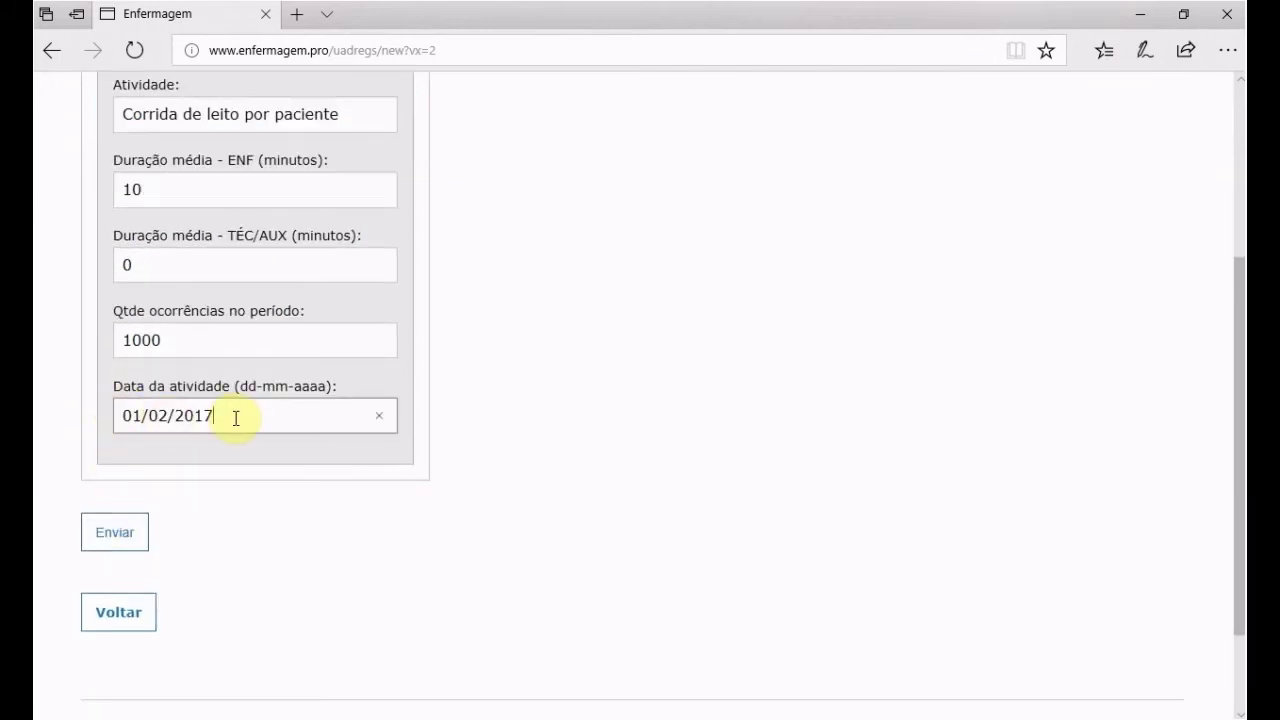
click(104, 535)
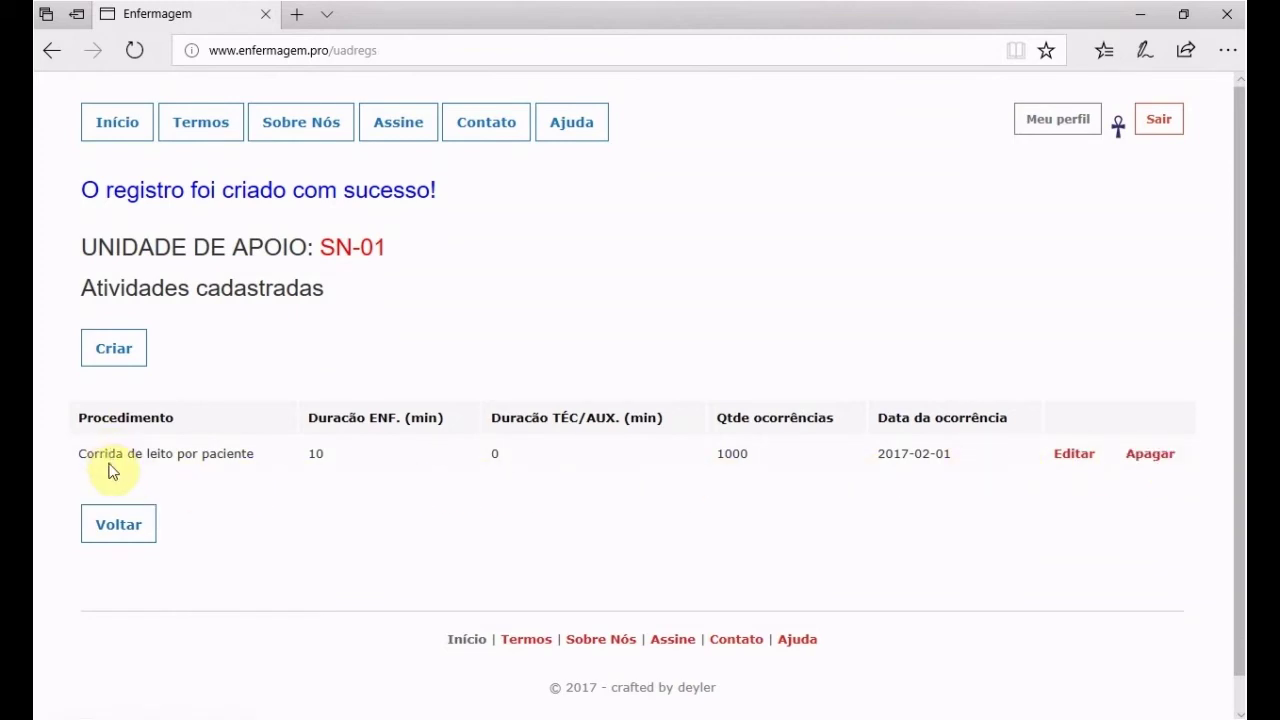
Start another "Corrida de leito por paciente" record with average durations of 10 minutes for ENF and 0 for TÉC/AUX.
click(107, 358)
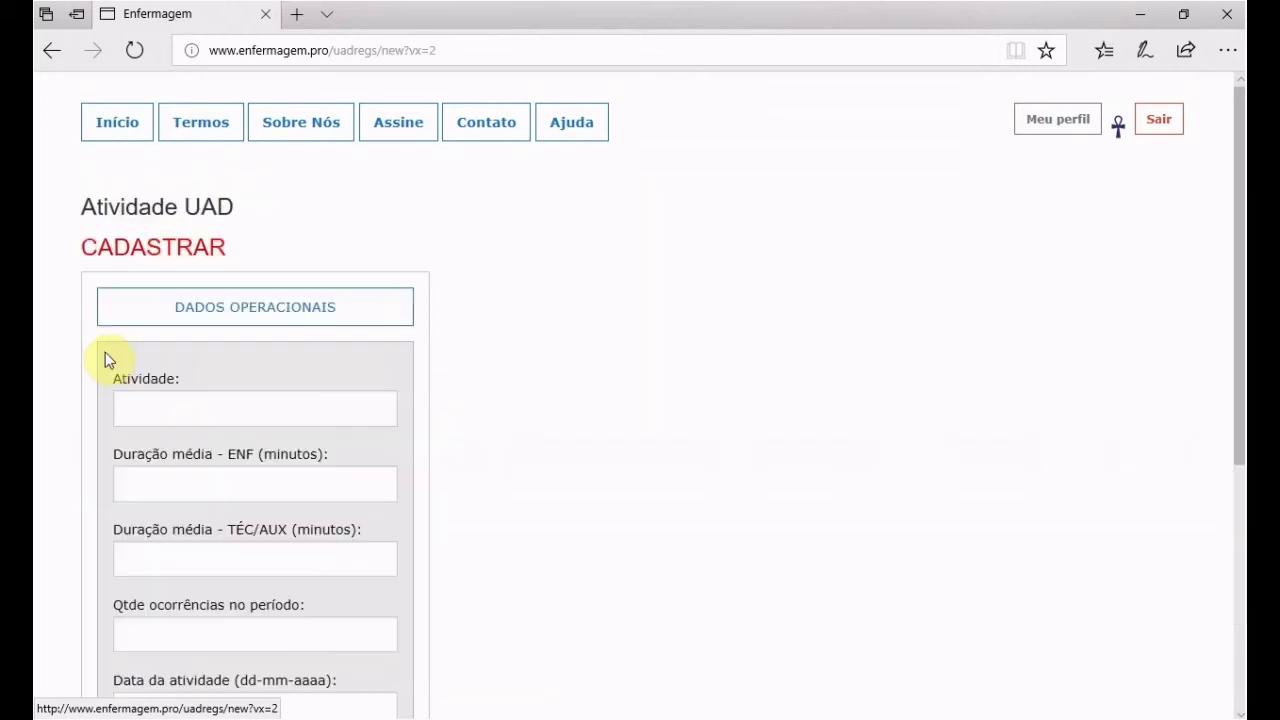
click(209, 410)
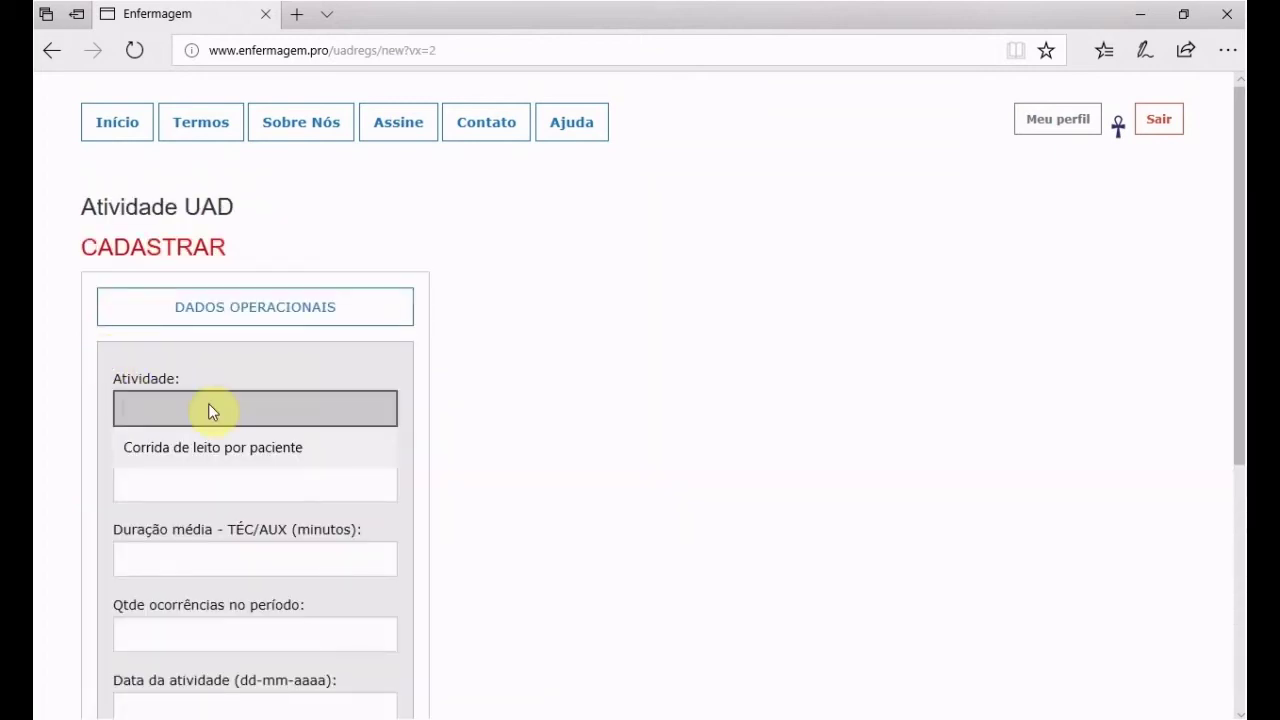
click(199, 446)
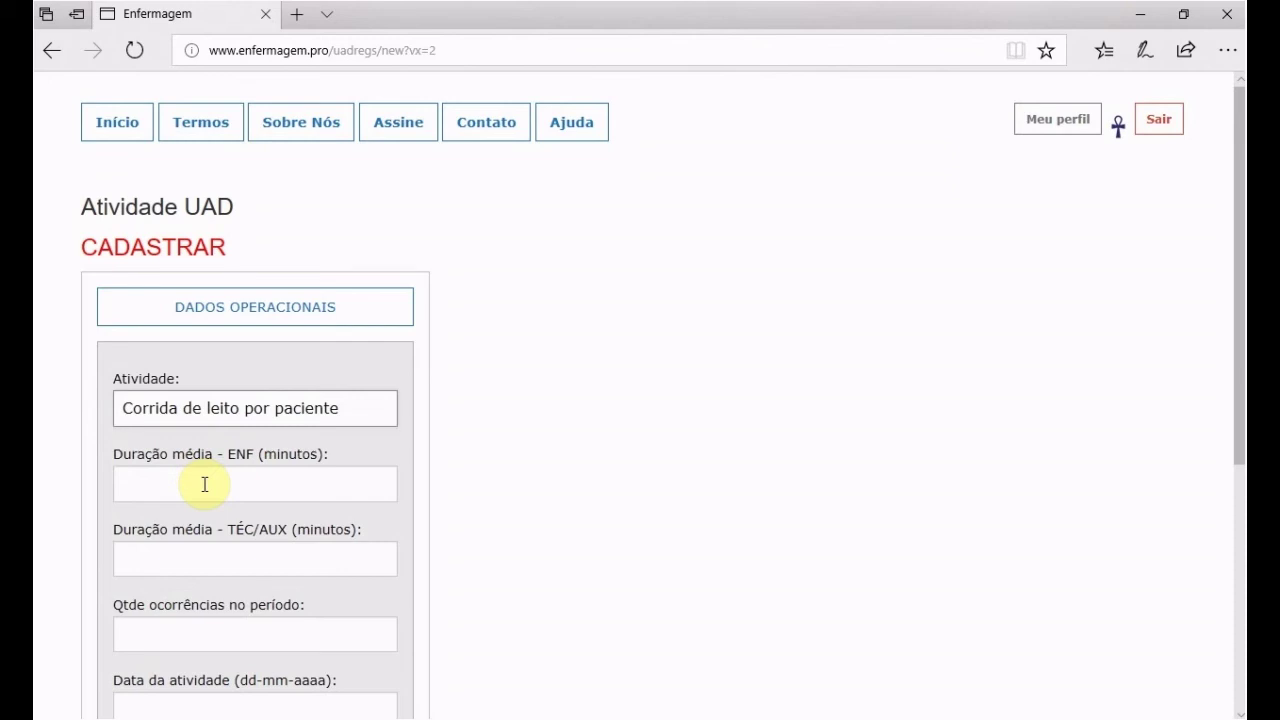
click(204, 485)
click(203, 530)
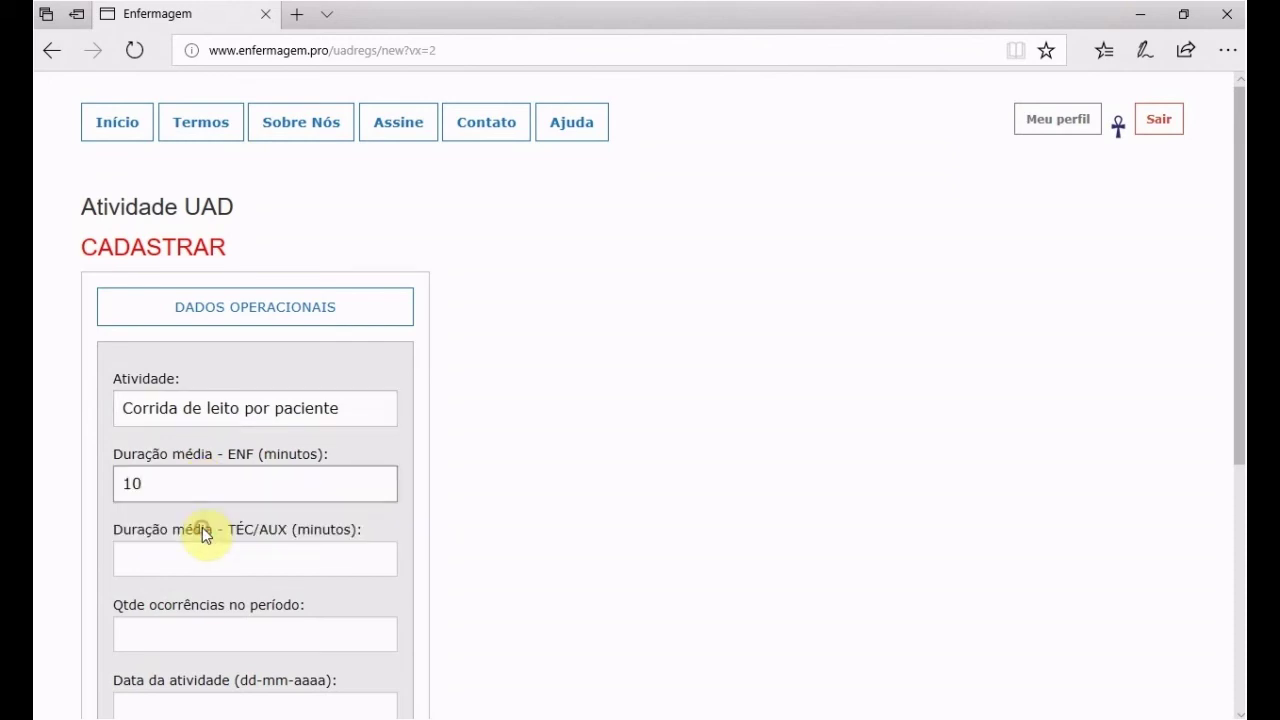
click(238, 558)
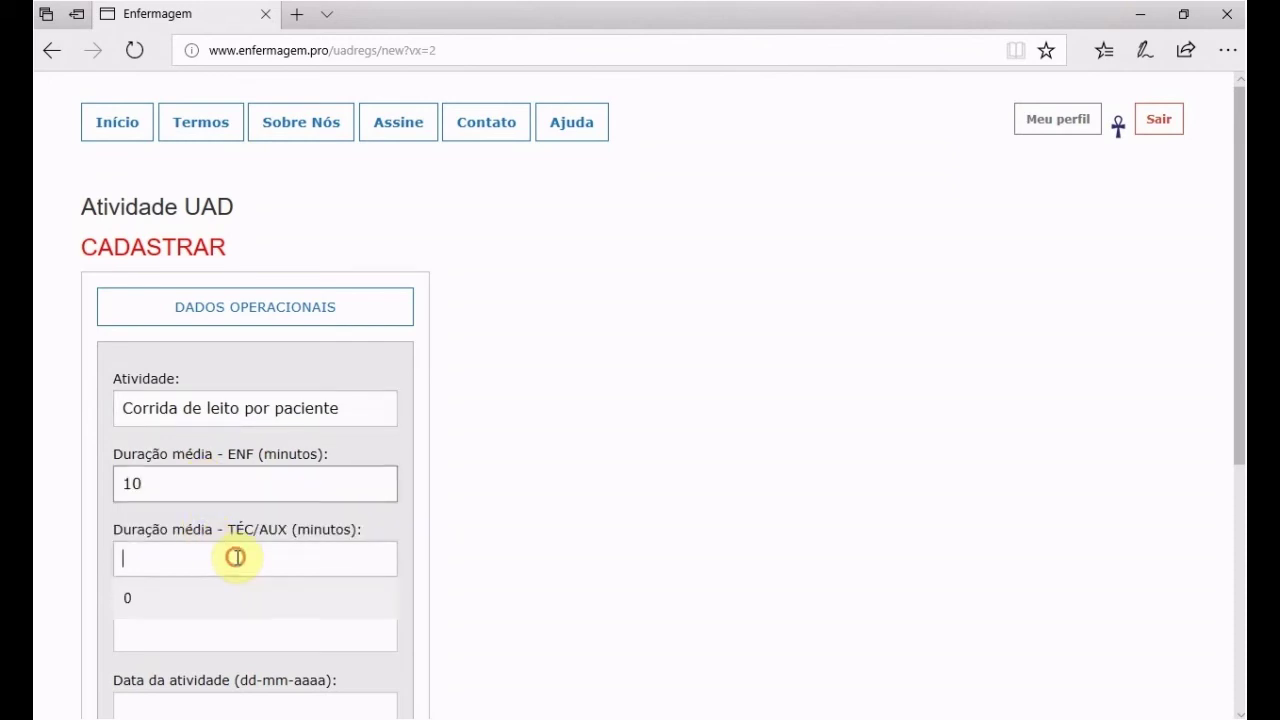
click(177, 599)
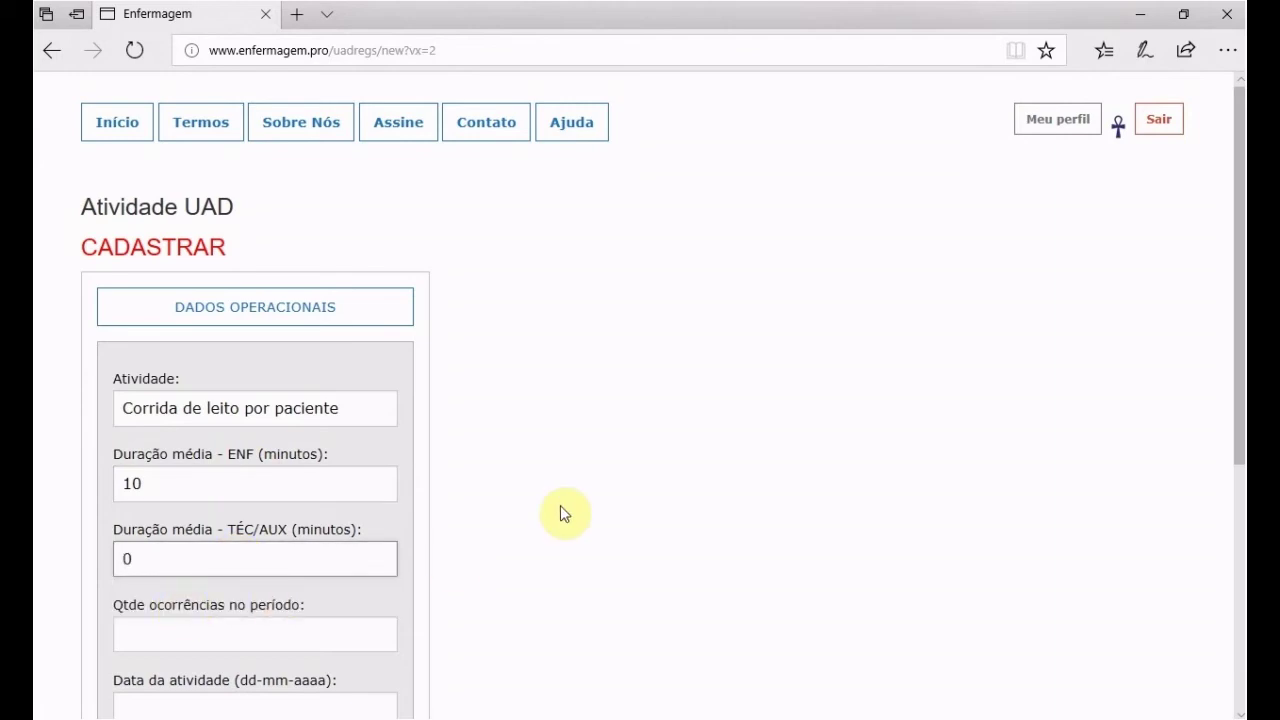
Enter 1150 occurrences in the period with activity date 01/03/2017, and submit the second bed round record.
scroll(560, 513, down, 2)
click(320, 437)
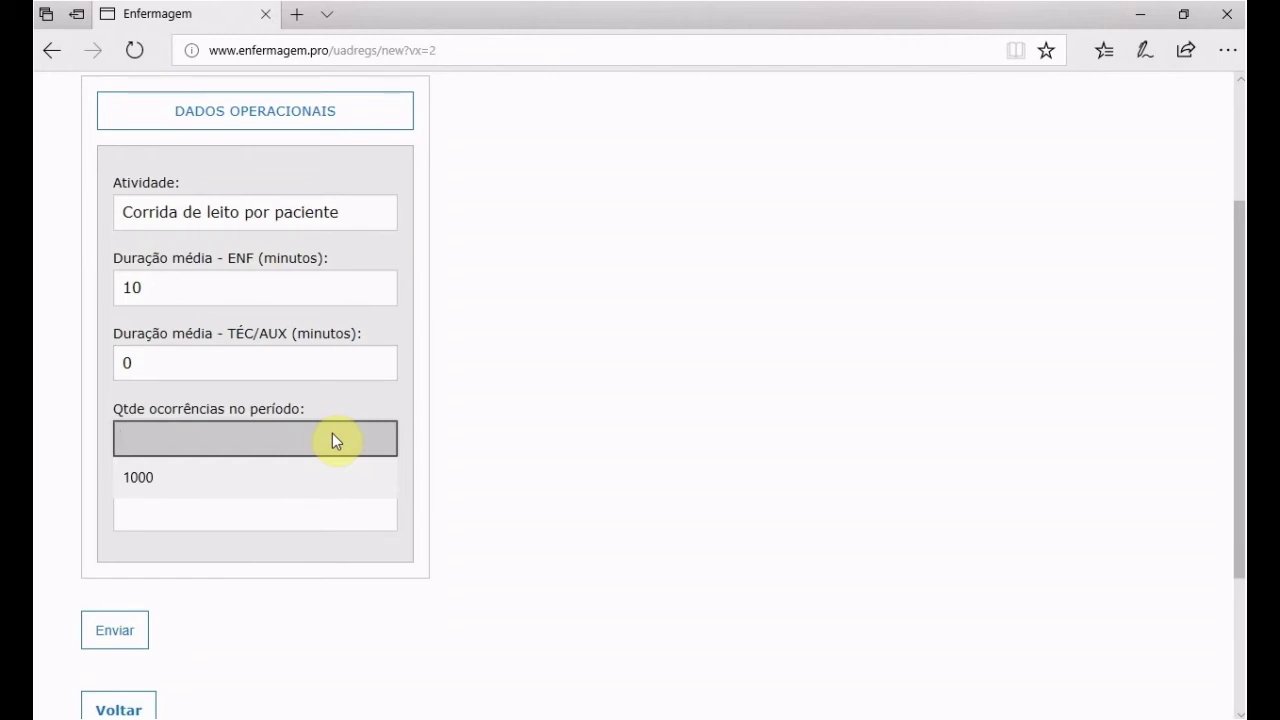
text(15)
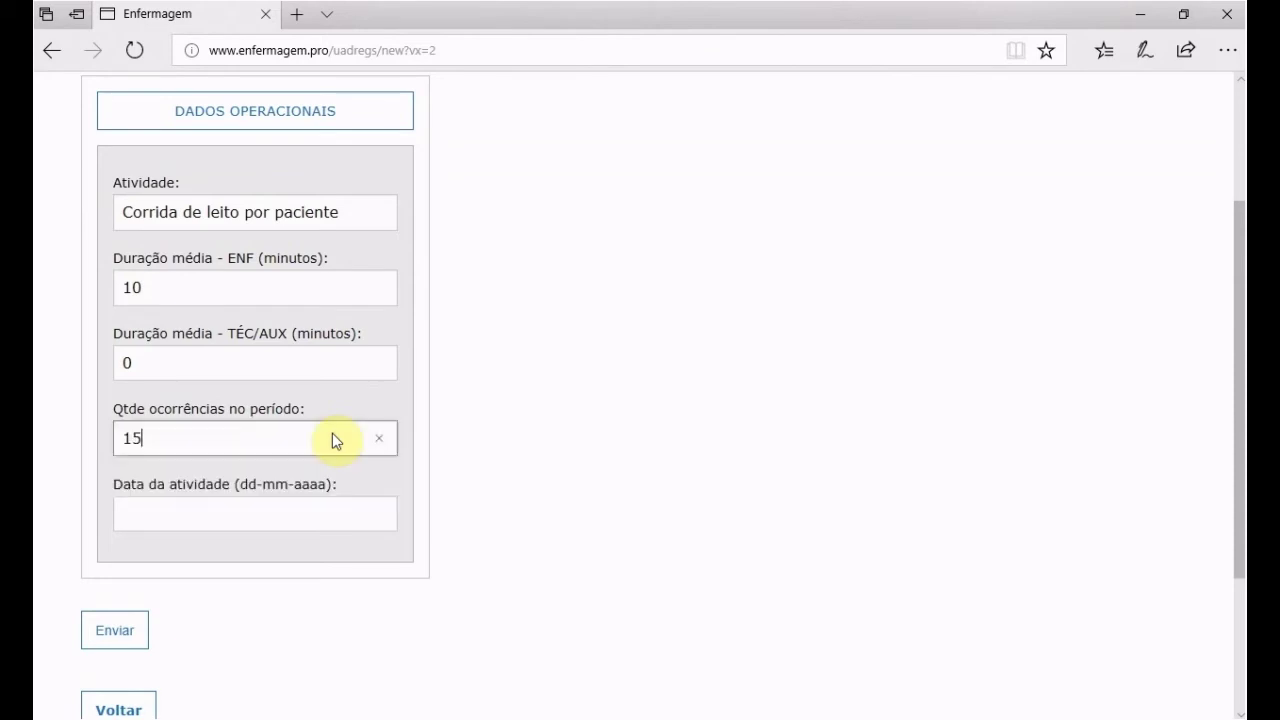
key(BackSpace)
text(150)
click(262, 520)
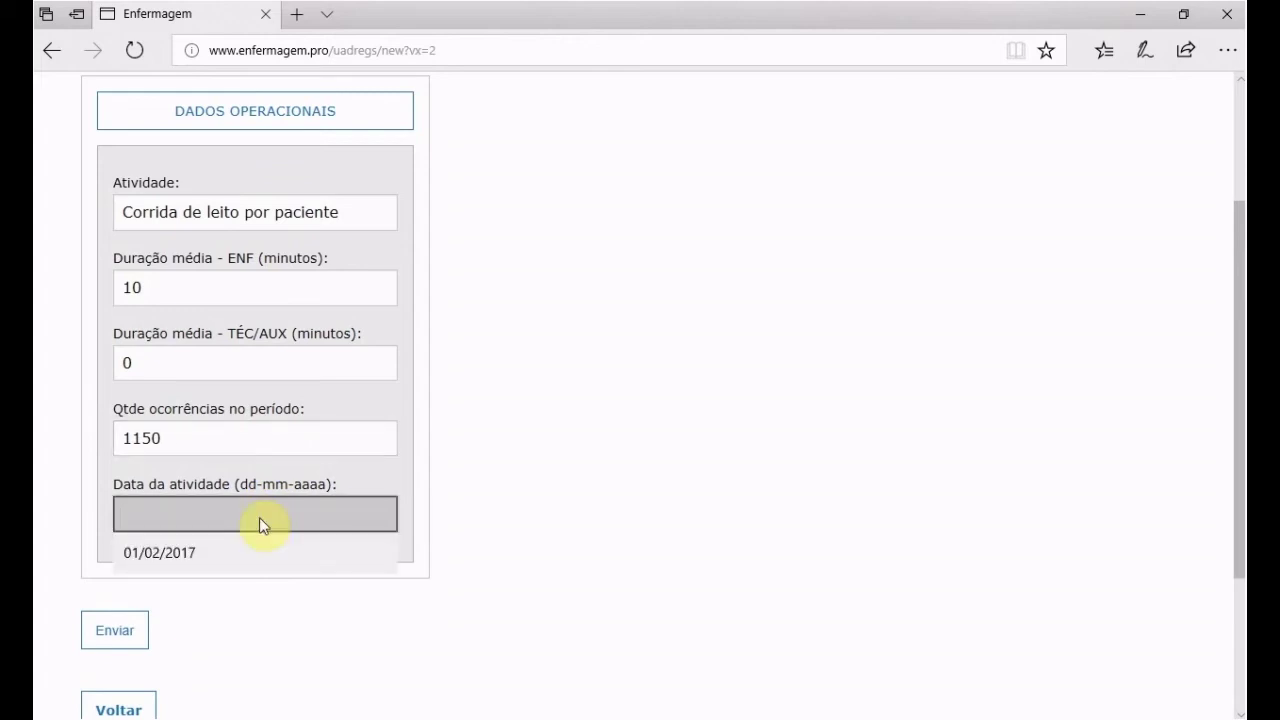
text(01)
text(/03/)
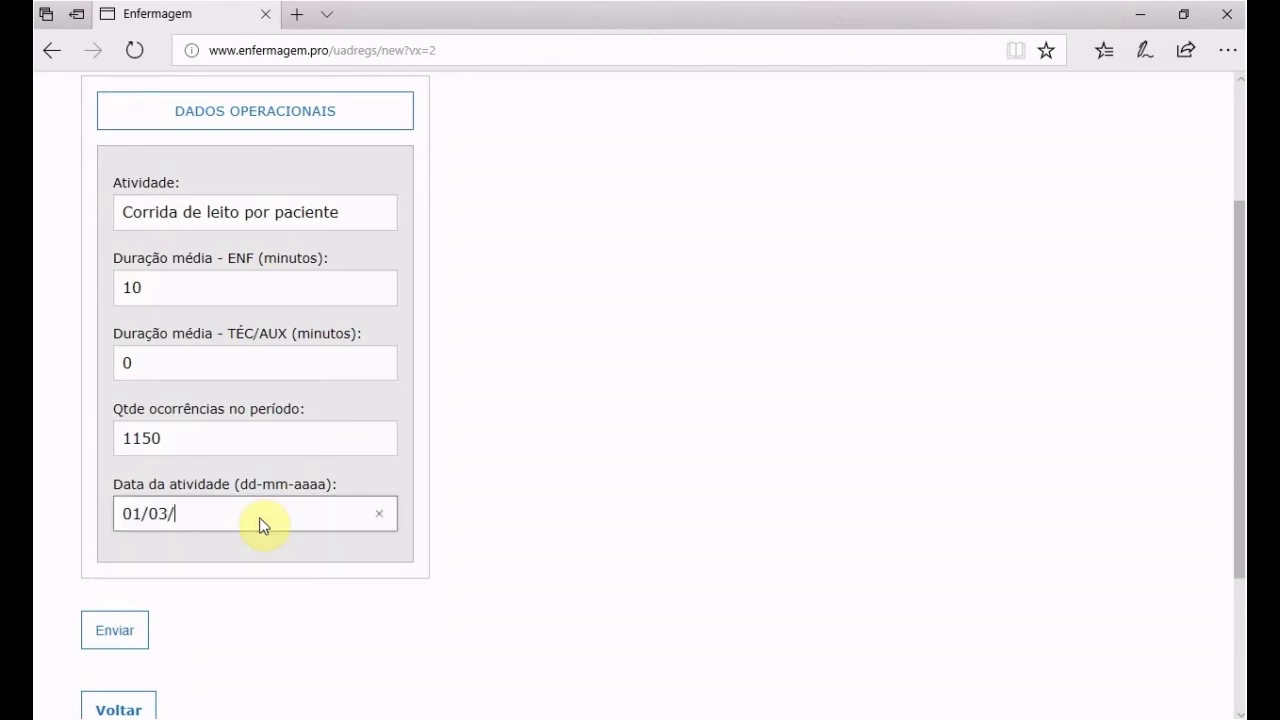
text(2017)
click(114, 630)
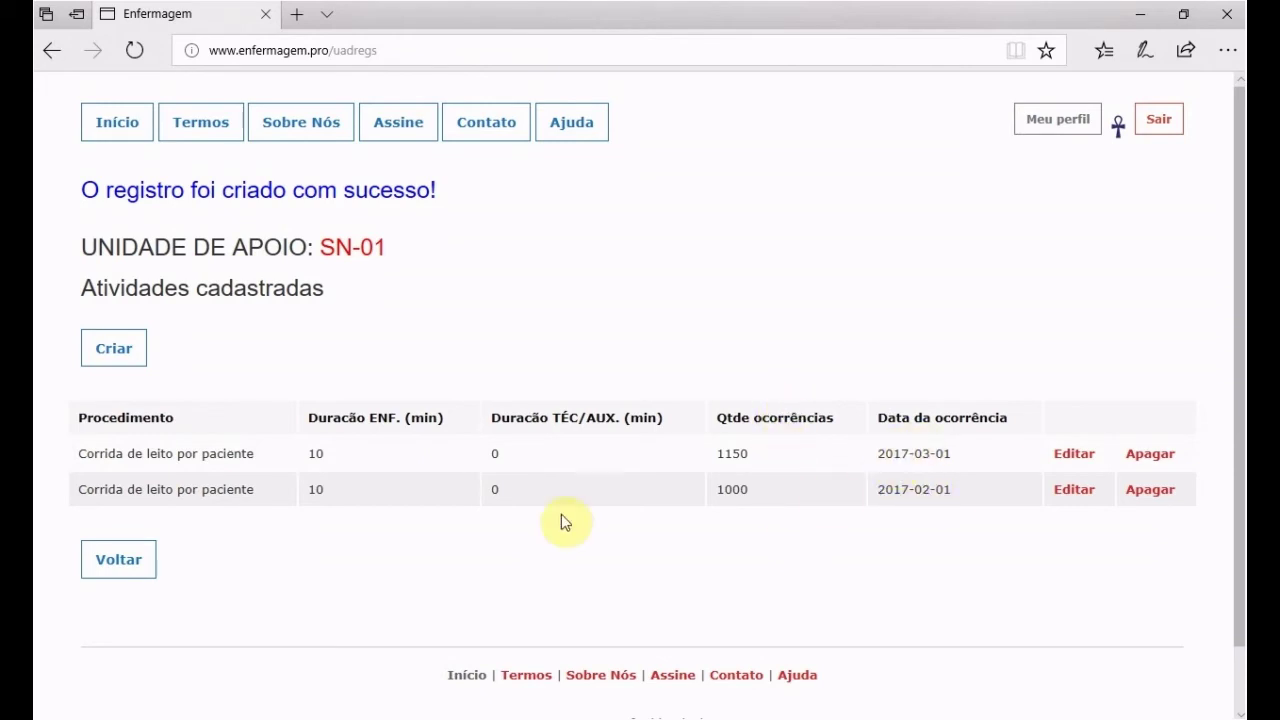
Start a new activity record for the unit and name it "Desobstrução de sonda".
click(108, 358)
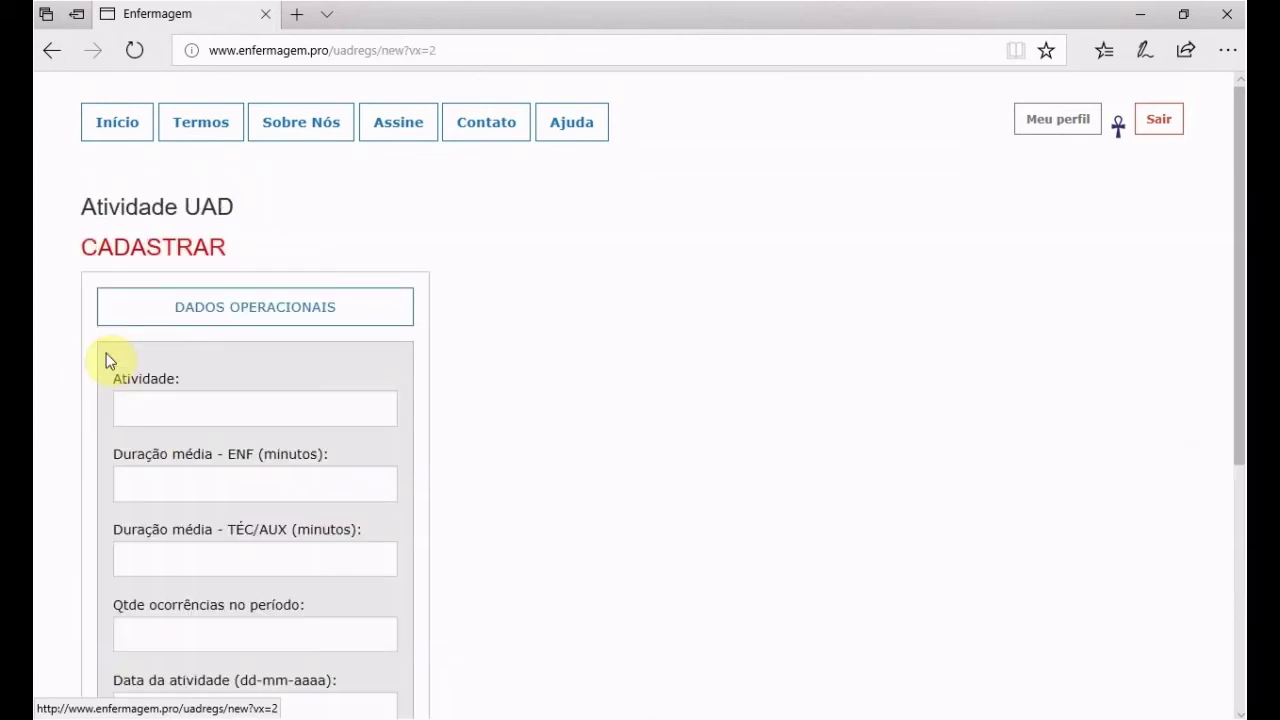
click(183, 414)
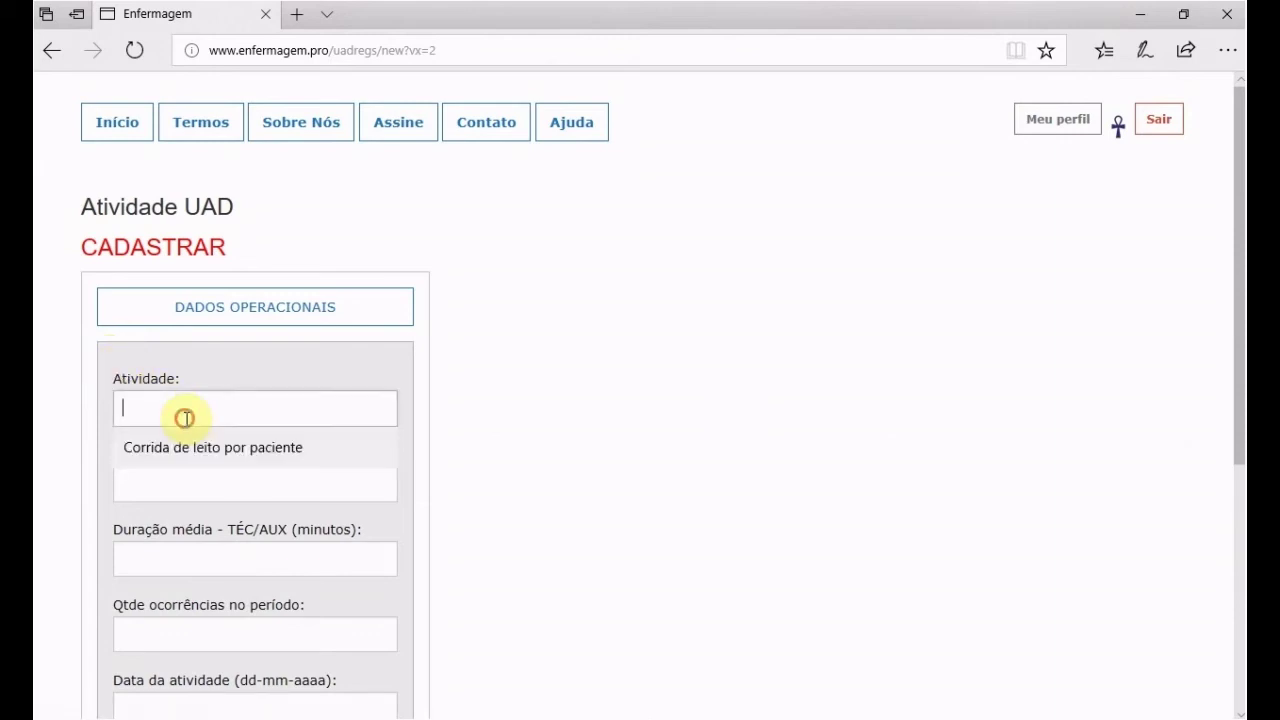
text(D)
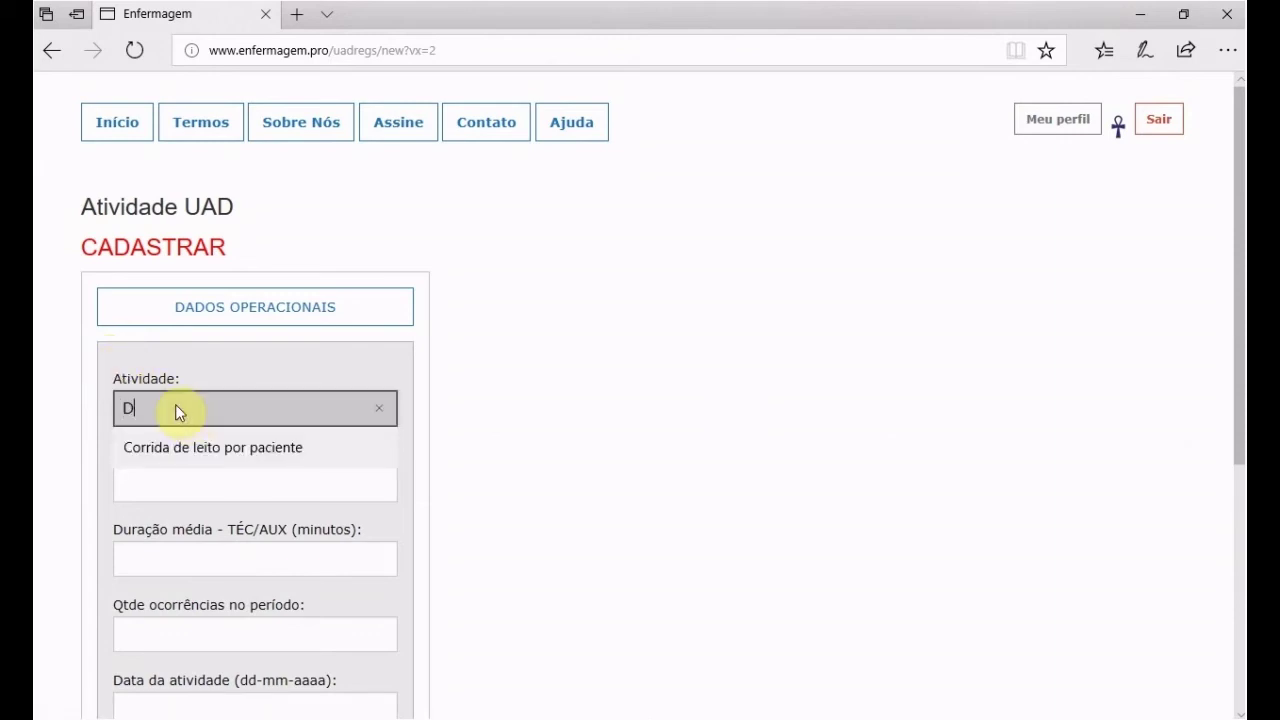
text(esobstr)
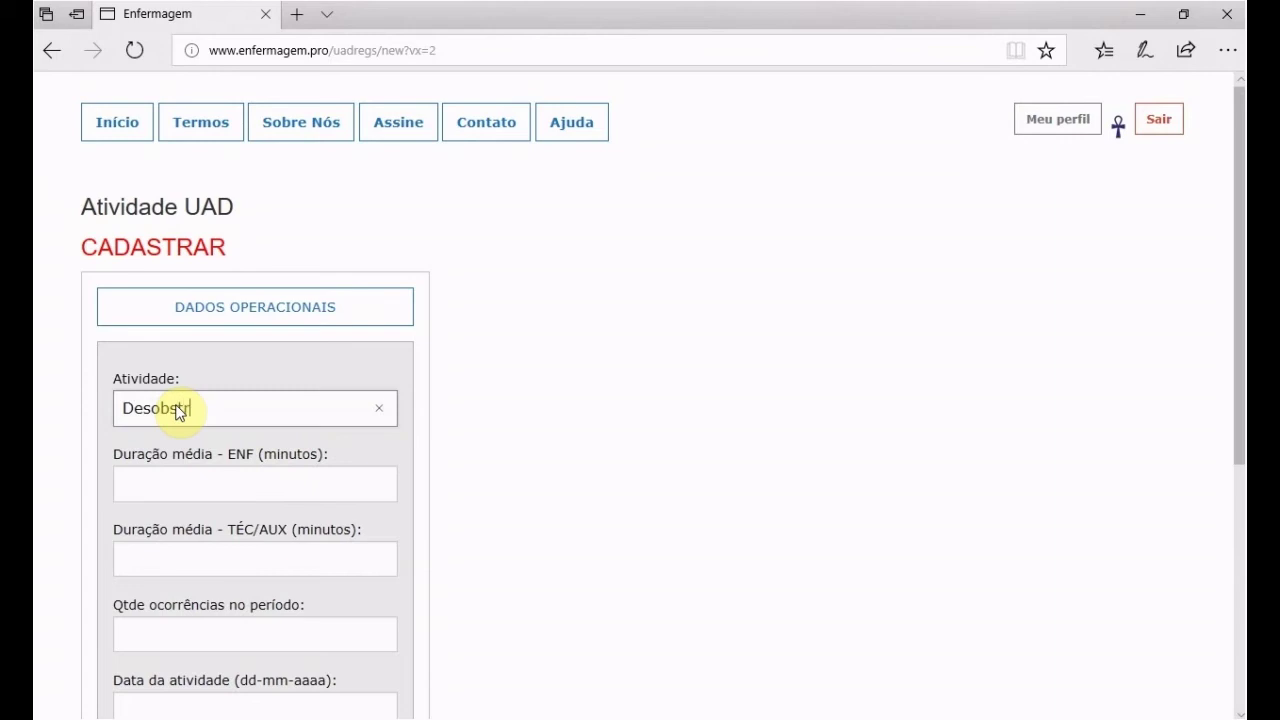
text(ução de sonda)
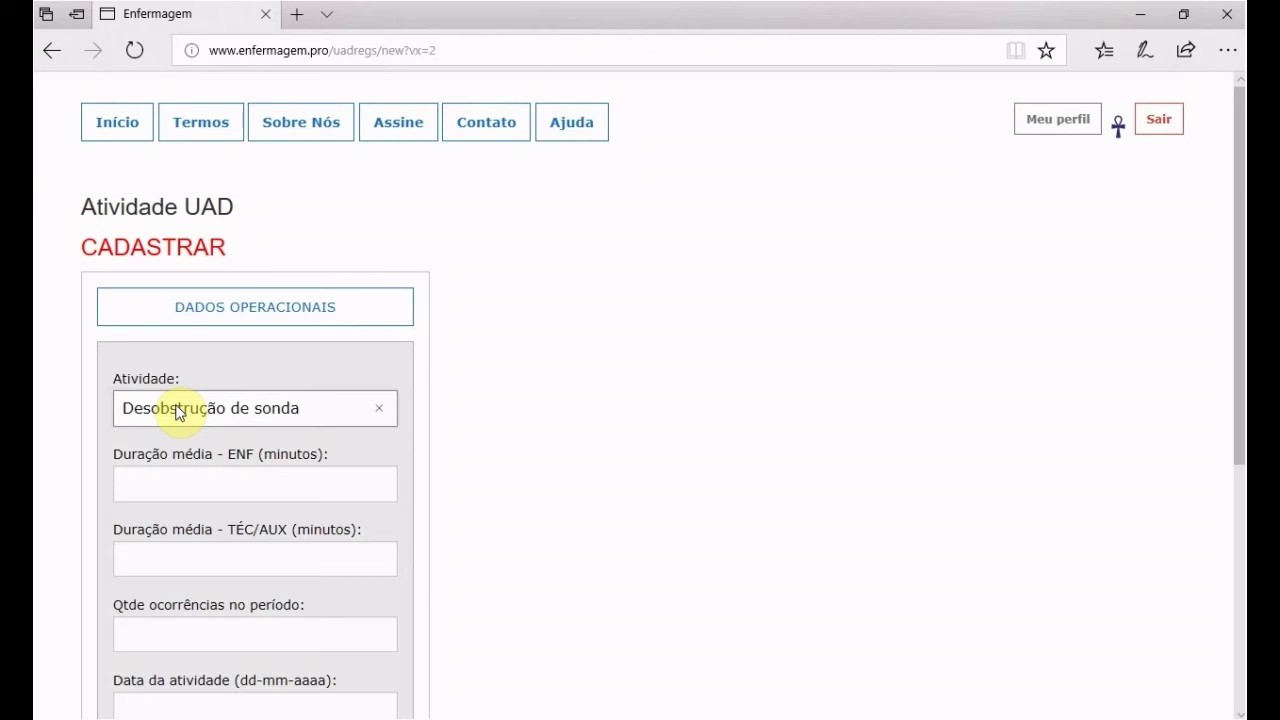
Set the "Desobstrução de sonda" average duration to 40 minutes for ENF and 0 minutes for TÉC/AUX.
click(221, 479)
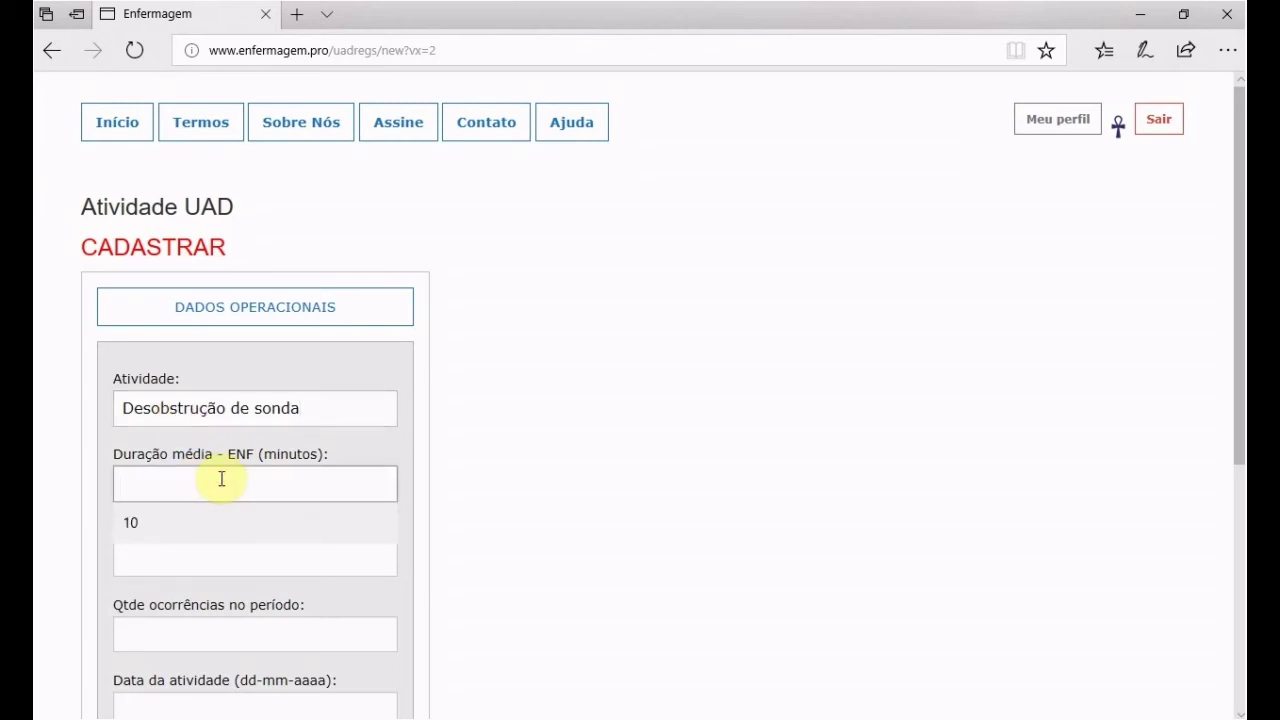
text(40)
click(166, 567)
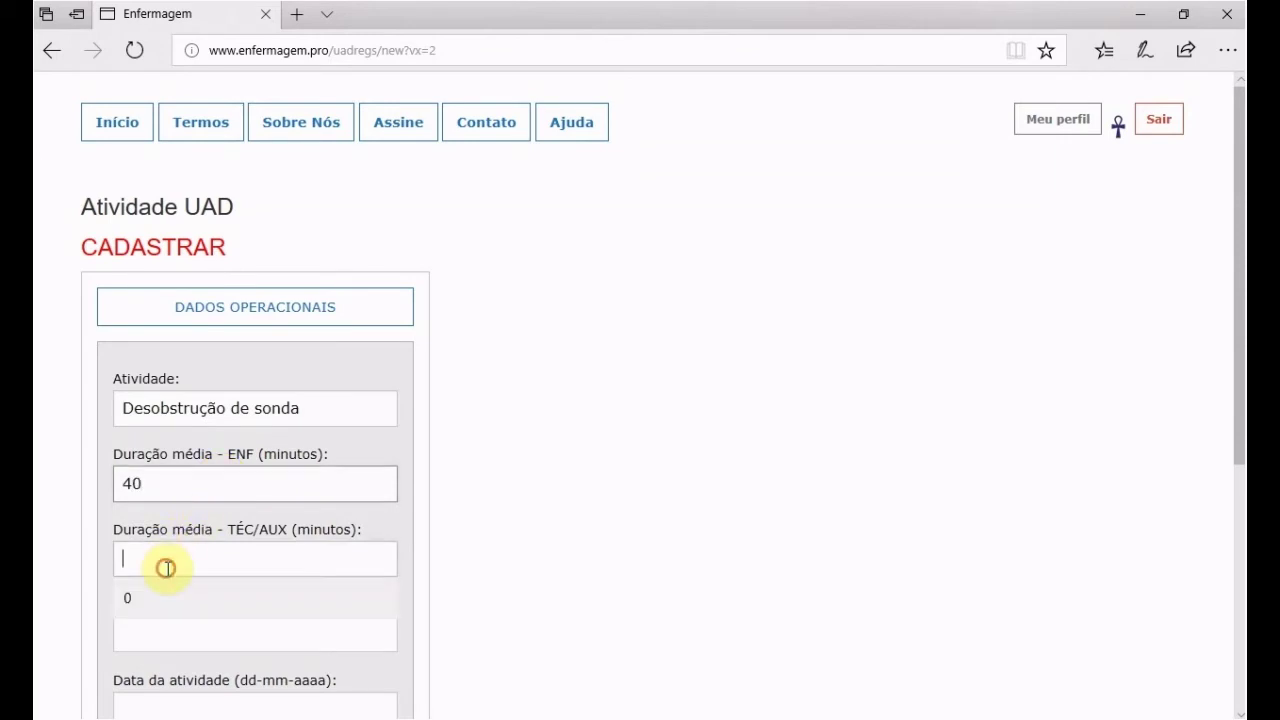
click(128, 598)
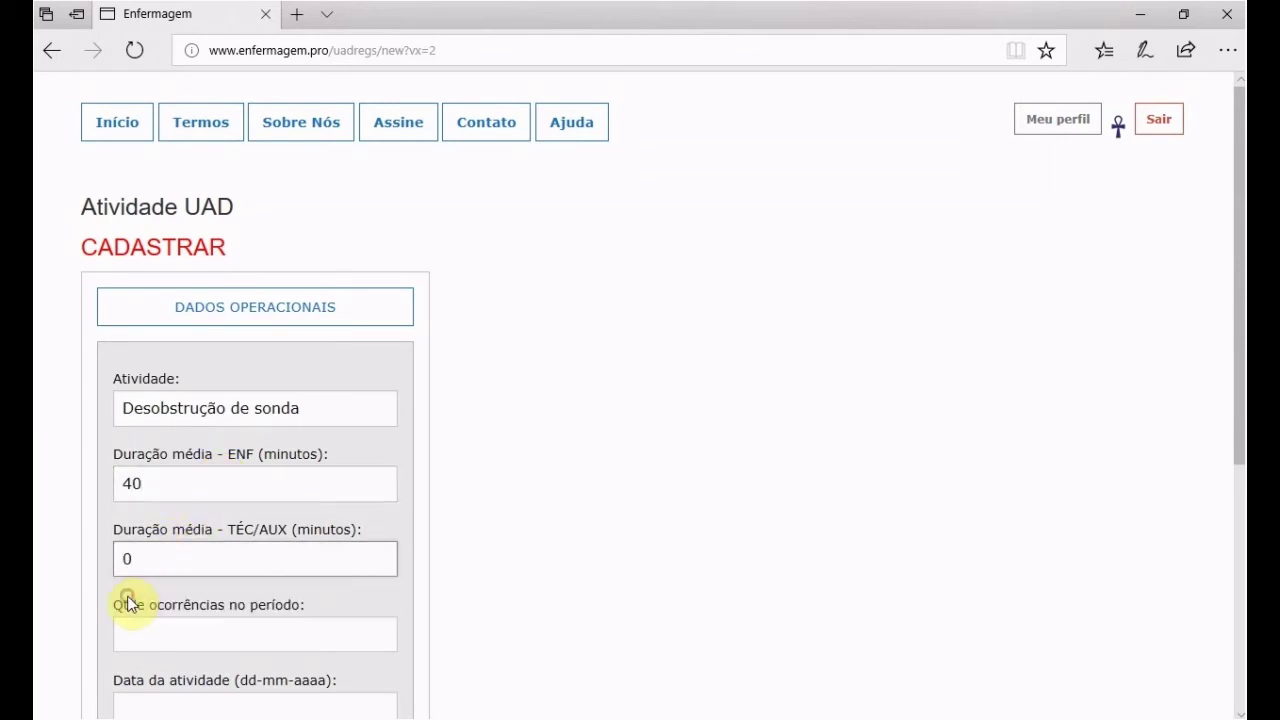
Enter 6 occurrences in the period with activity date 01/02/2017, and submit the "Desobstrução de sonda" record.
scroll(128, 600, down, 1)
click(230, 540)
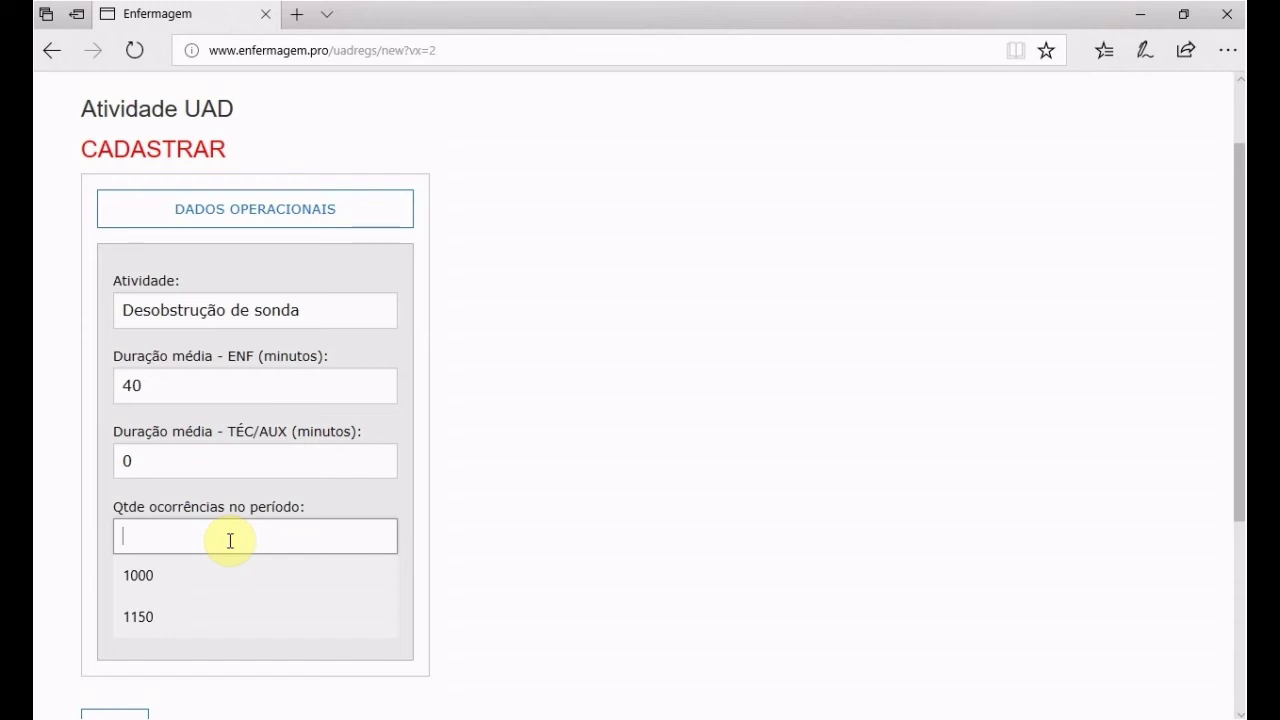
text(6)
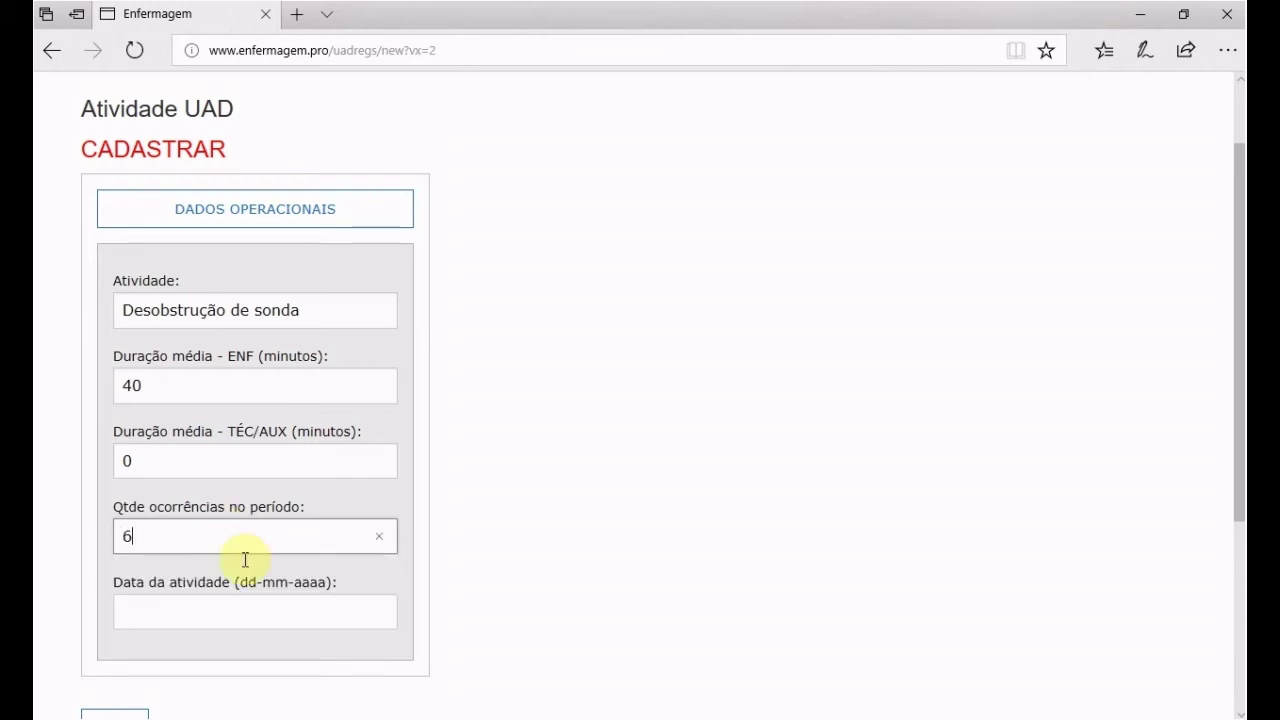
click(252, 608)
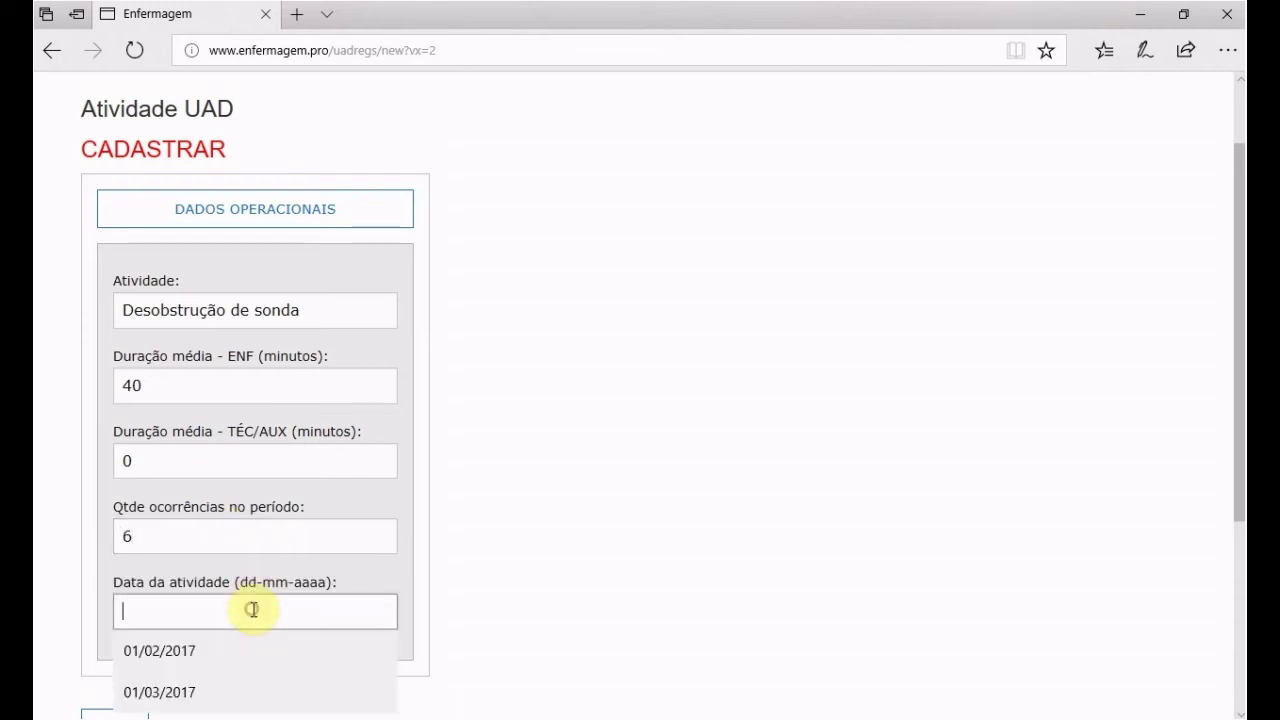
click(161, 655)
scroll(146, 649, down, 1)
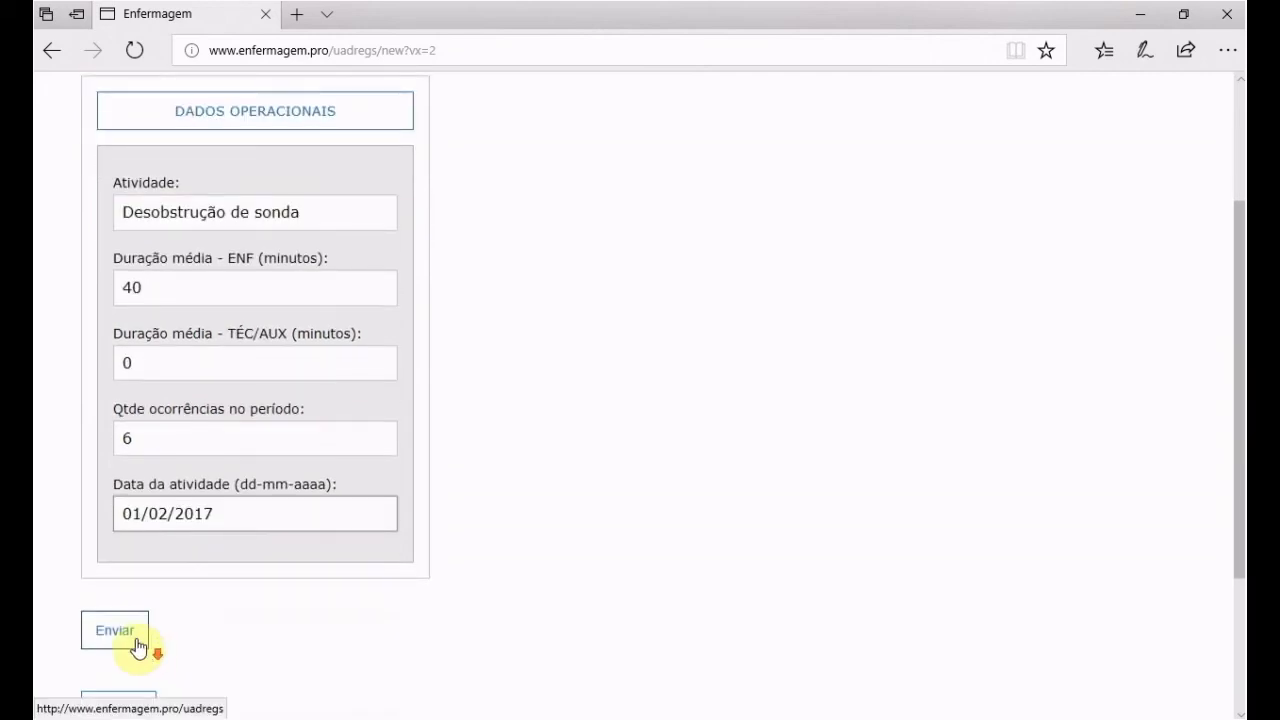
click(138, 645)
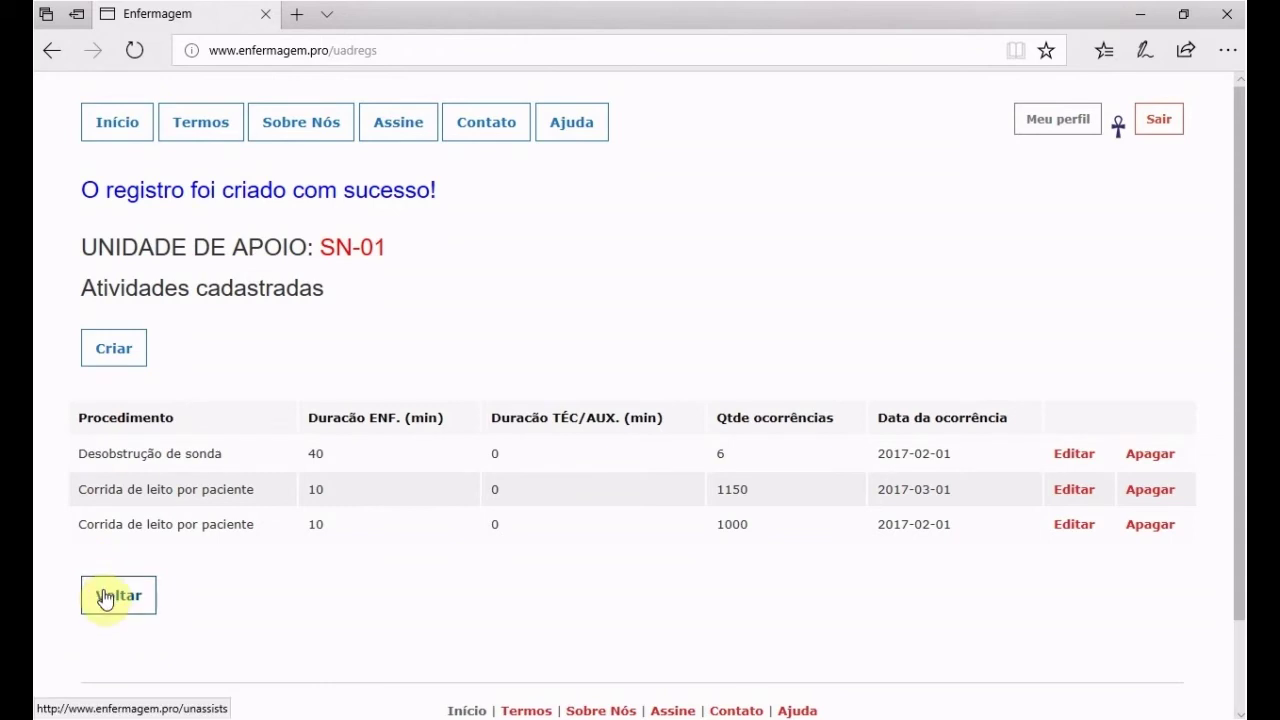
Start a second "Desobstrução de sonda" record with average durations of 40 minutes for ENF and 0 for TÉC/AUX.
click(110, 352)
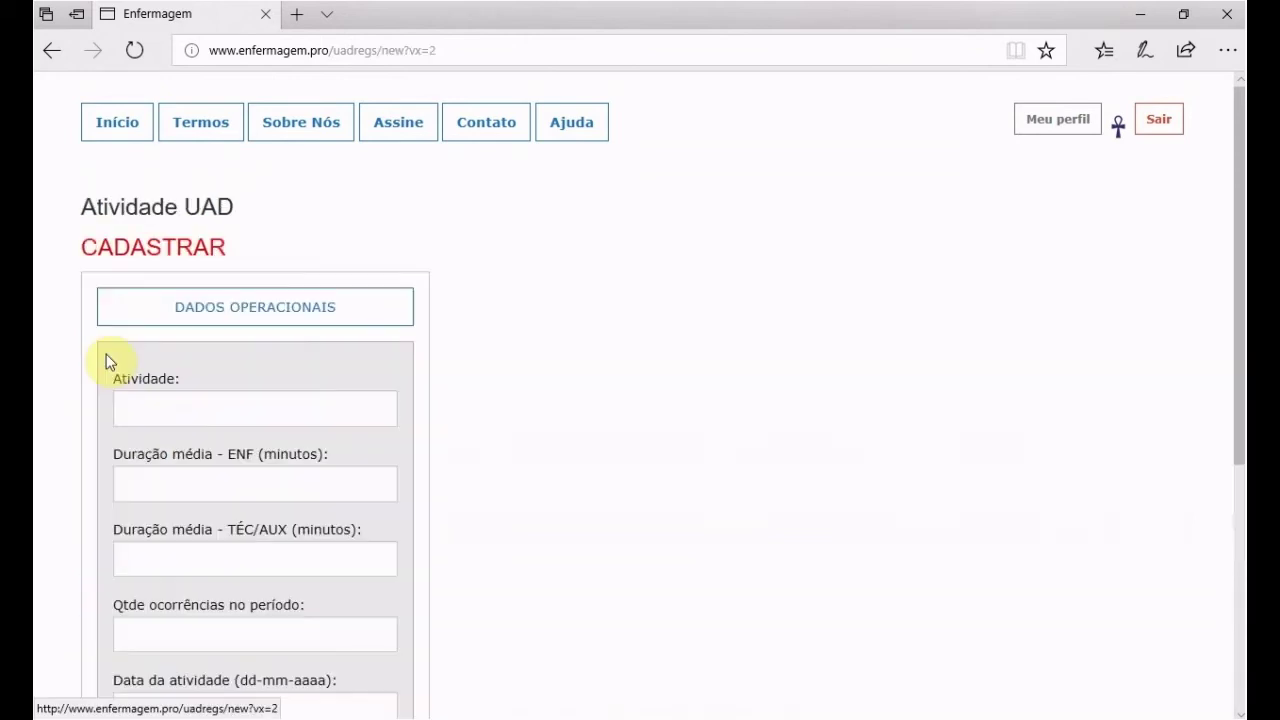
click(200, 409)
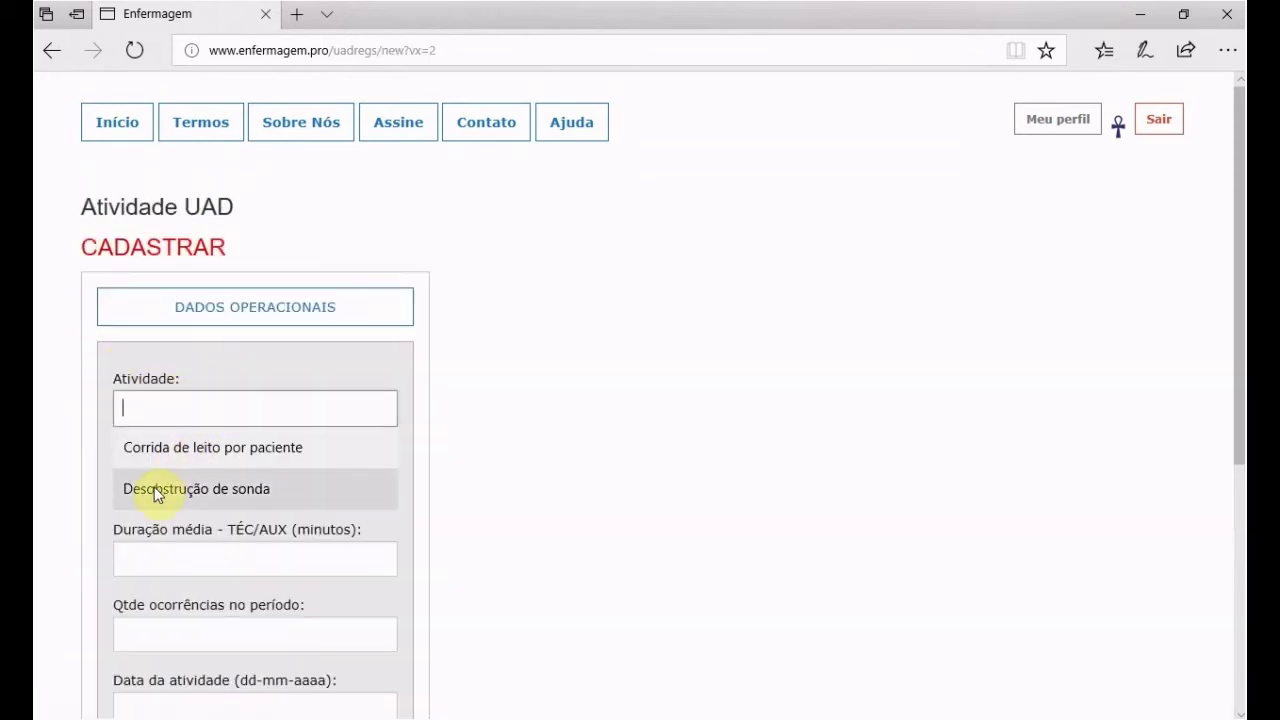
click(155, 490)
click(180, 483)
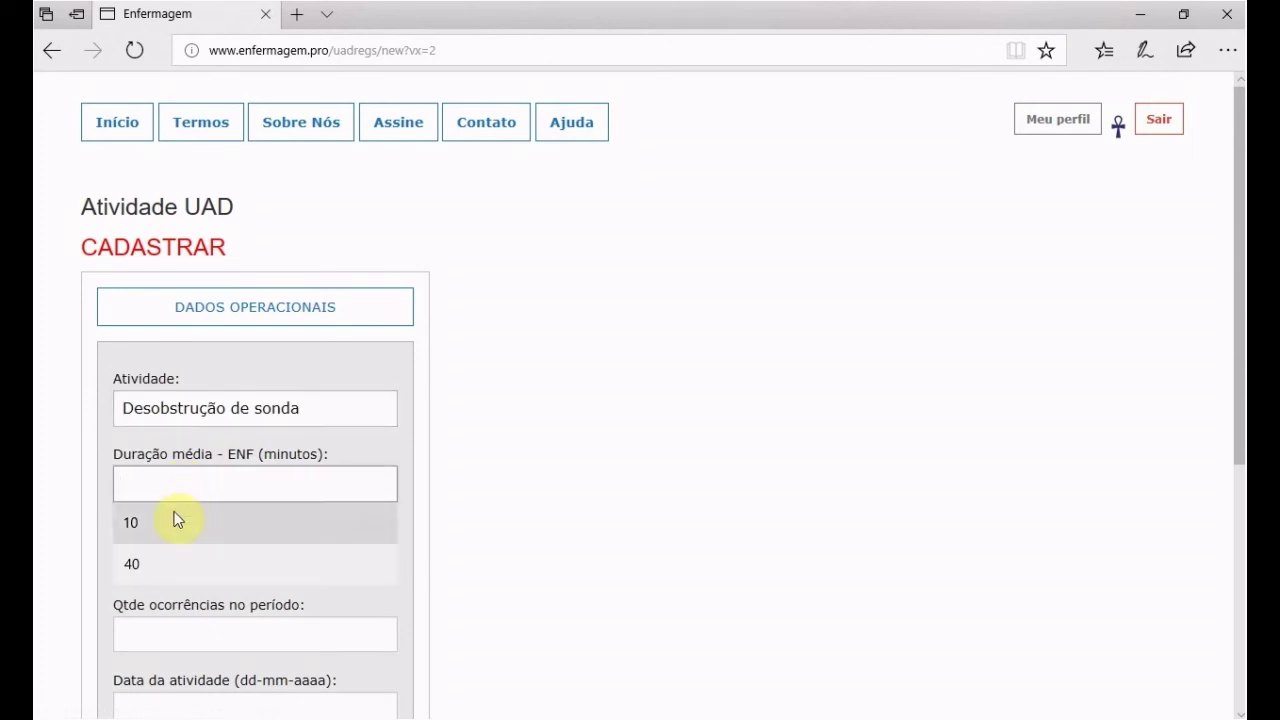
click(129, 565)
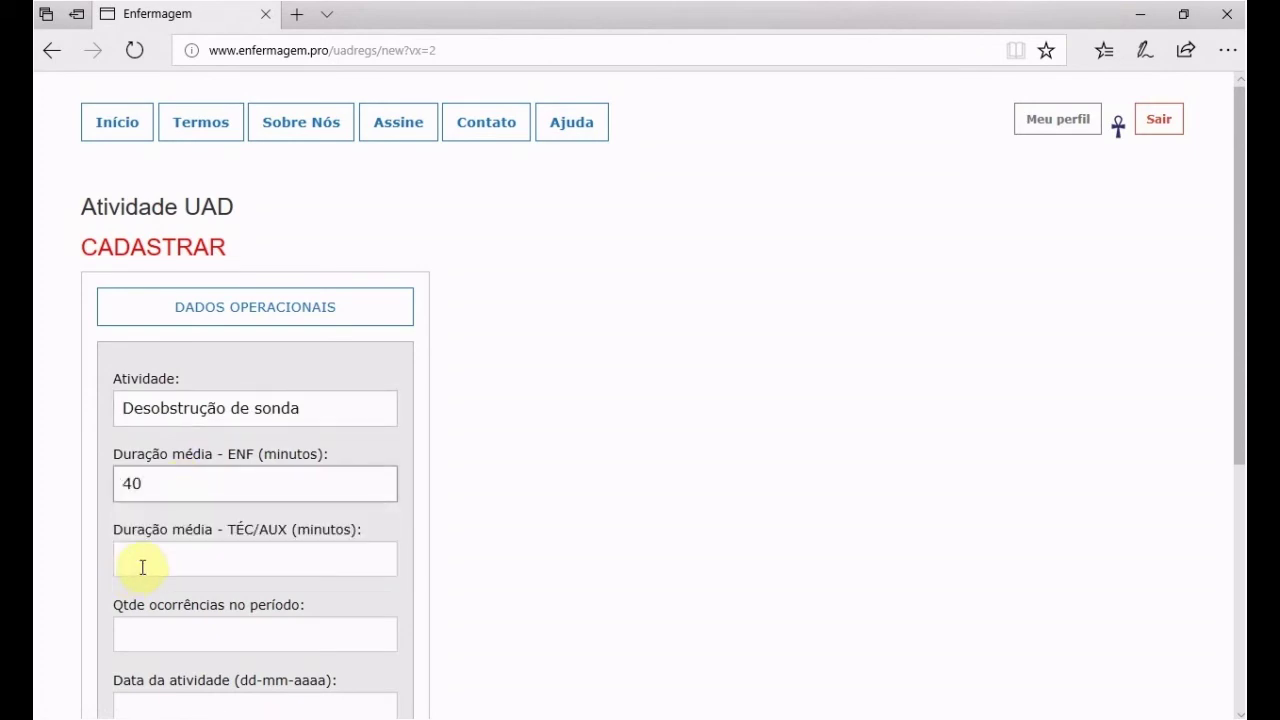
click(225, 555)
click(160, 604)
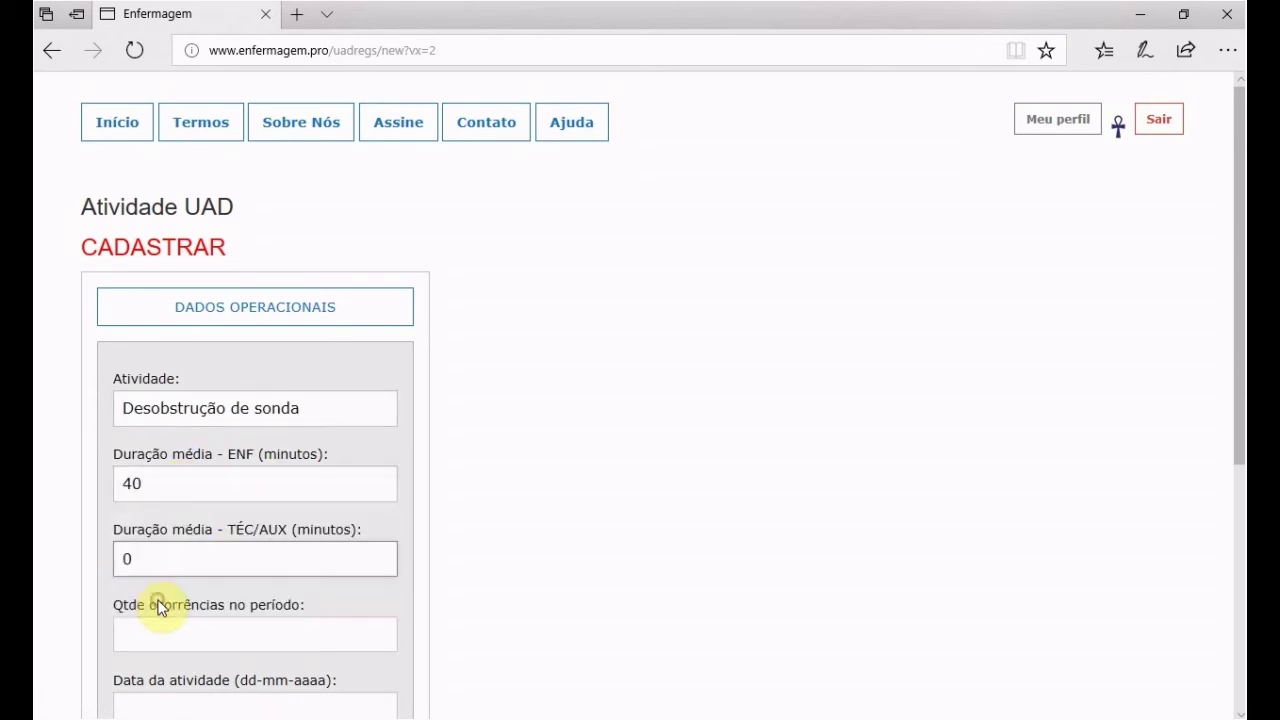
Enter 8 occurrences in the period with activity date 01/03/2017, and submit the second "Desobstrução de sonda" record.
scroll(163, 606, down, 2)
click(205, 437)
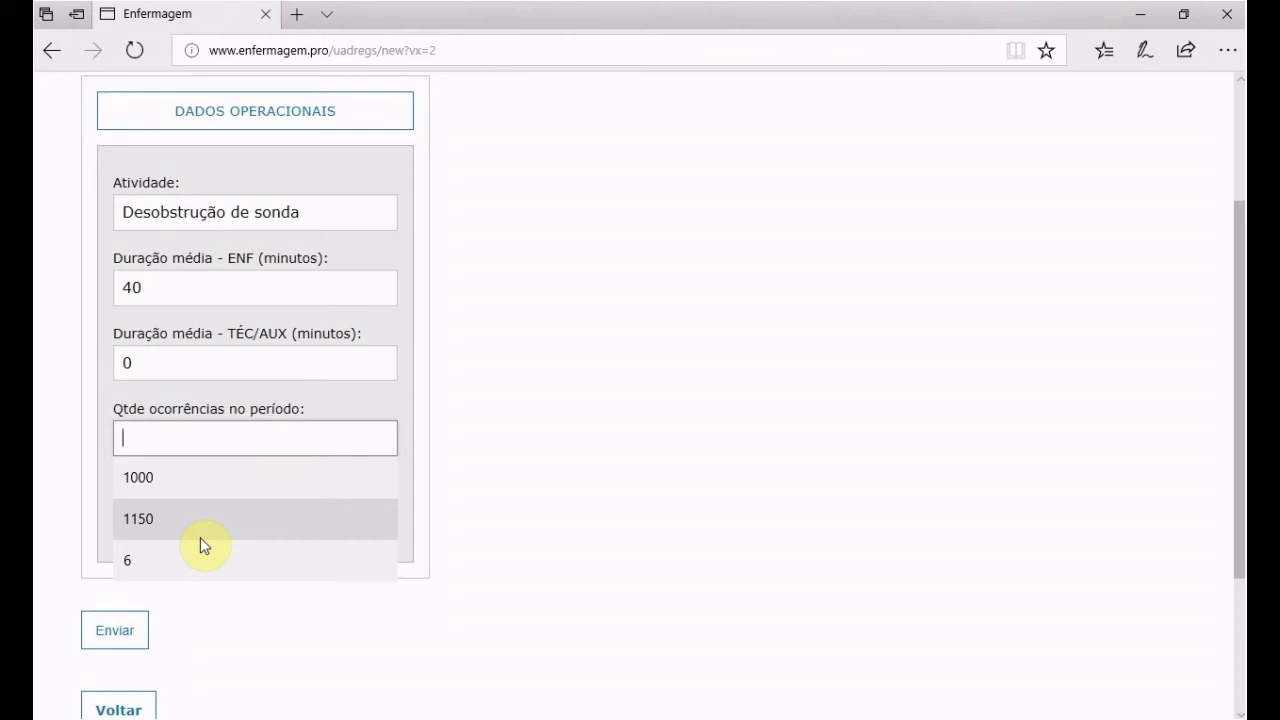
text(8)
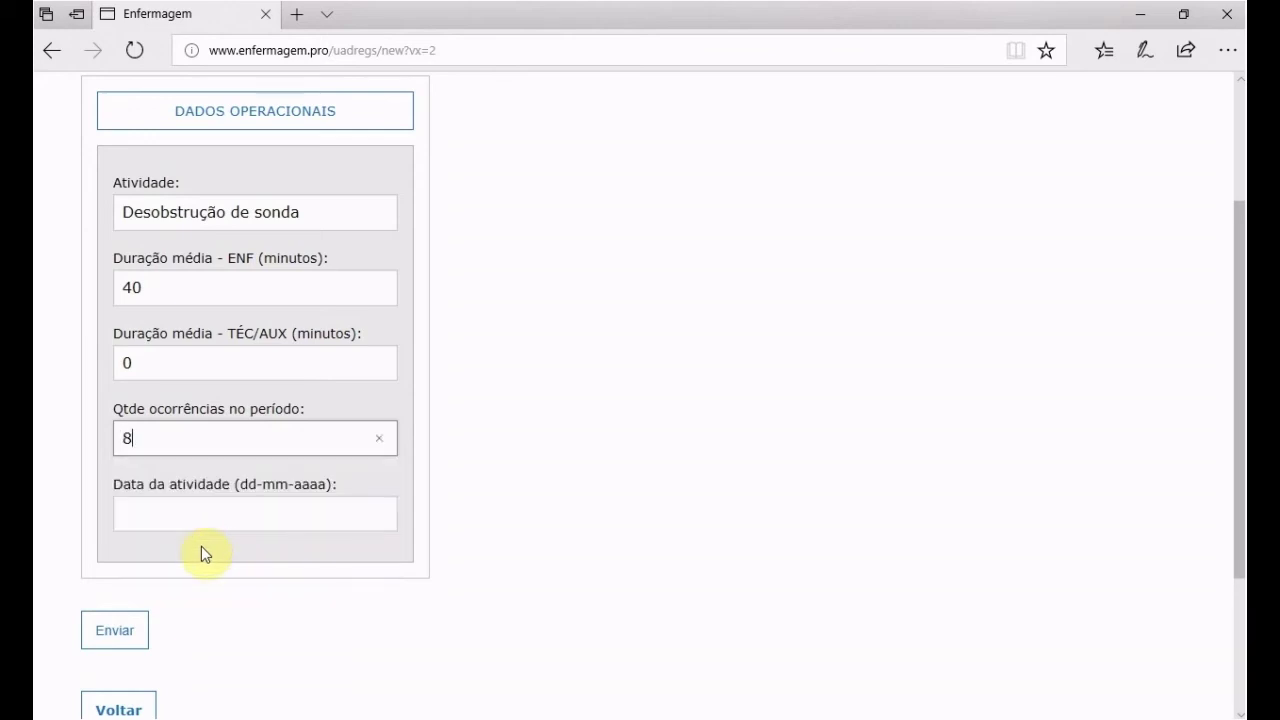
click(214, 522)
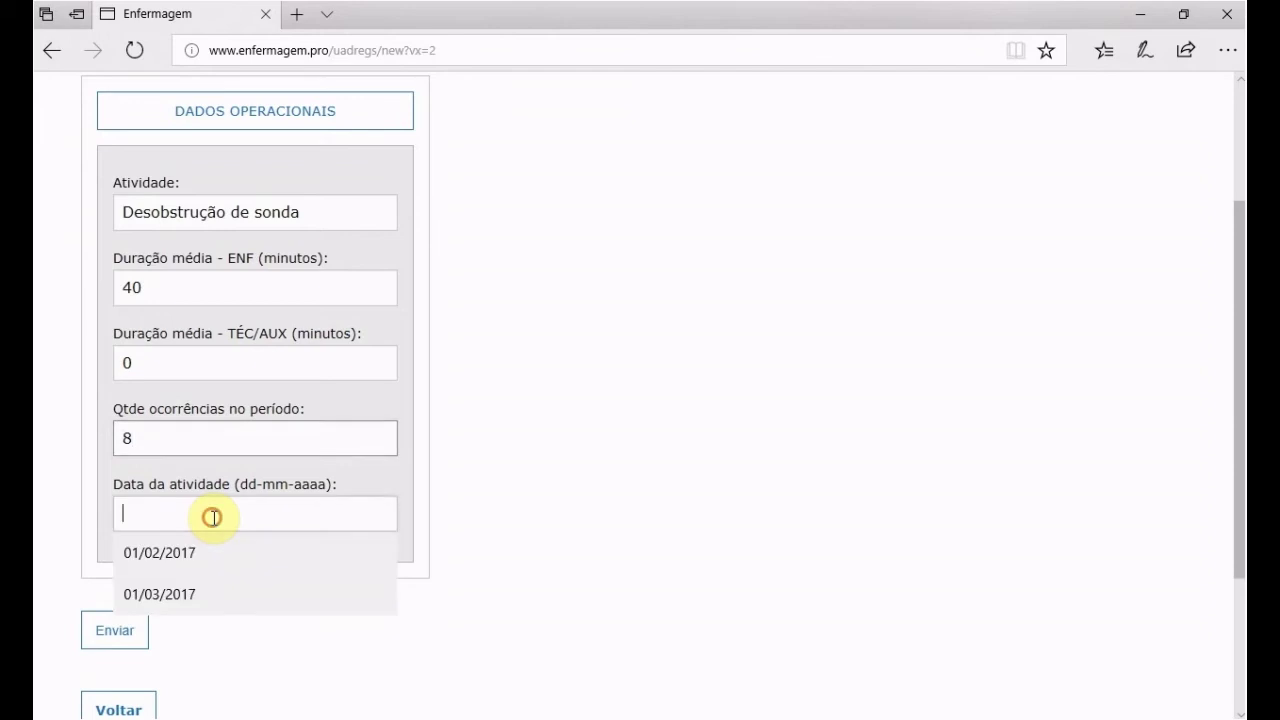
click(137, 597)
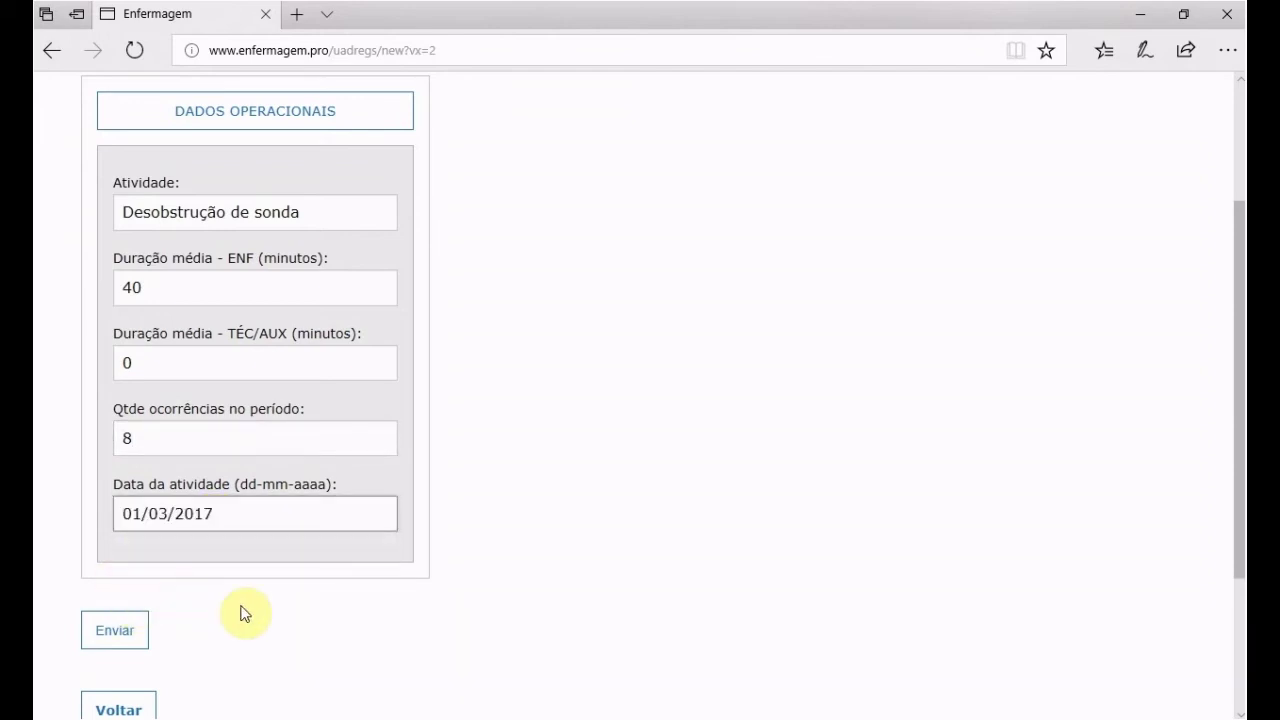
scroll(133, 571, down, 1)
click(104, 540)
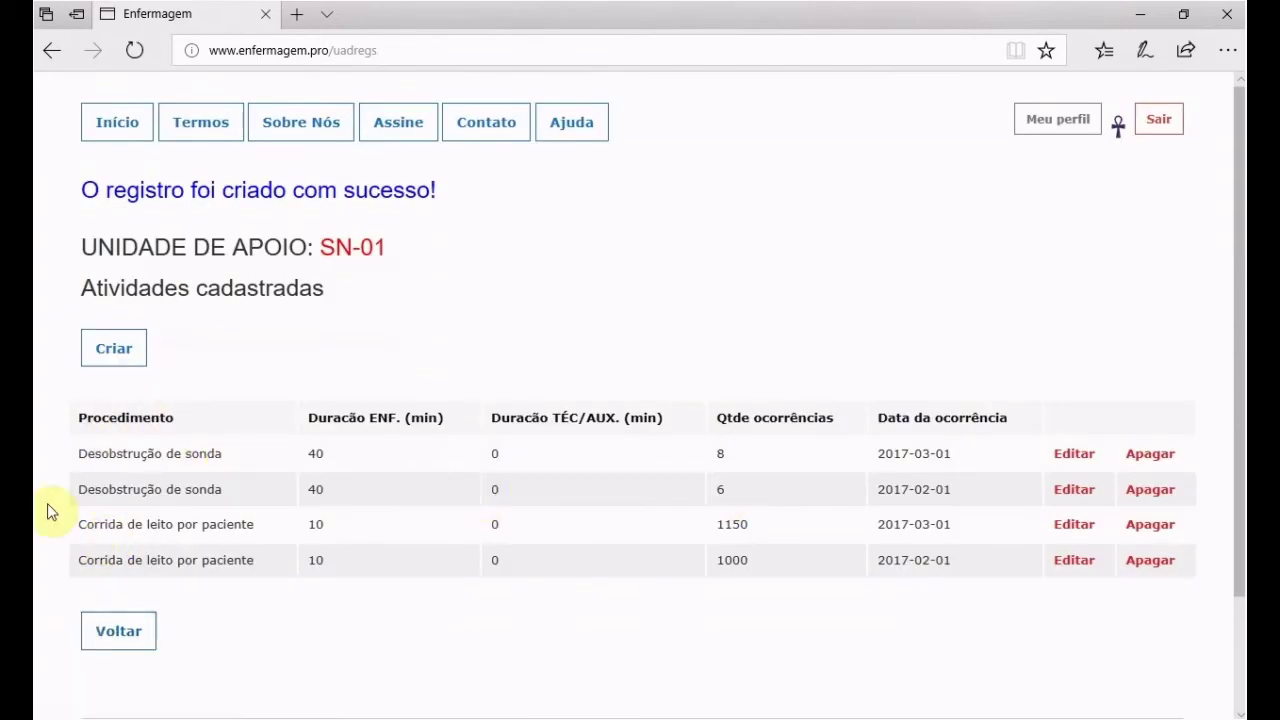
Start a new activity record for the unit and name it "Evolução de Enfermagem".
click(116, 358)
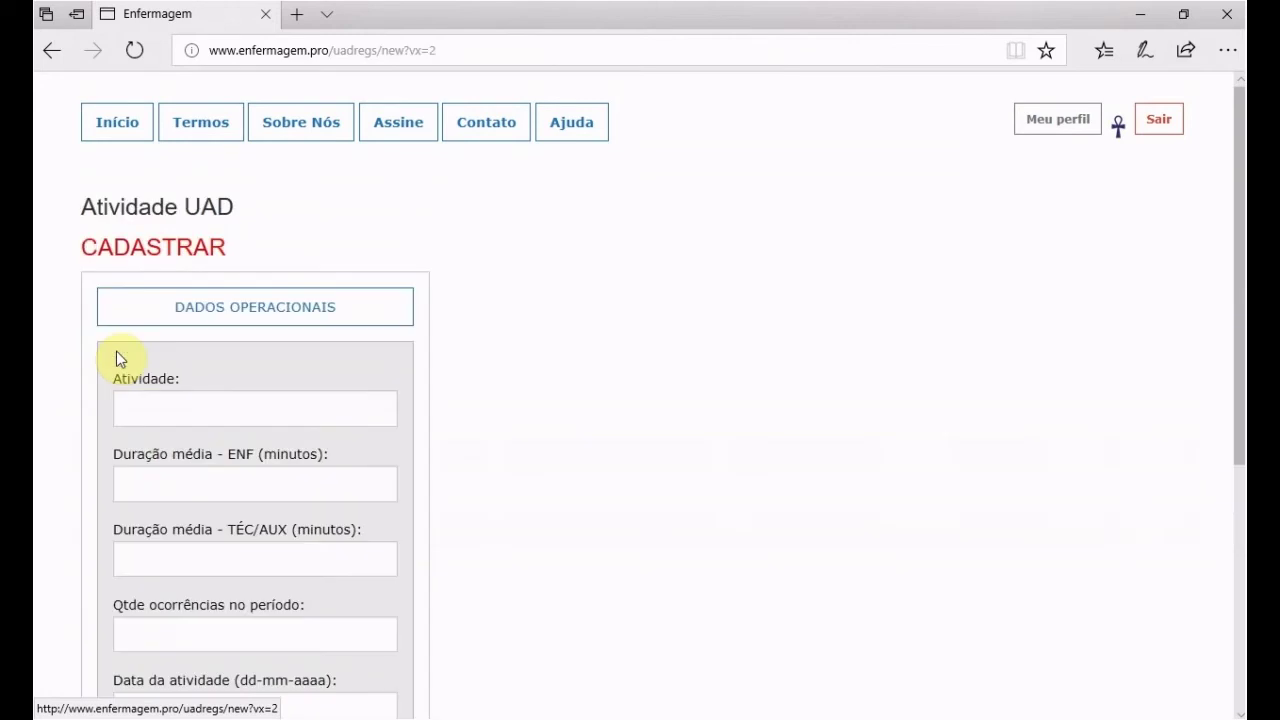
click(172, 403)
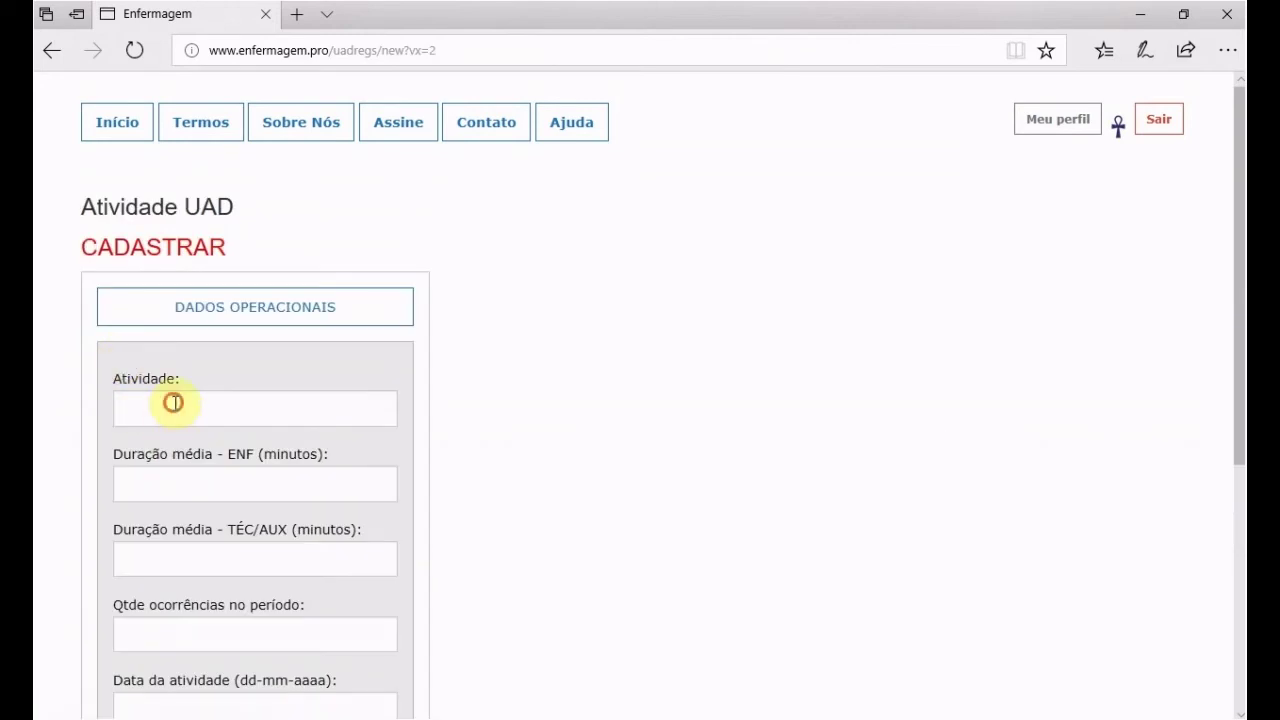
text(E)
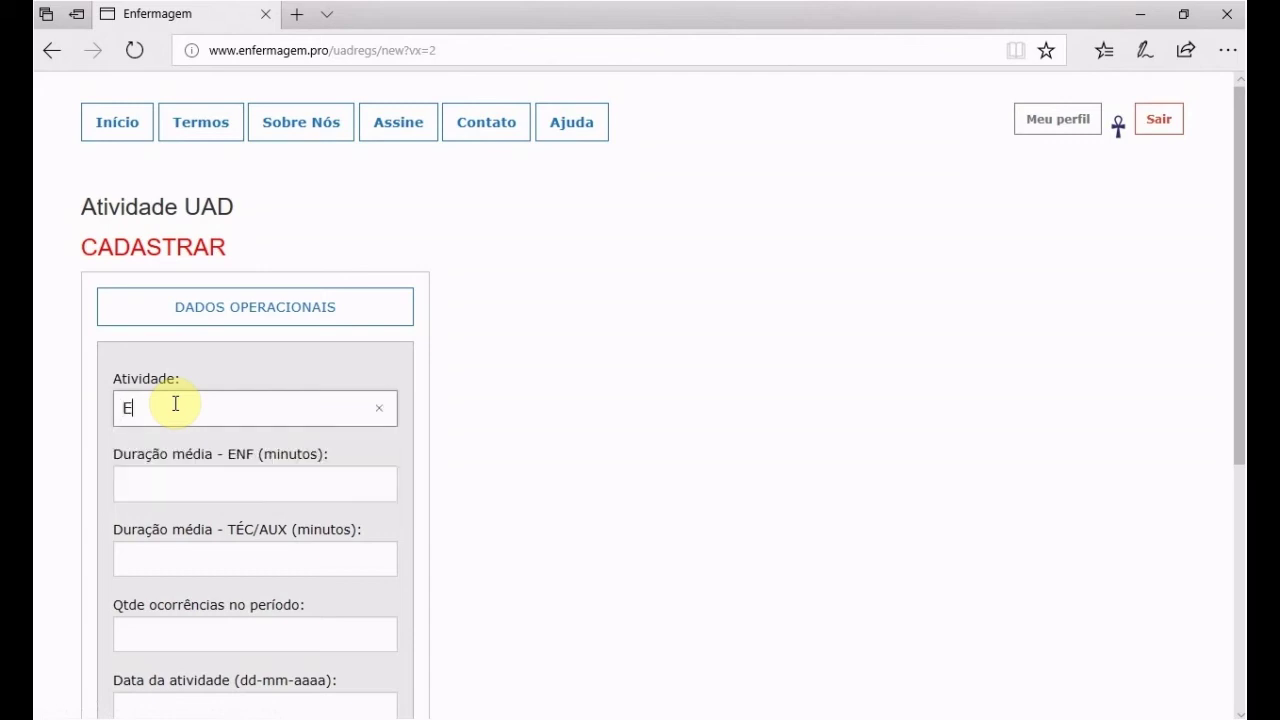
text(volução de Enf)
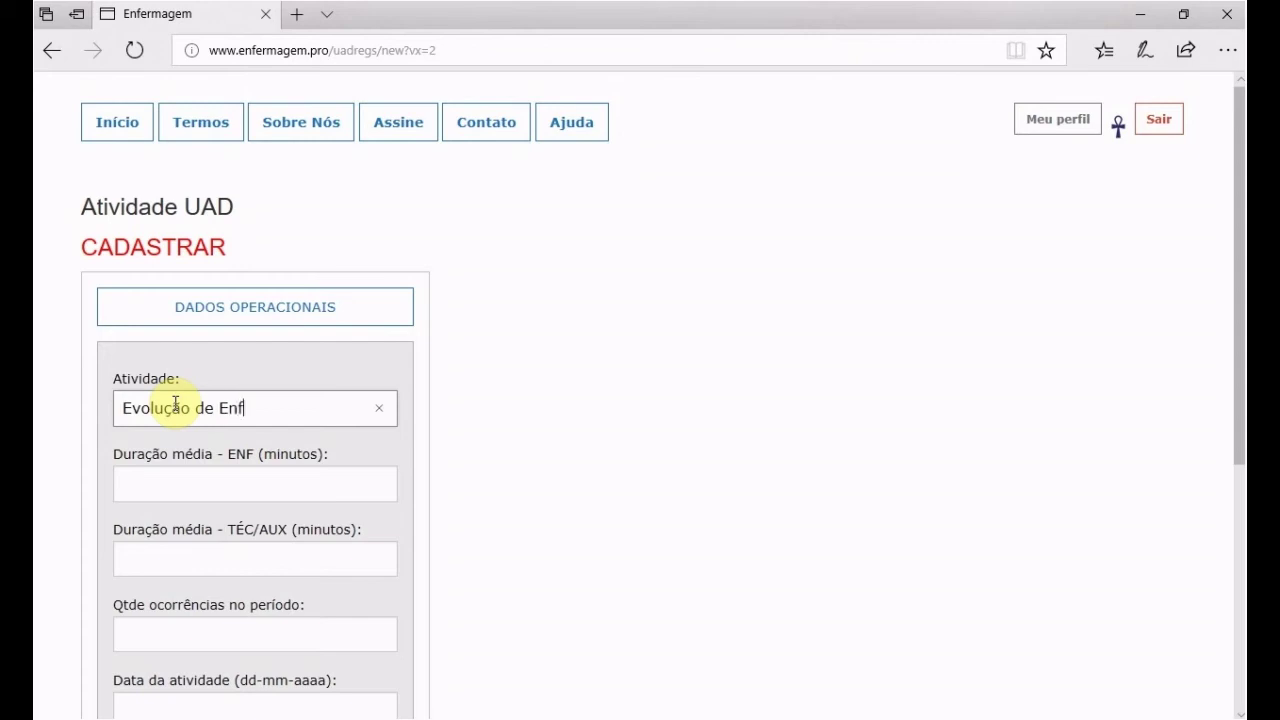
text(ermagem)
Set the "Evolução de Enfermagem" average duration to 15 minutes for ENF and 0 minutes for TÉC/AUX.
click(212, 480)
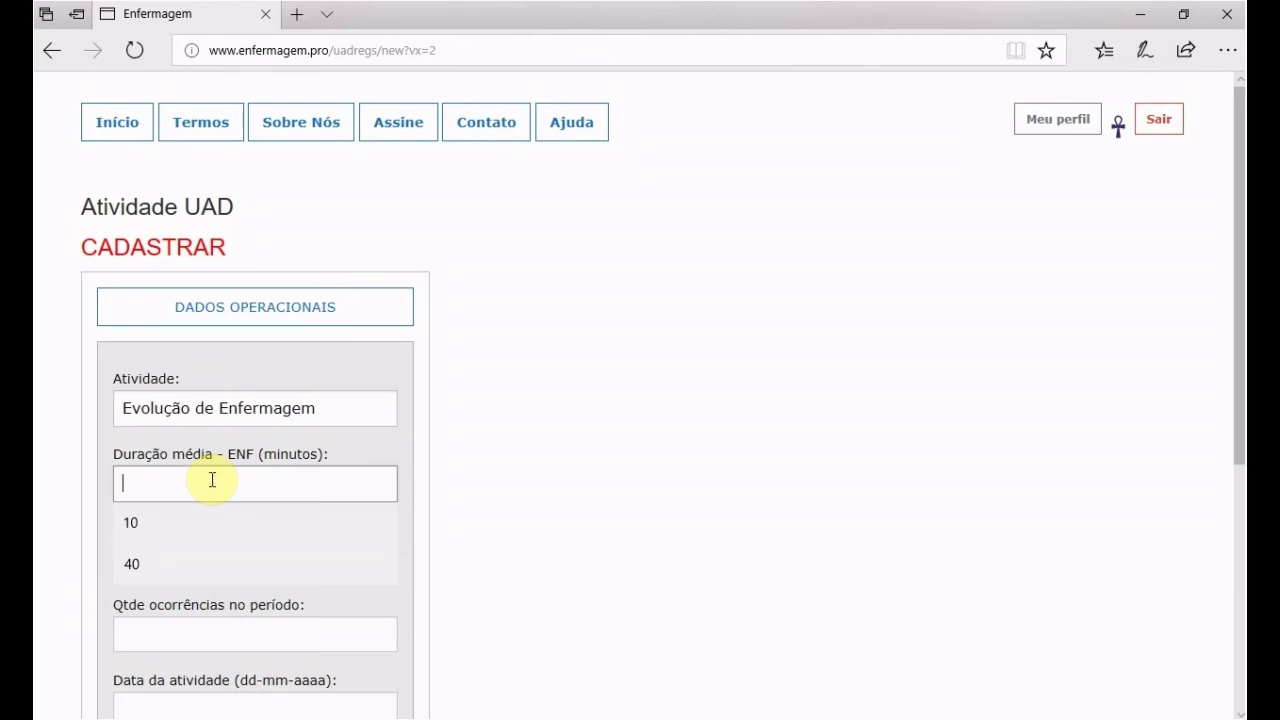
text(15)
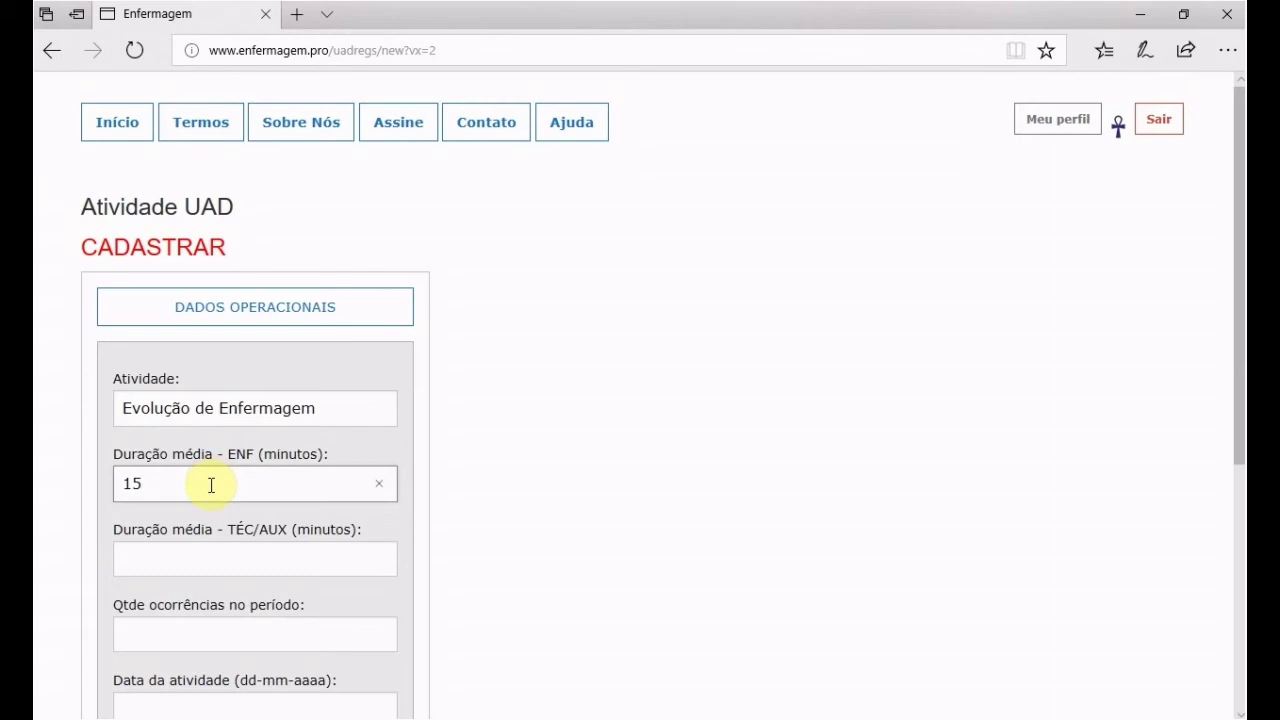
click(227, 556)
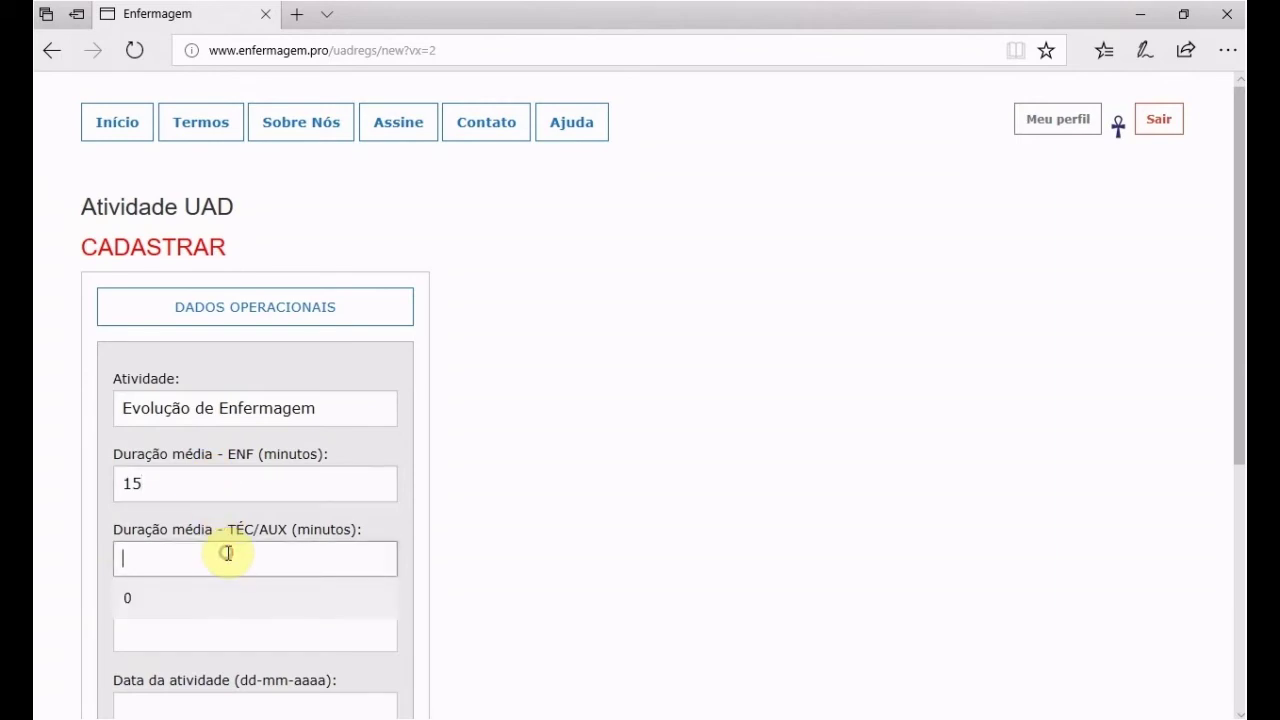
click(177, 598)
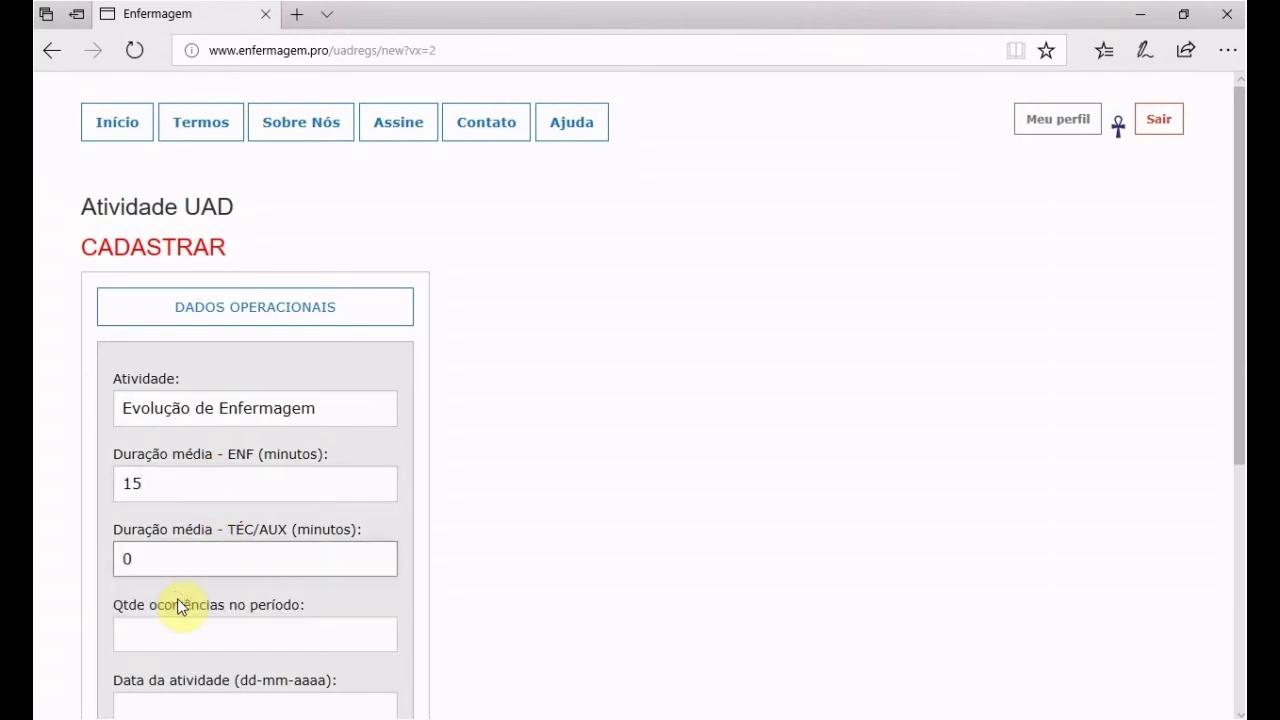
Enter 1000 occurrences in the period with activity date 01/02/2017, and submit the "Evolução de Enfermagem" record.
click(233, 627)
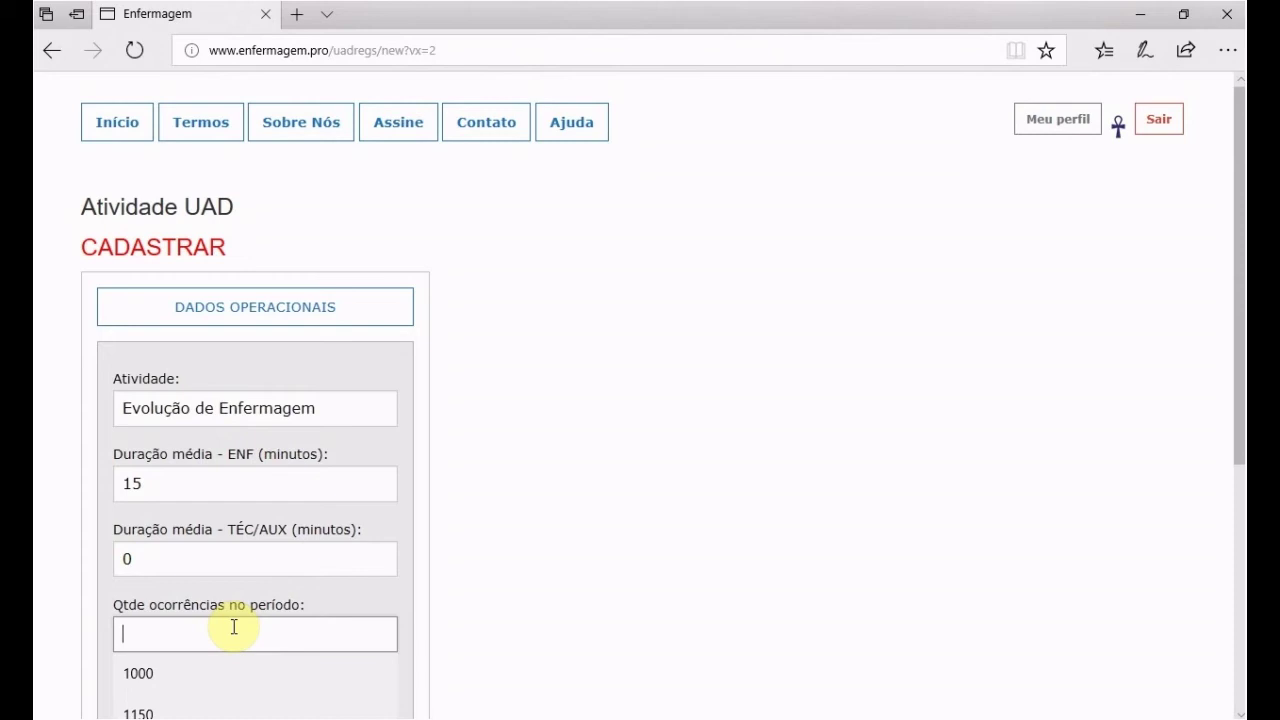
text(1000)
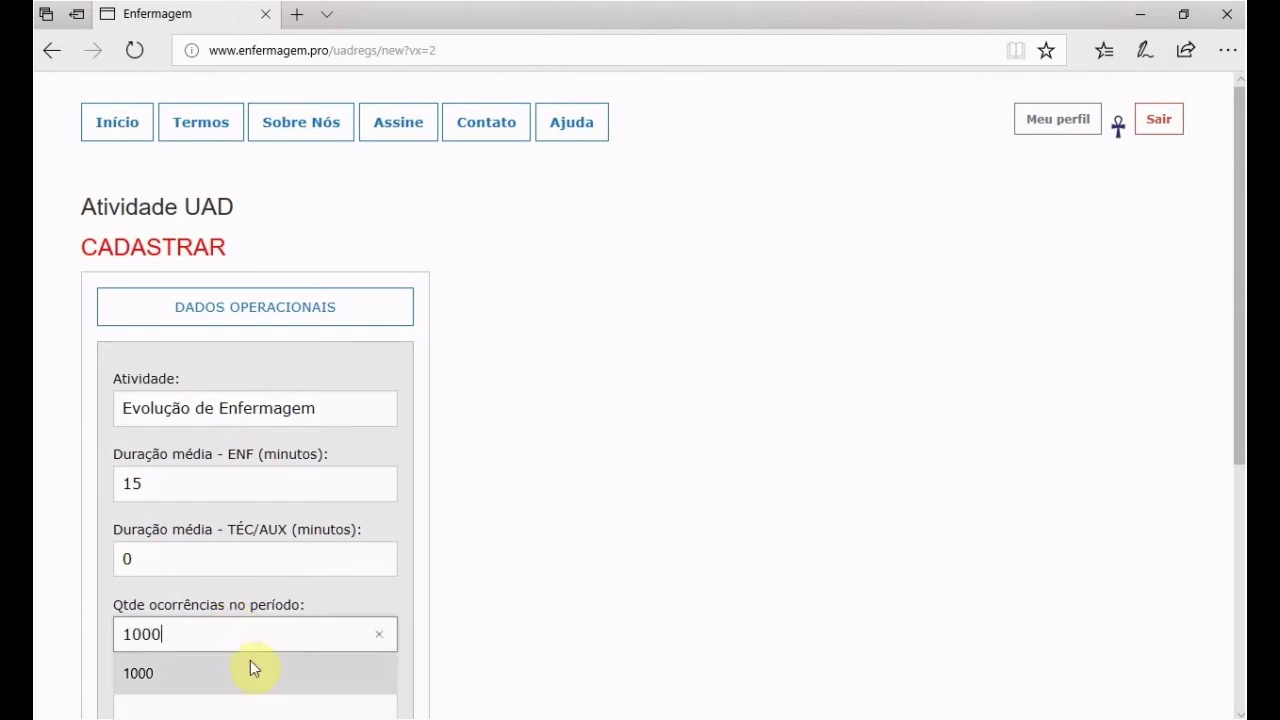
click(251, 672)
scroll(258, 673, down, 2)
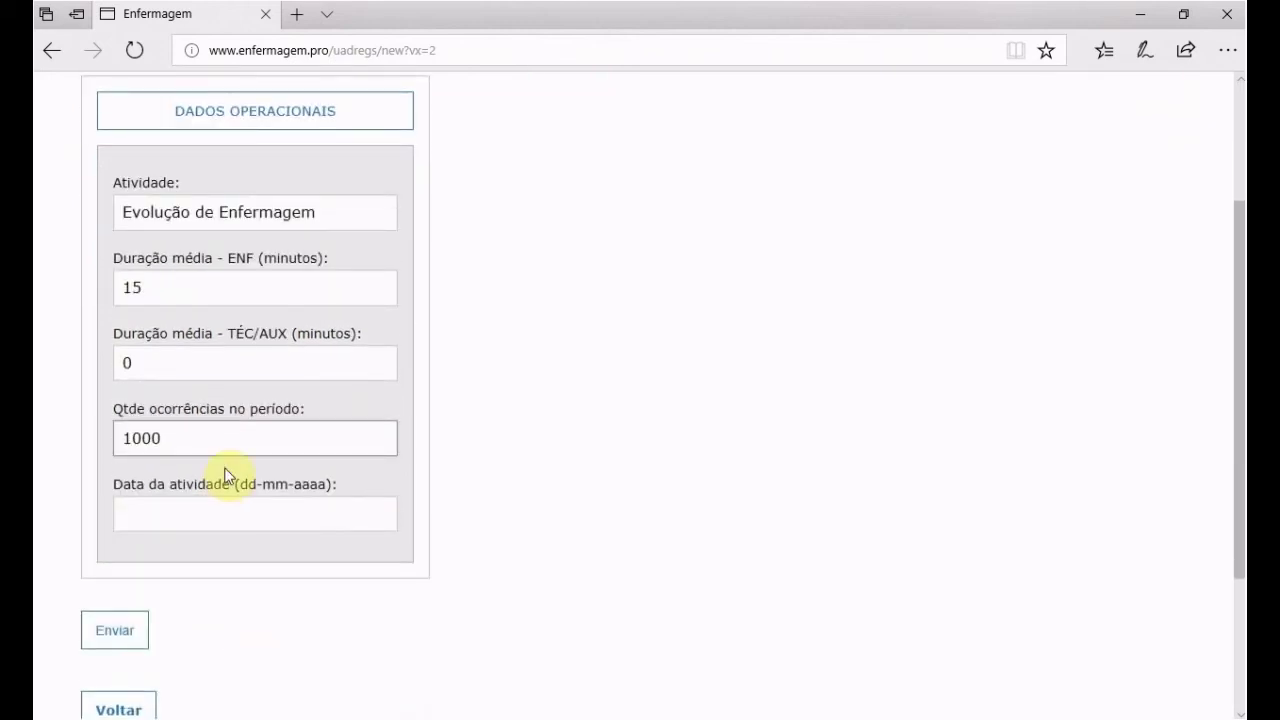
click(237, 510)
click(146, 556)
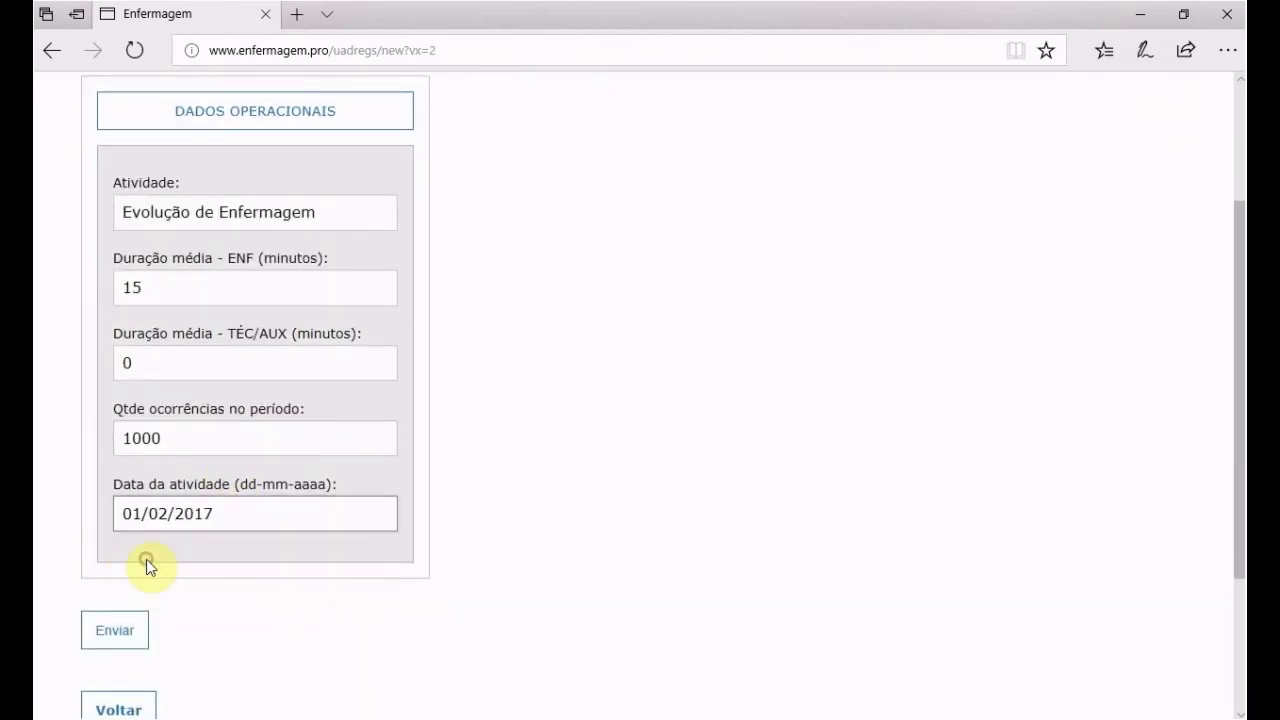
click(112, 645)
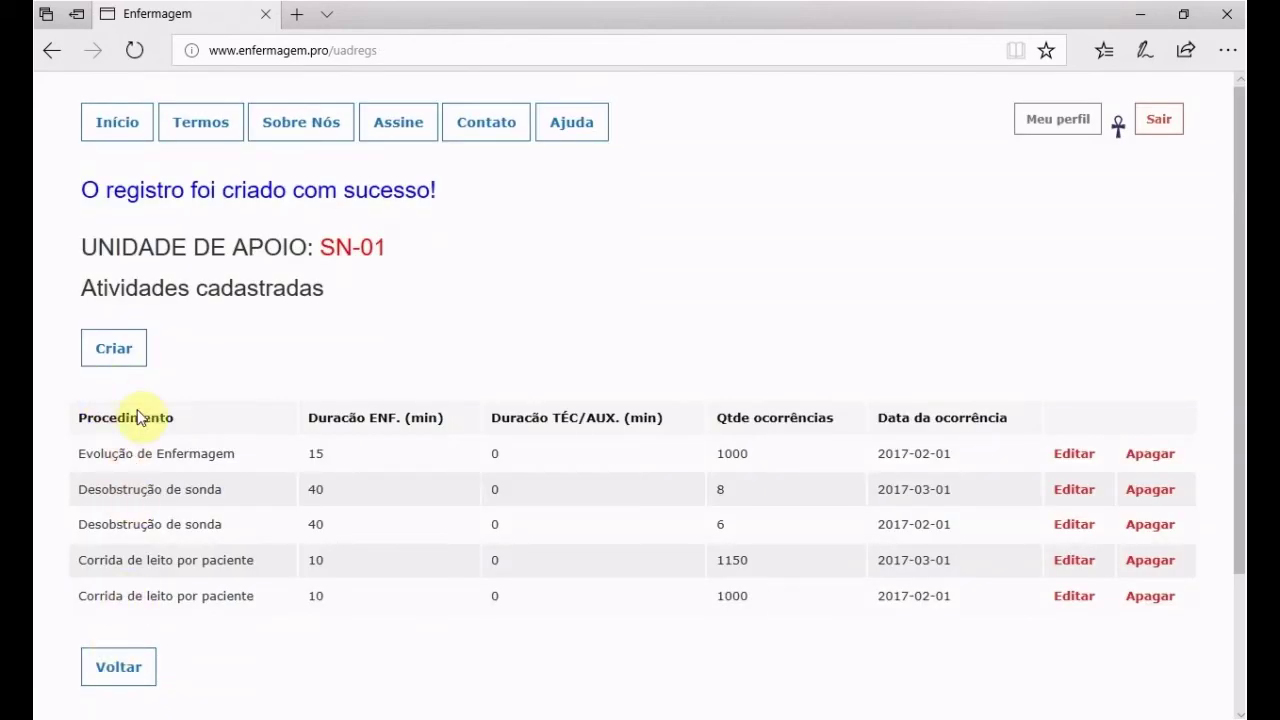
Start a second "Evolução de Enfermagem" record with average durations of 15 minutes for ENF and 0 for TÉC/AUX.
click(111, 358)
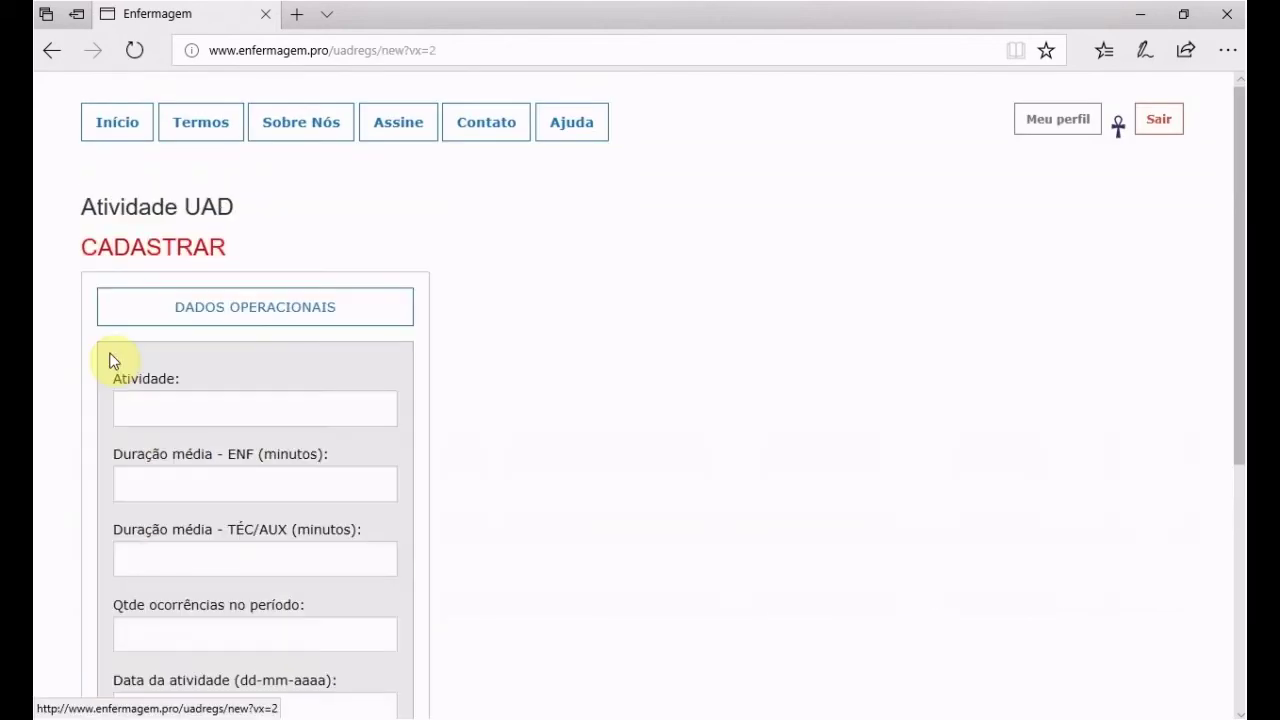
click(245, 405)
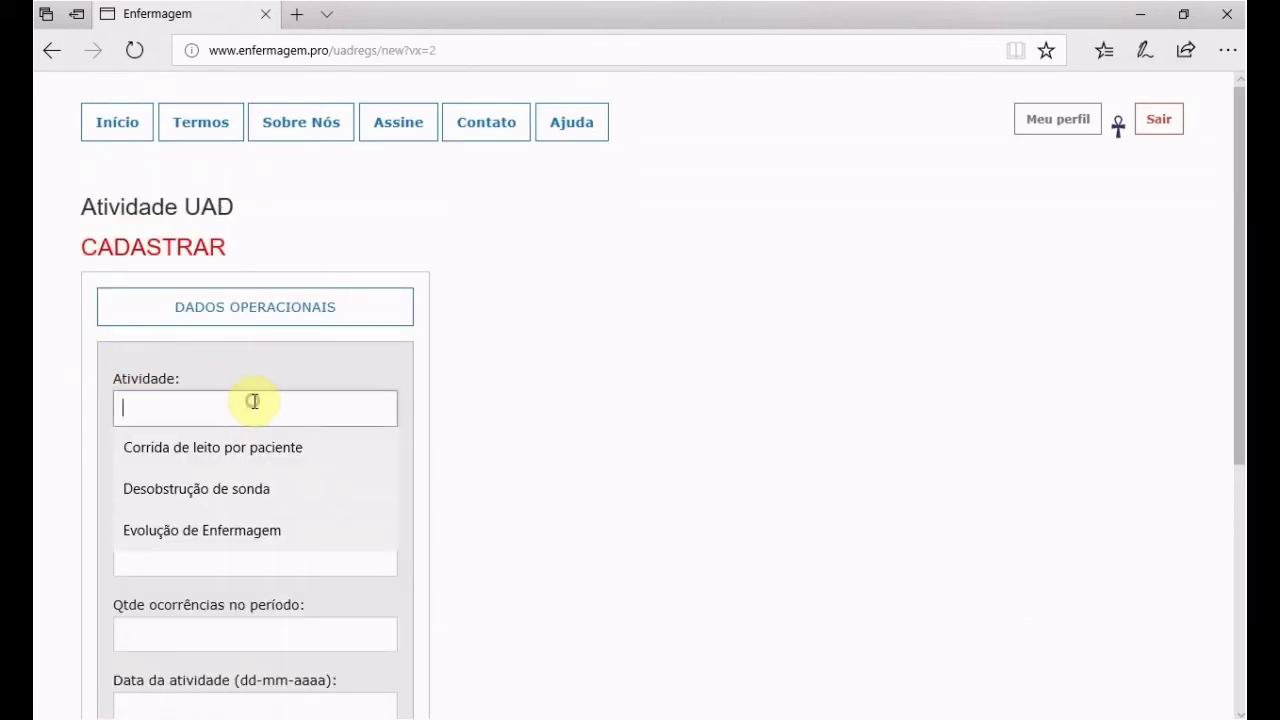
click(171, 531)
click(232, 490)
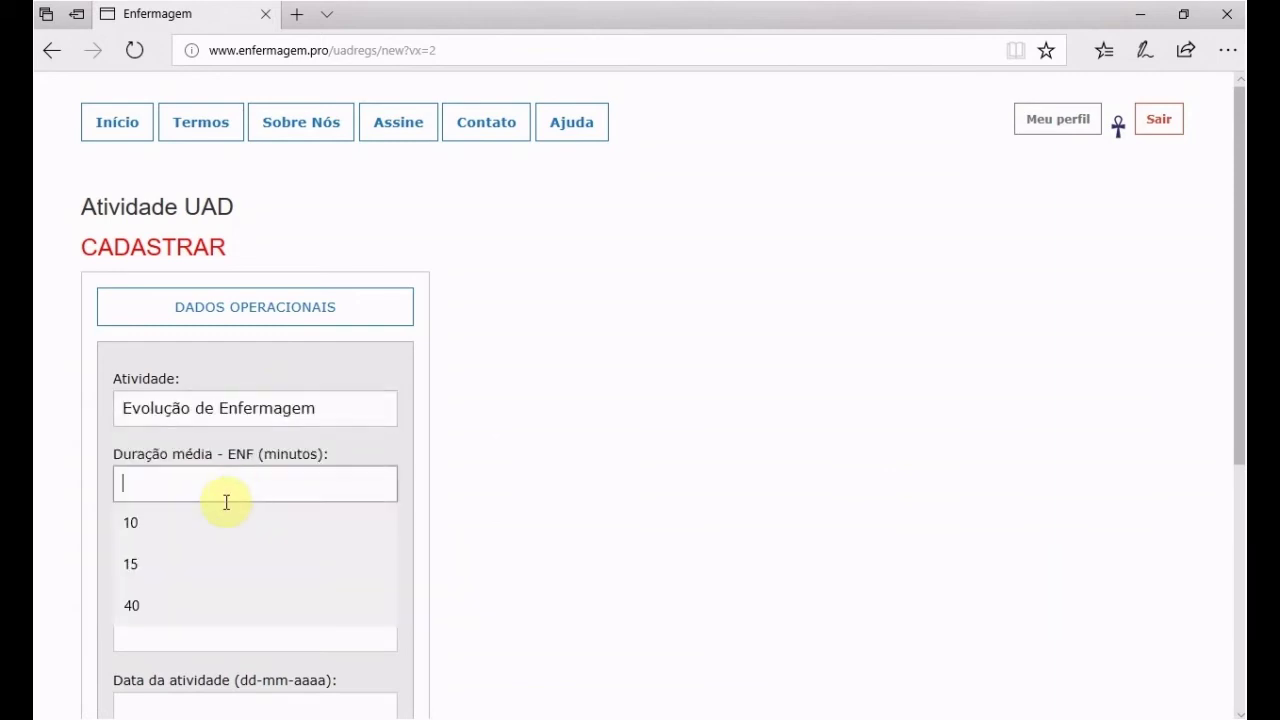
click(127, 566)
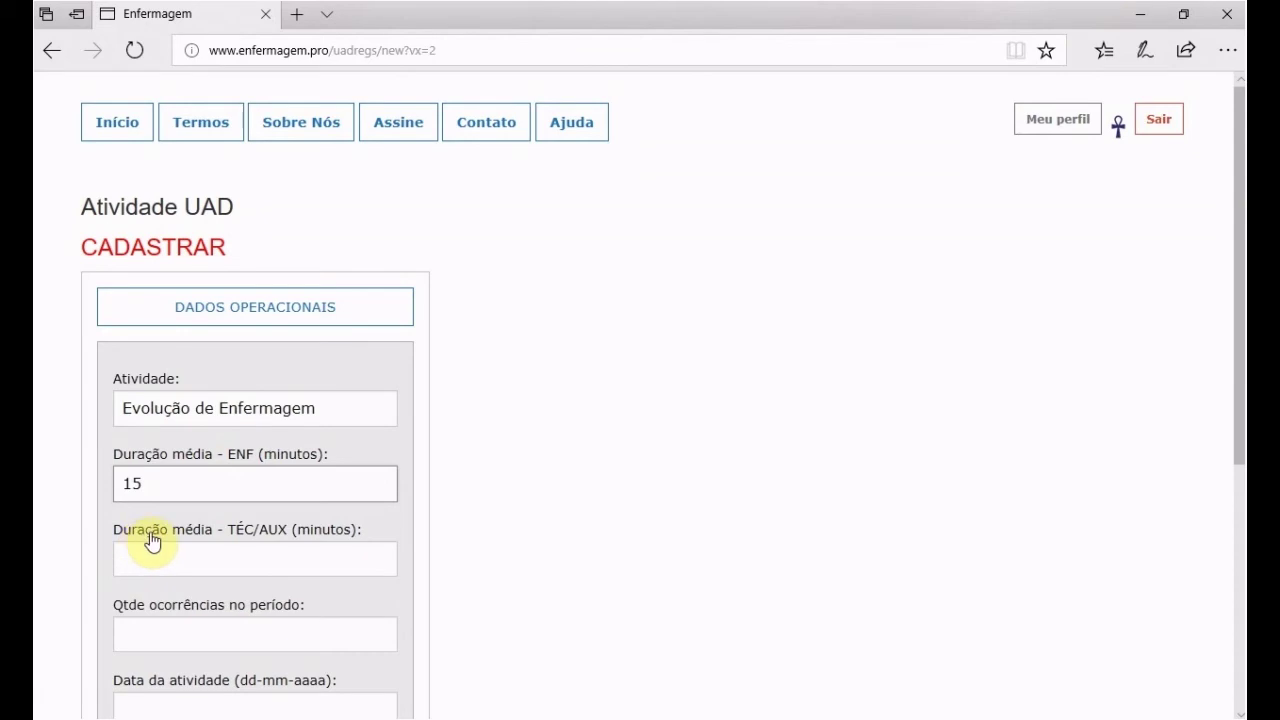
click(248, 560)
click(134, 600)
Enter 1150 occurrences in the period and the activity date 01/03/2017 for the second "Evolução de Enfermagem" record.
scroll(317, 580, down, 1)
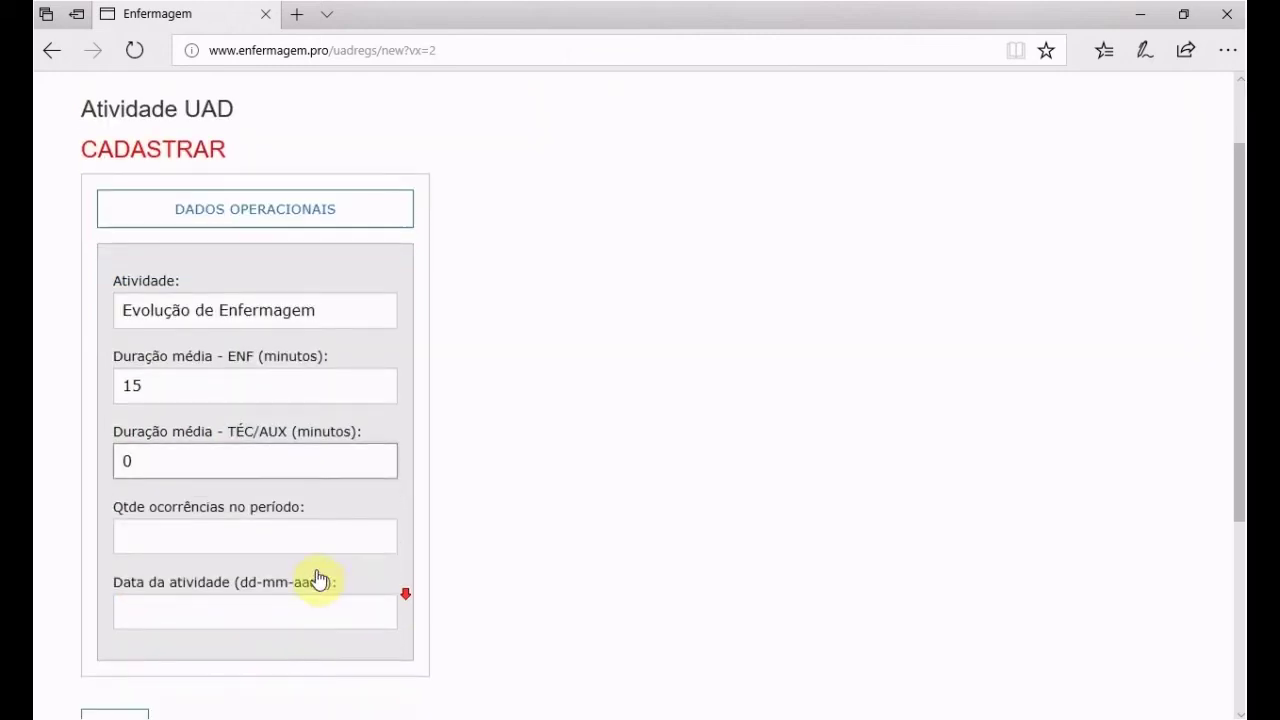
click(274, 527)
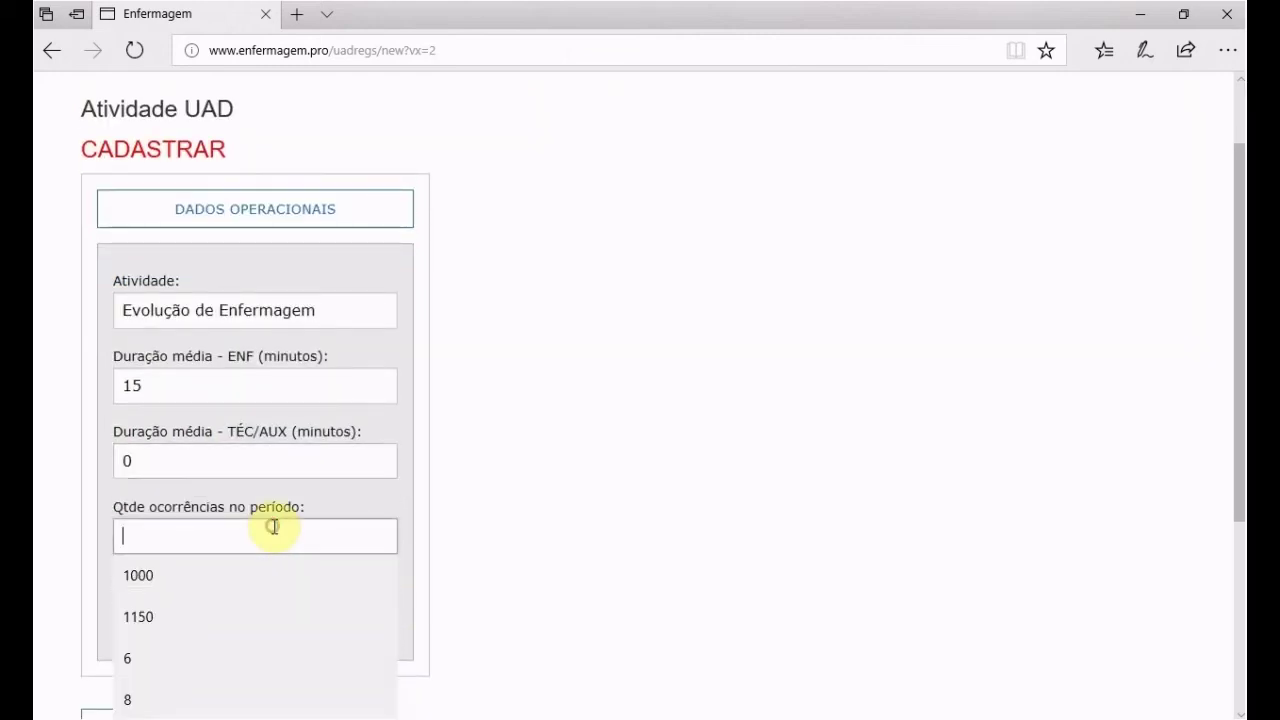
click(138, 617)
click(259, 610)
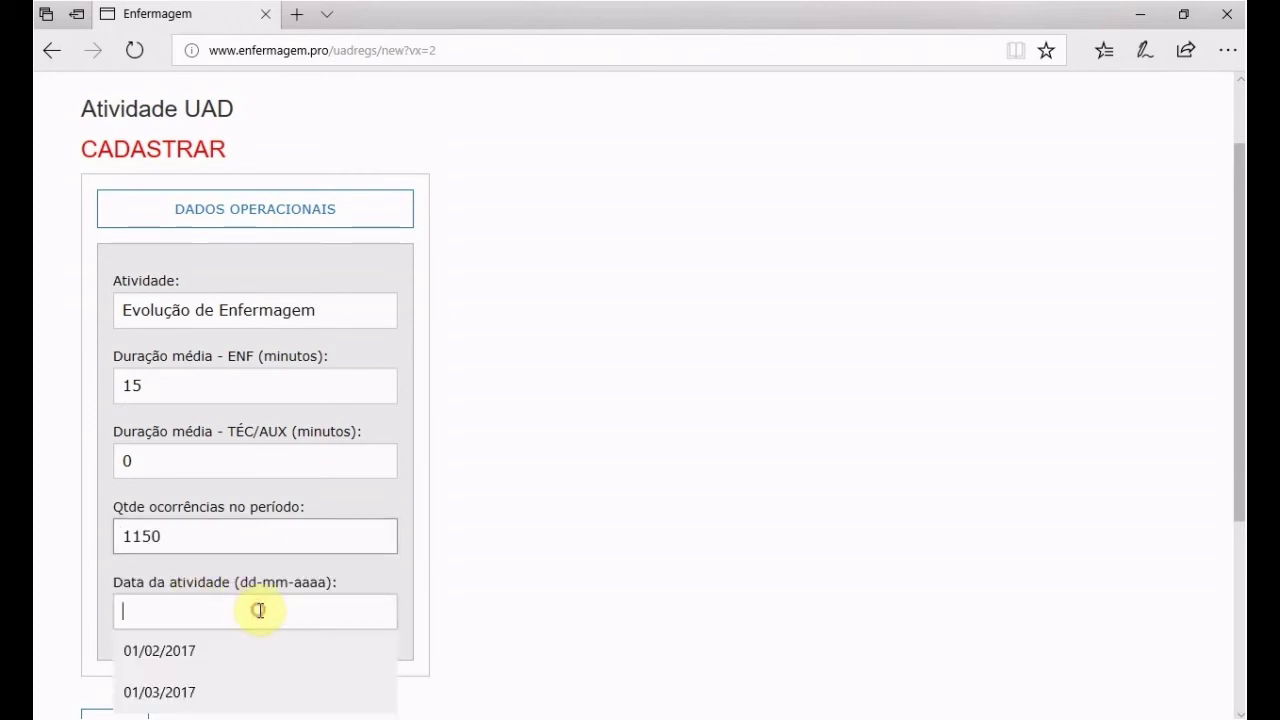
click(157, 692)
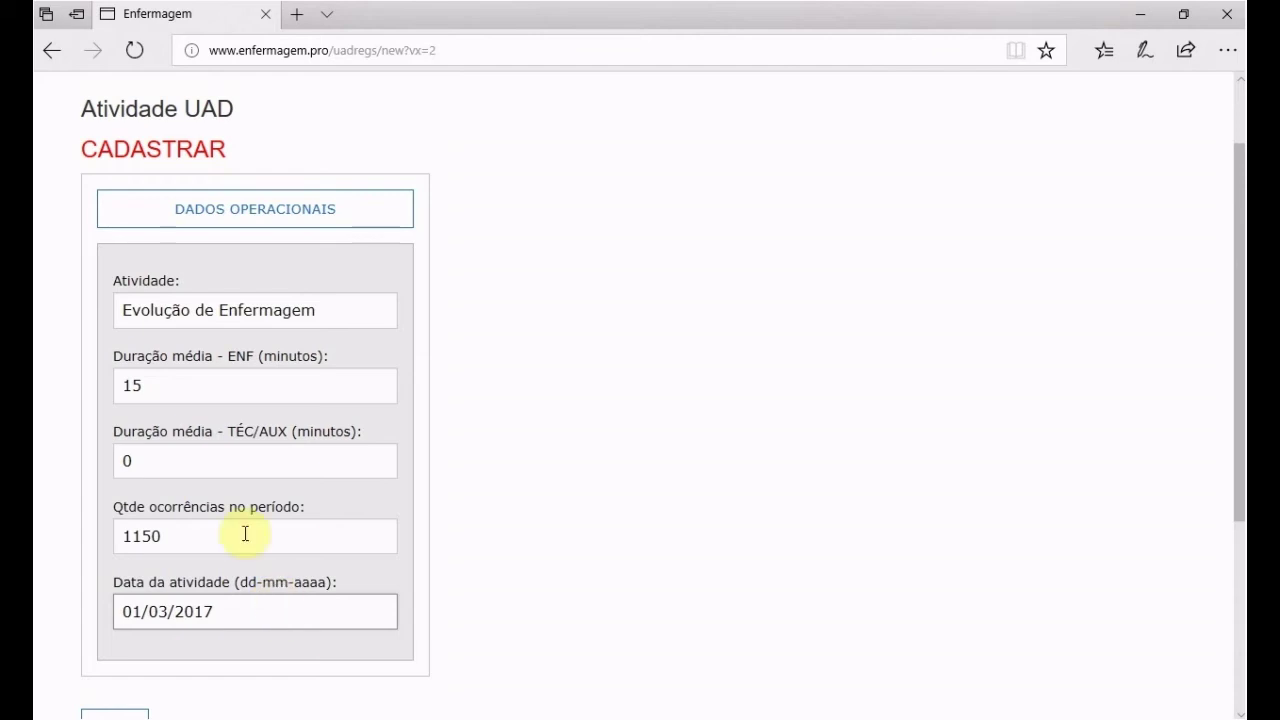
Review the activity name, ENF duration and occurrence fields, and submit the March "Evolução de Enfermagem" record.
click(326, 316)
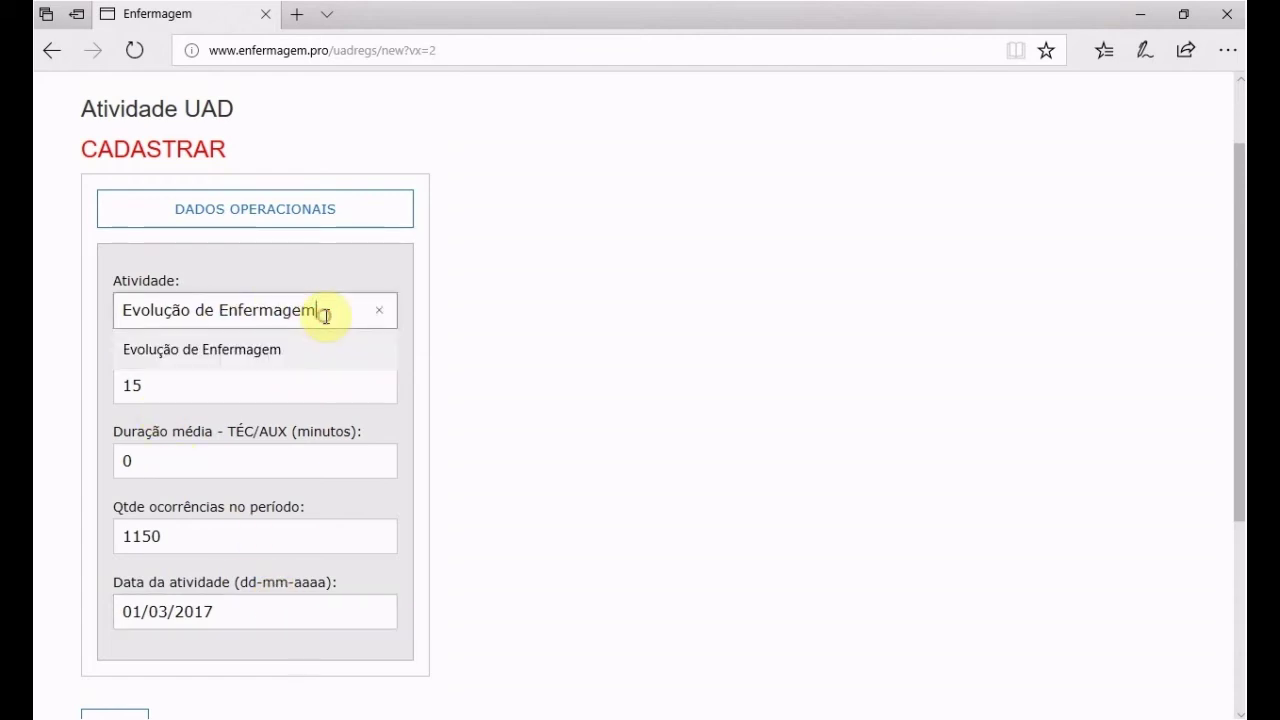
click(240, 379)
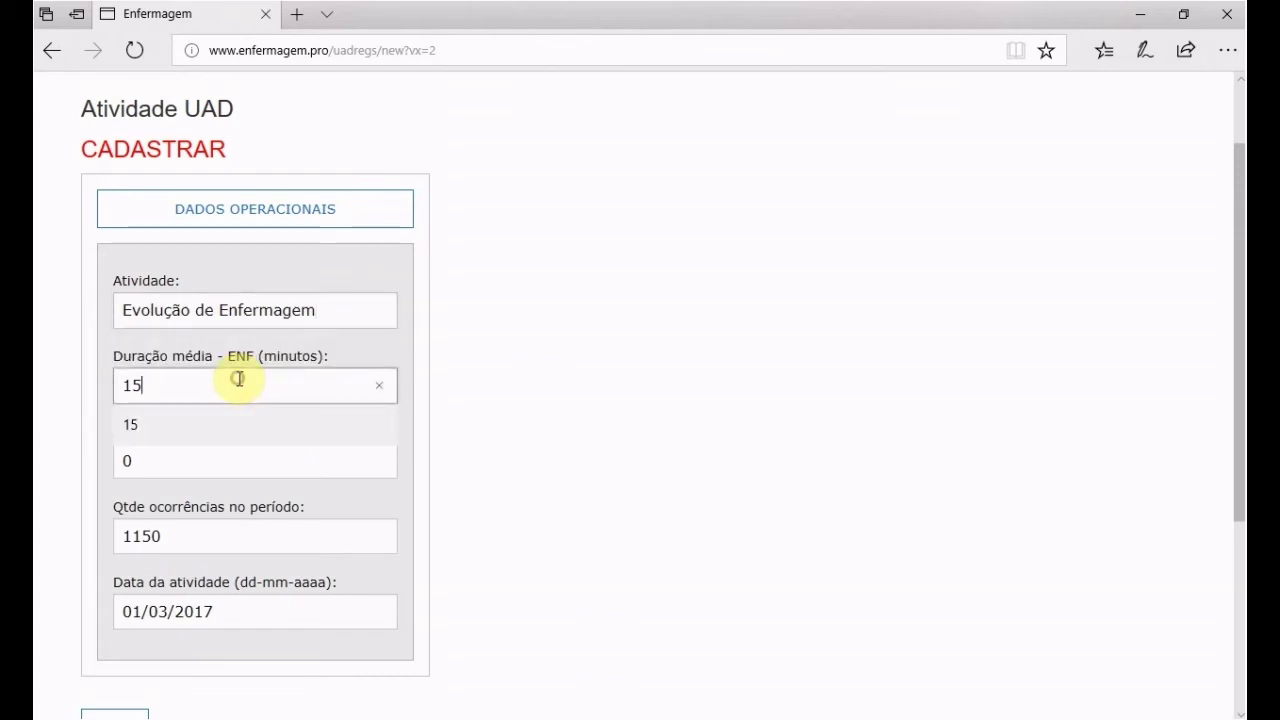
click(327, 534)
click(531, 520)
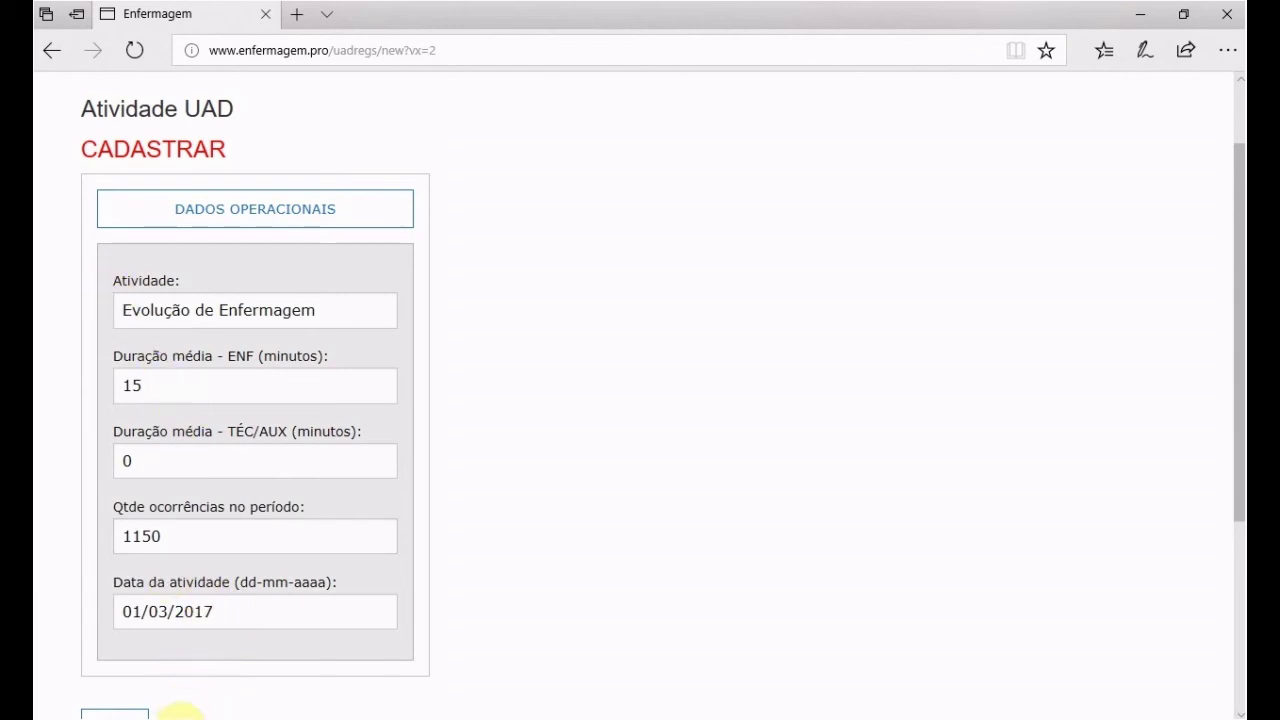
scroll(160, 690, down, 1)
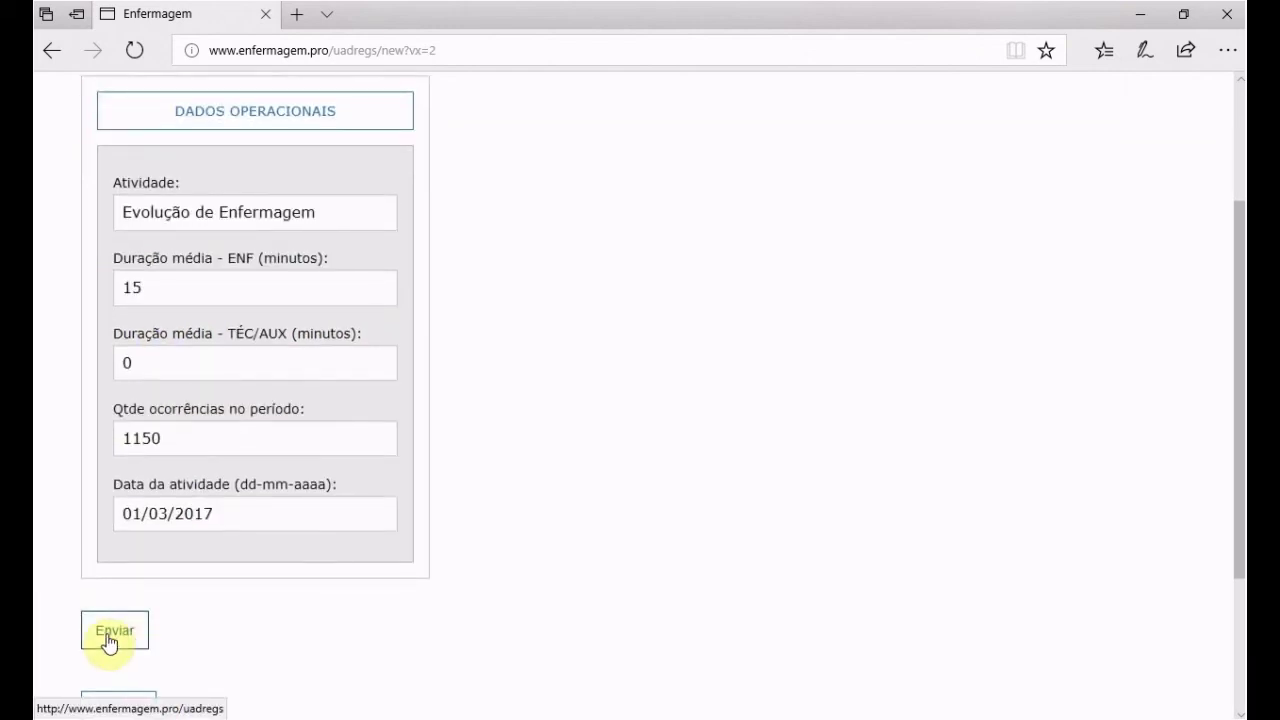
click(112, 632)
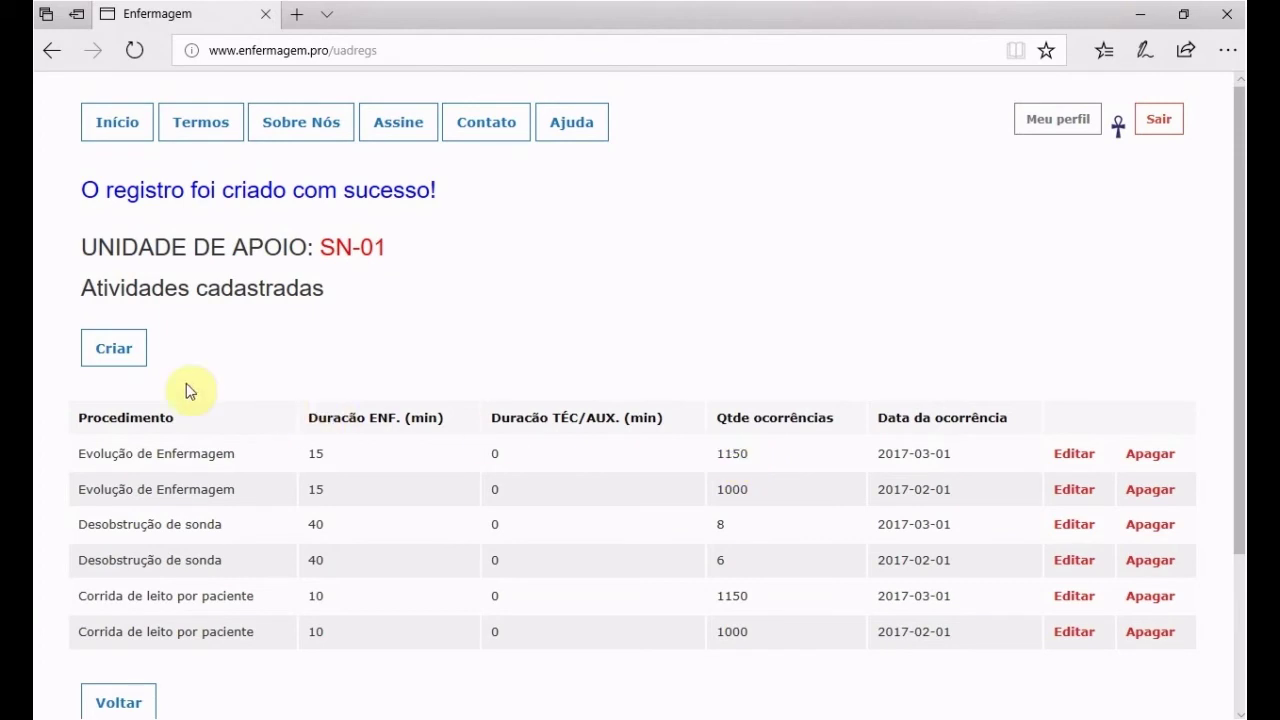
Start a new activity record for unit SN-01 and name it "Orientação de alta".
click(123, 356)
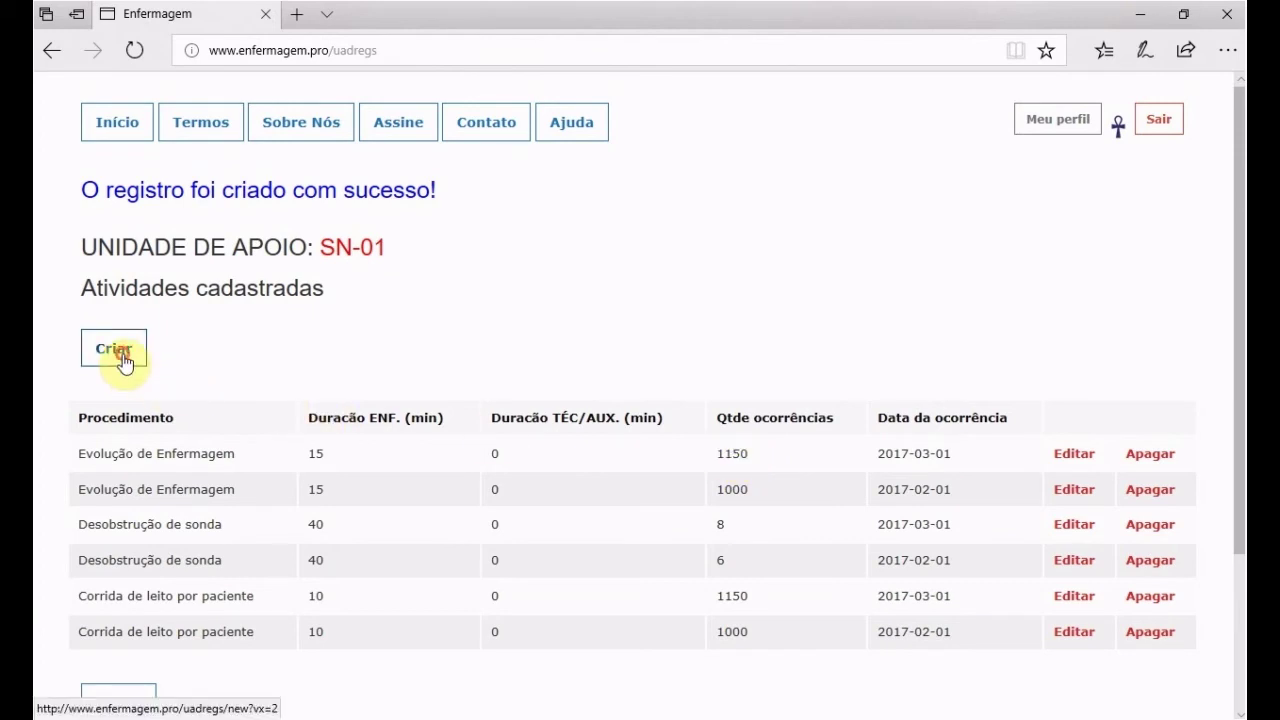
scroll(277, 388, down, 2)
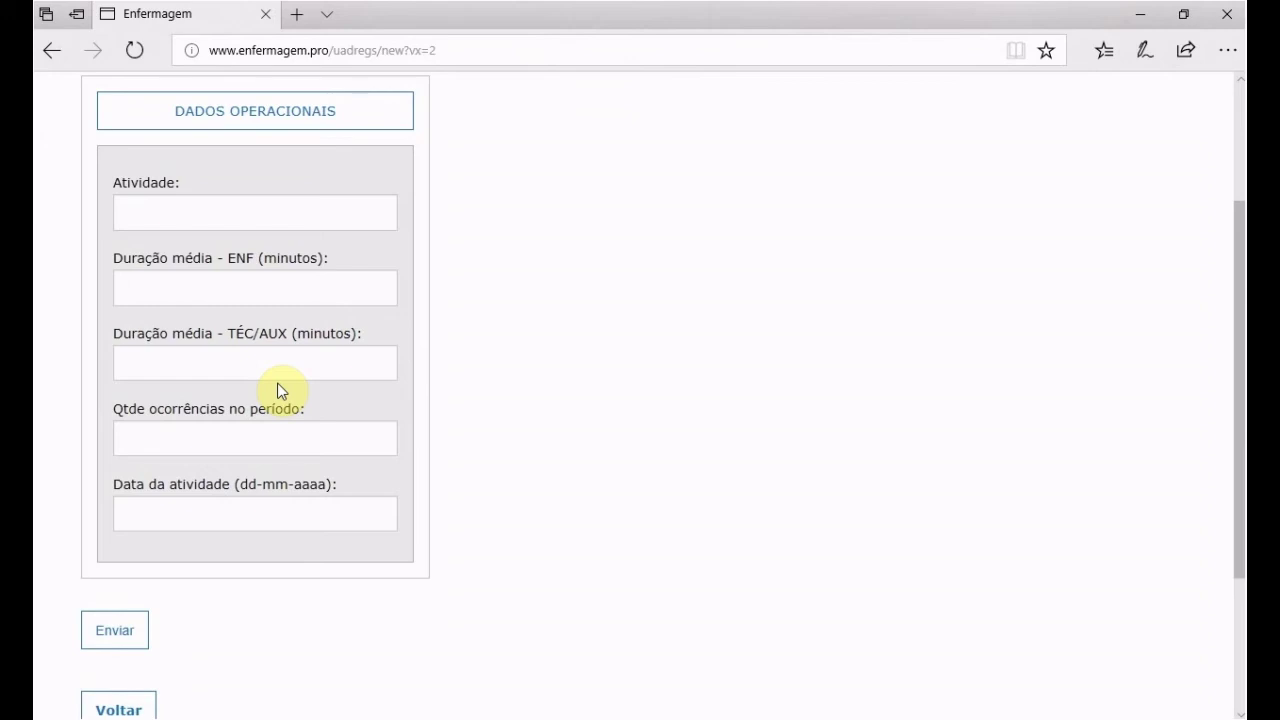
click(274, 209)
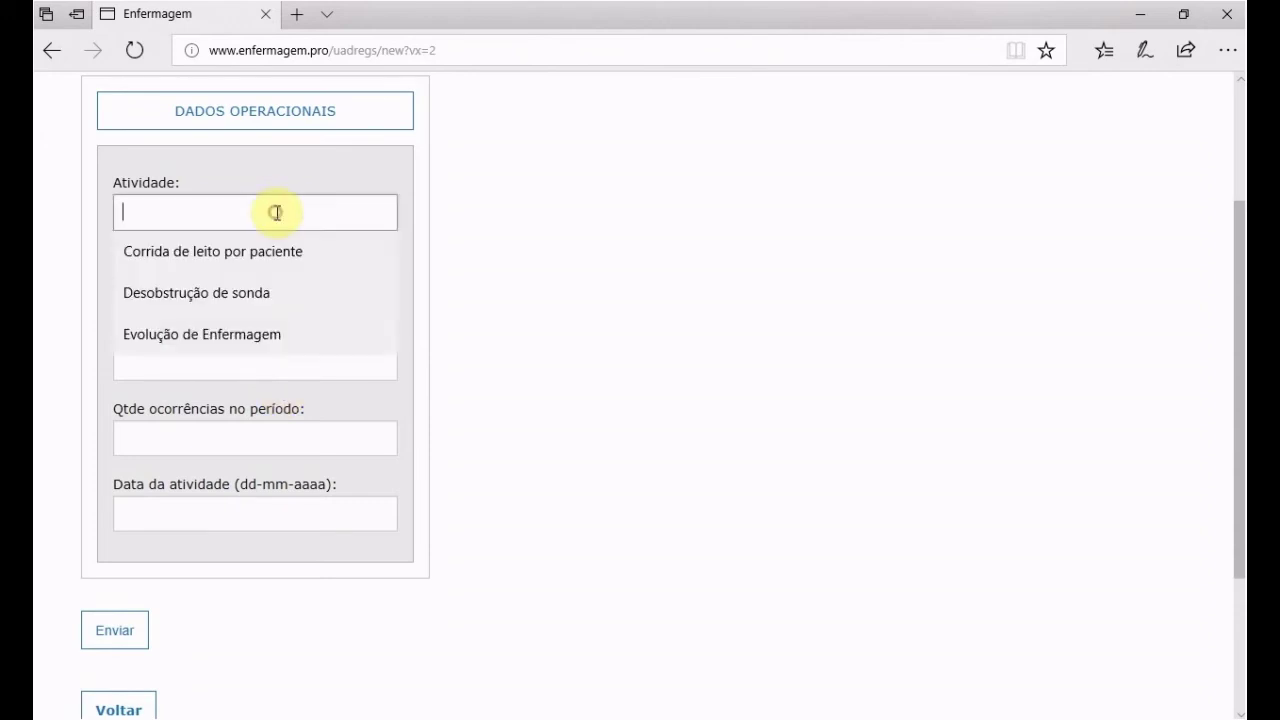
text(O)
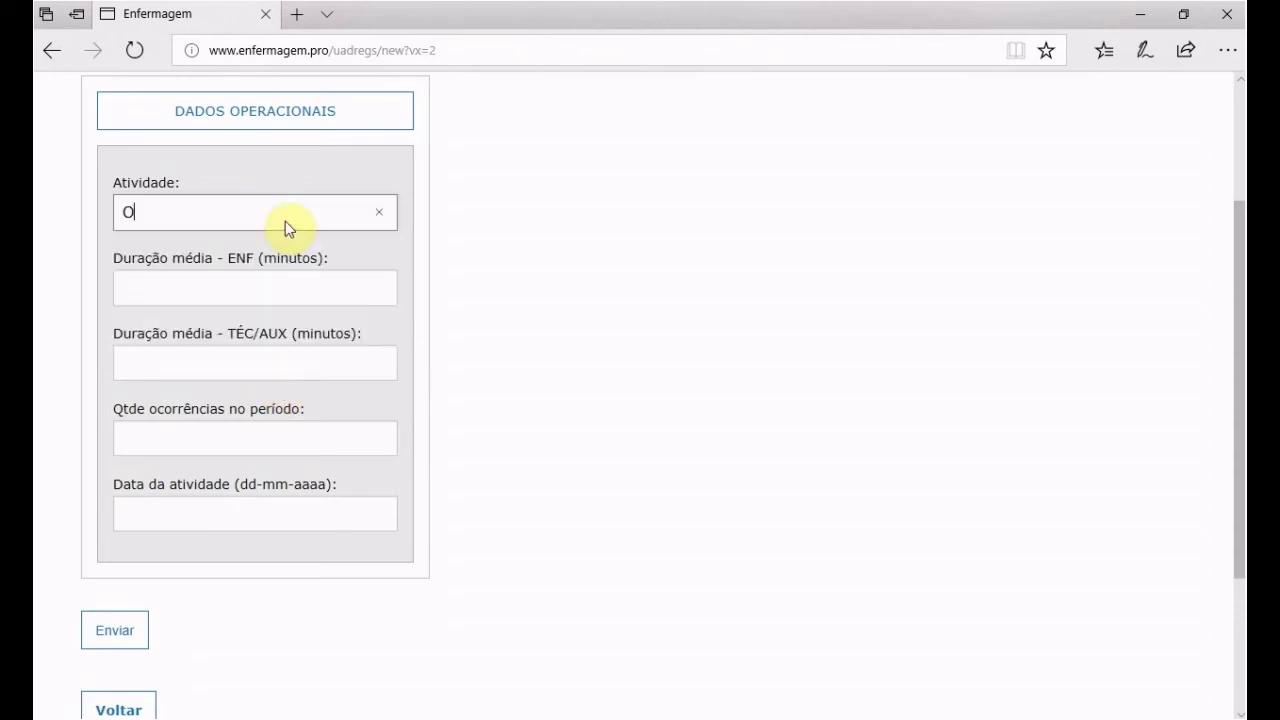
text(rientação de alta)
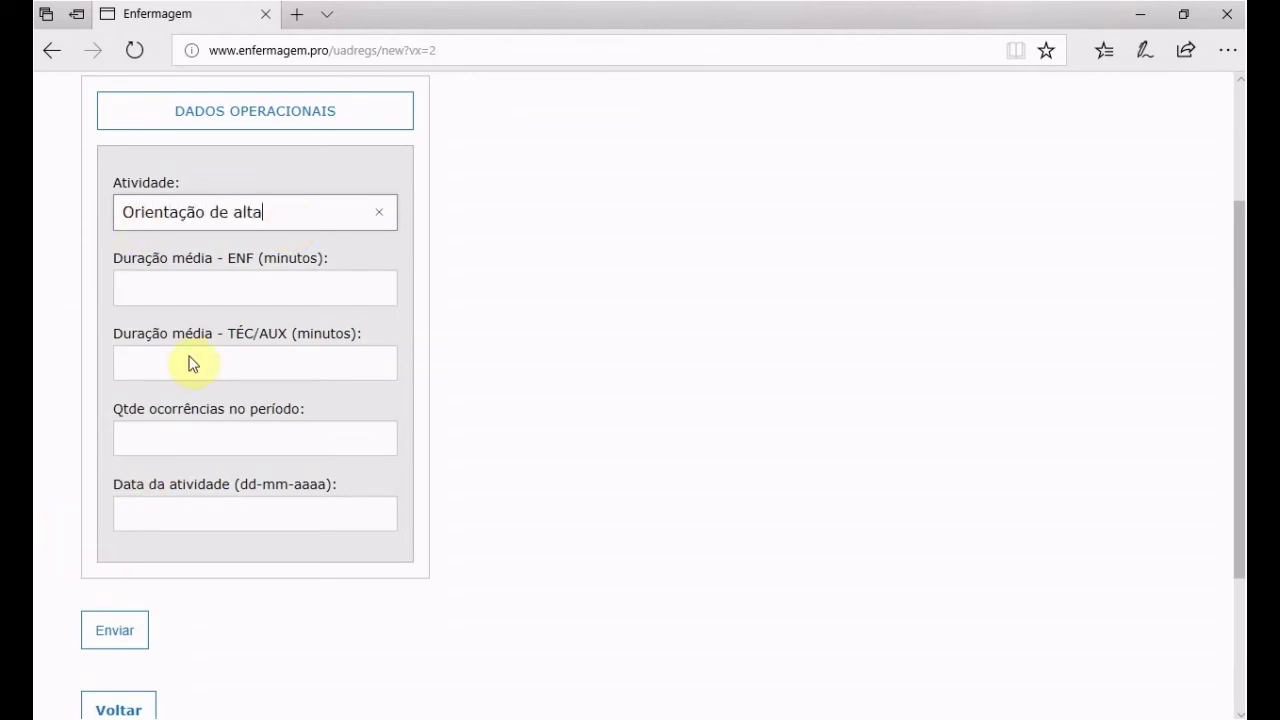
Set the "Orientação de alta" average duration to 50 minutes for ENF and 0 minutes for TÉC/AUX.
click(236, 280)
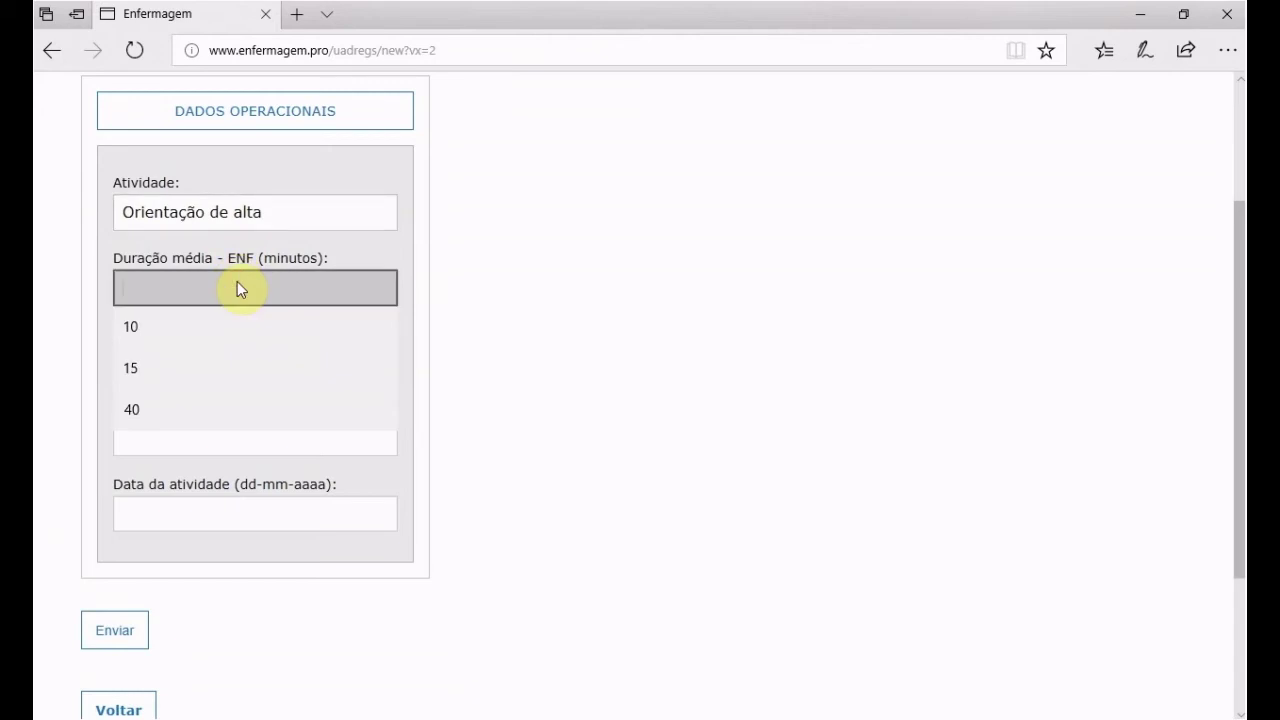
text(50)
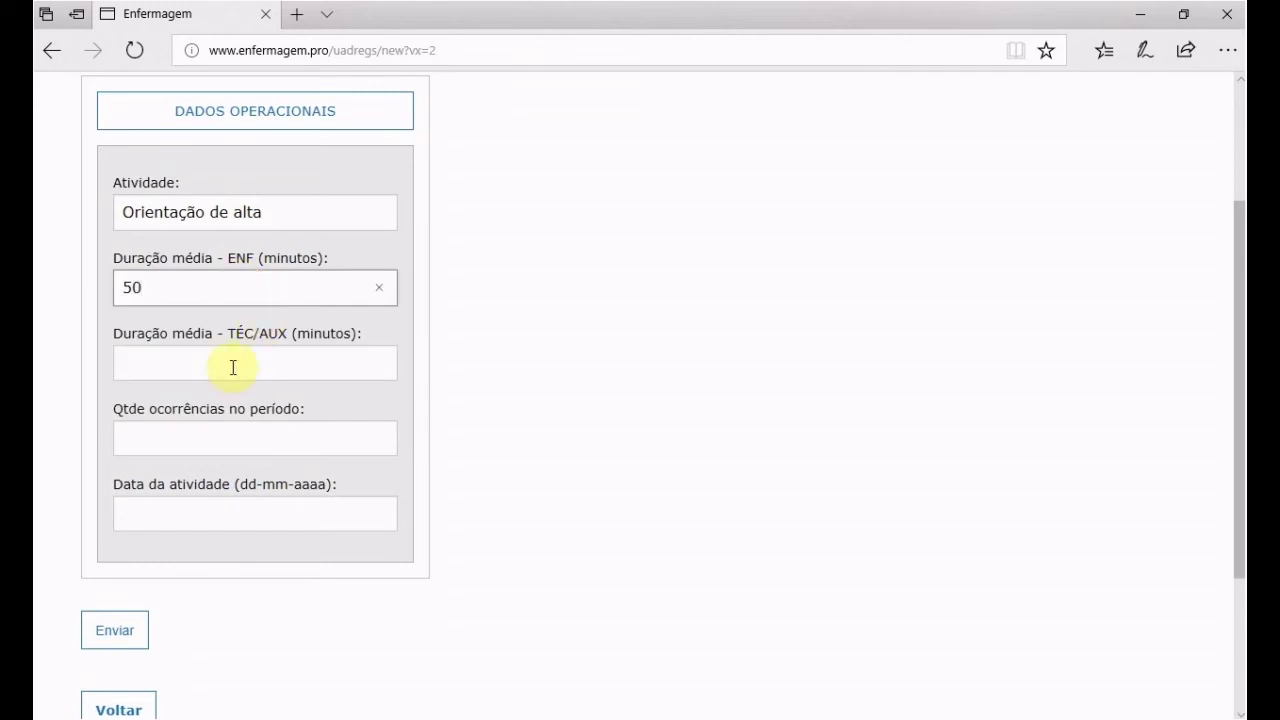
click(233, 367)
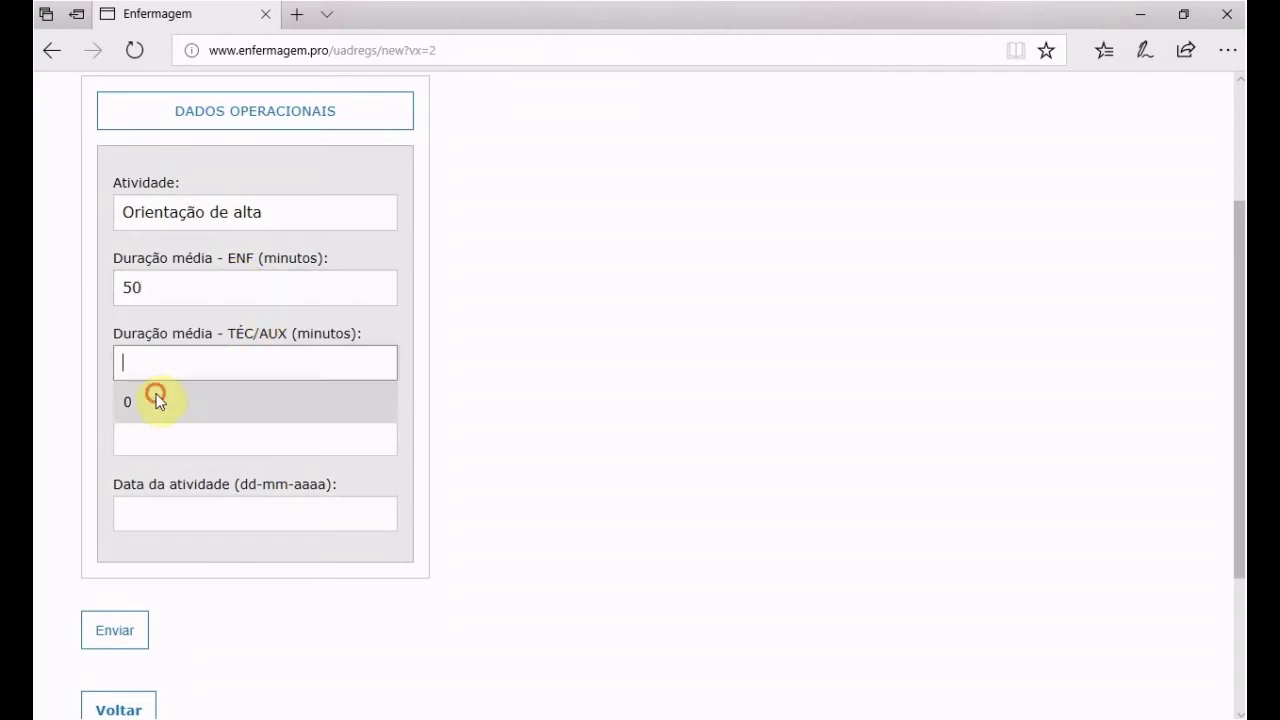
click(157, 402)
Enter 18 occurrences in the period with activity date 01/02/2017, and submit the "Orientação de alta" record.
click(200, 443)
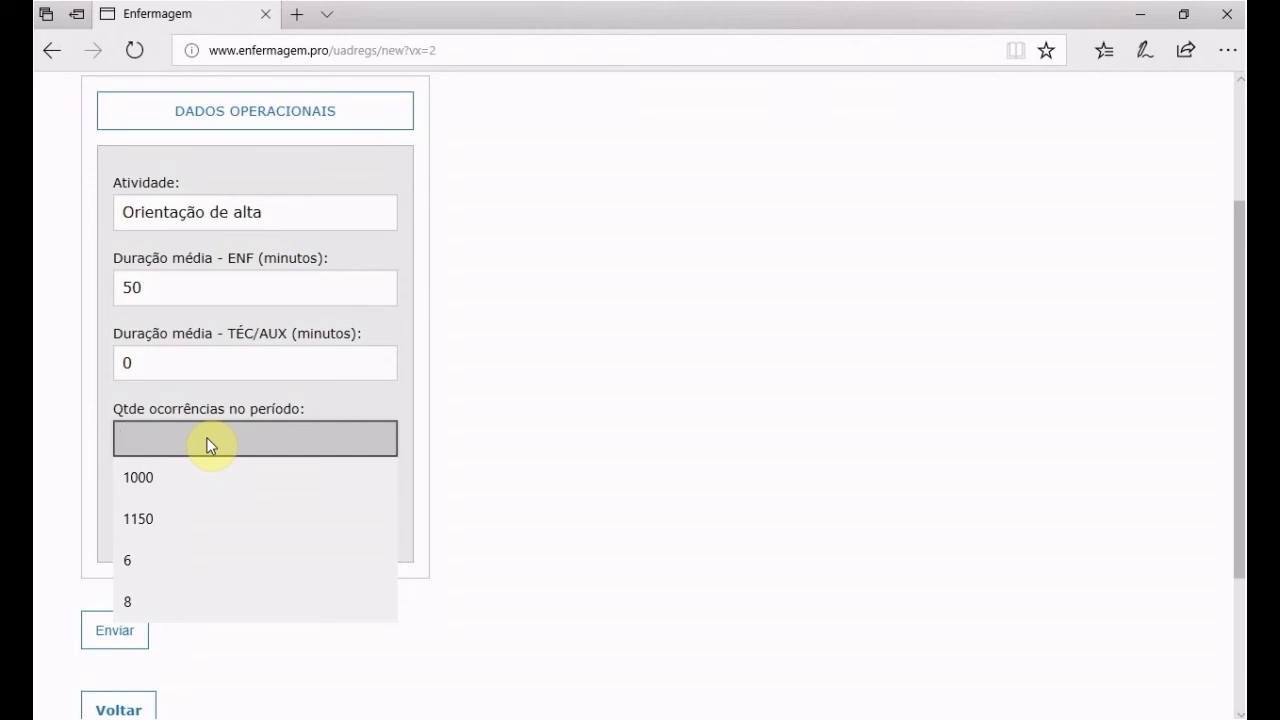
text(18)
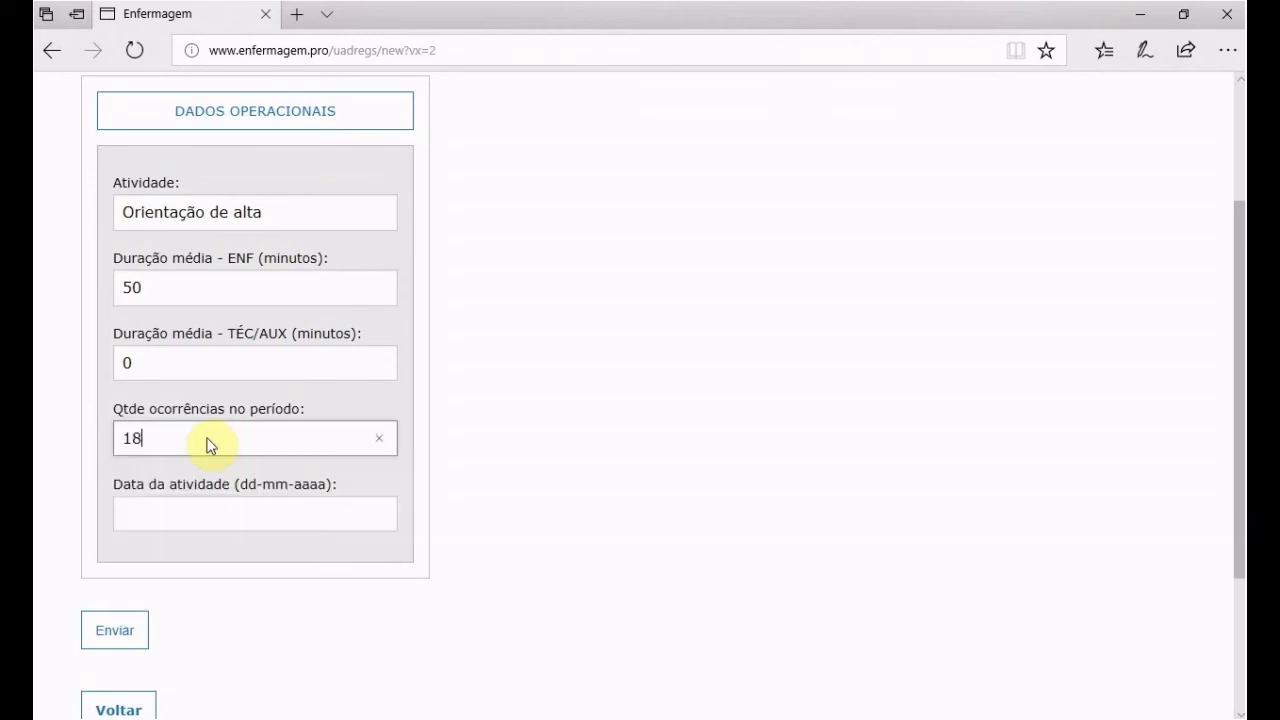
click(224, 503)
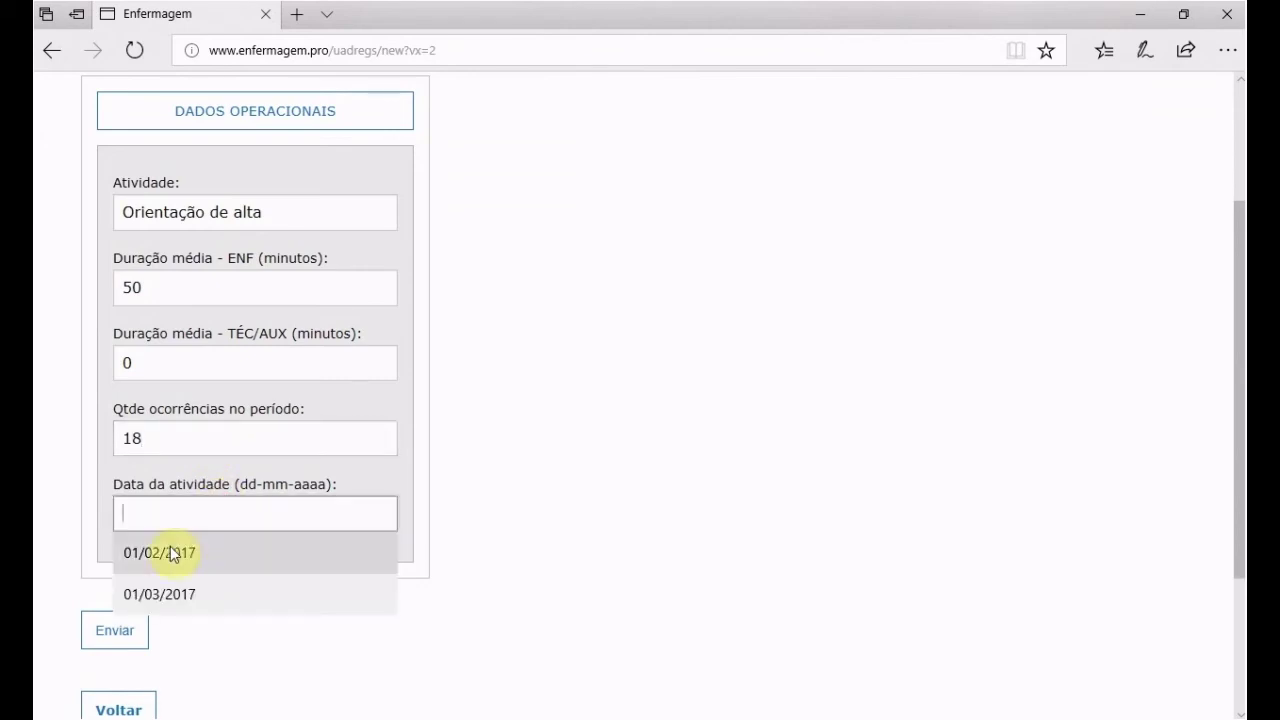
click(166, 553)
click(122, 640)
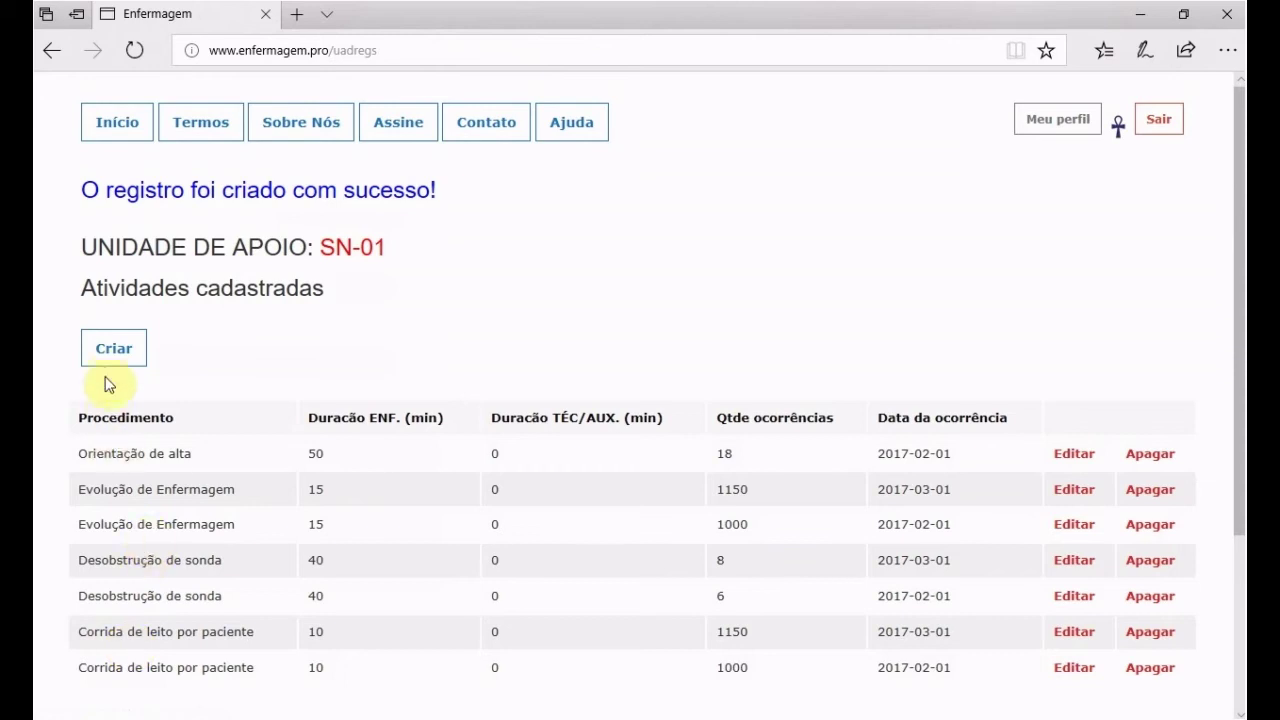
Start a second "Orientação de alta" record with average durations of 50 minutes for ENF and 0 for TÉC/AUX.
click(120, 348)
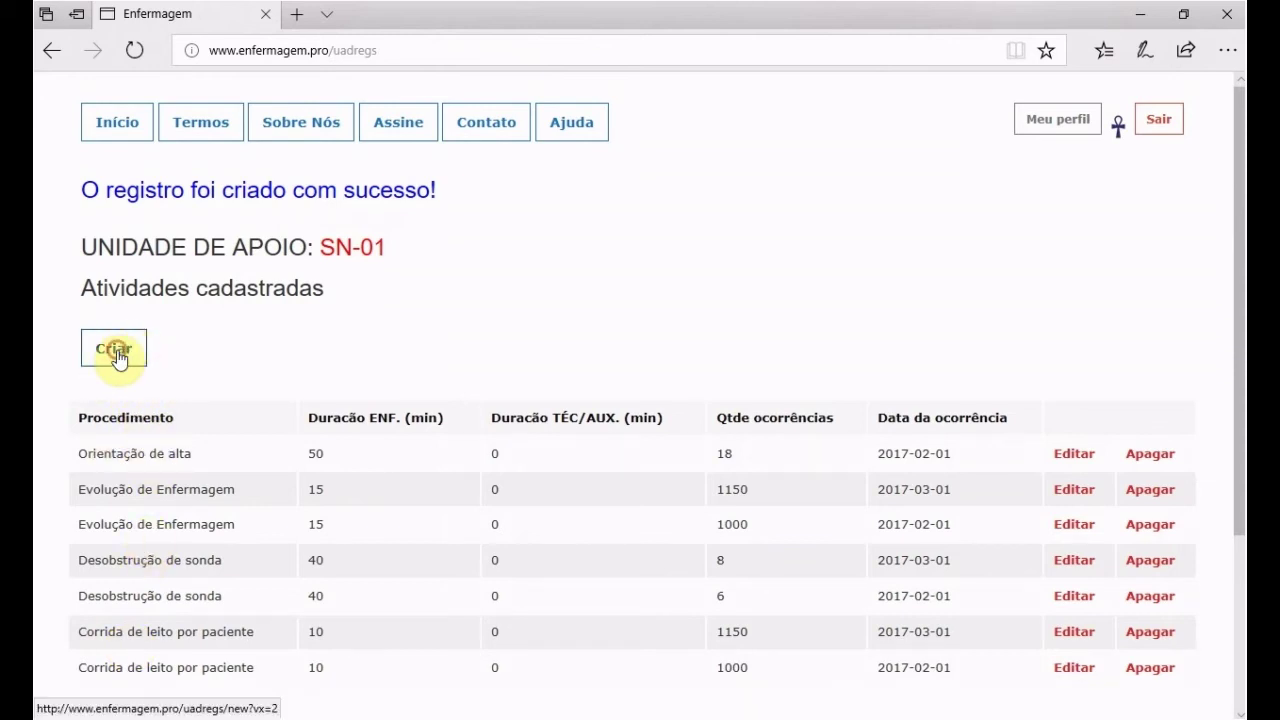
click(334, 402)
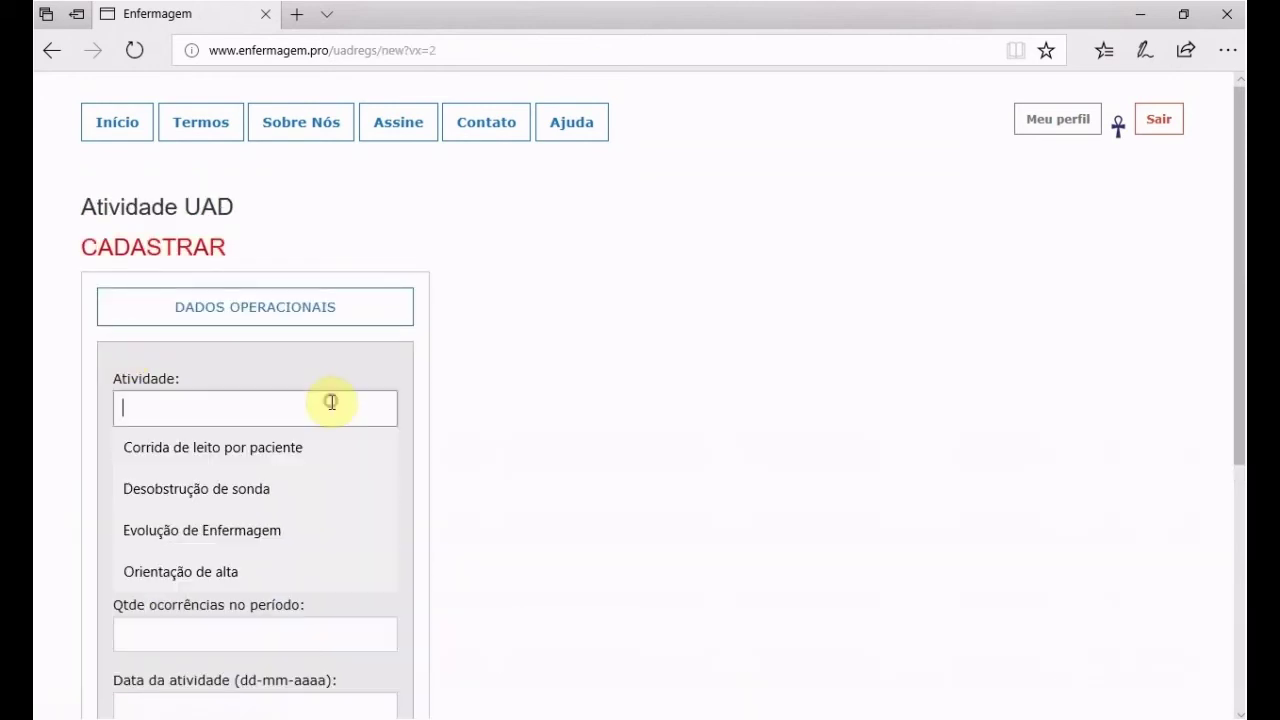
click(167, 569)
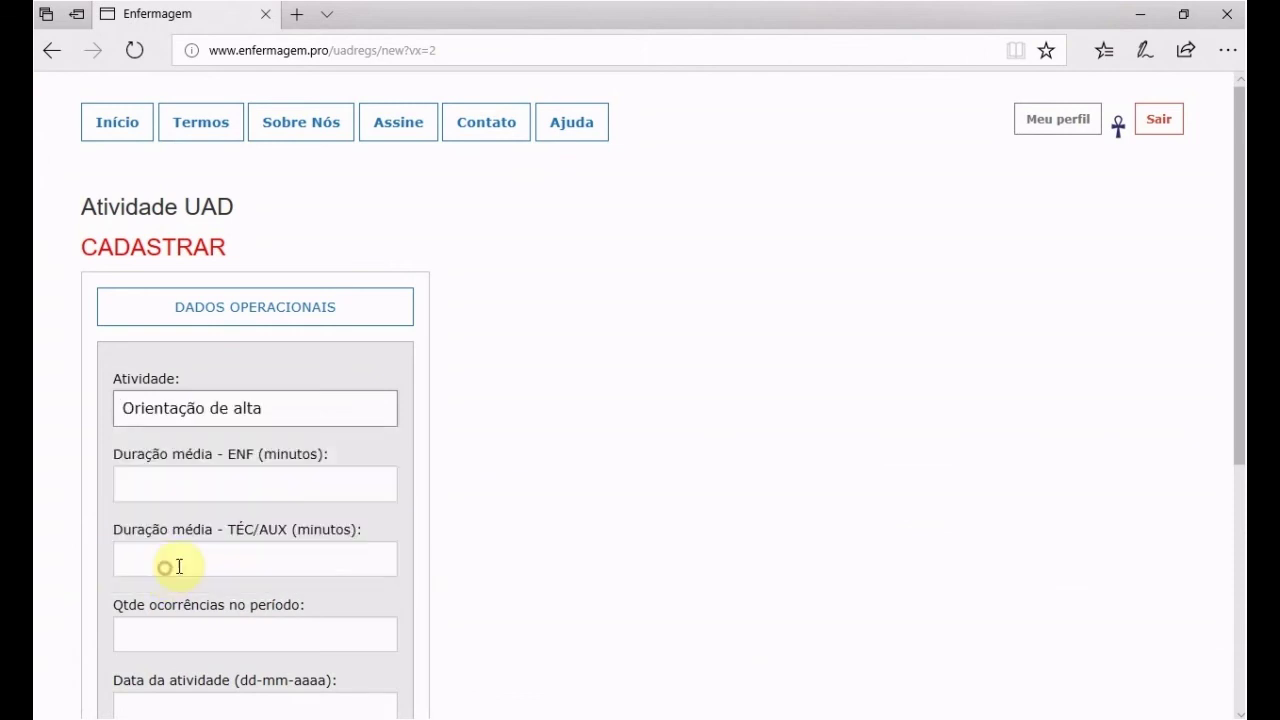
click(285, 483)
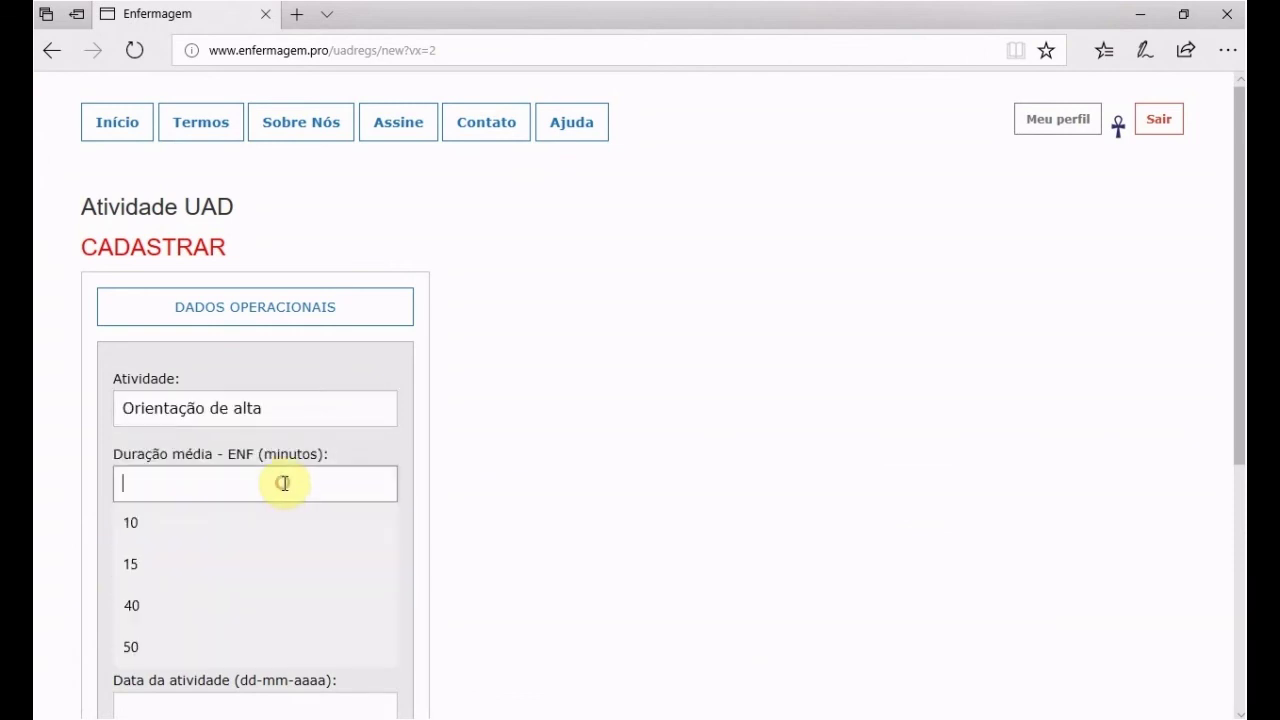
click(143, 648)
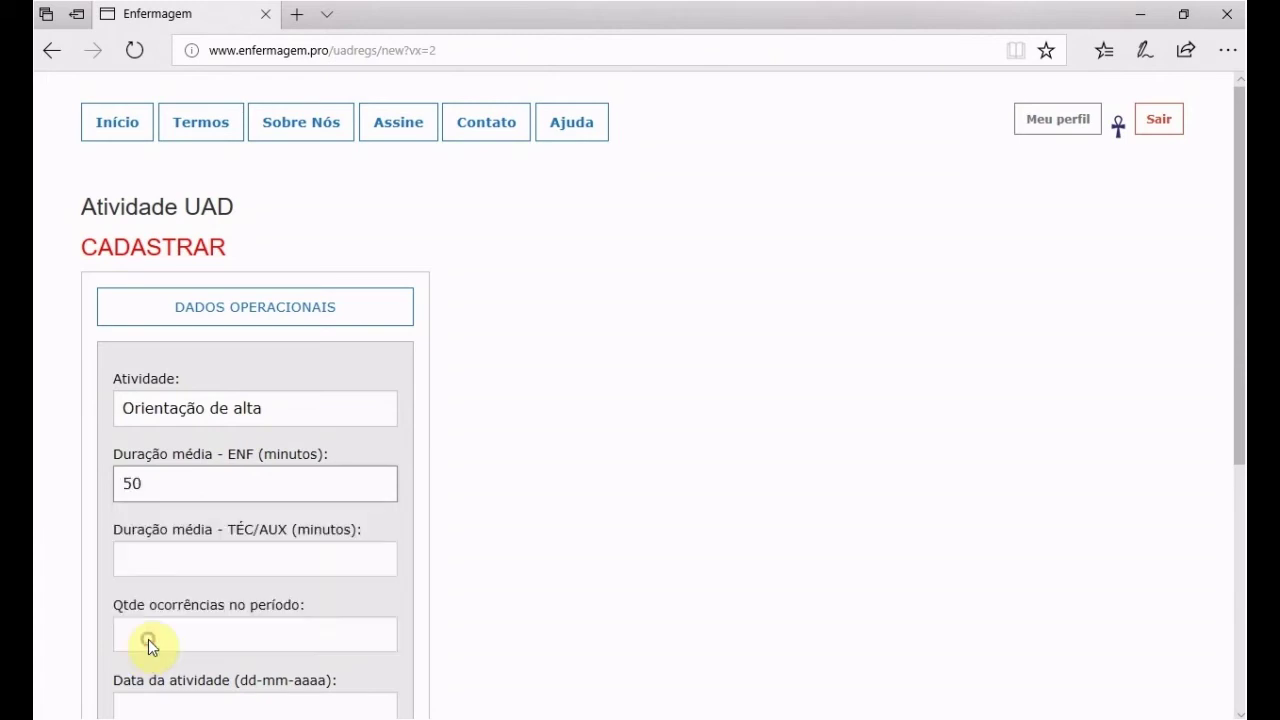
click(284, 568)
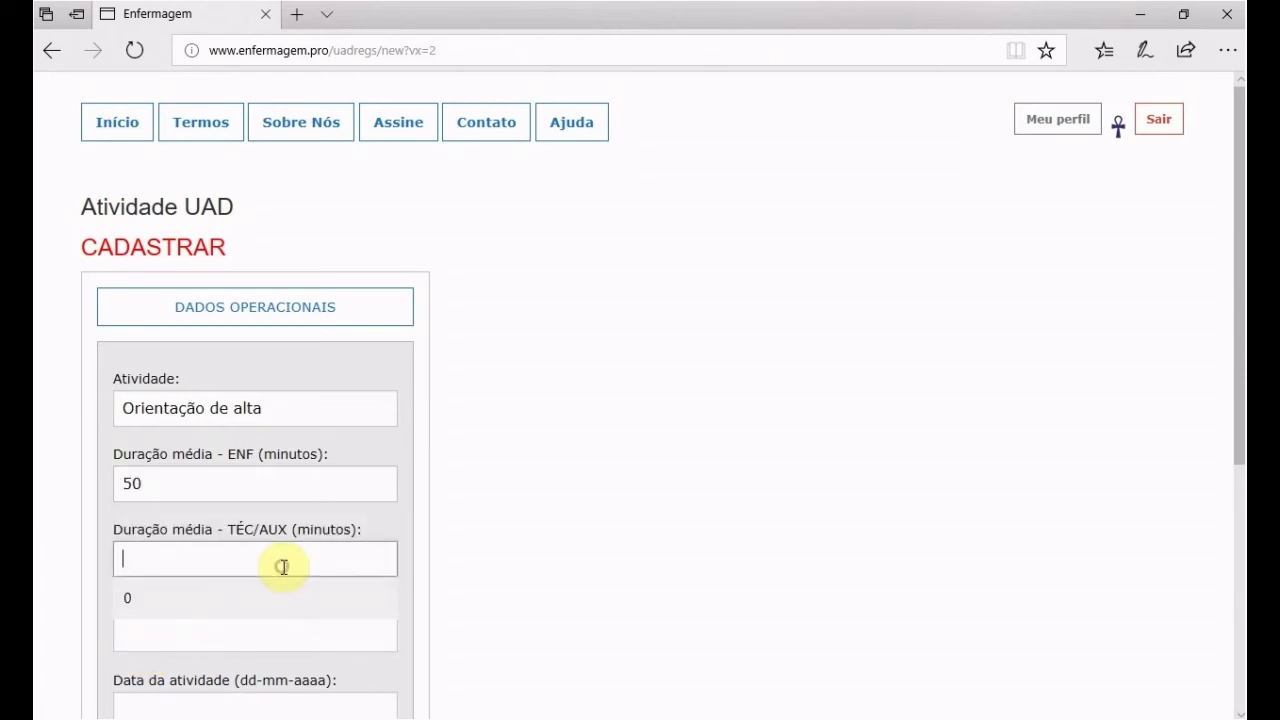
click(127, 603)
Enter 24 occurrences in the period with activity date 01/03/2017, and submit the second "Orientação de alta" record.
scroll(198, 640, down, 1)
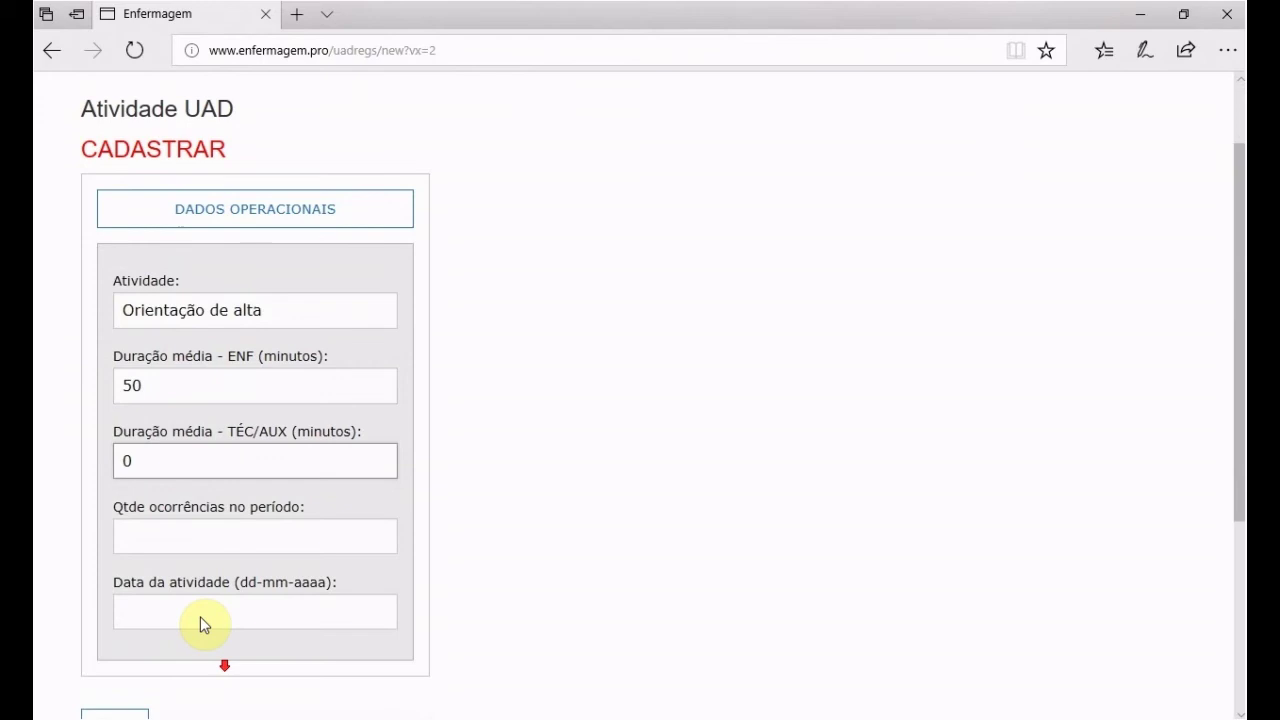
click(286, 537)
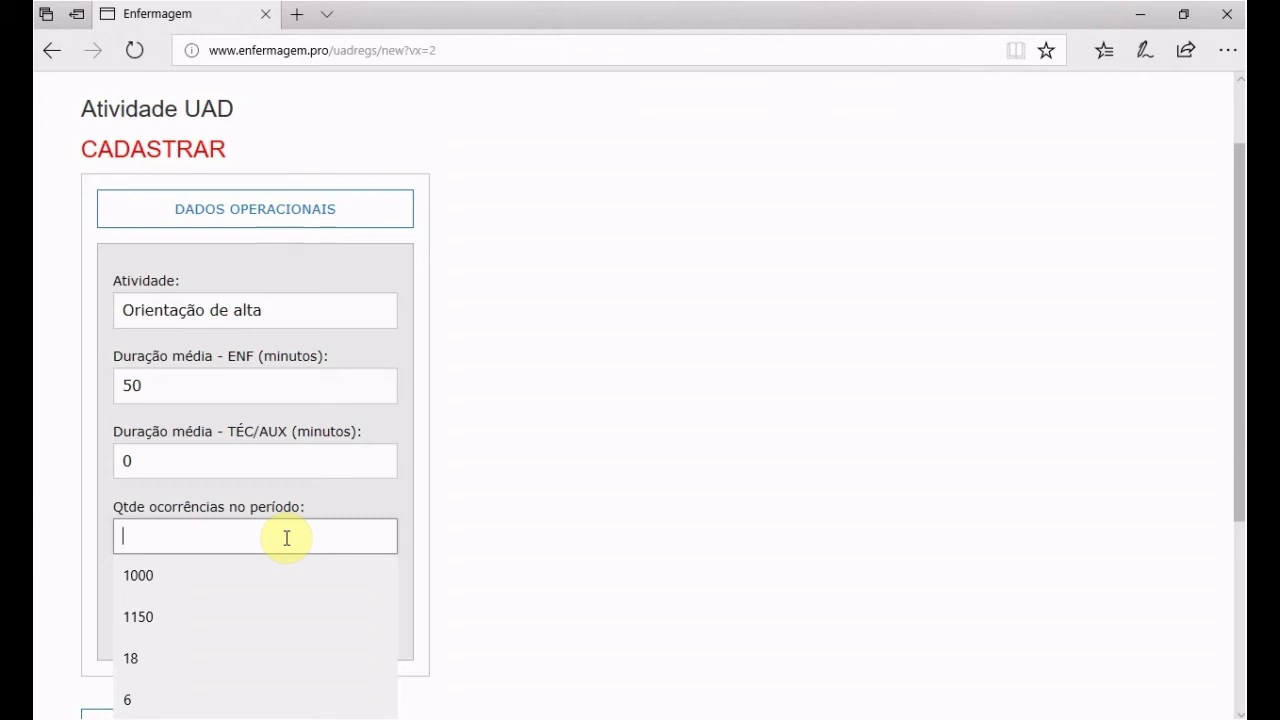
text(24)
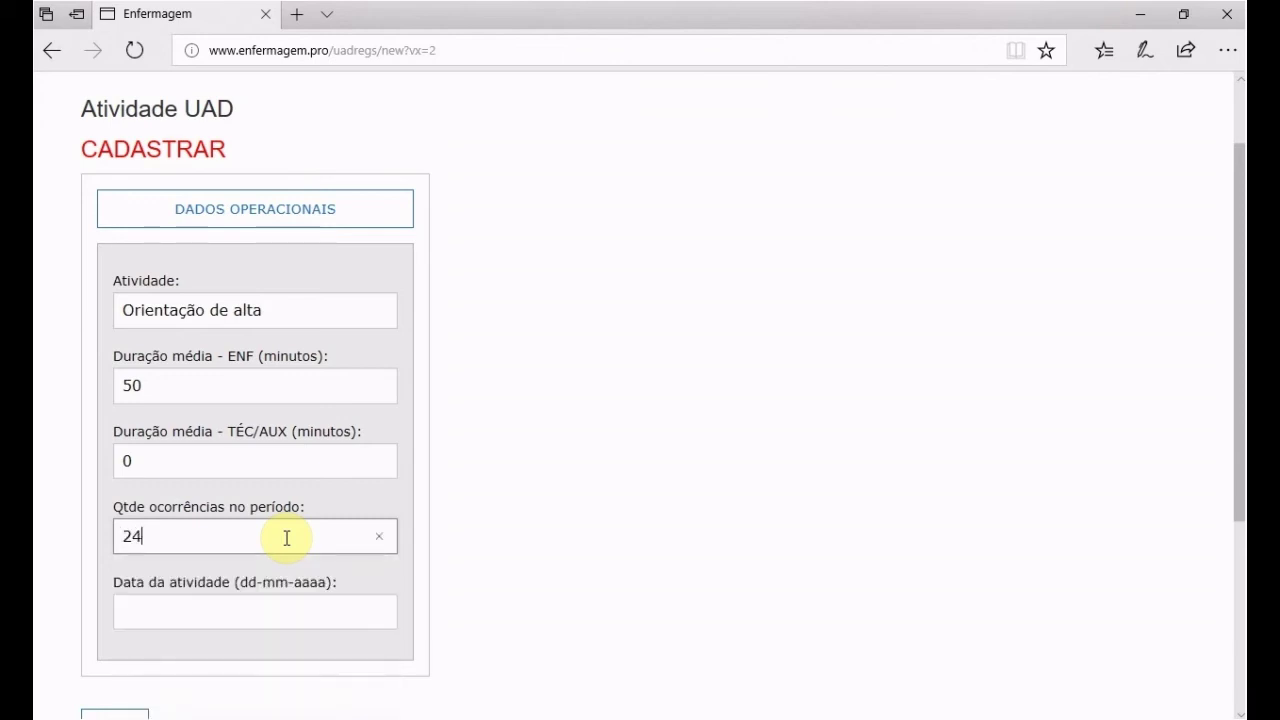
click(234, 611)
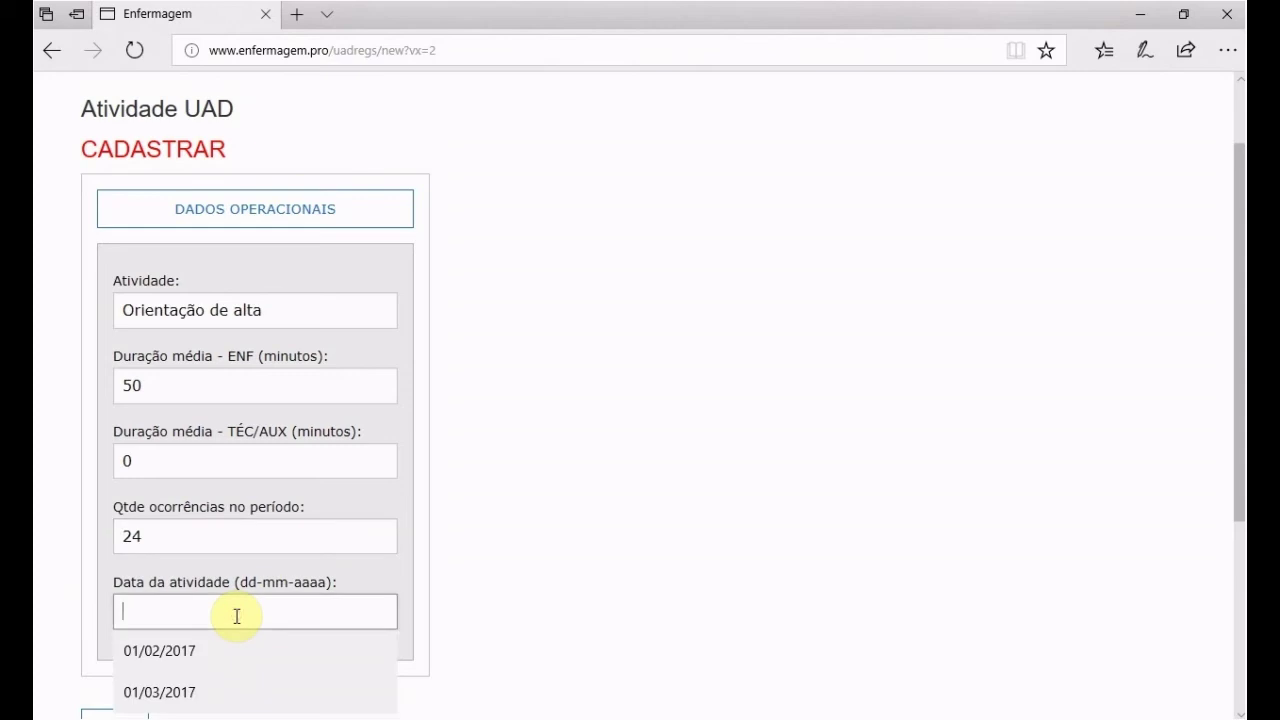
click(180, 700)
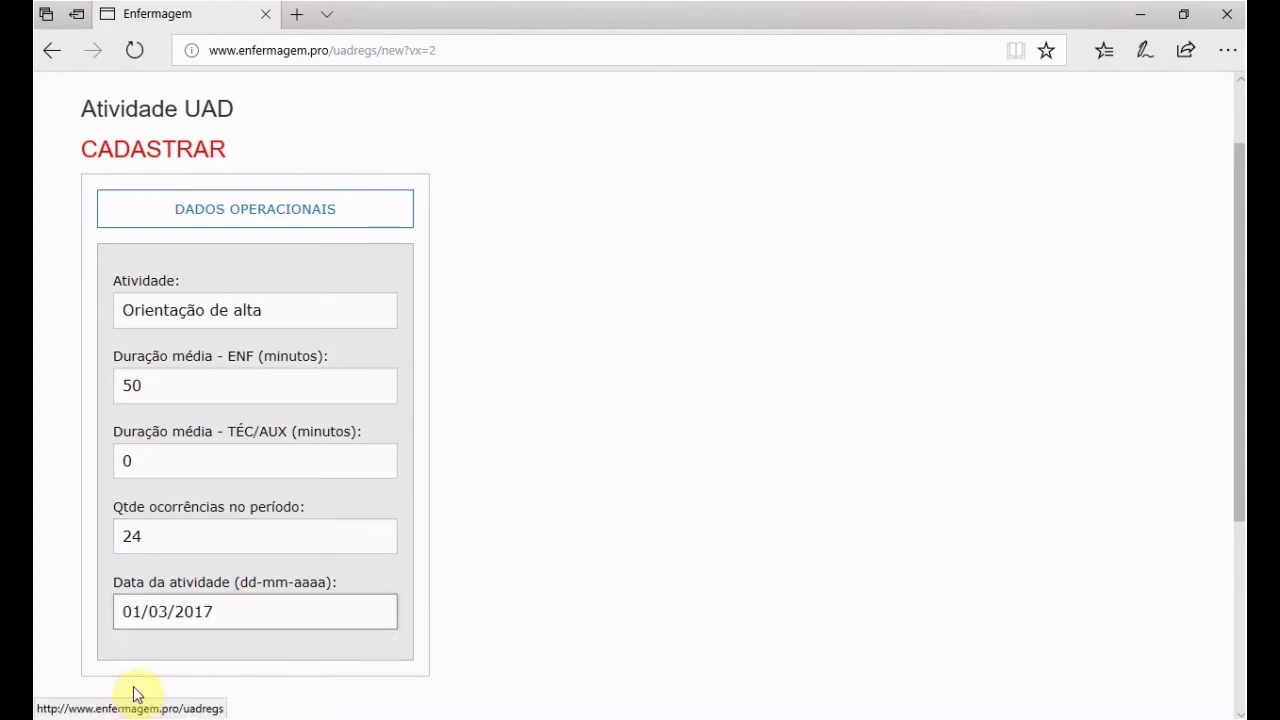
scroll(130, 670, down, 2)
click(100, 540)
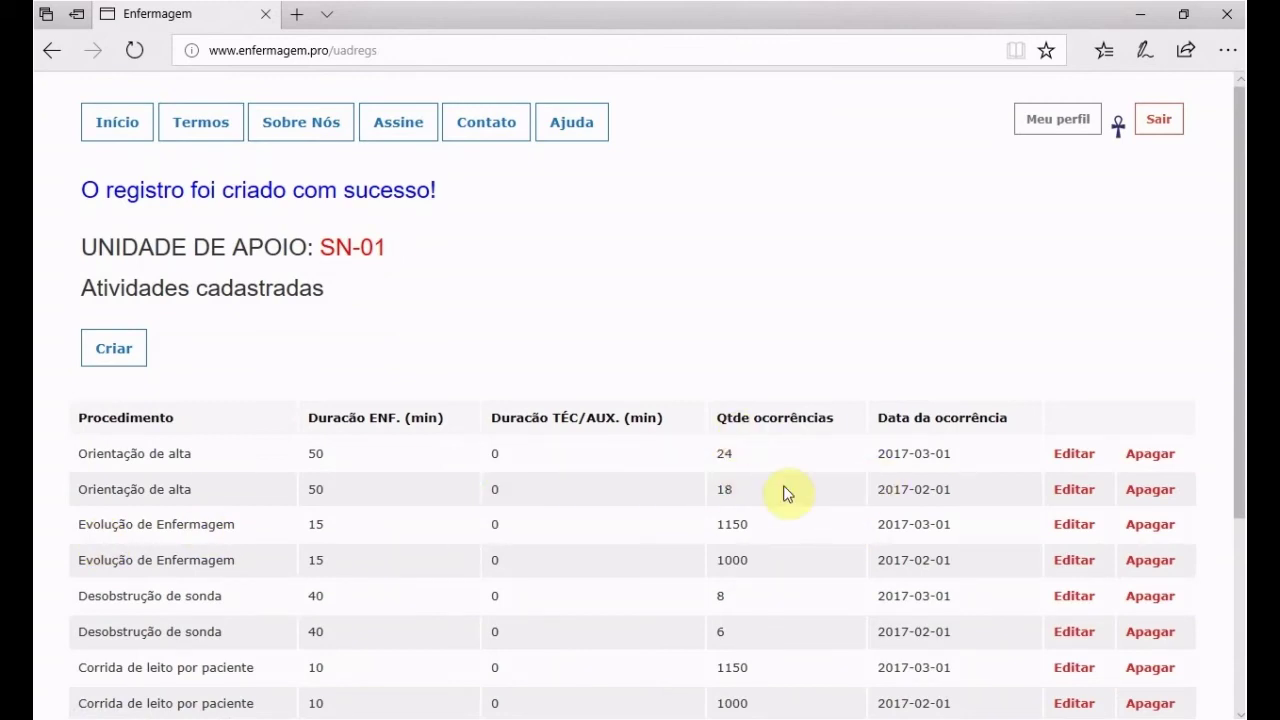
Start a "Reorientação via telefone" activity record with average durations of 20 minutes for ENF and 0 for TÉC/AUX.
click(114, 350)
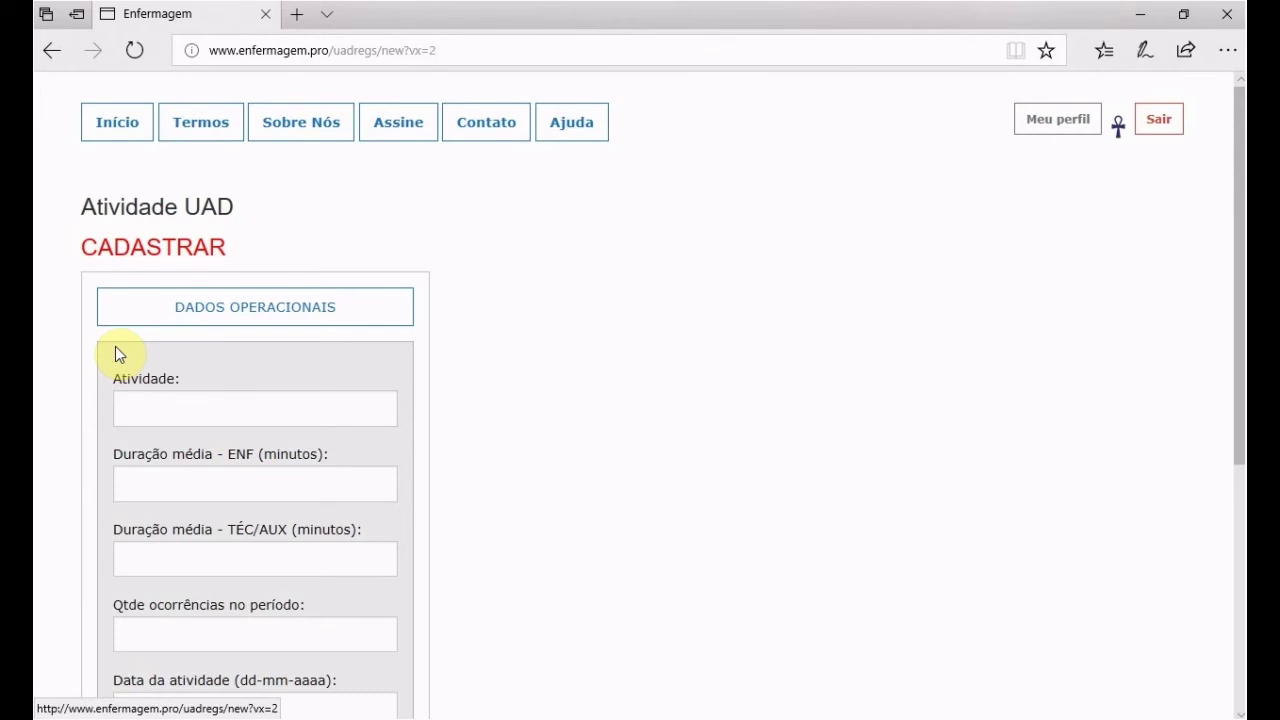
click(210, 411)
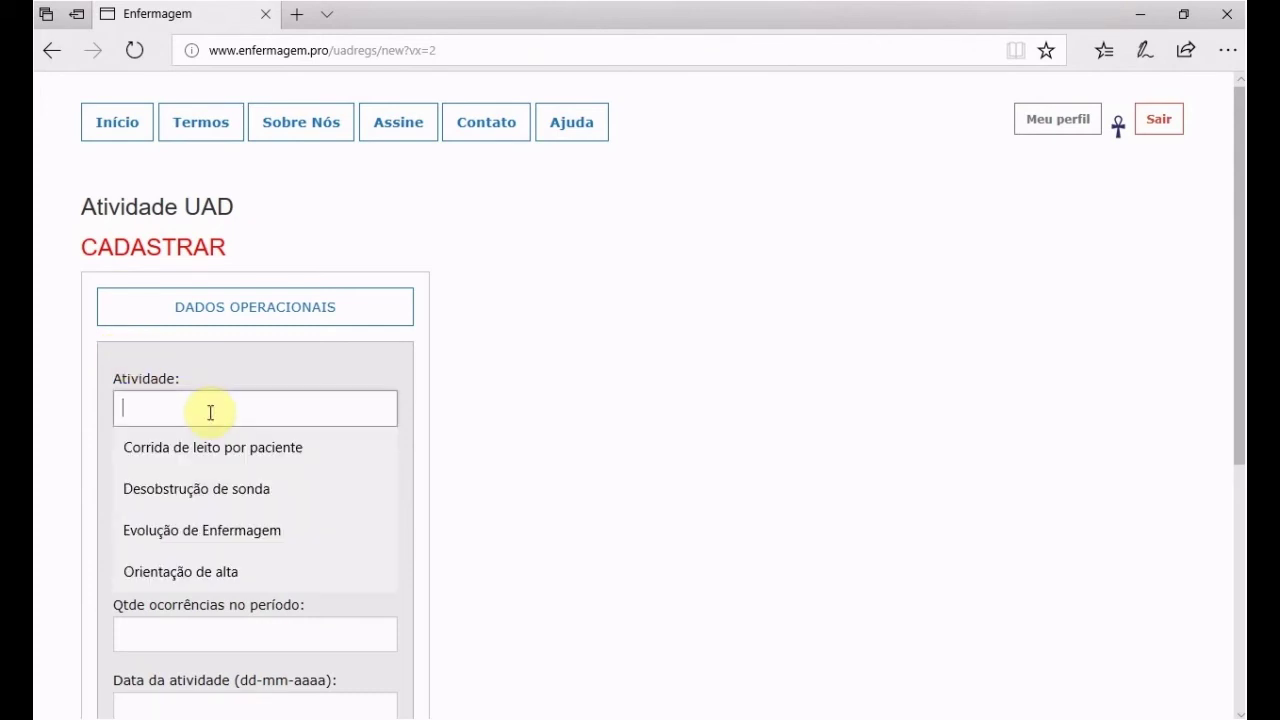
text(R)
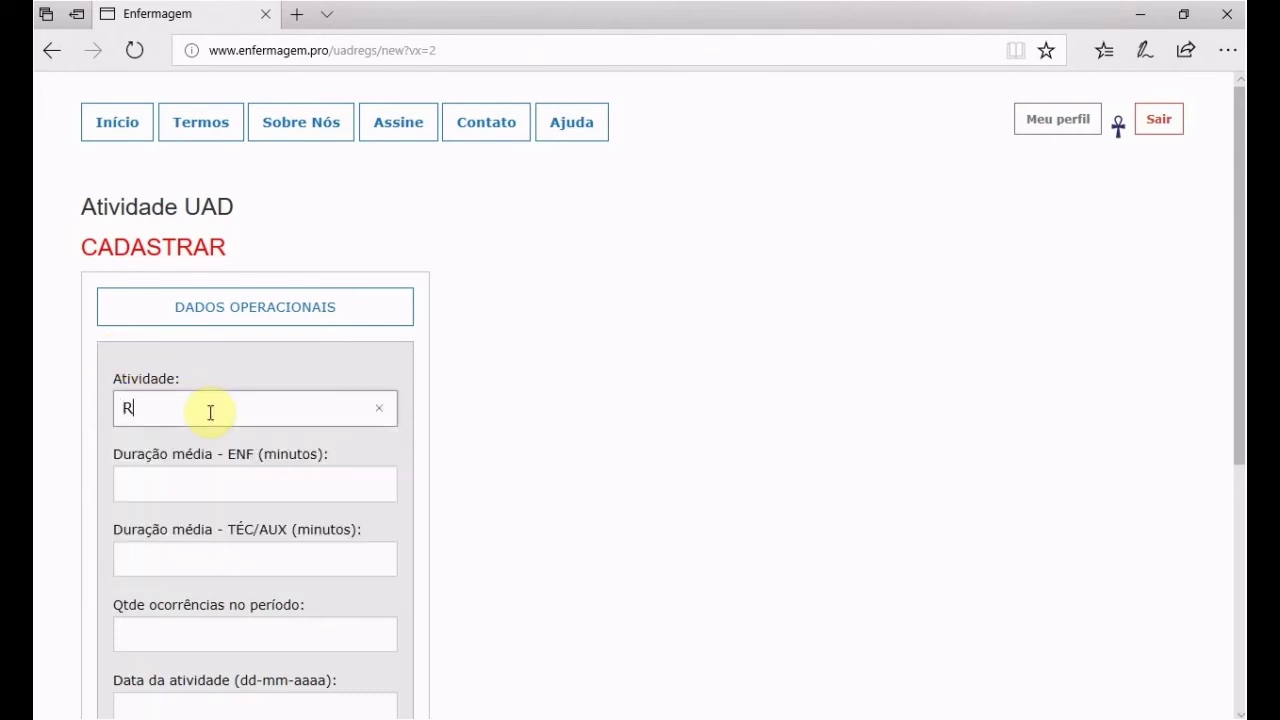
text(eorientação vi)
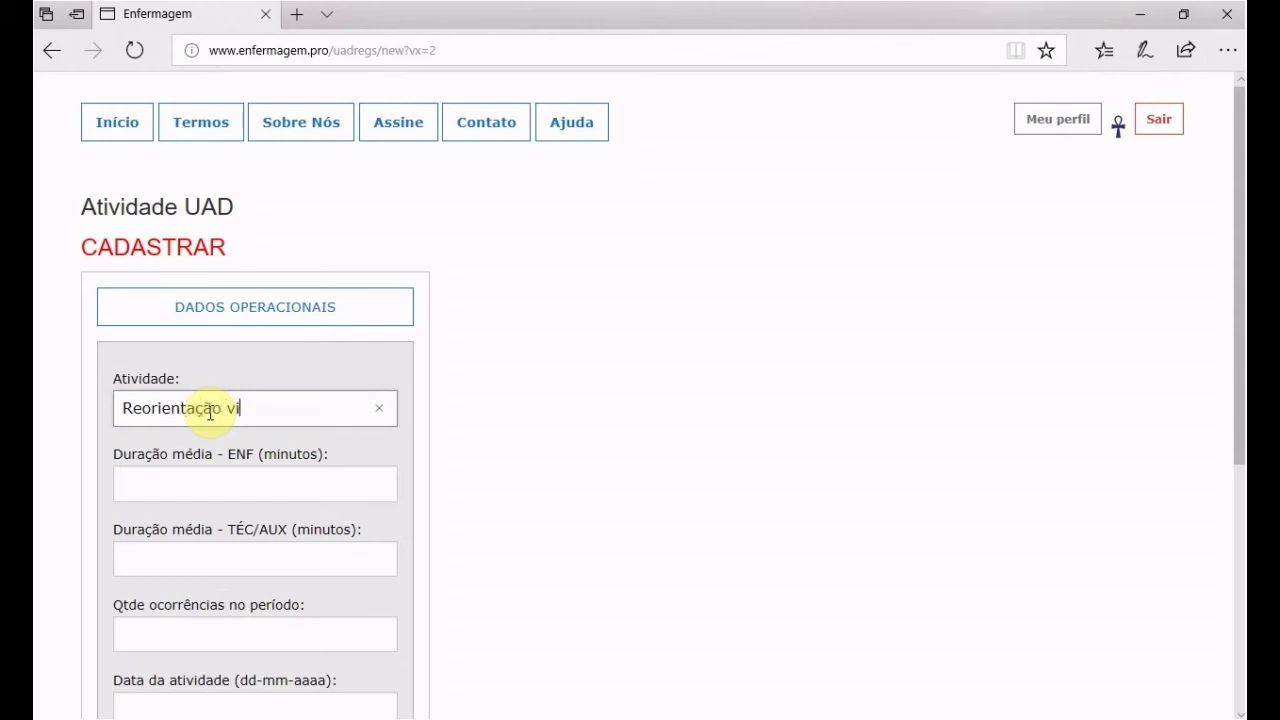
text(a telefone)
click(191, 490)
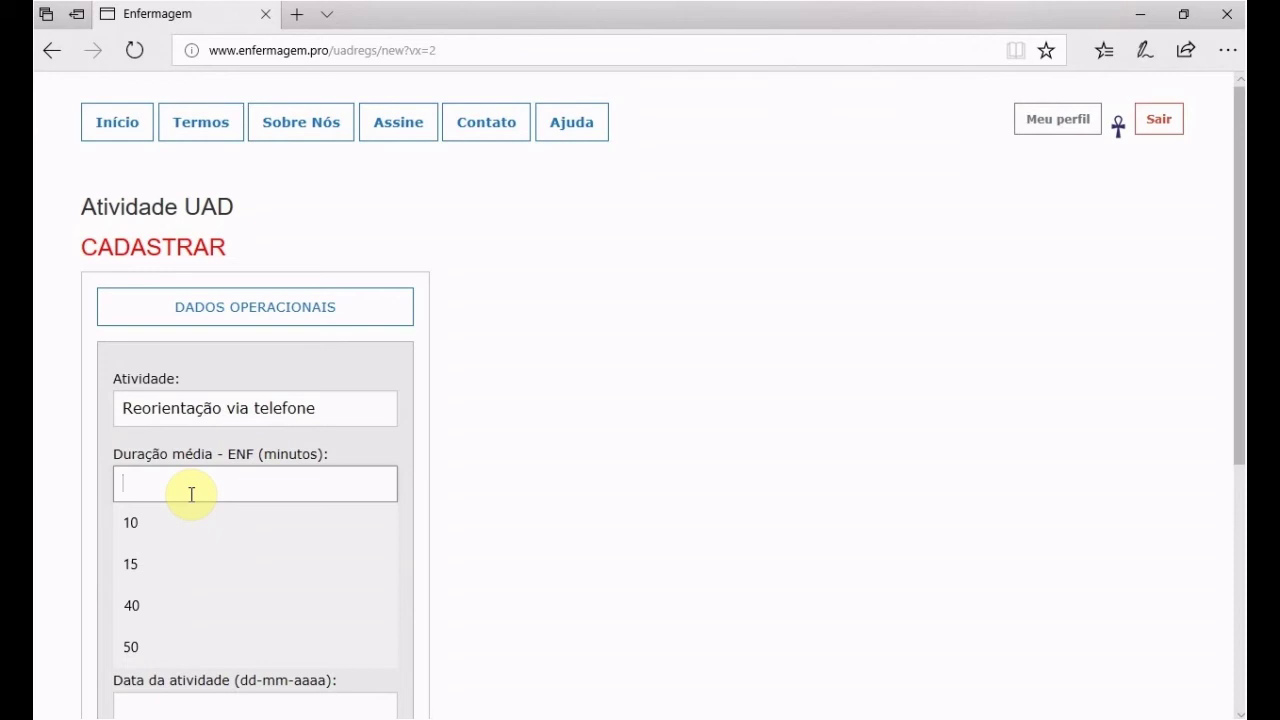
text(20)
click(216, 555)
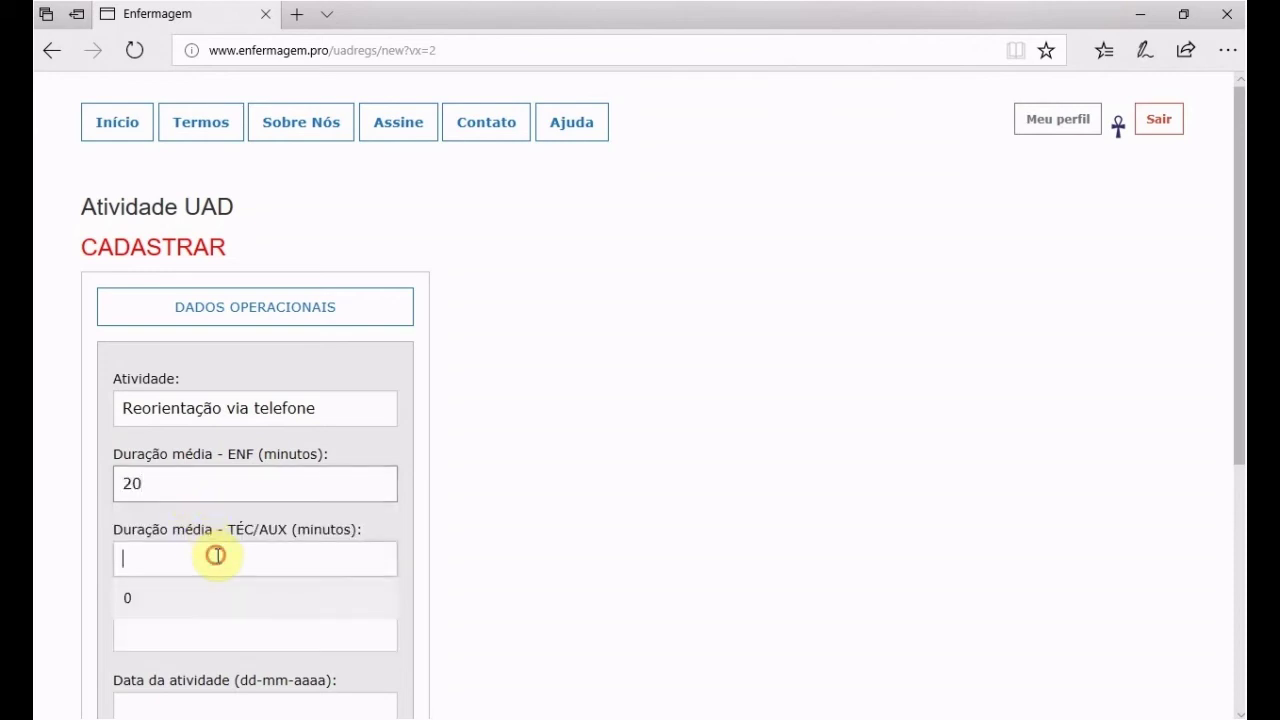
click(150, 600)
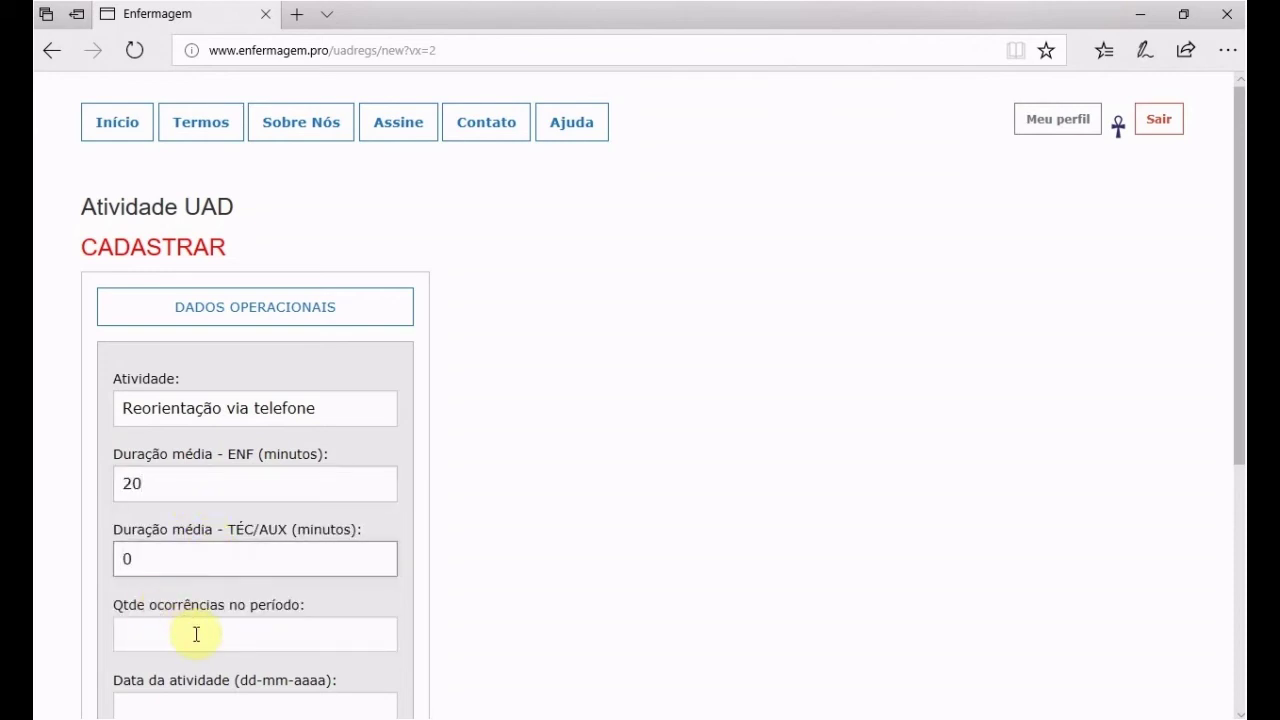
Enter 80 occurrences in the period with activity date 01/02/2017, and submit the "Reorientação via telefone" record.
click(196, 634)
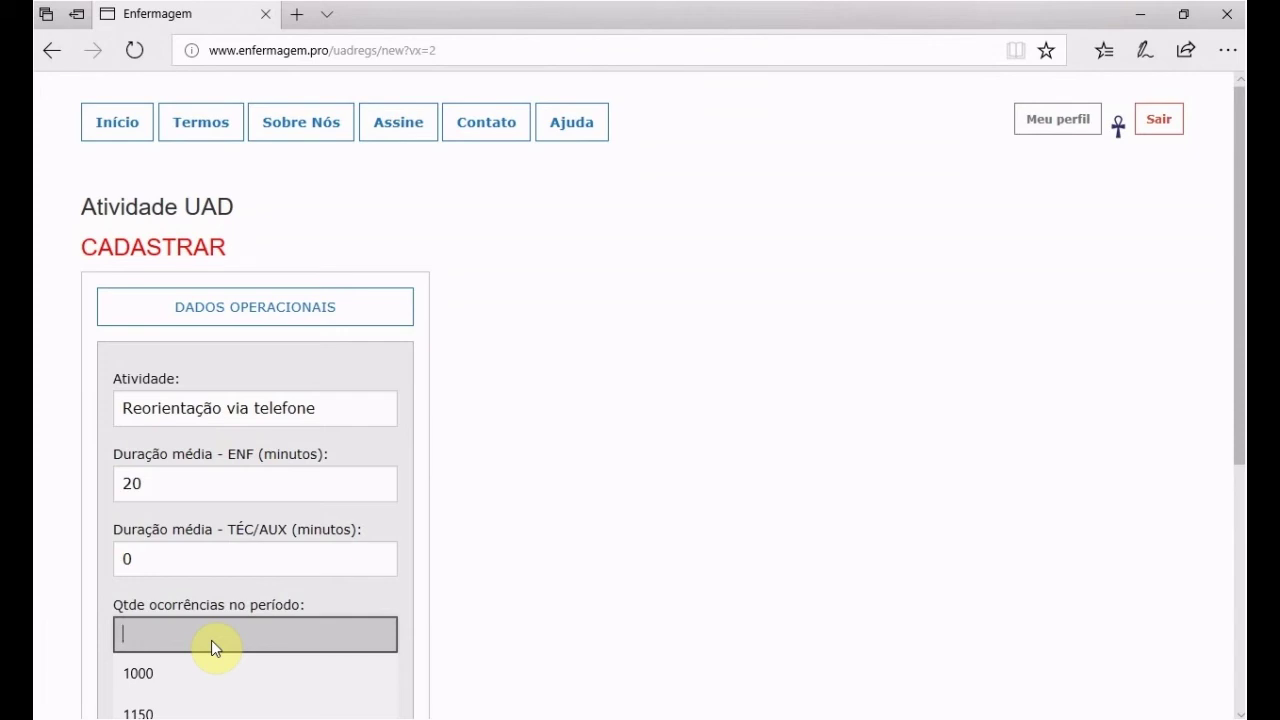
text(80)
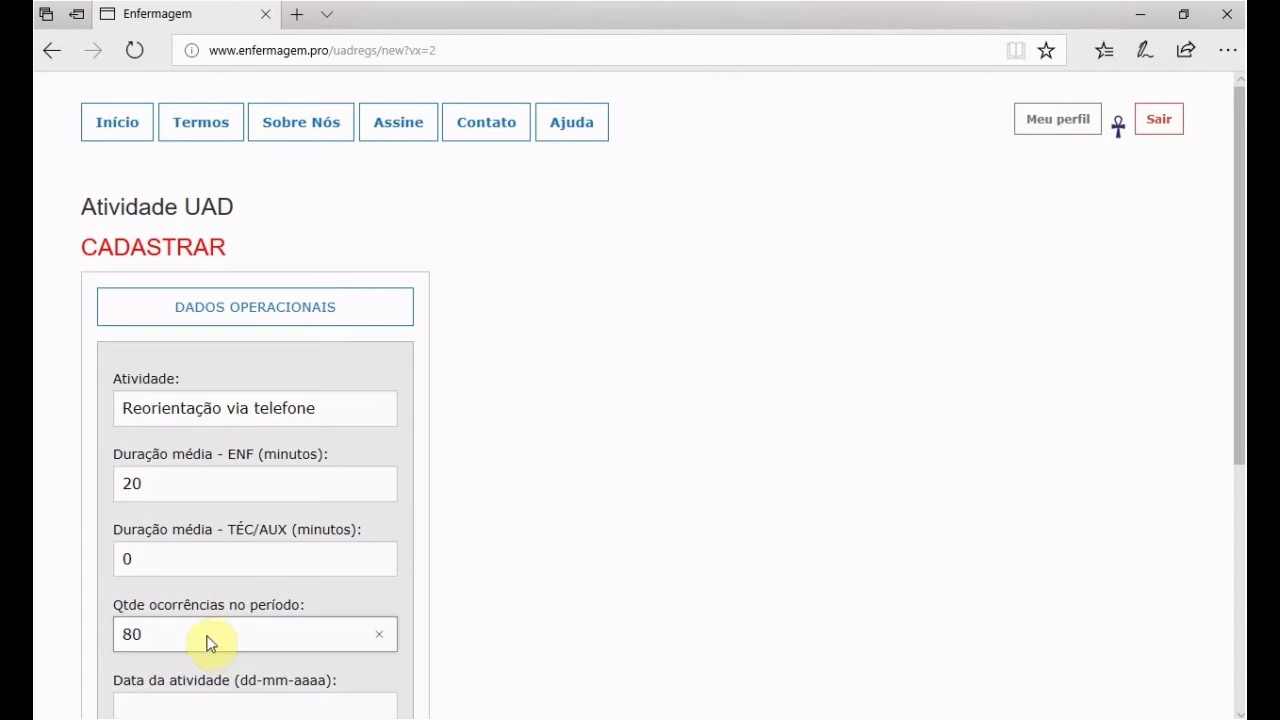
scroll(229, 609, down, 2)
click(298, 502)
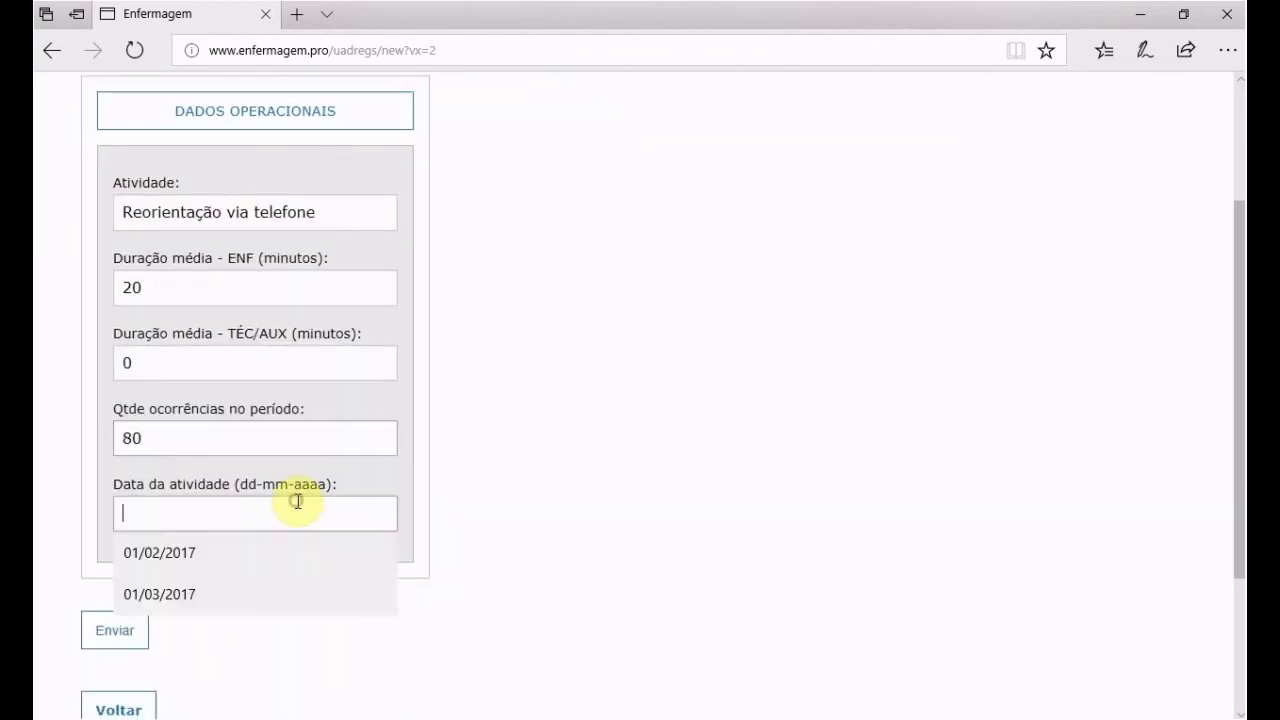
click(137, 556)
click(114, 632)
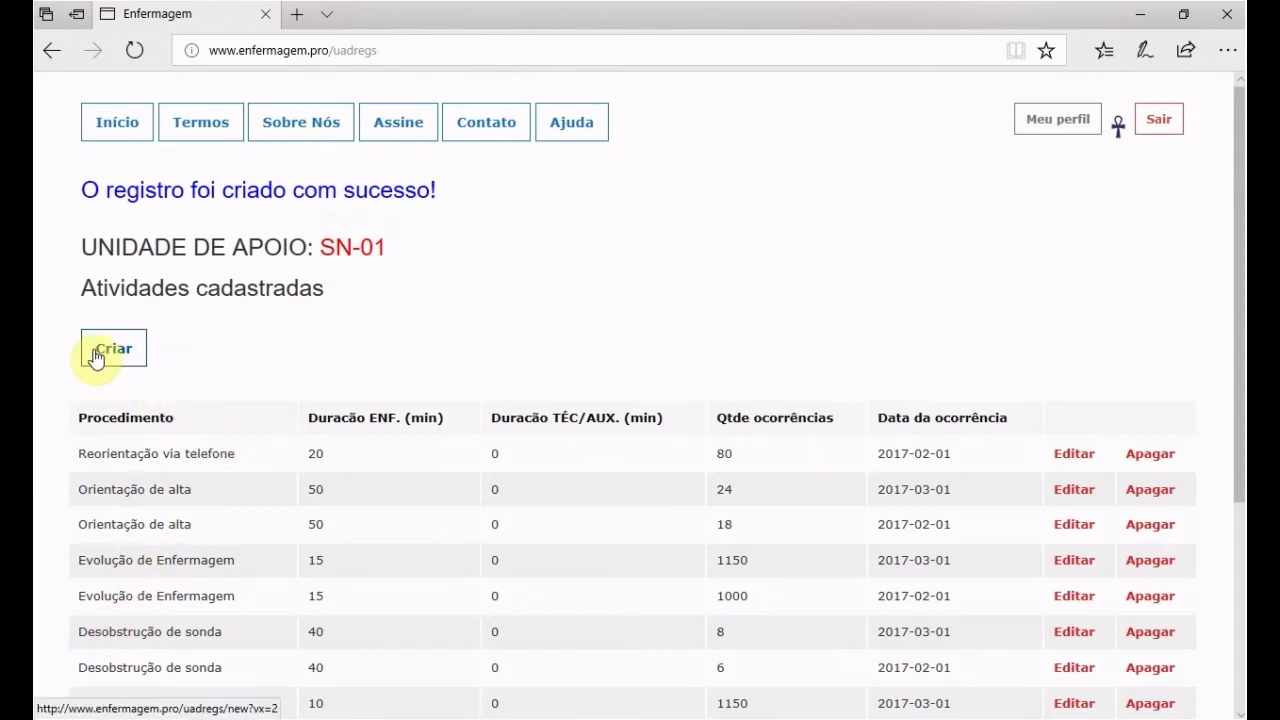
Start a second "Reorientação via telefone" record with average durations of 20 minutes for ENF and 0 for TÉC/AUX.
click(96, 356)
click(231, 409)
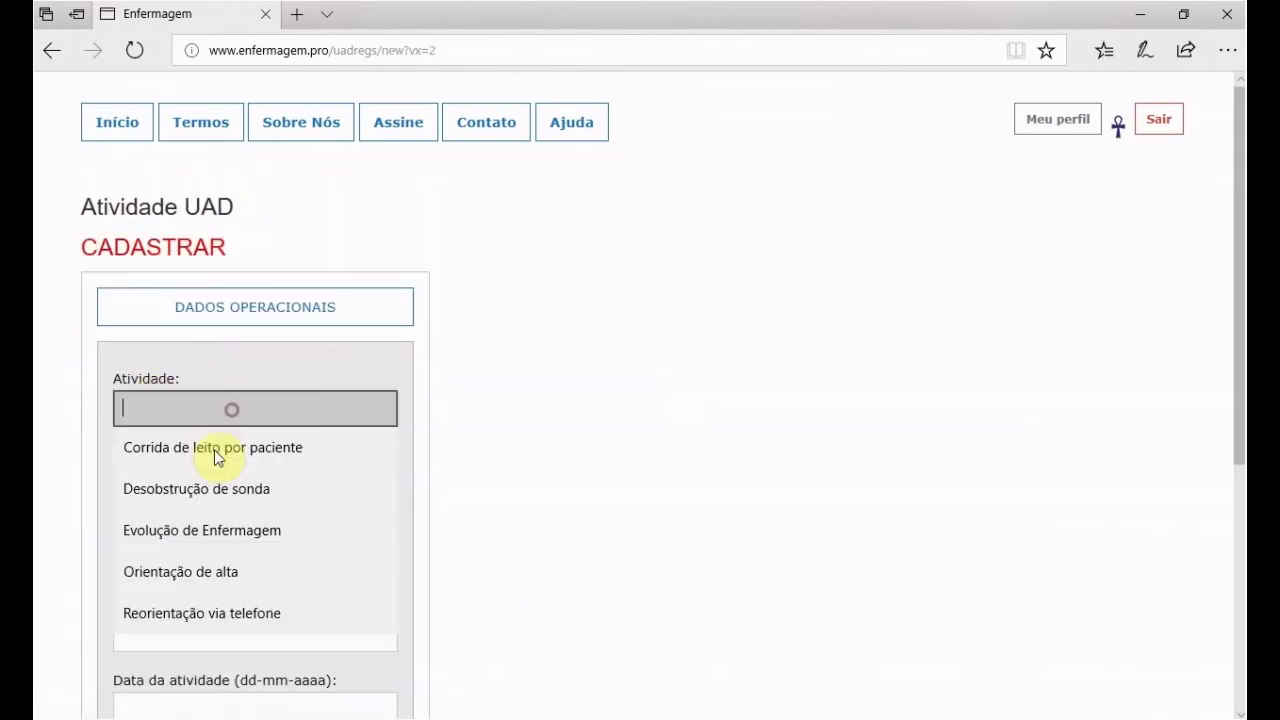
click(189, 612)
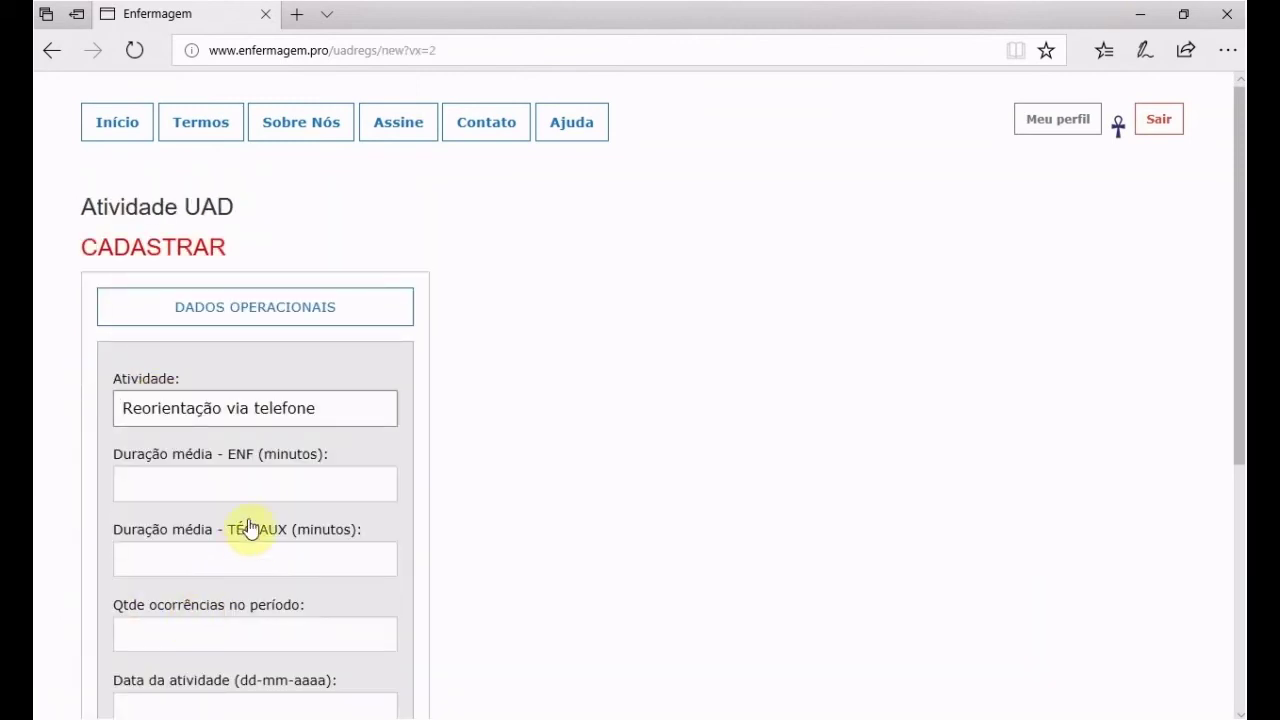
click(250, 480)
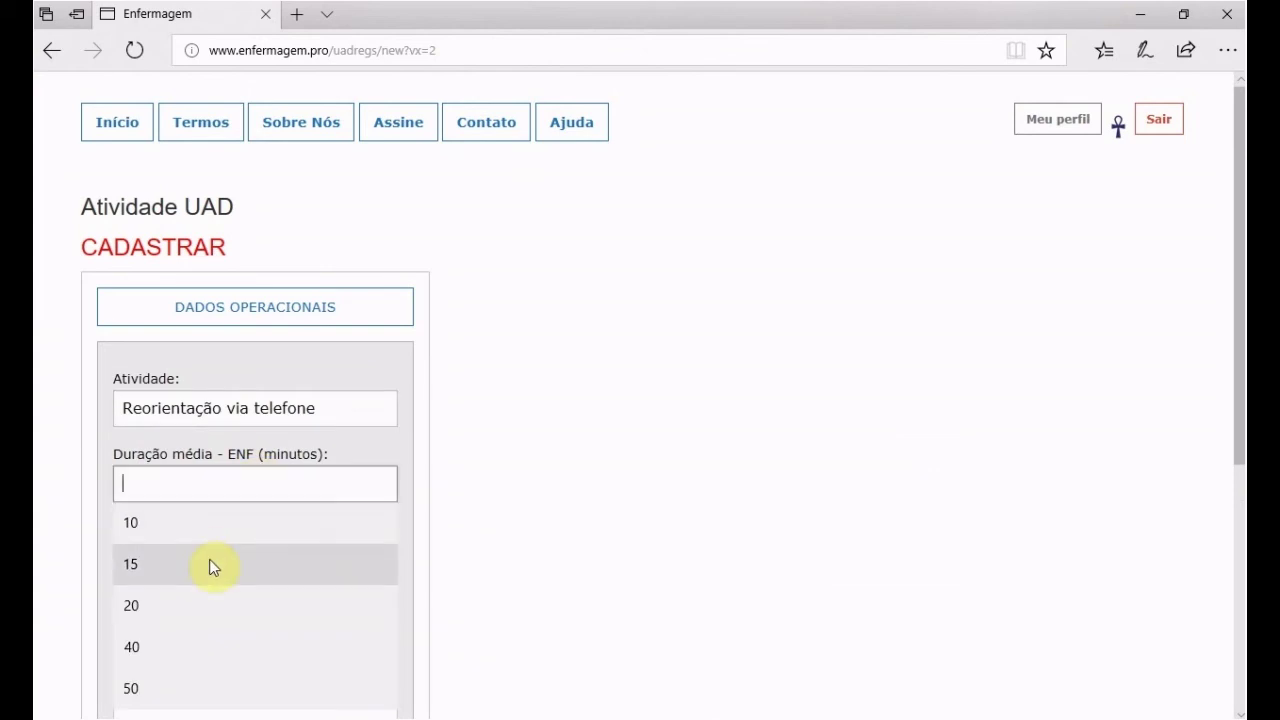
click(149, 608)
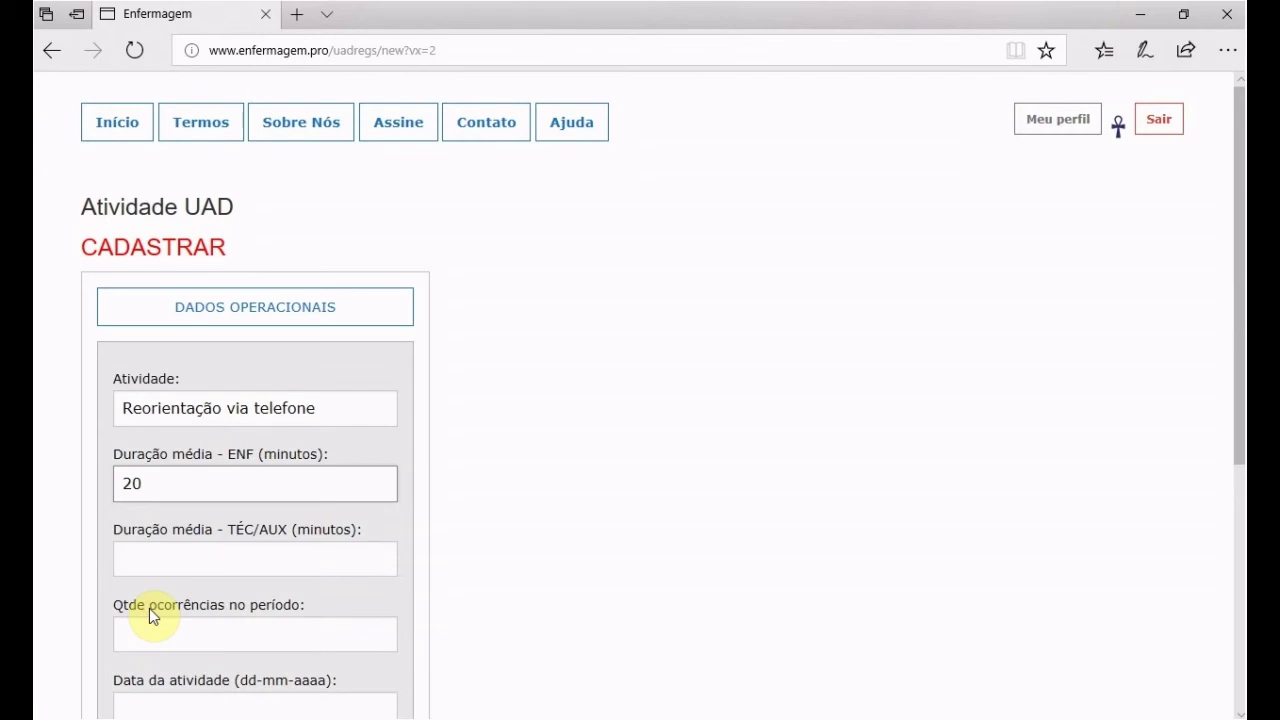
click(206, 566)
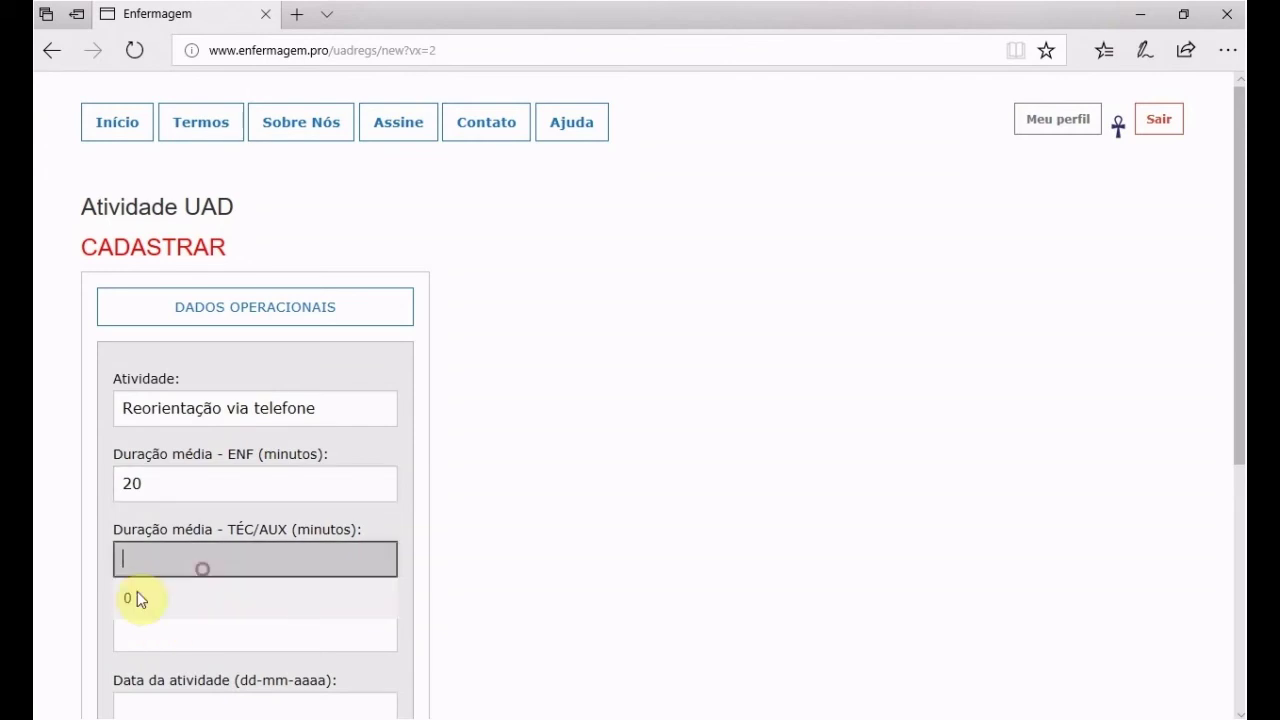
click(134, 597)
Enter 92 occurrences in the period with activity date 01/03/2017, and submit the second "Reorientação via telefone" record.
click(171, 632)
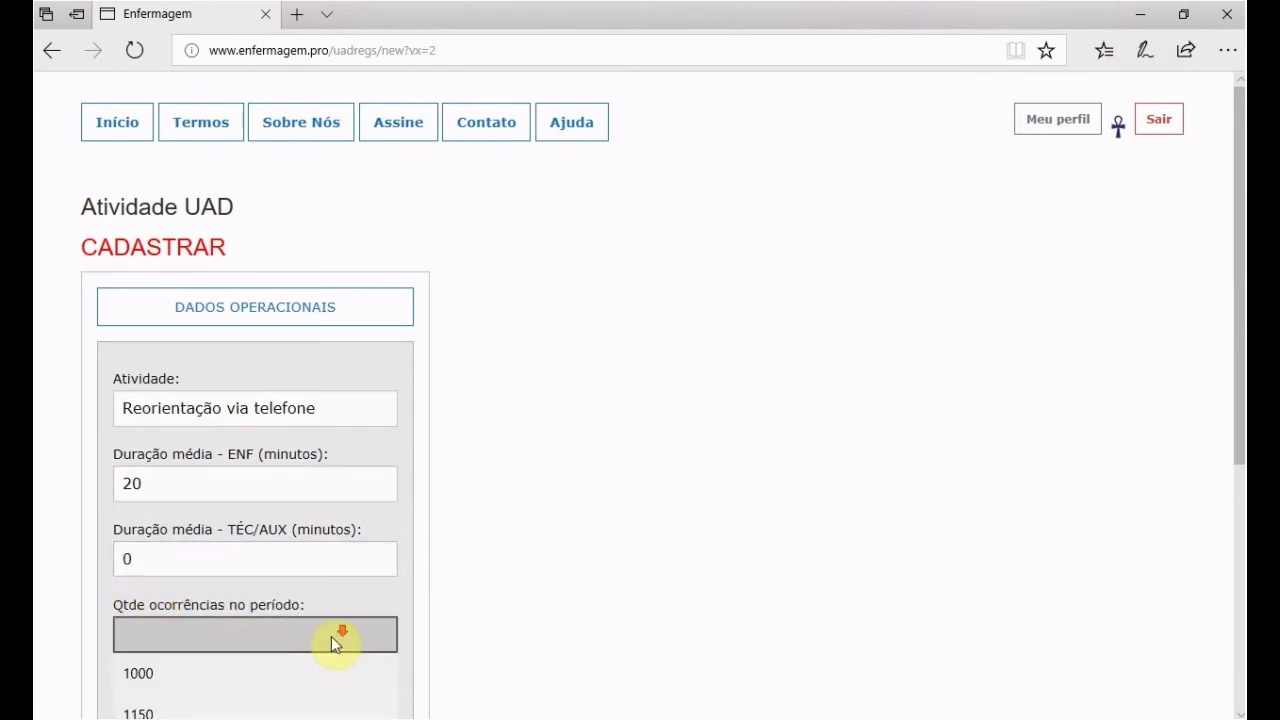
scroll(490, 606, down, 3)
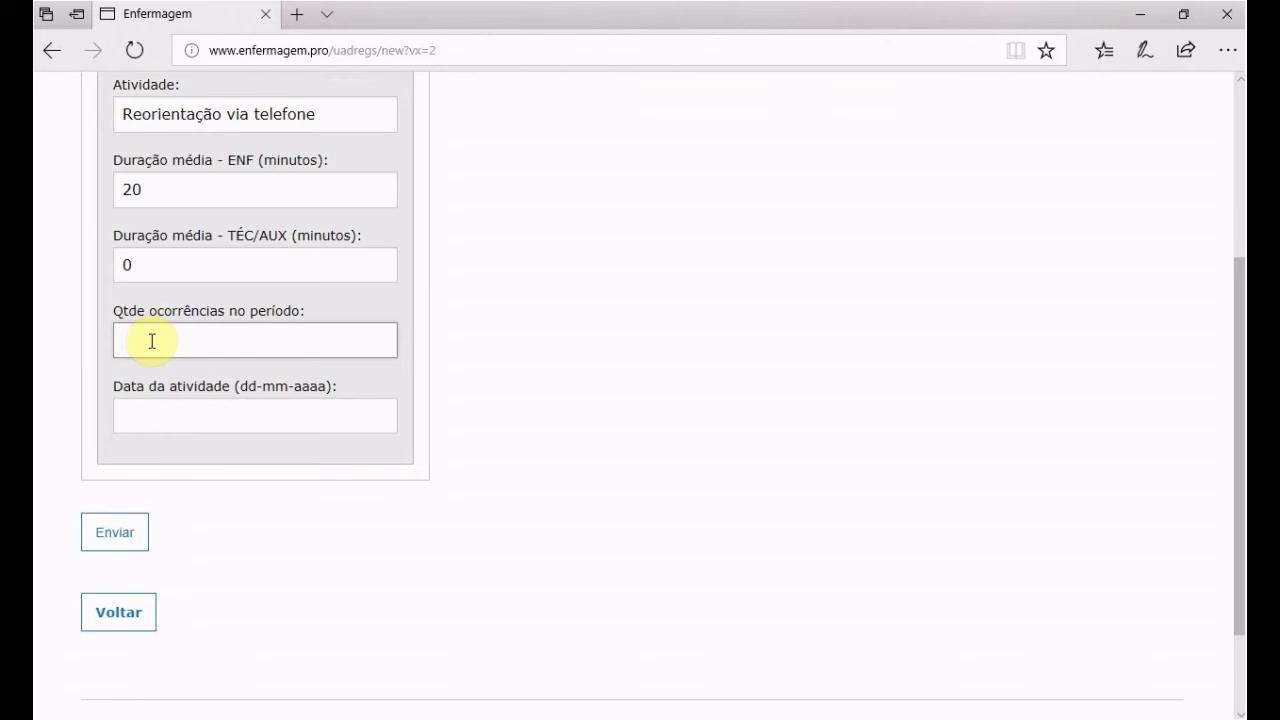
text(92)
click(200, 418)
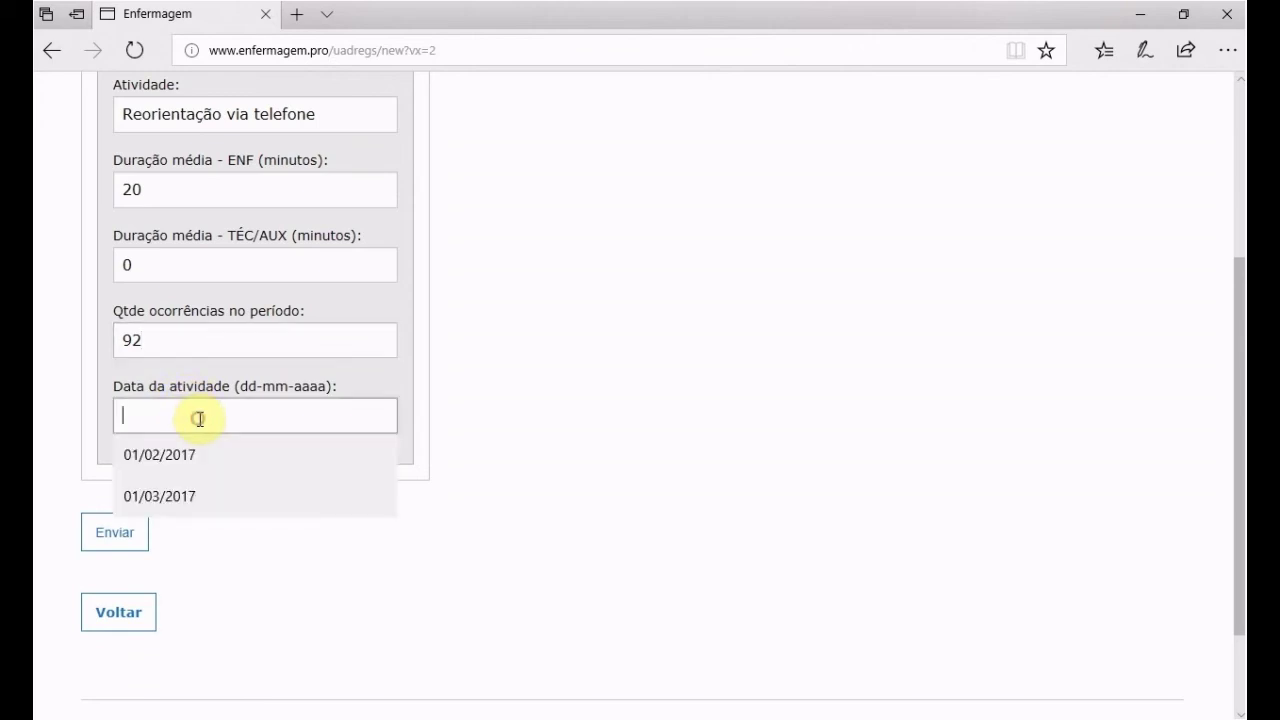
click(147, 497)
click(121, 541)
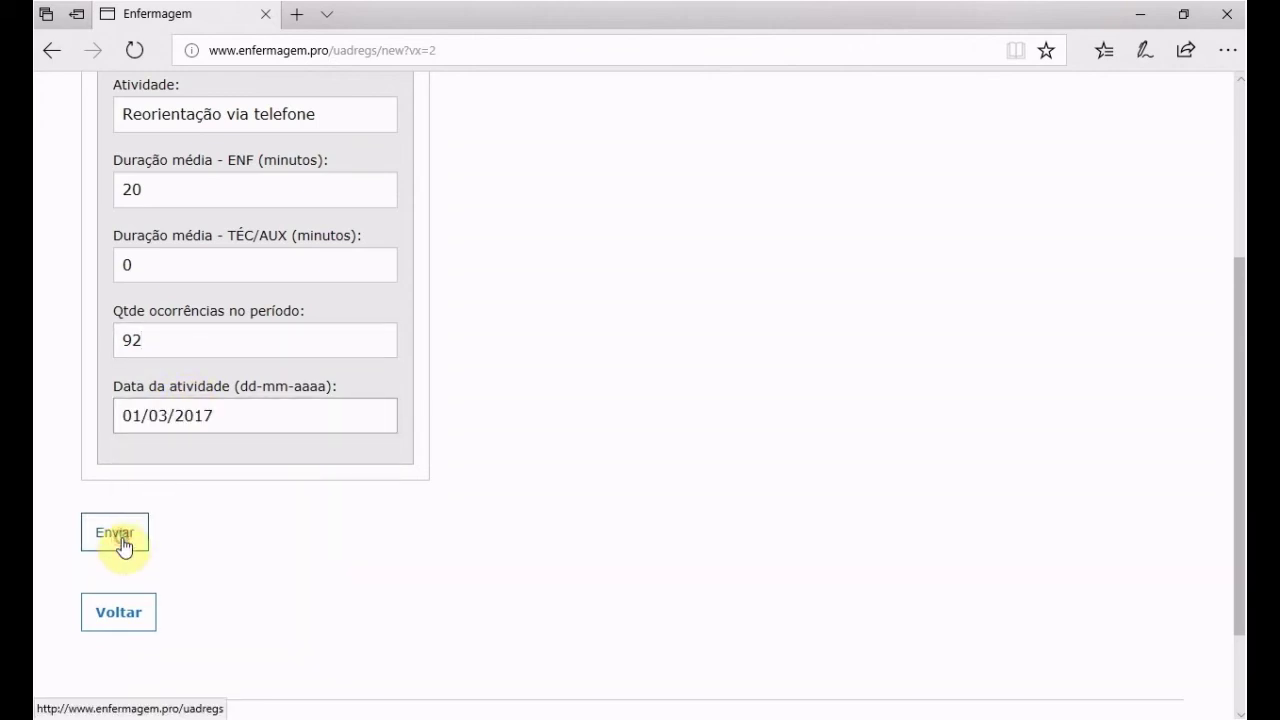
Start a "Passagem de sonda" activity record with average durations of 40 minutes for ENF and 0 for TÉC/AUX.
scroll(265, 537, down, 2)
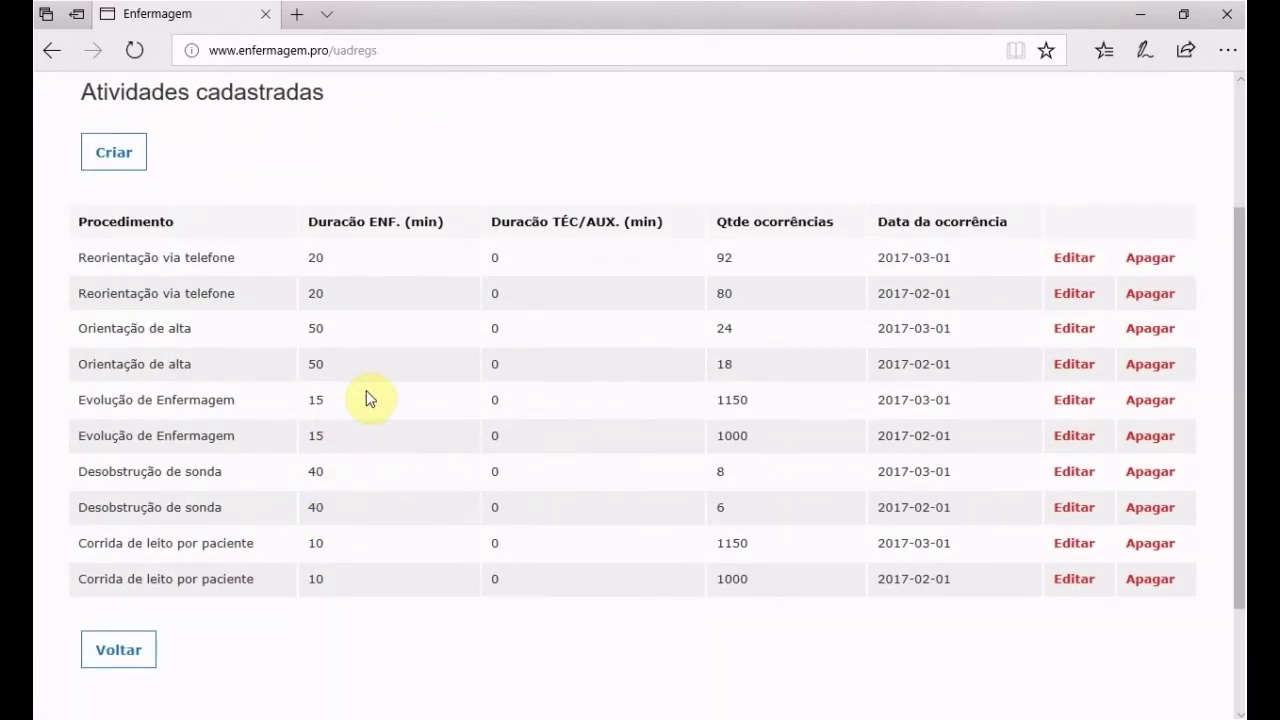
click(110, 160)
click(240, 400)
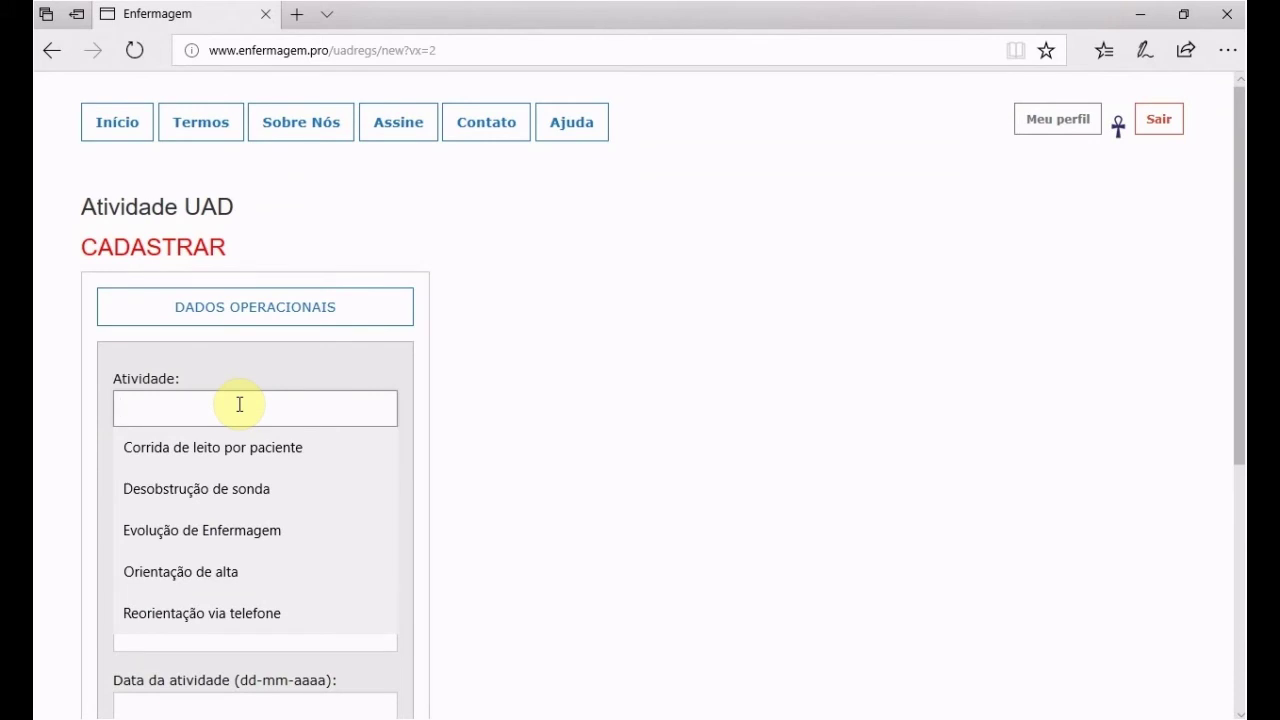
text(Pa)
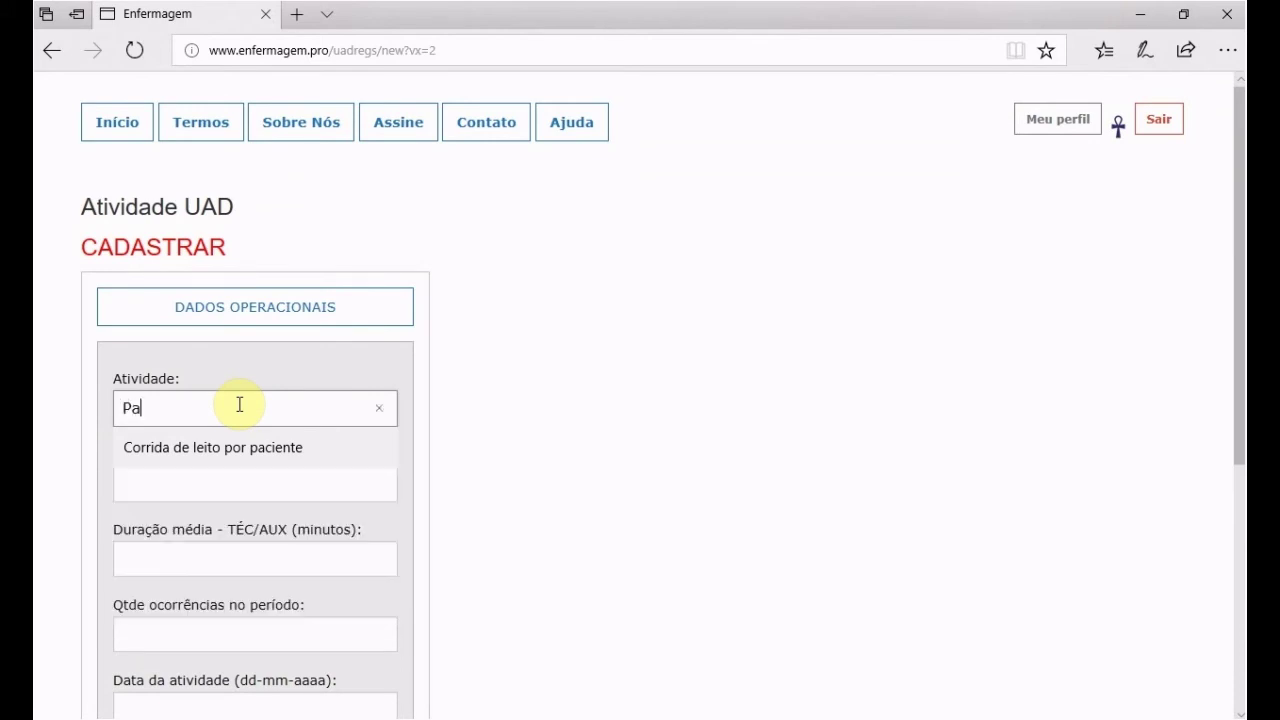
text(ssagem de)
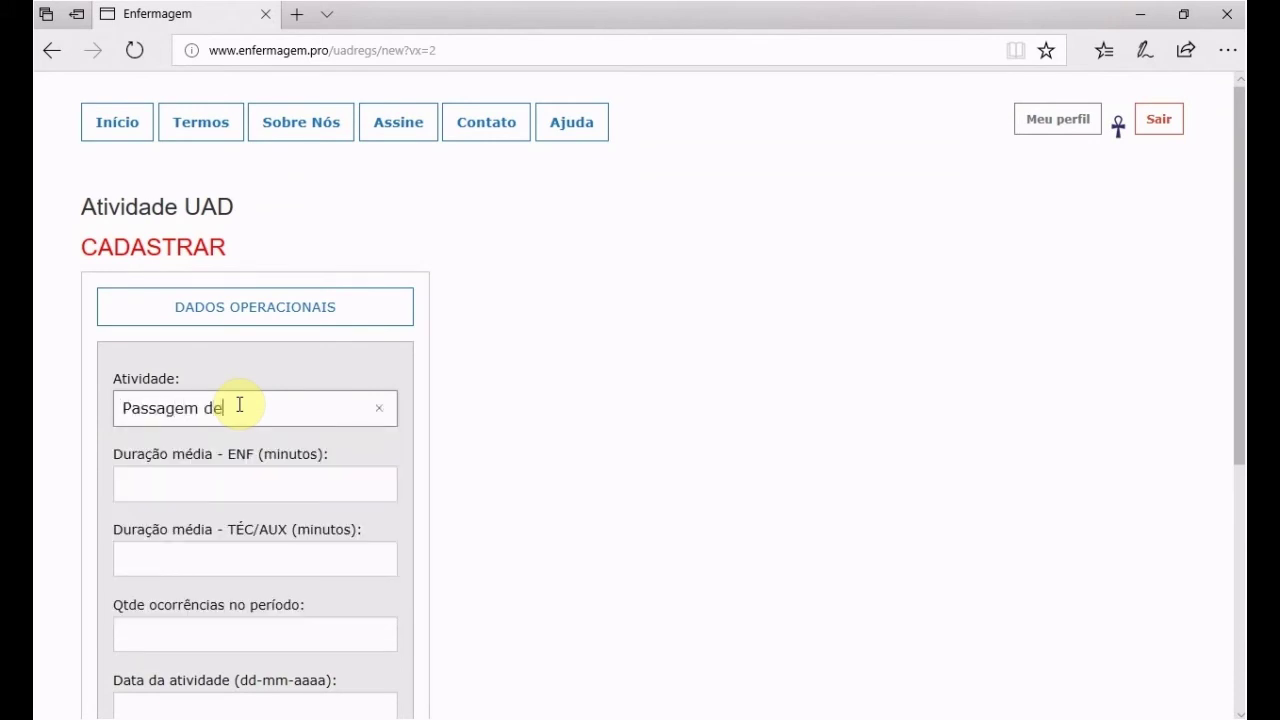
text( sonda)
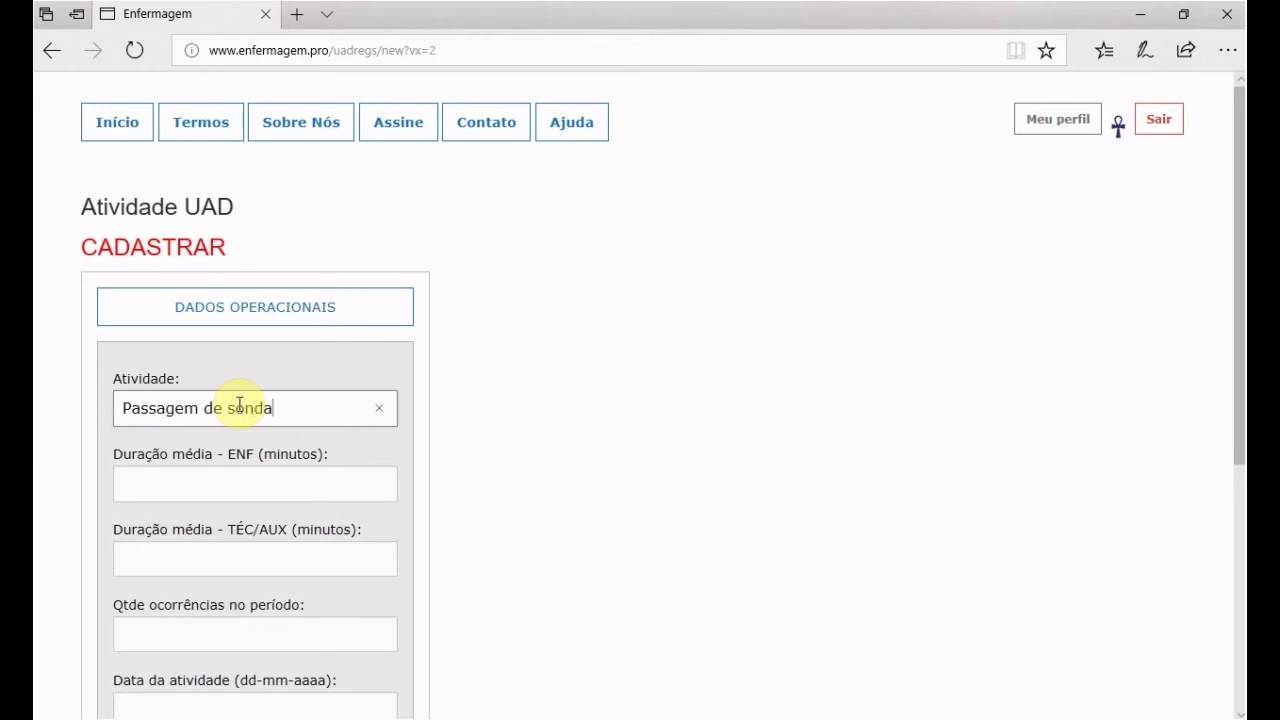
click(297, 487)
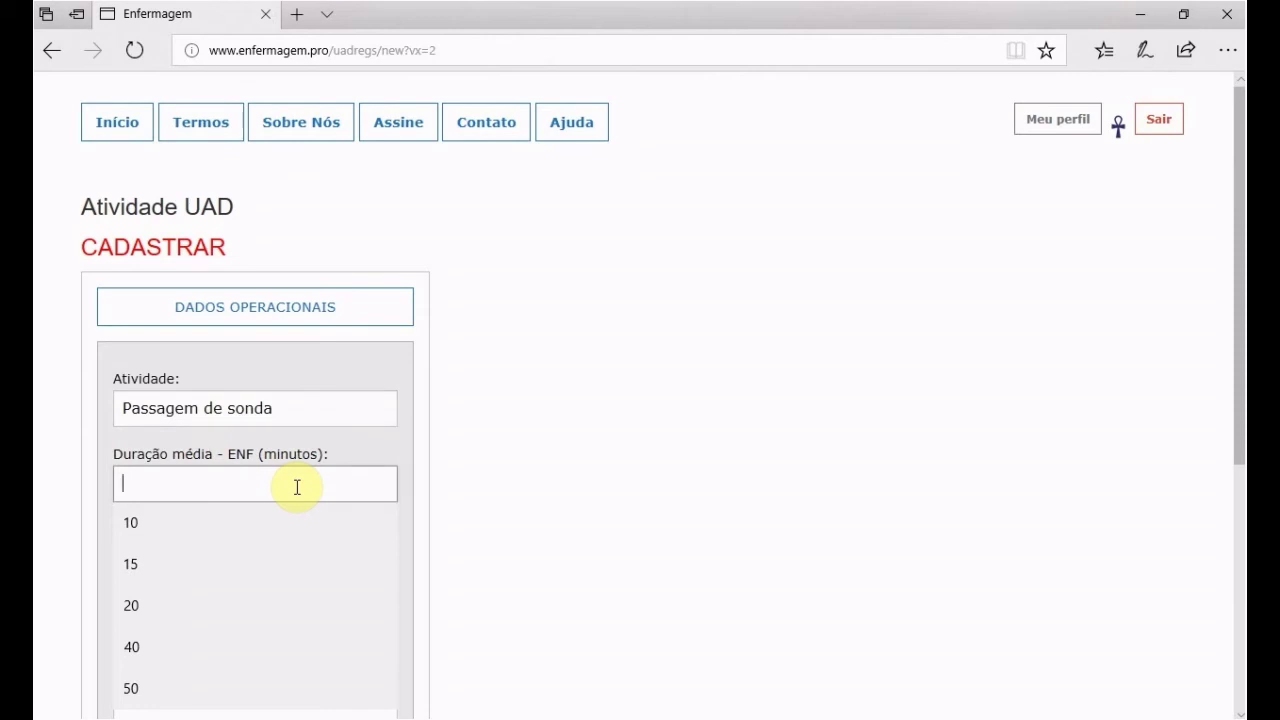
text(40)
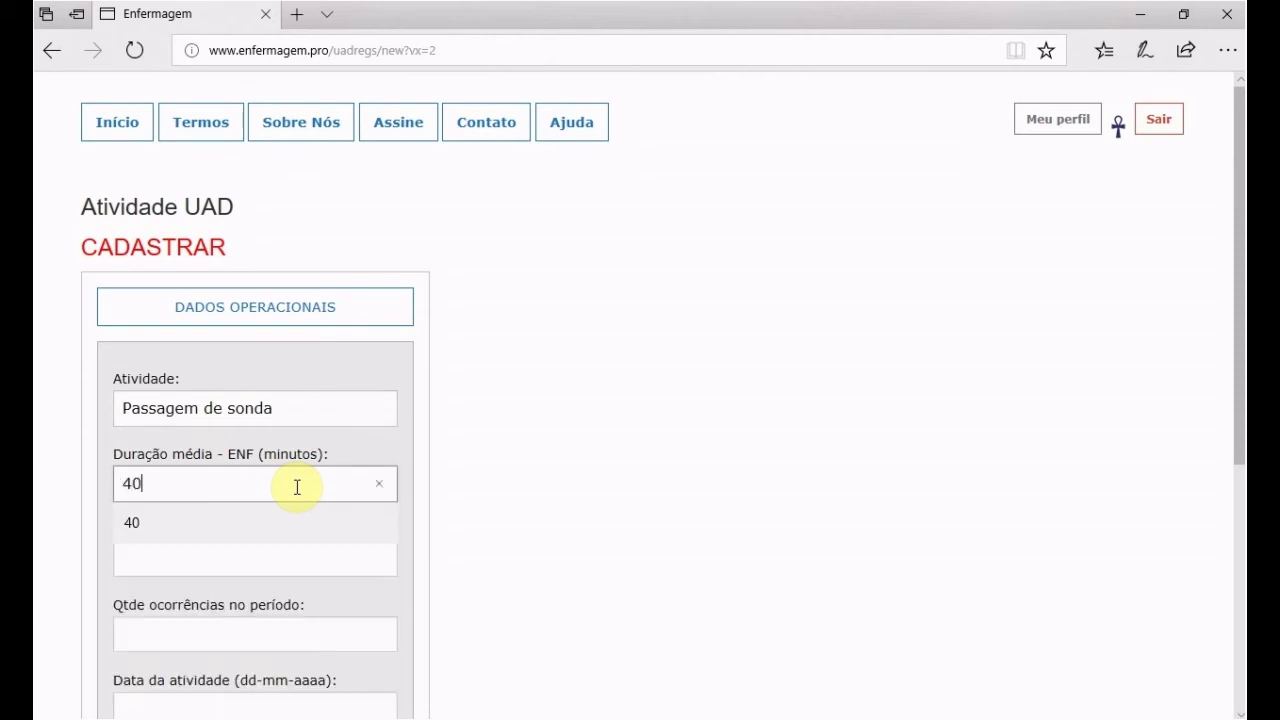
click(291, 559)
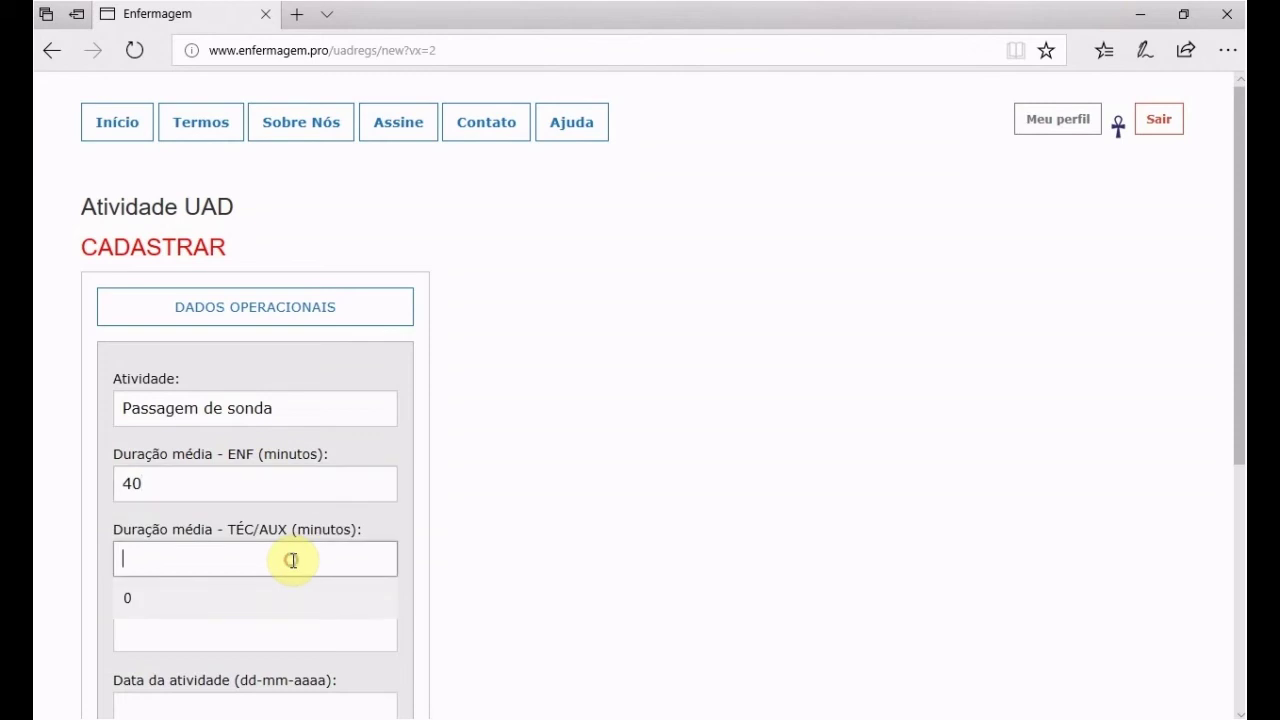
click(160, 598)
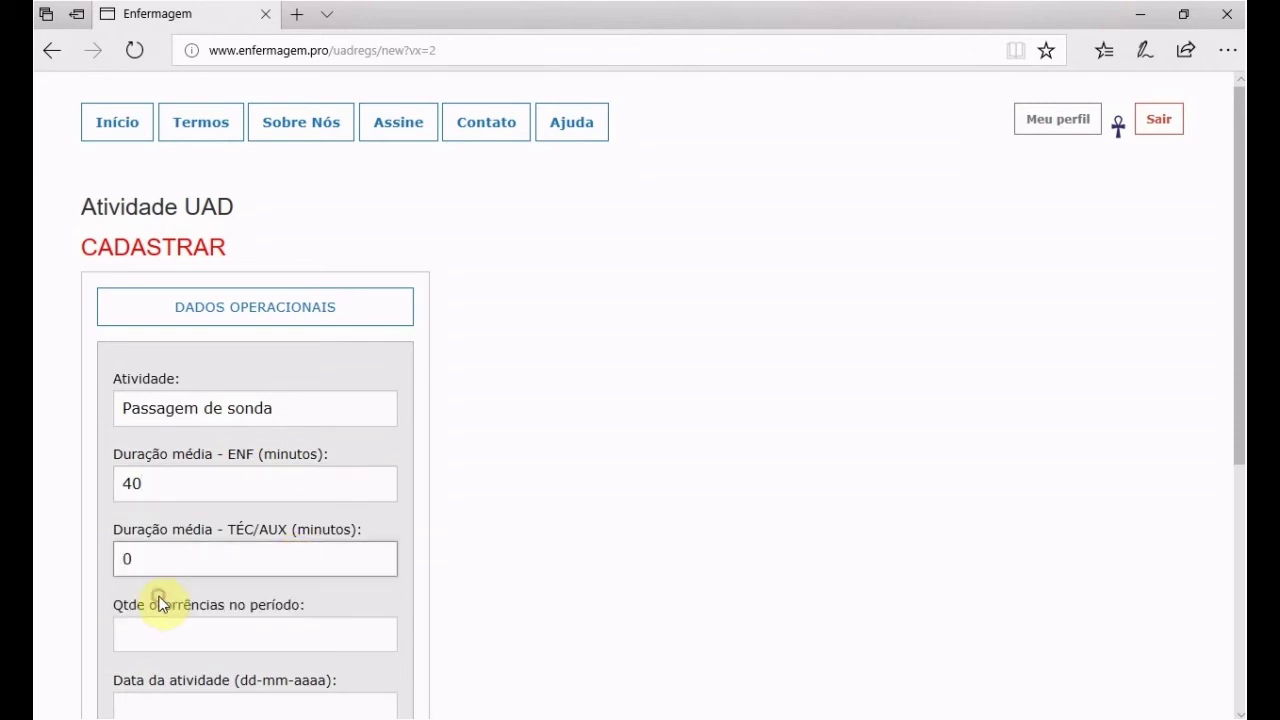
Enter 18 occurrences in the period with activity date 01/02/2017, and submit the "Passagem de sonda" record.
scroll(209, 594, down, 2)
click(236, 443)
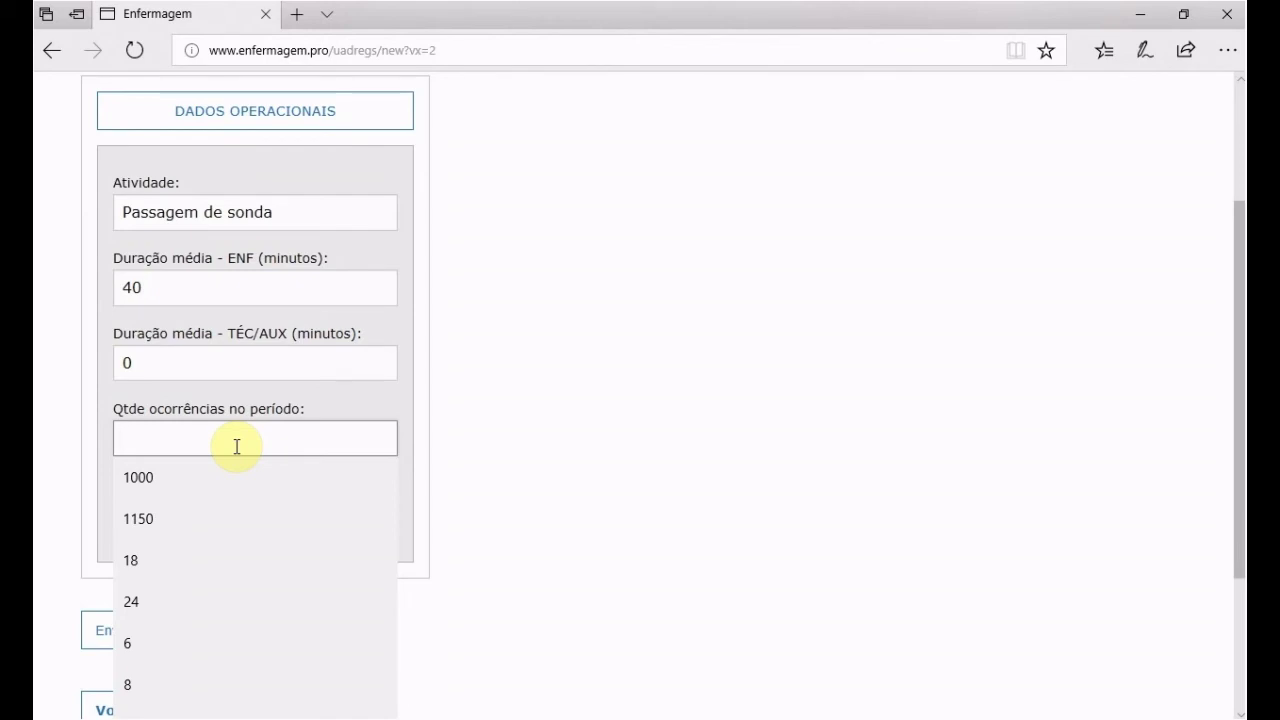
text(18)
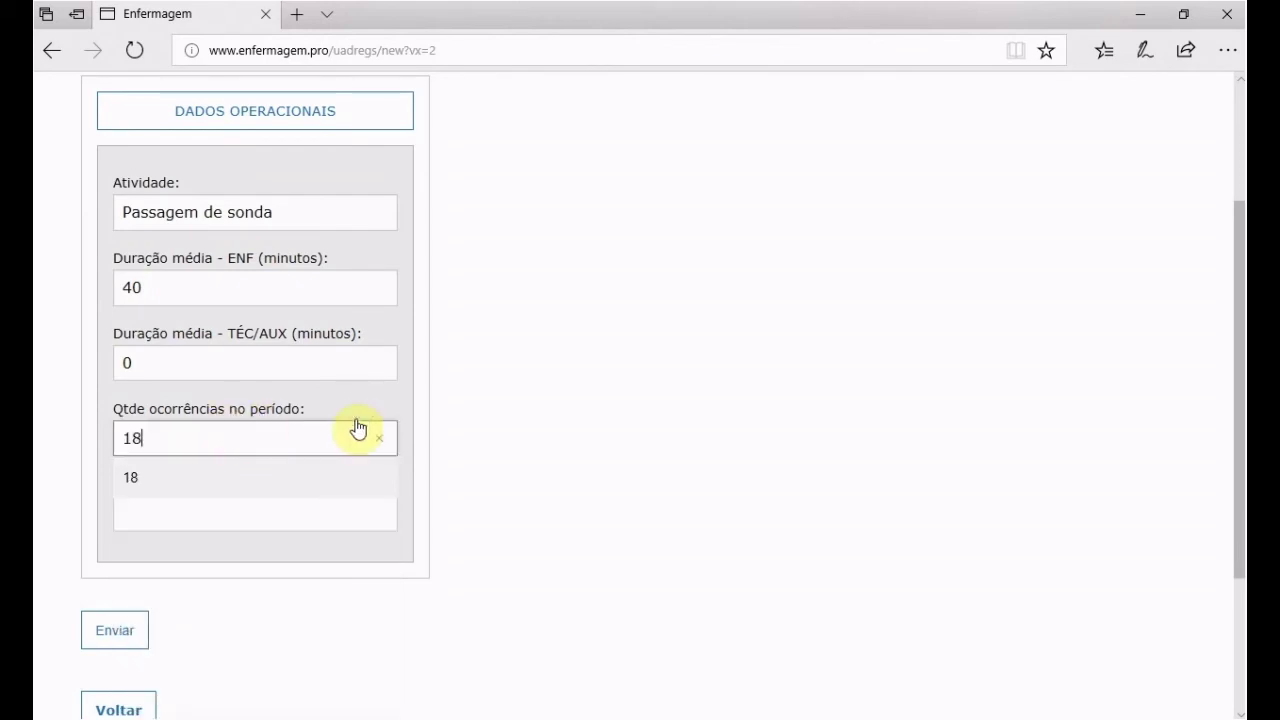
click(522, 478)
click(352, 511)
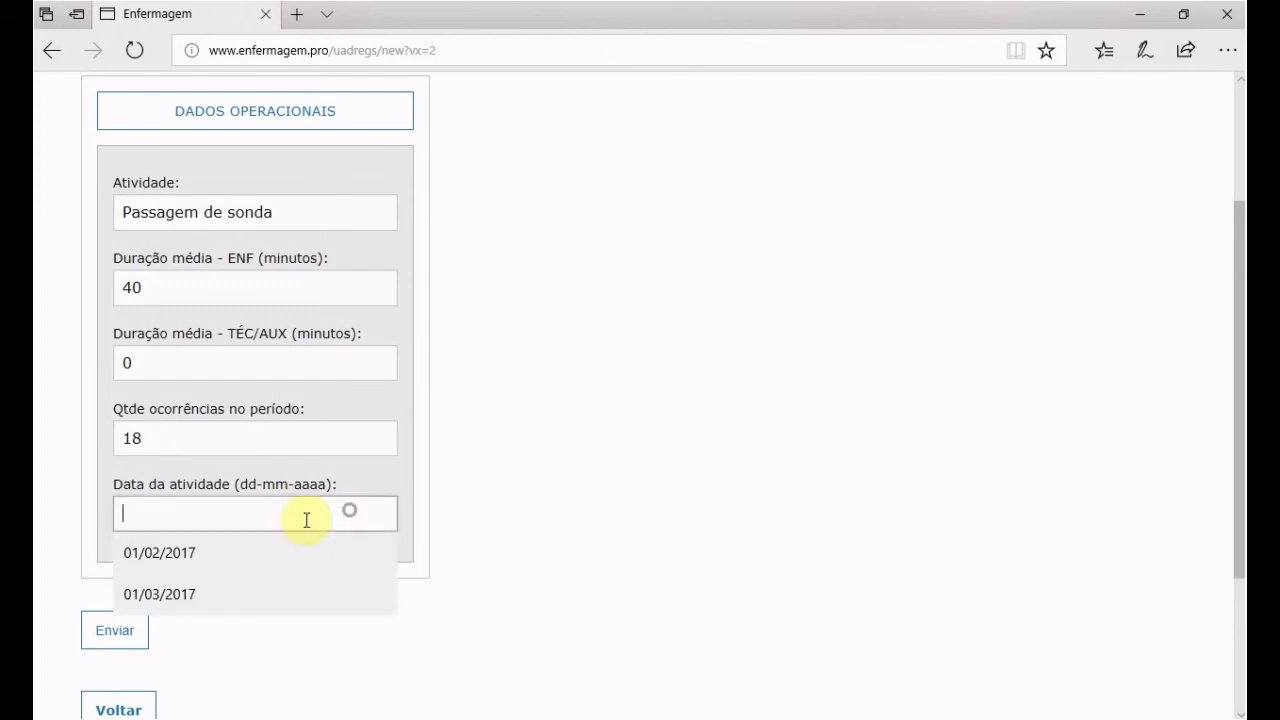
click(177, 553)
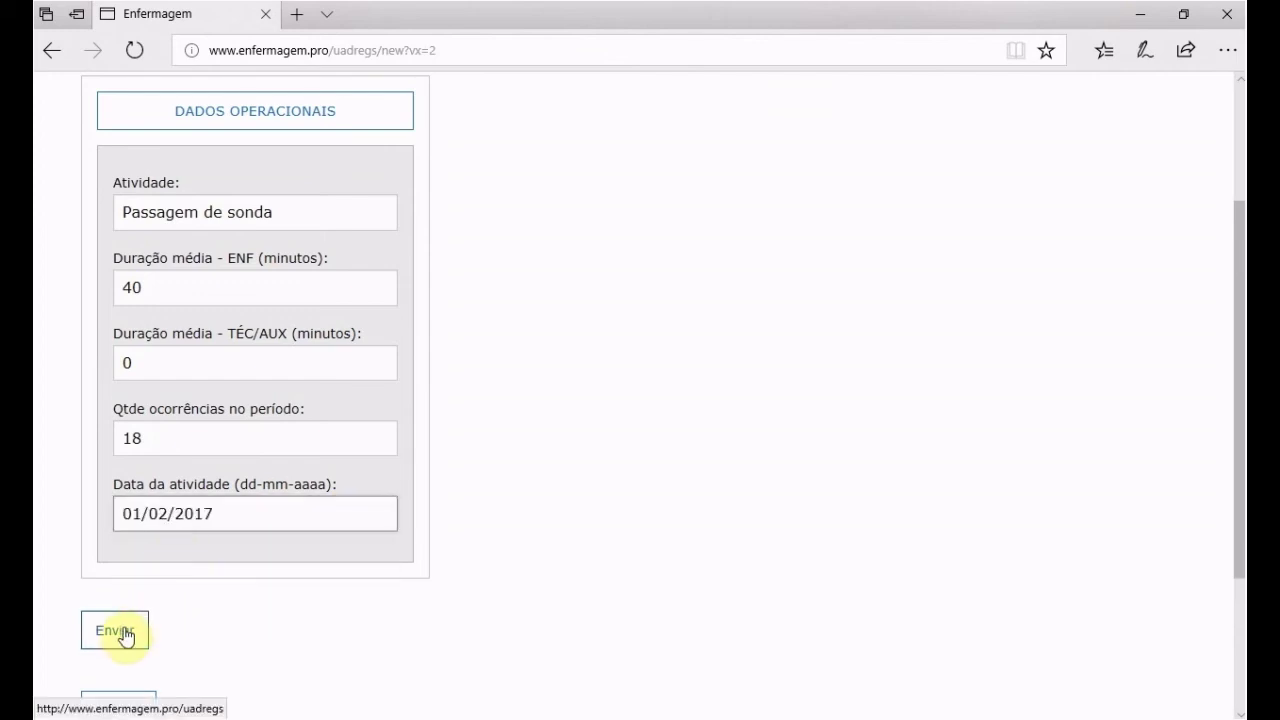
click(120, 630)
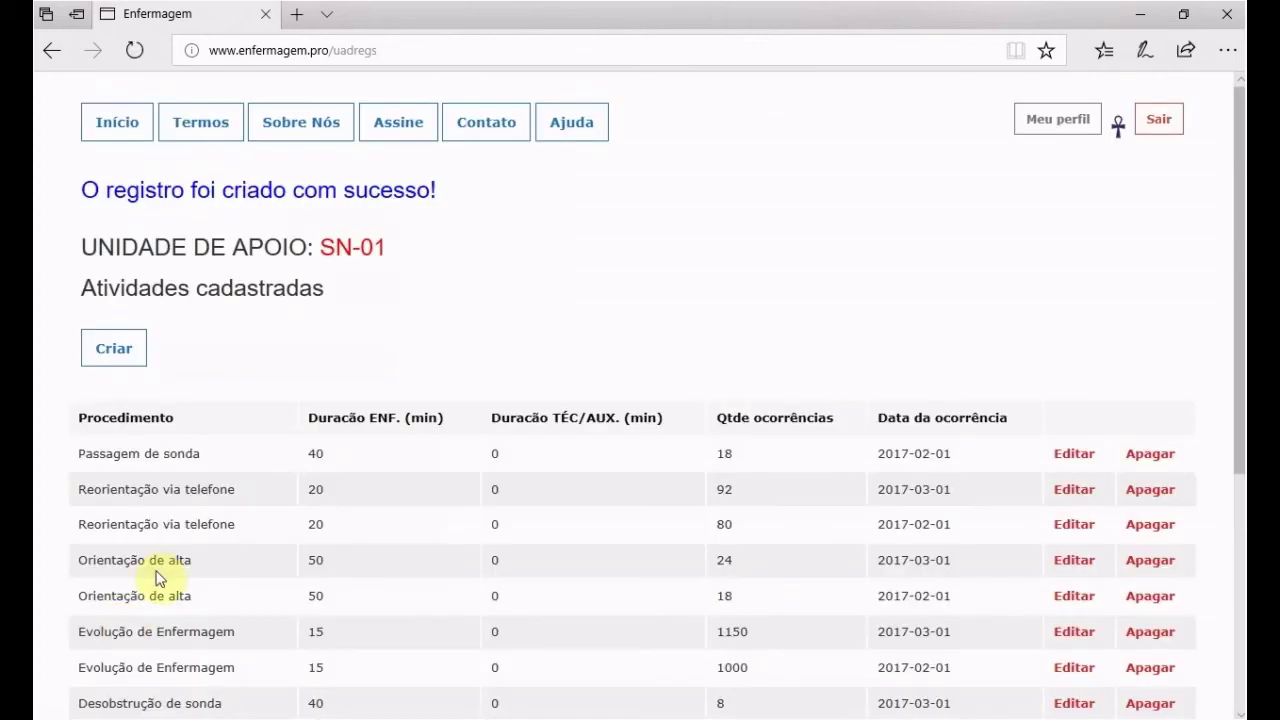
Start a second "Passagem de sonda" activity record with average durations of 40 minutes for ENF and 0 for TÉC/AUX.
click(109, 355)
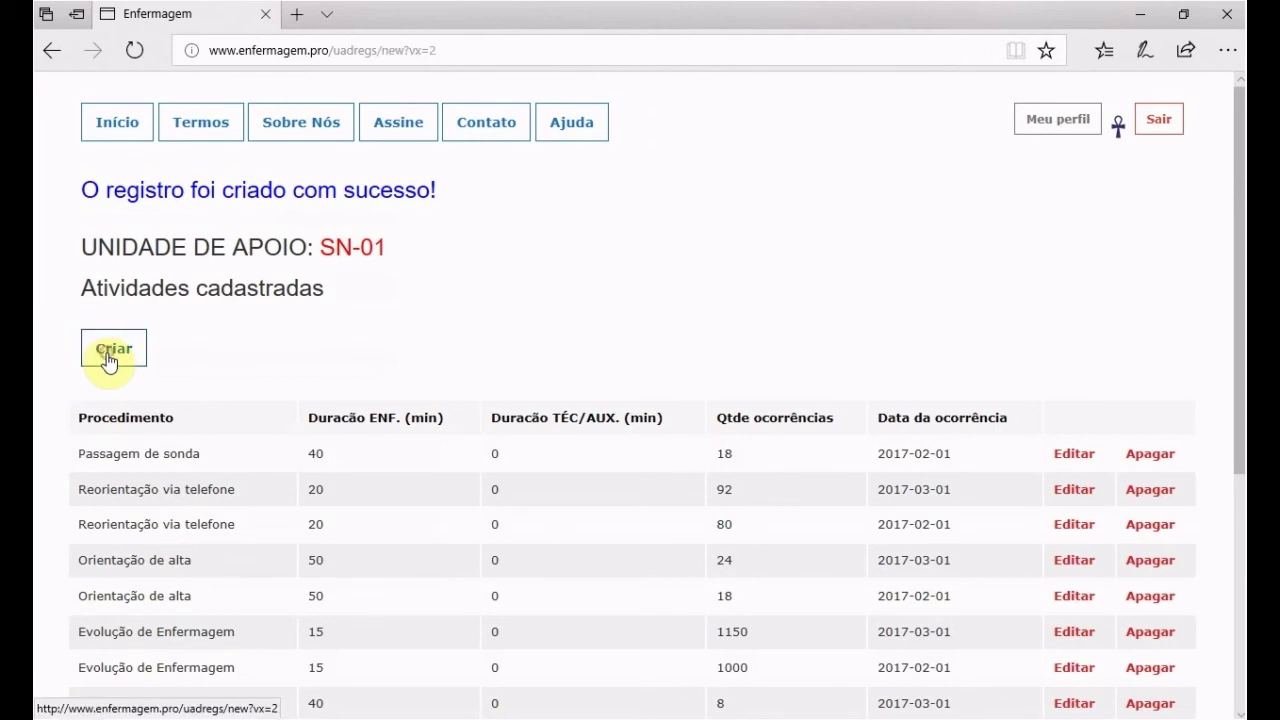
click(175, 408)
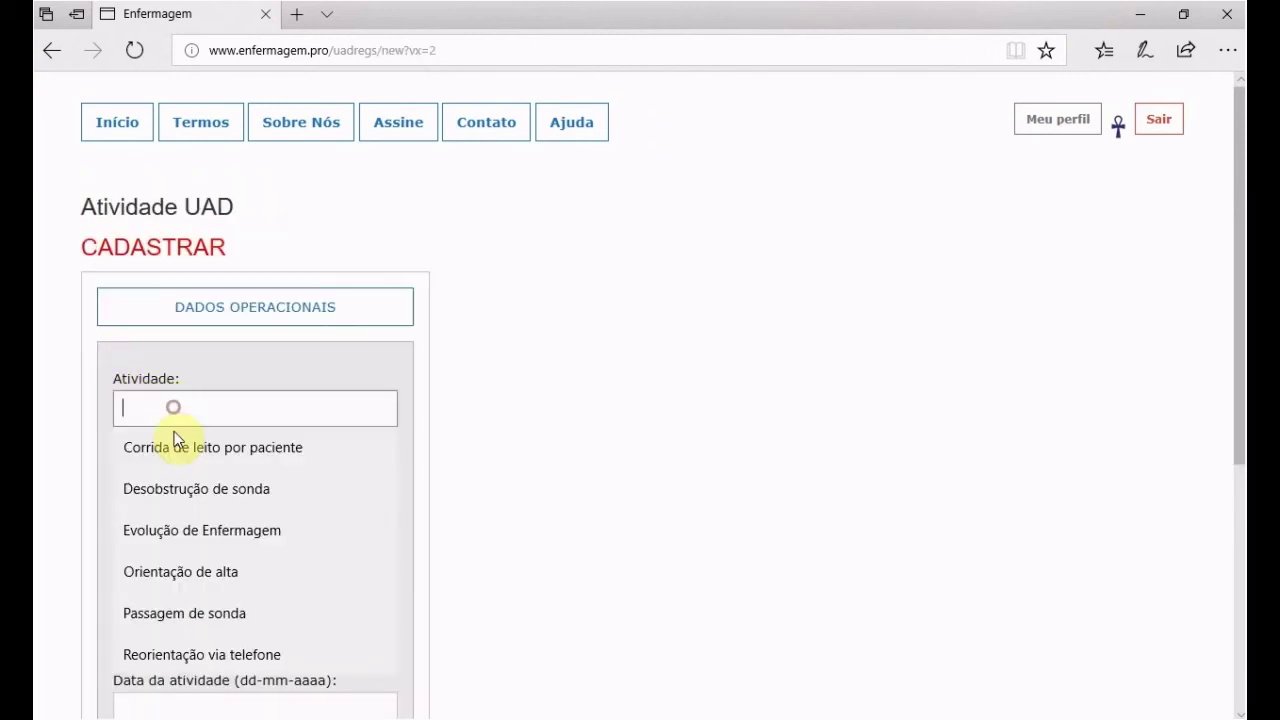
click(172, 620)
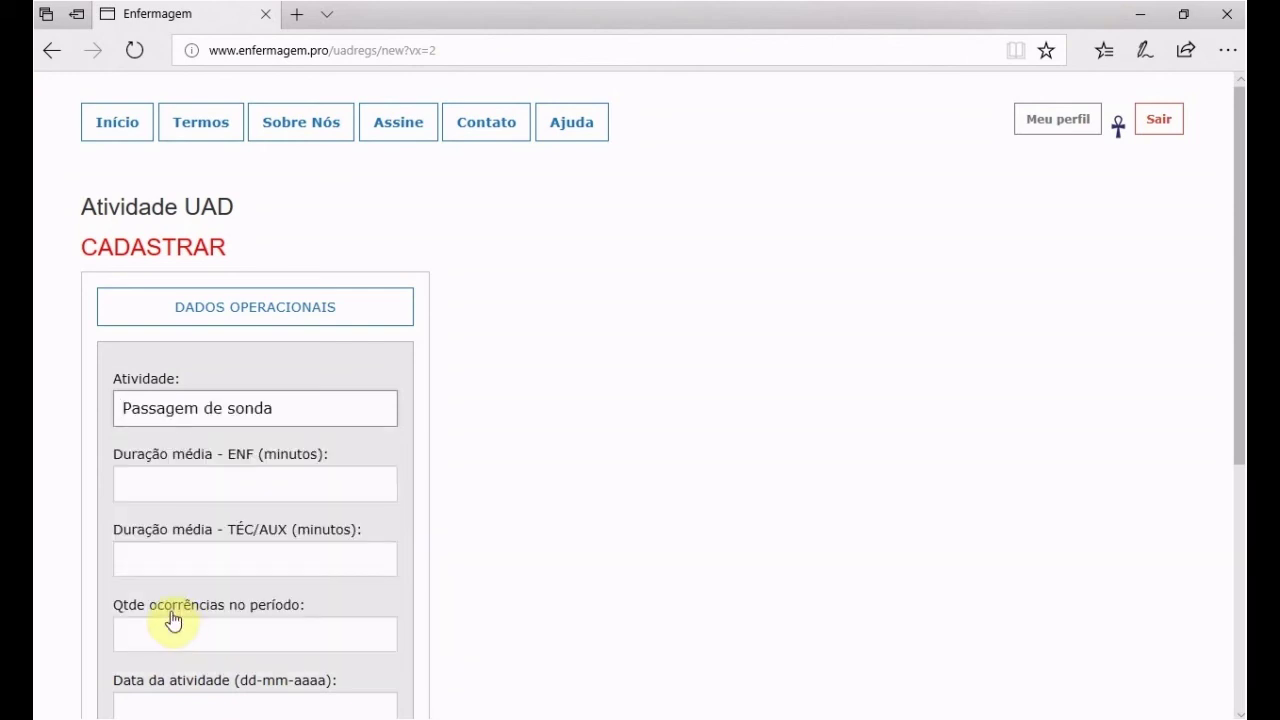
click(203, 491)
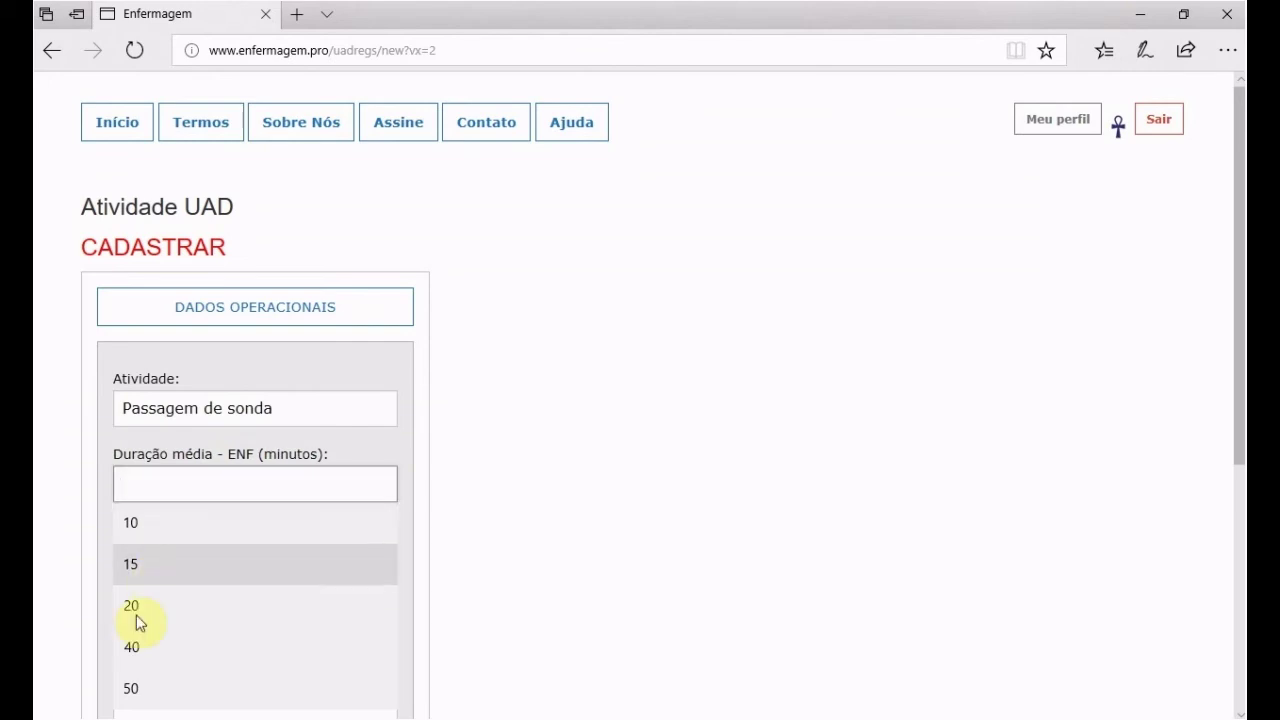
click(133, 650)
scroll(223, 523, down, 2)
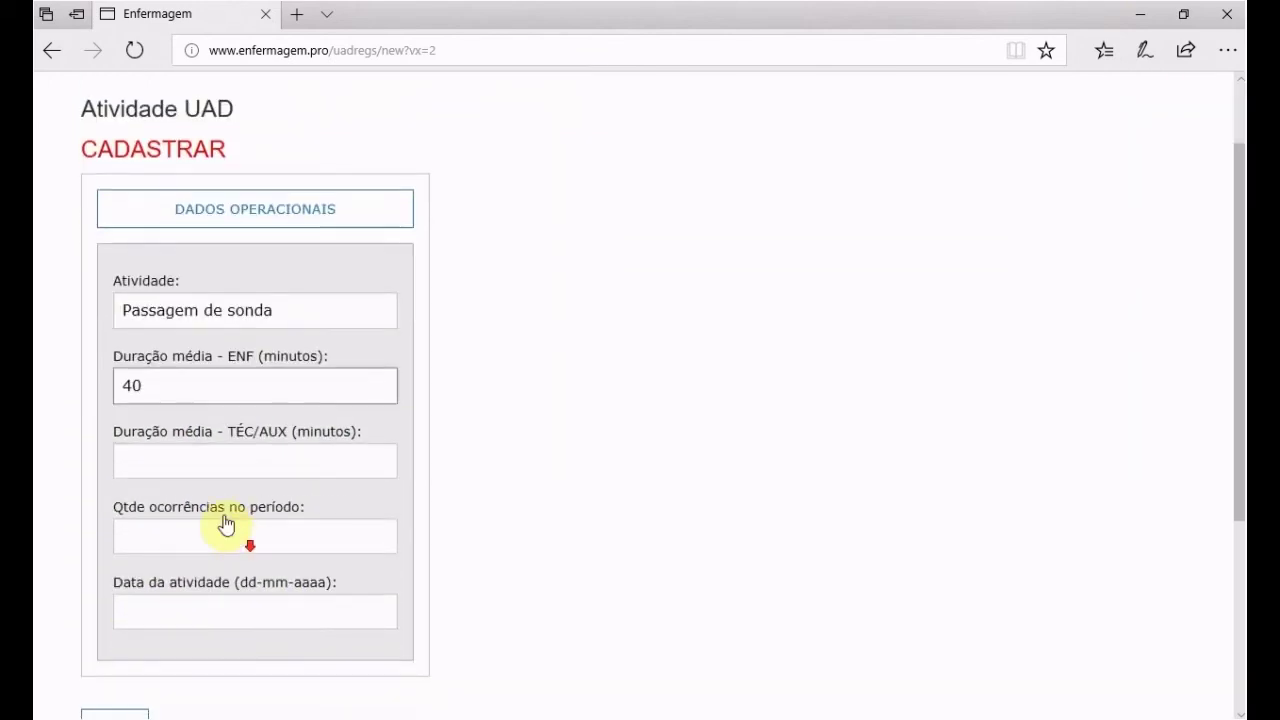
click(204, 467)
click(127, 505)
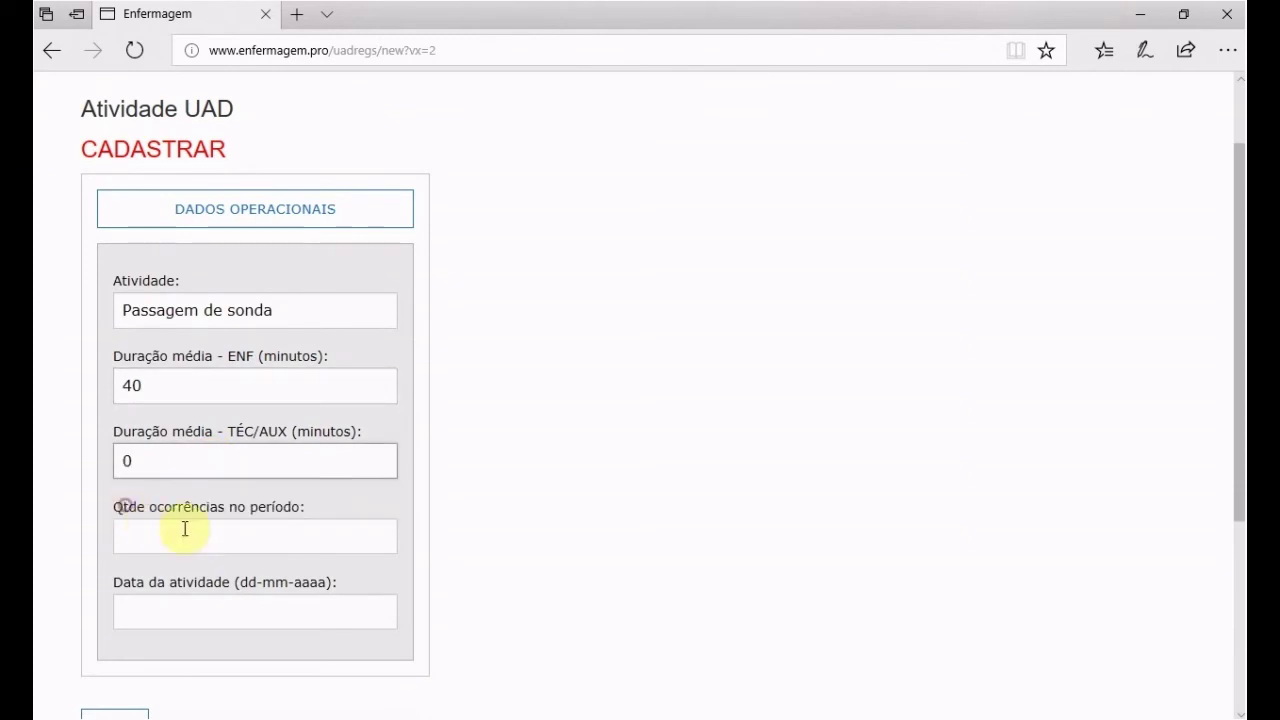
Enter 18 occurrences in the period with activity date 01/02/2017, and submit the second "Passagem de sonda" record.
click(230, 538)
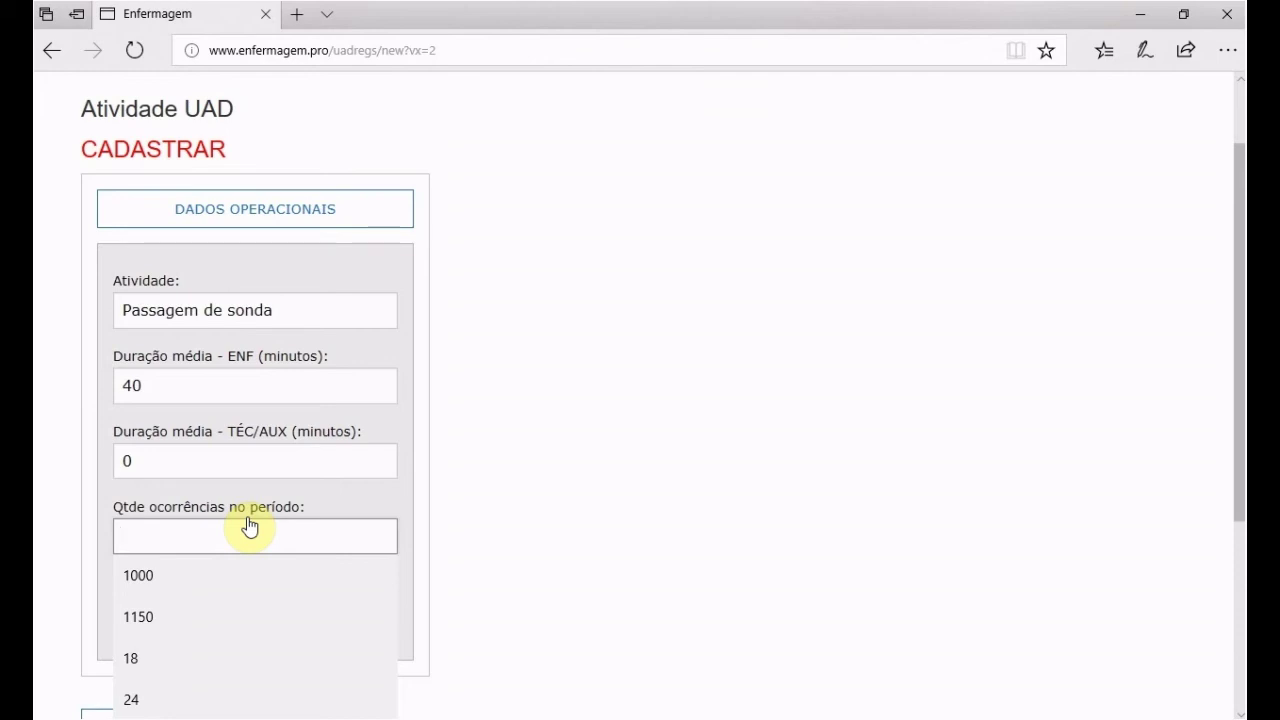
text(18)
scroll(245, 520, down, 1)
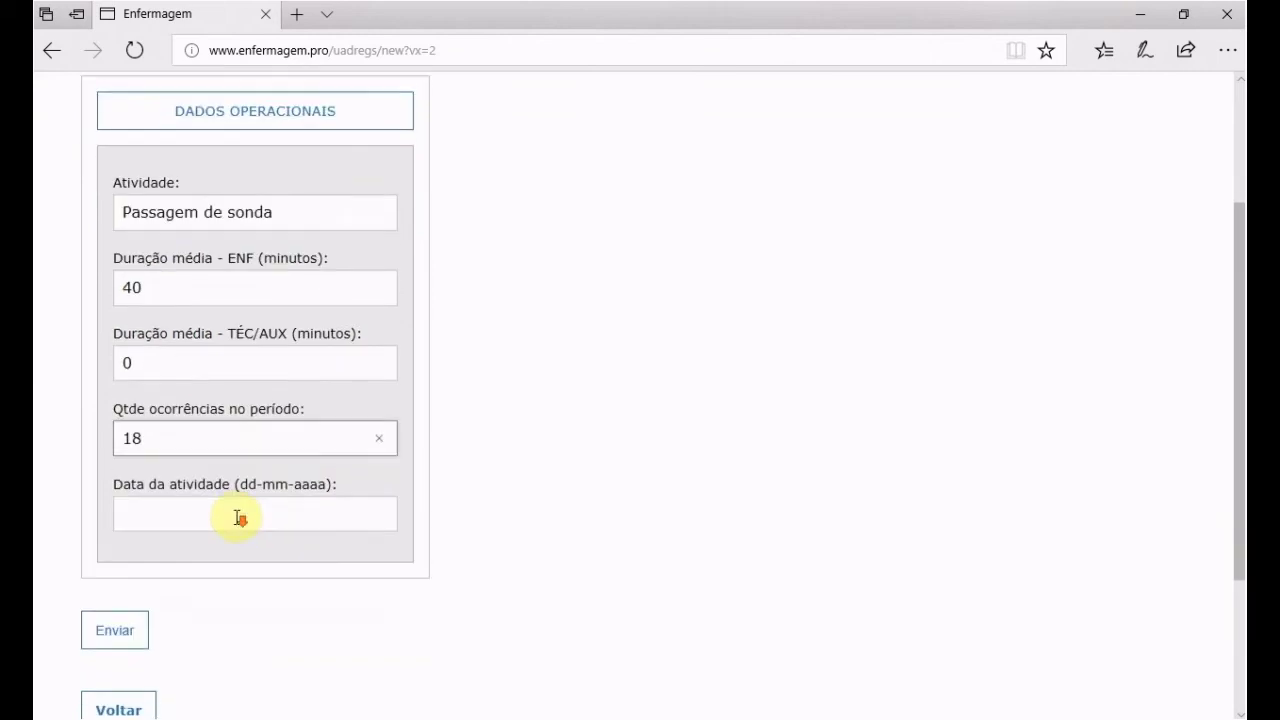
click(177, 517)
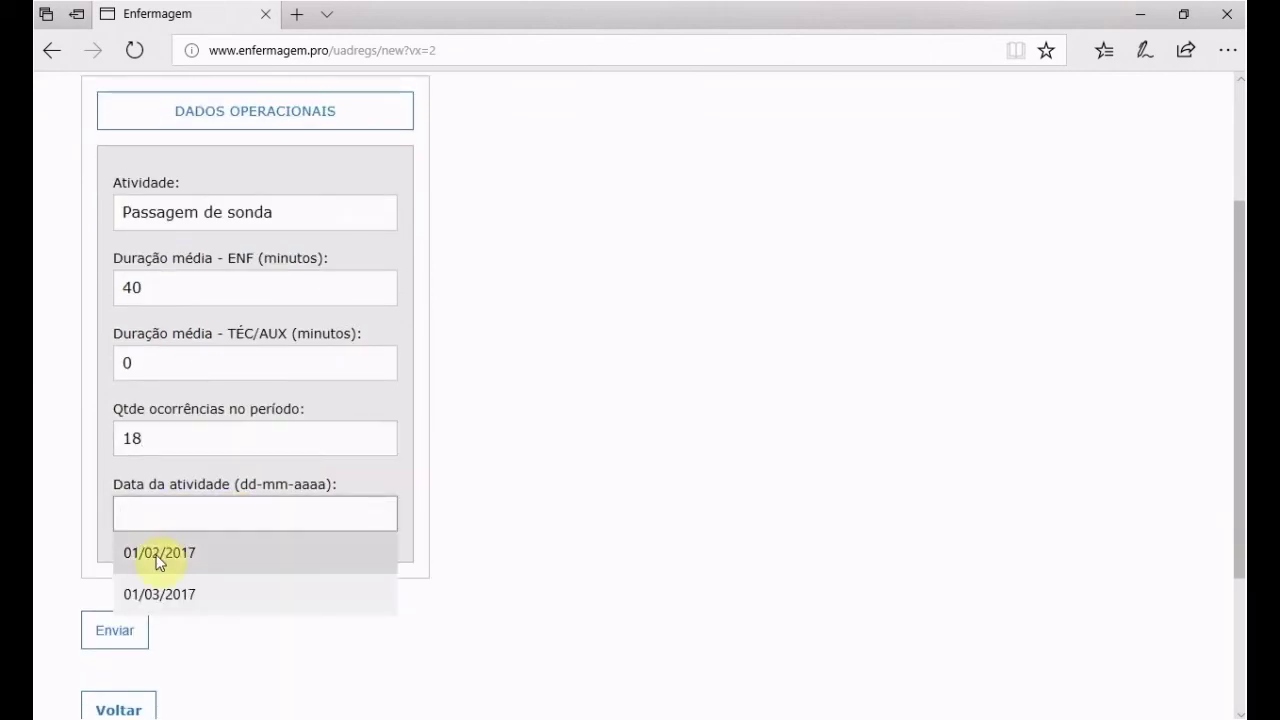
click(157, 556)
click(115, 635)
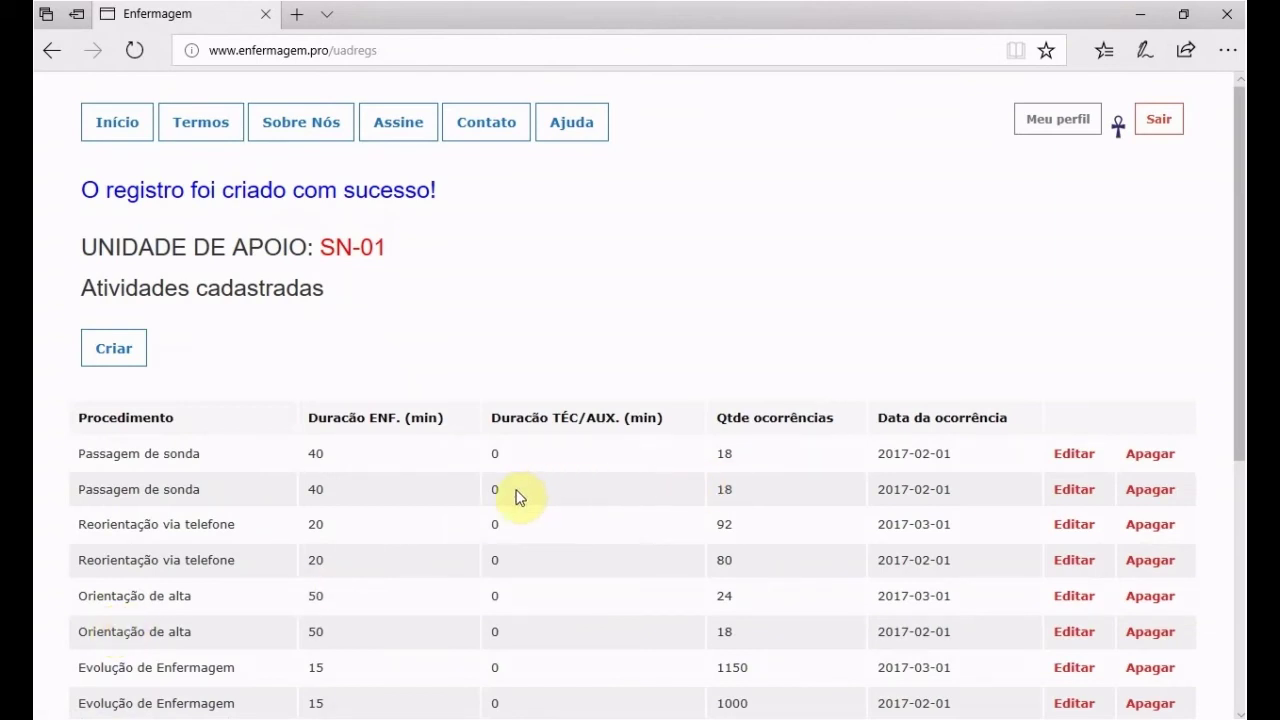
Edit the newest "Passagem de sonda" record and set its occurrences in the period to 20.
scroll(518, 497, down, 1)
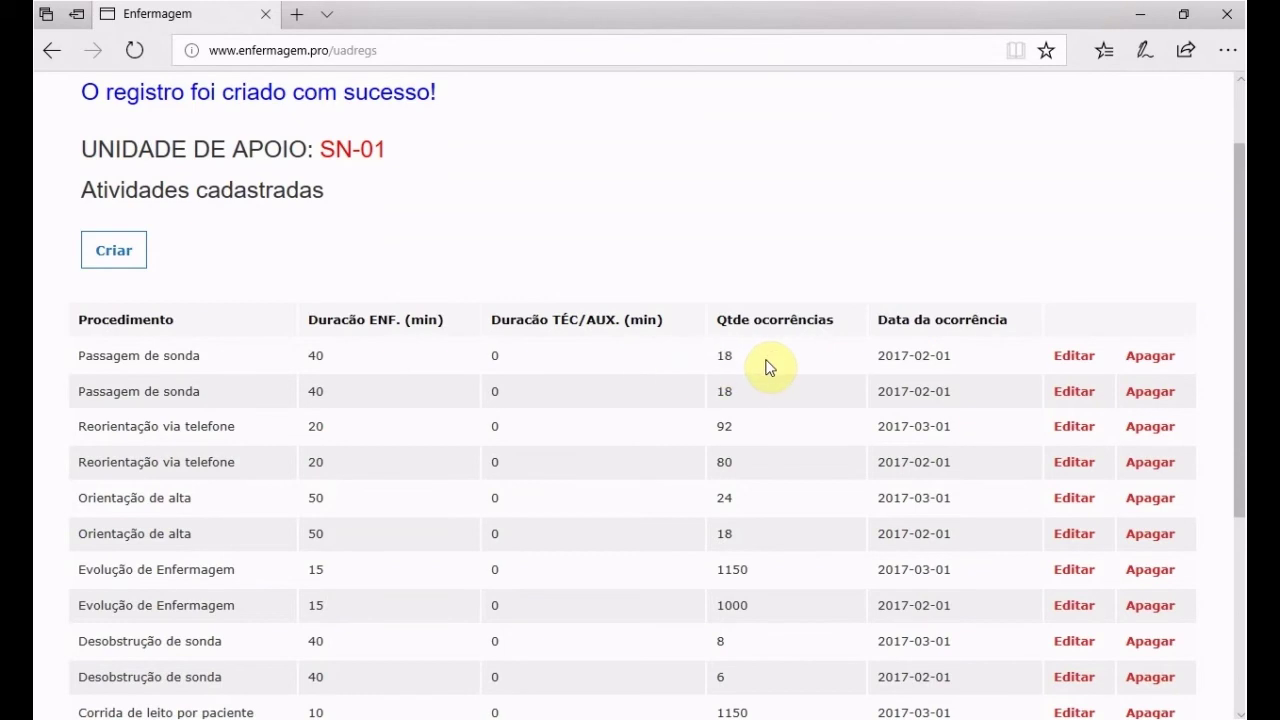
click(1074, 358)
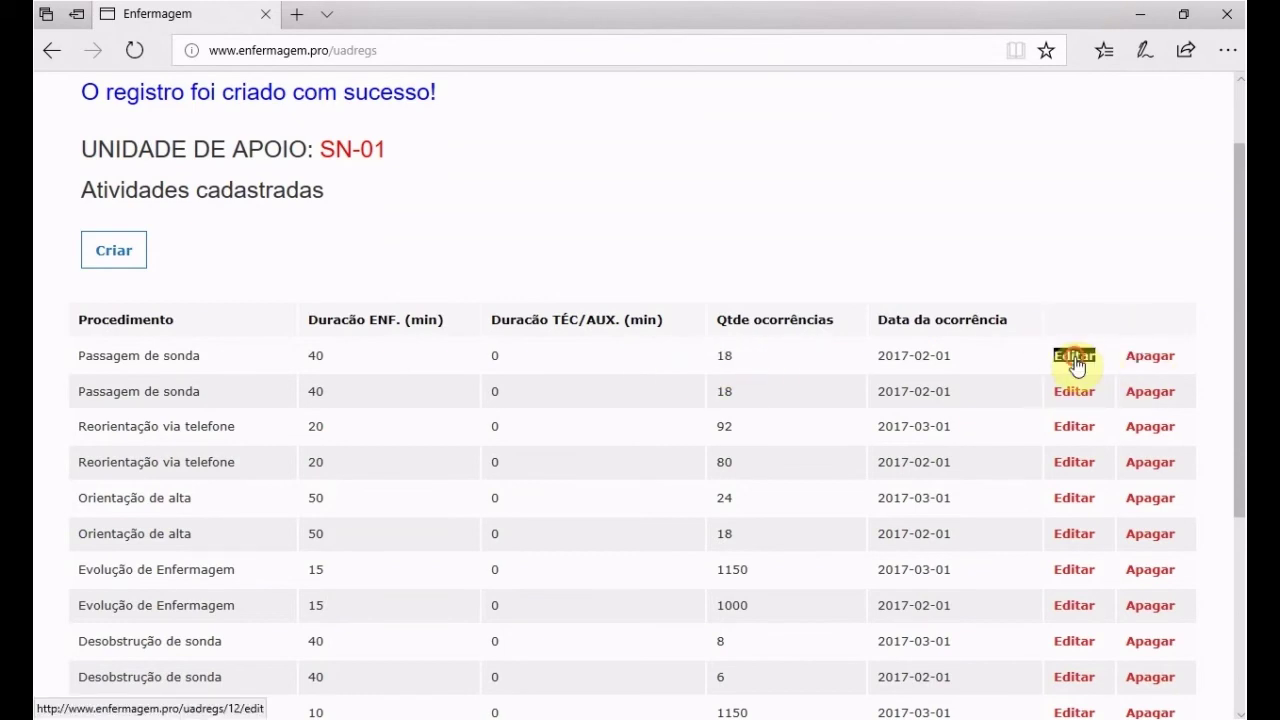
scroll(320, 506, down, 2)
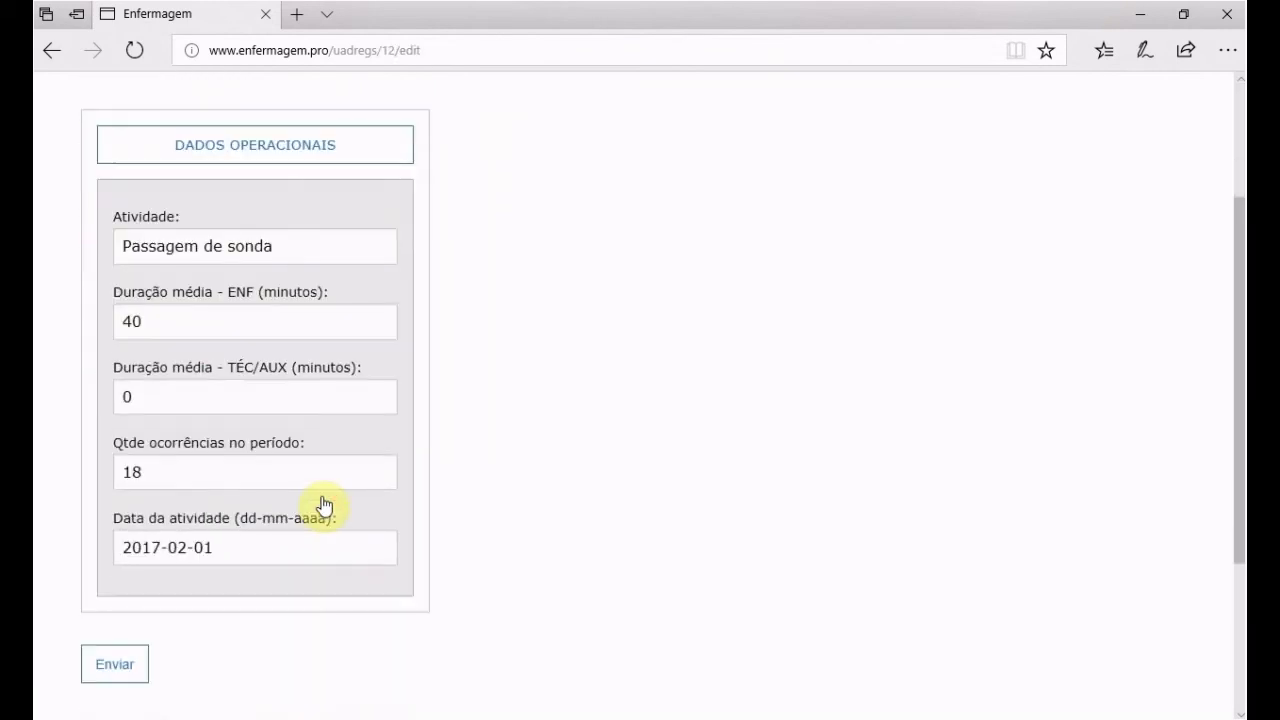
click(193, 476)
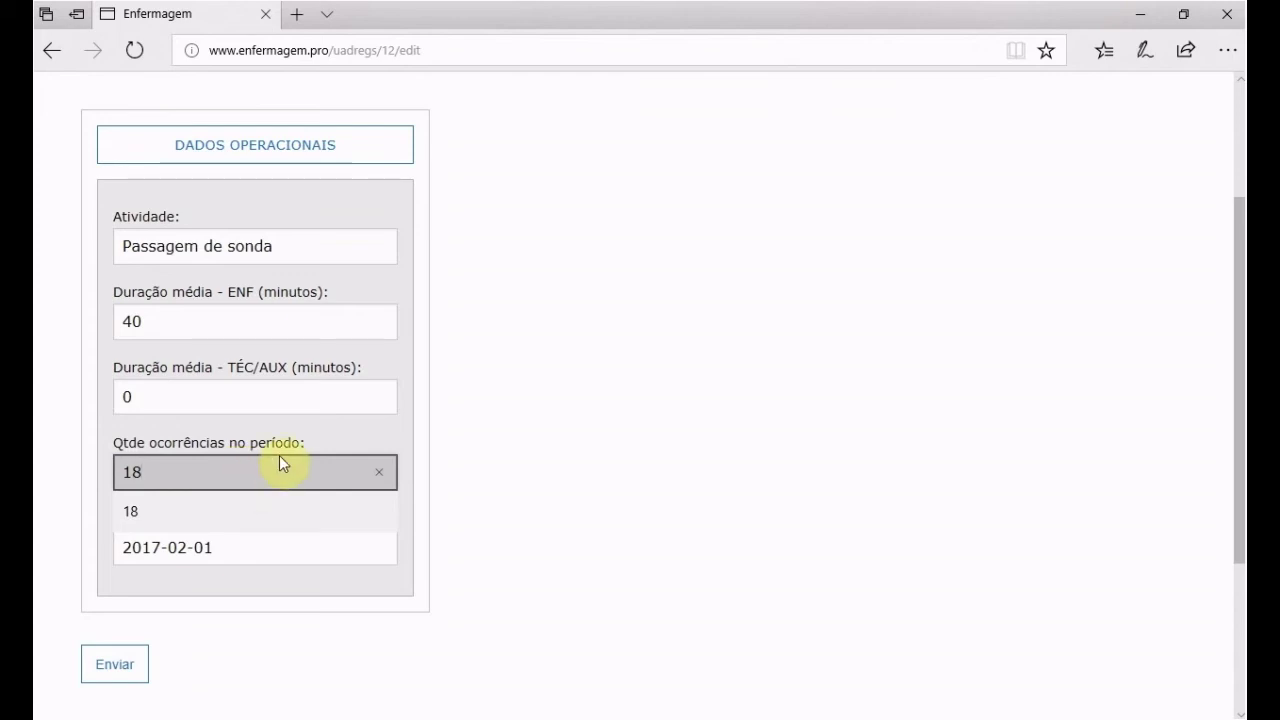
key(BackSpace)
key(BackSpace)
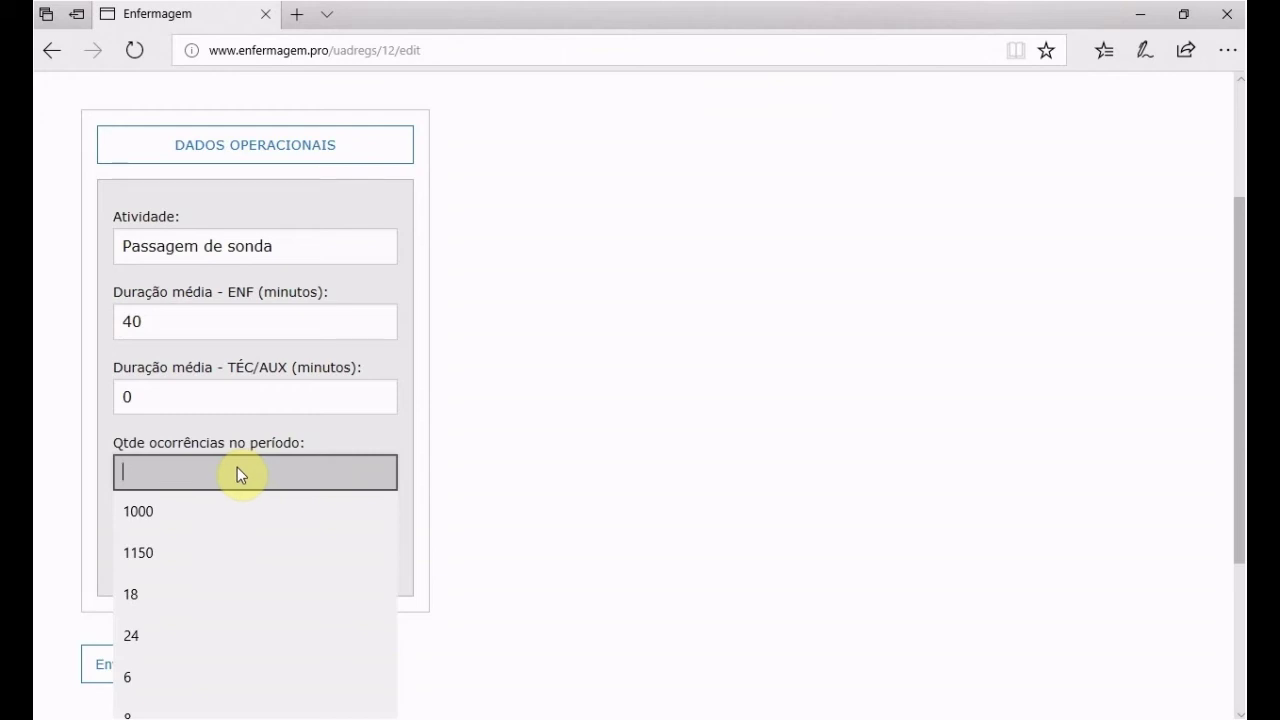
text(20)
click(538, 532)
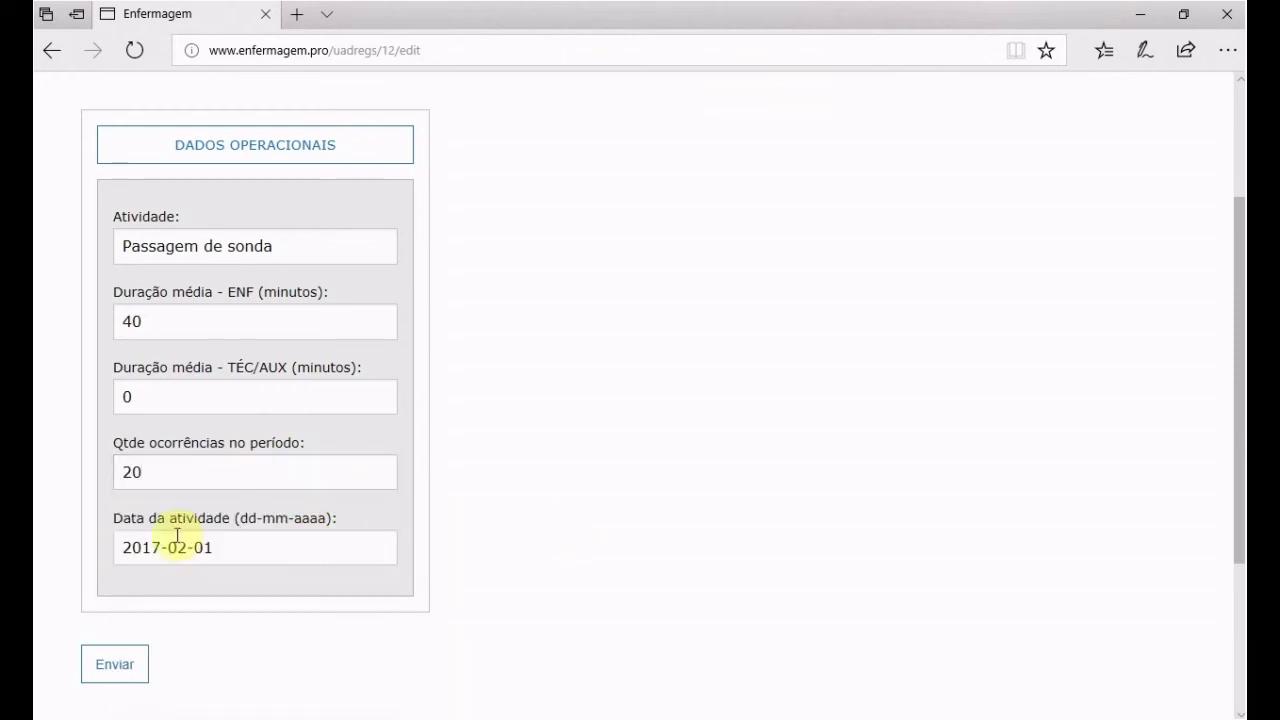
Change the activity date of this "Passagem de sonda" record to 2017-03-01 and submit the update.
click(226, 561)
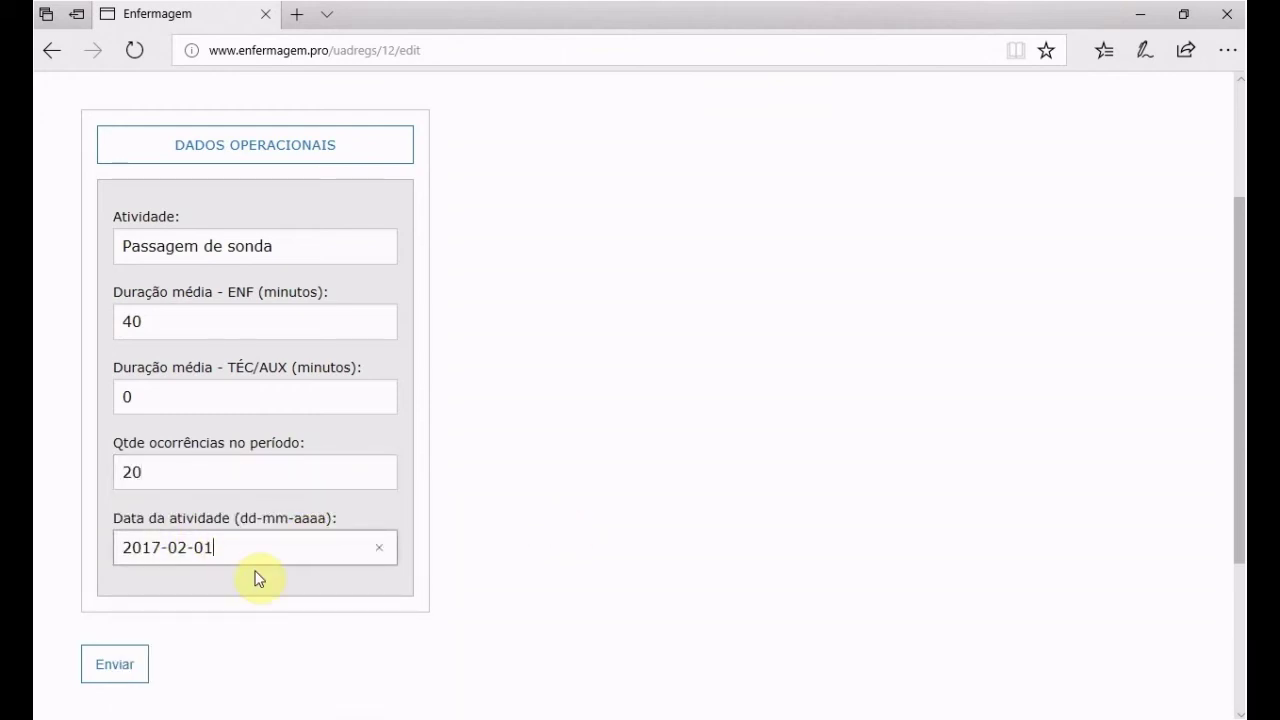
key(Left)
key(Left)
key(Left)
text(3)
key(Delete)
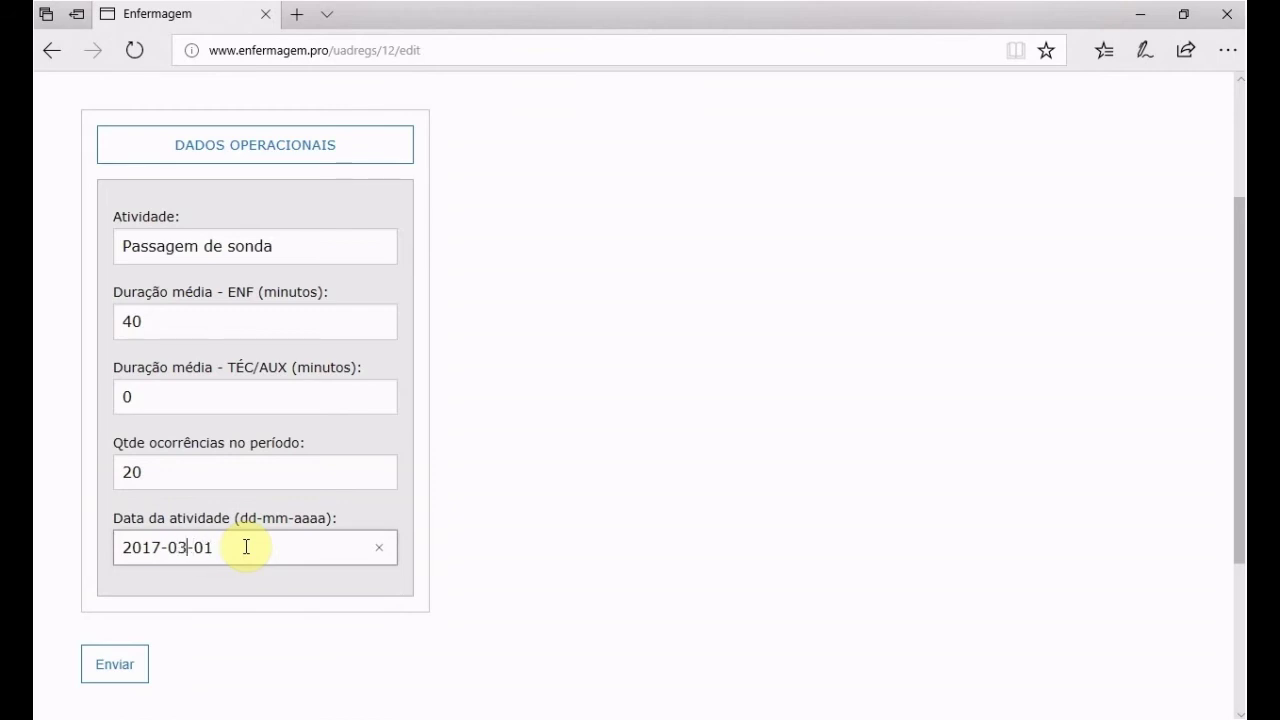
click(116, 677)
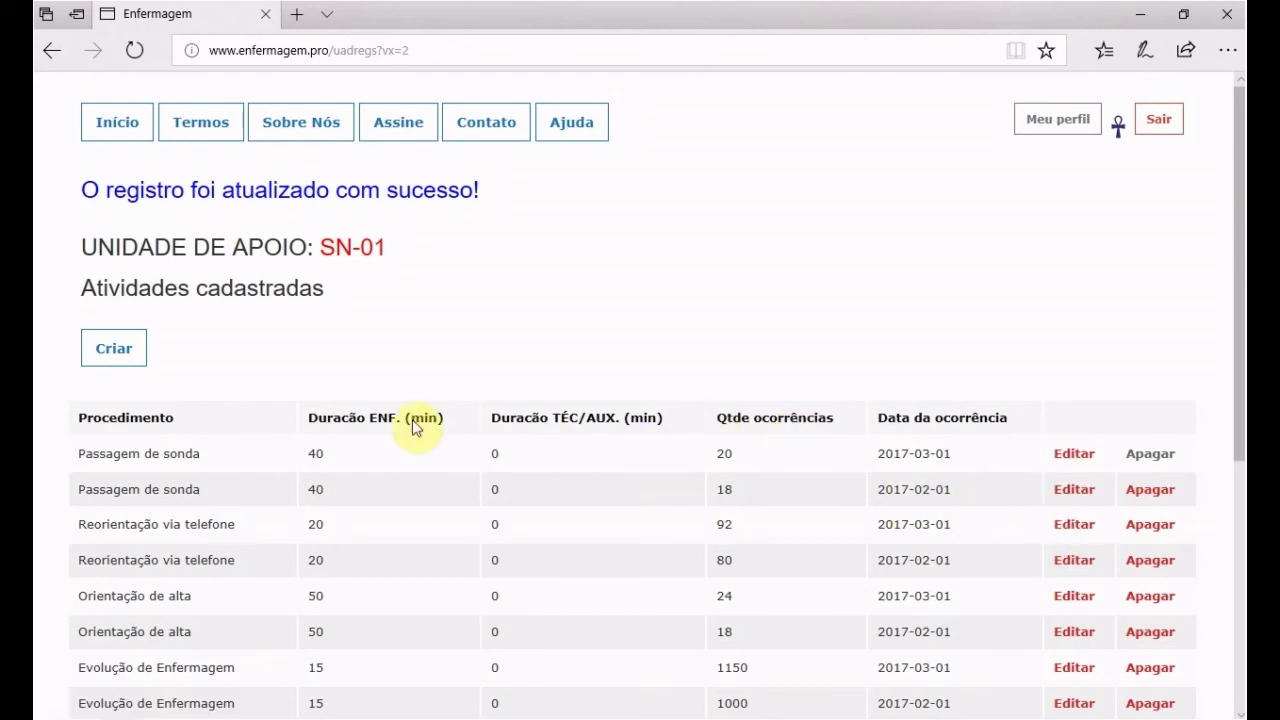
Start a "Registro de indicadores" activity record with average durations of 60 minutes for ENF and 0 for TÉC/AUX.
click(107, 347)
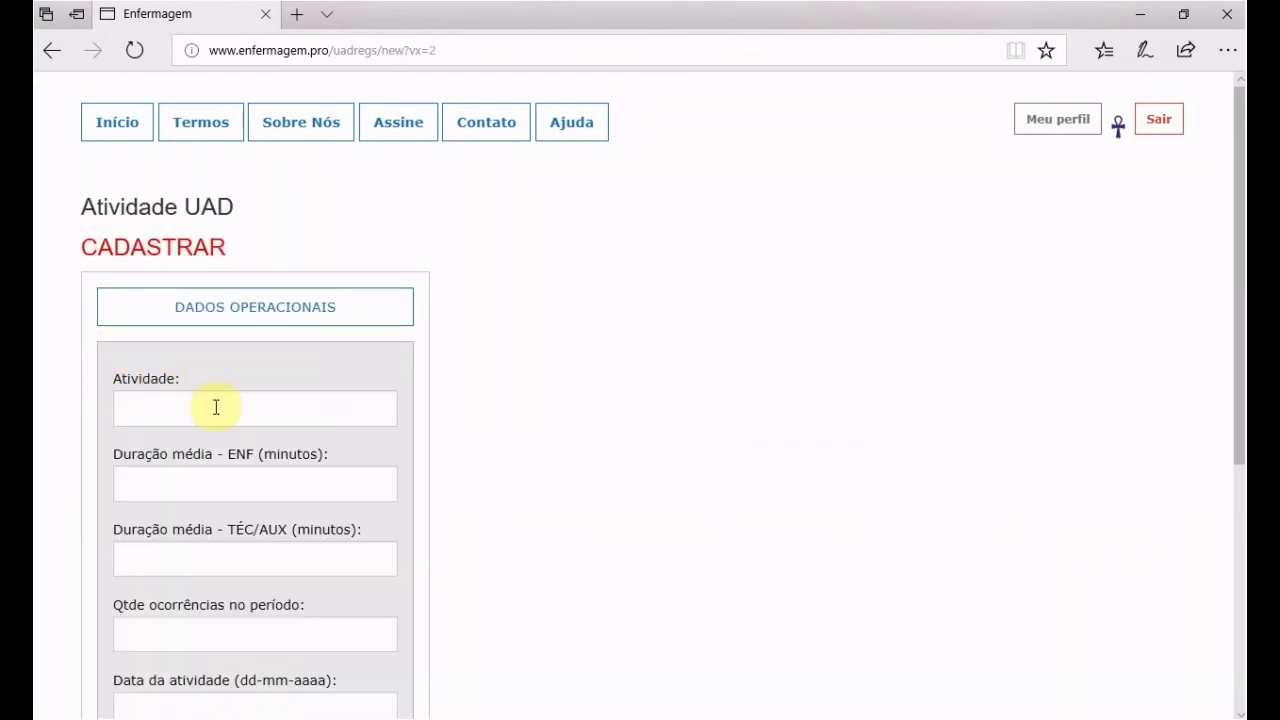
scroll(216, 407, down, 2)
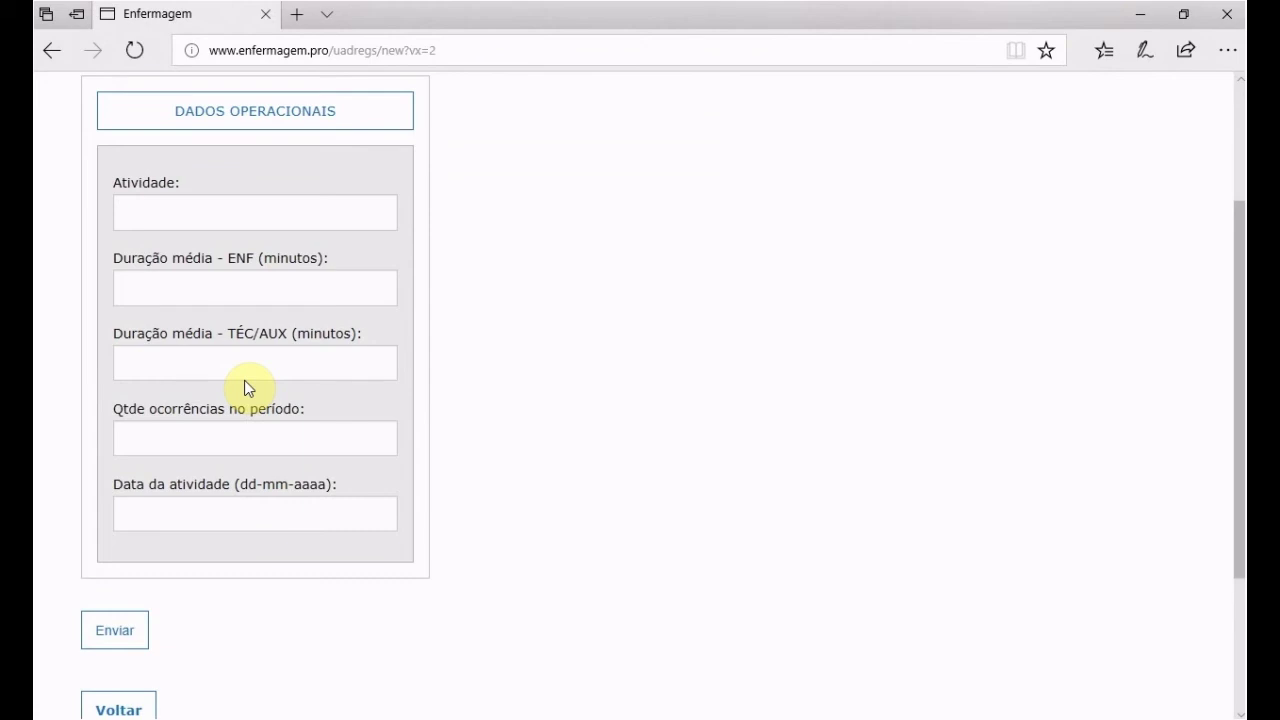
click(292, 215)
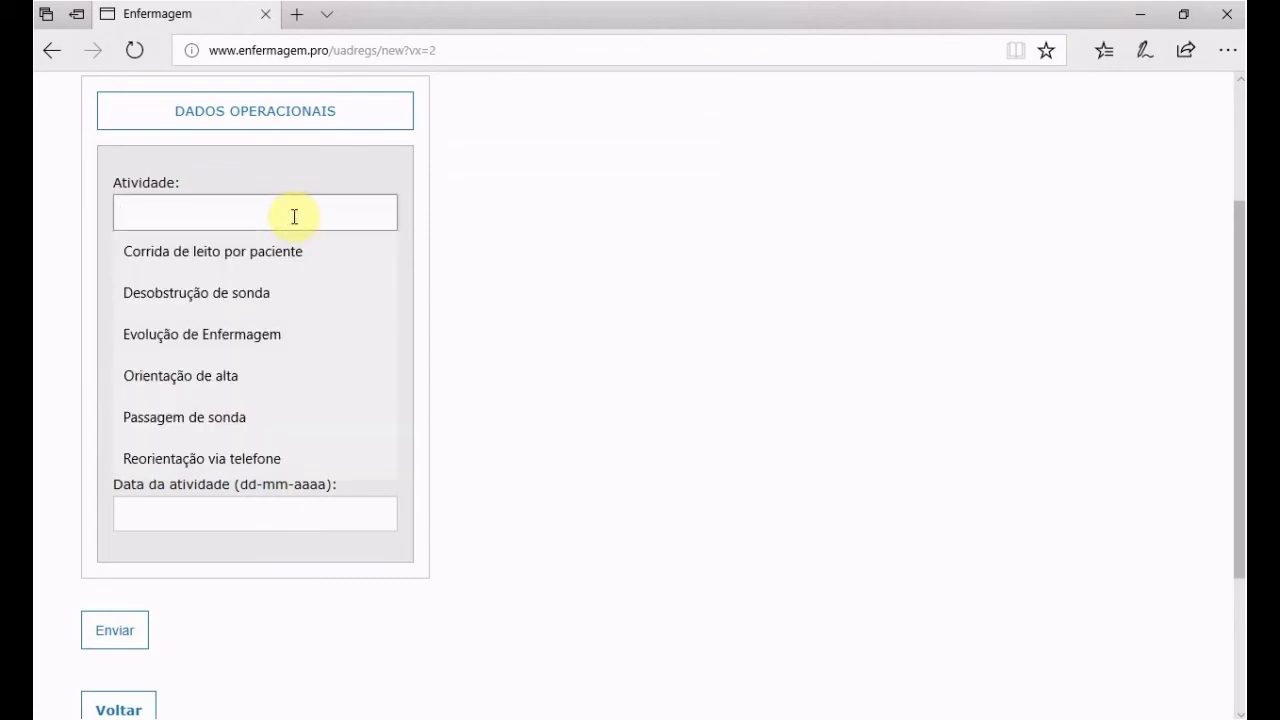
text(Regi)
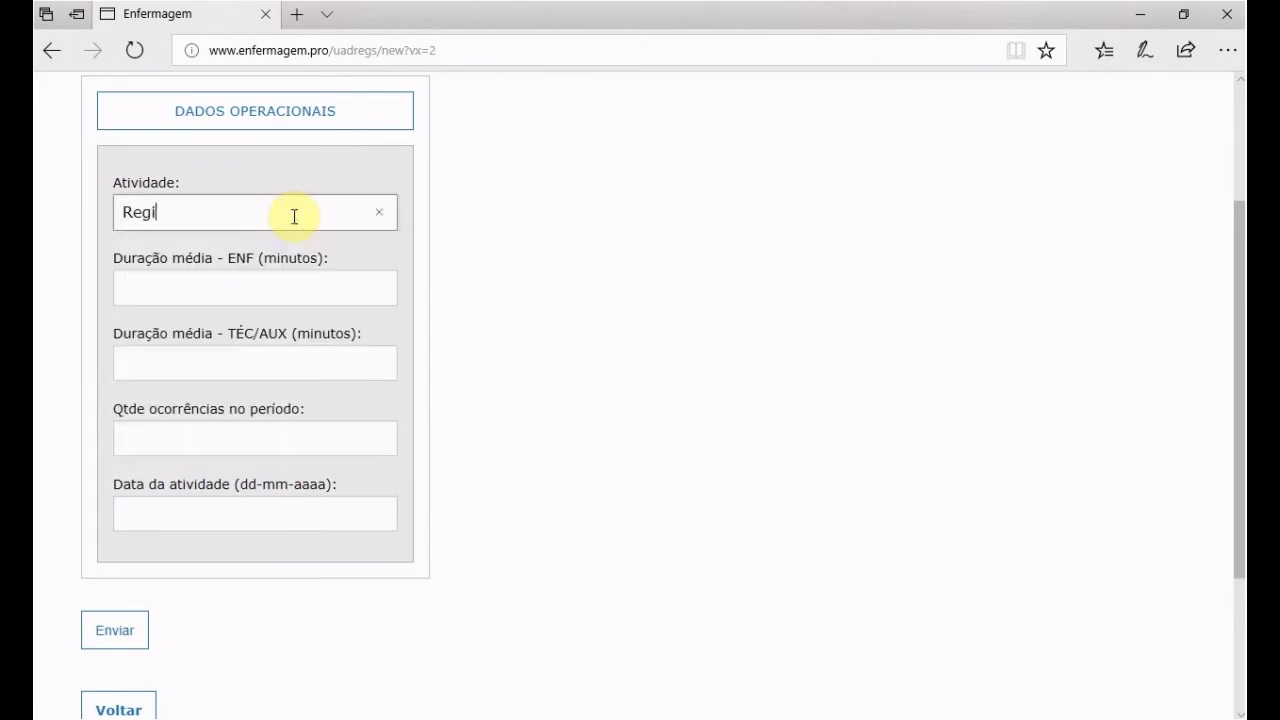
text(stro de indicadores)
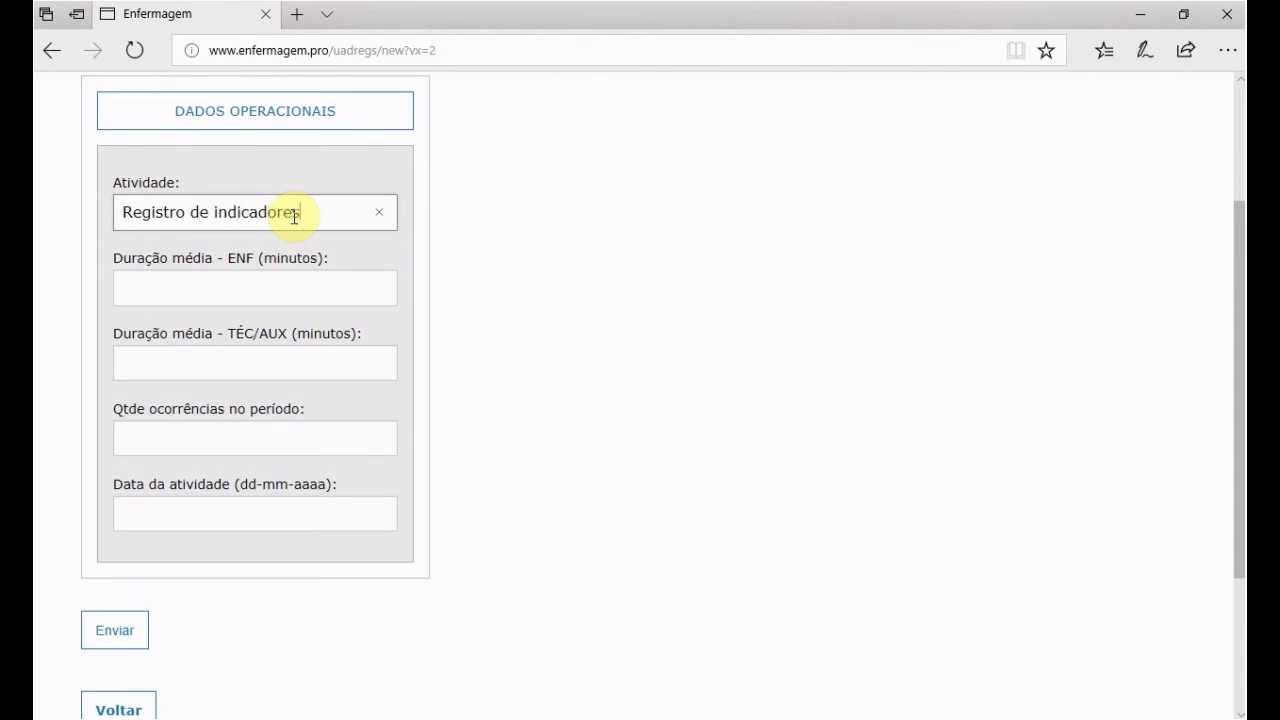
click(272, 288)
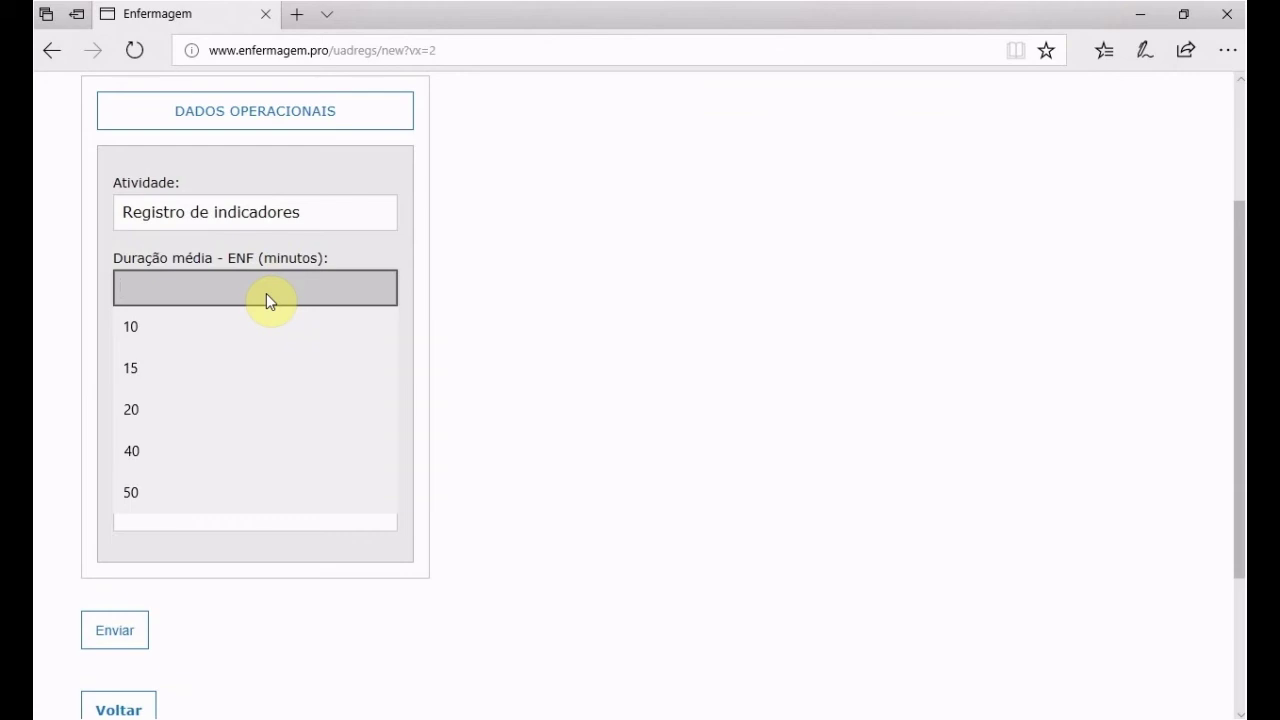
text(60)
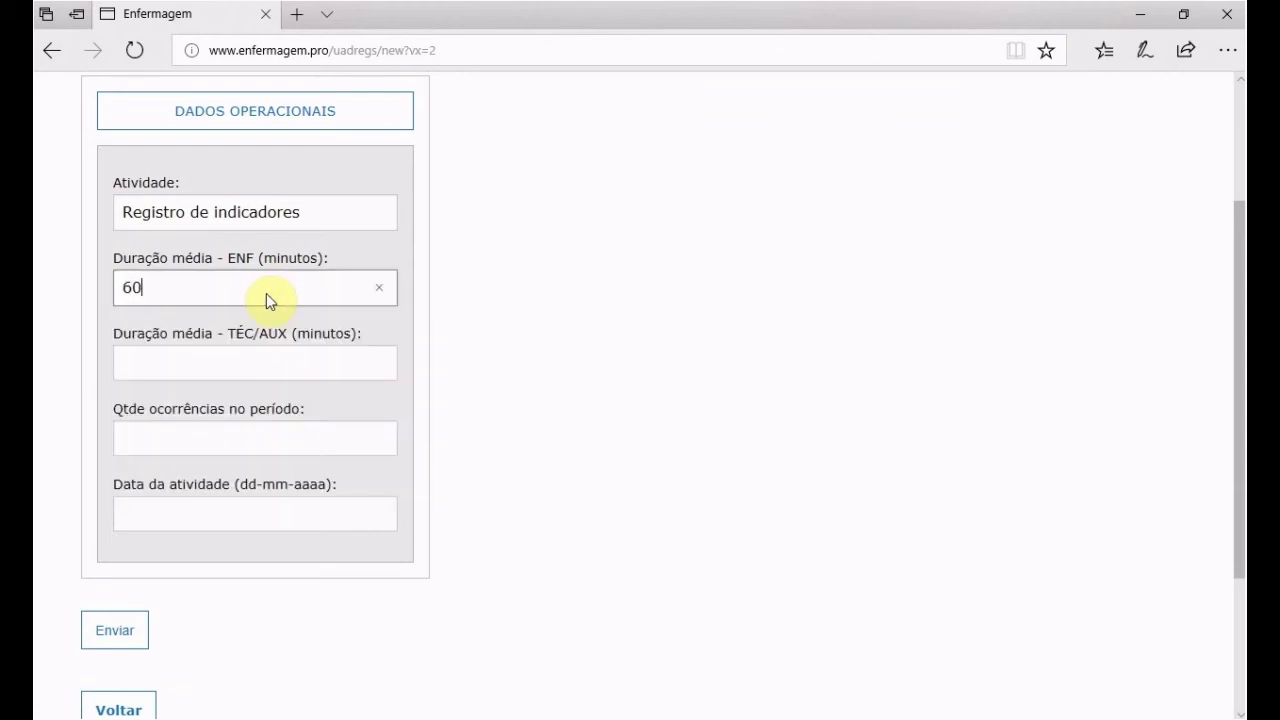
click(263, 357)
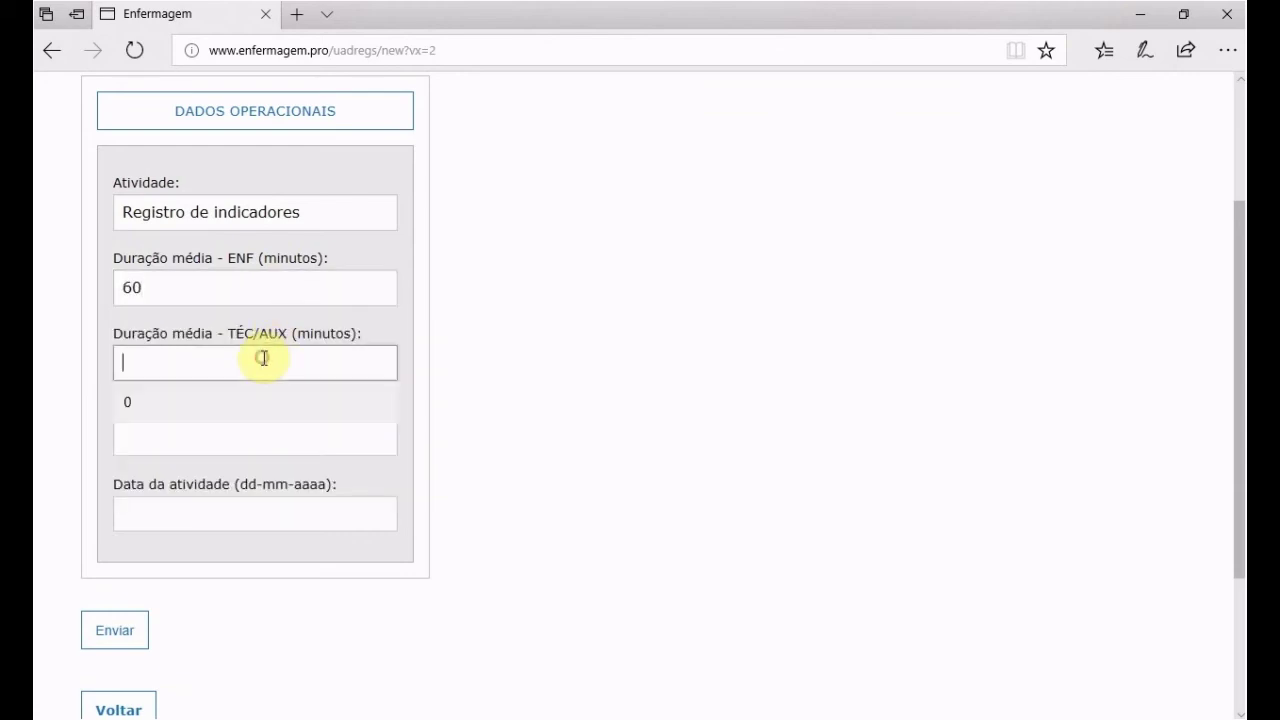
click(200, 402)
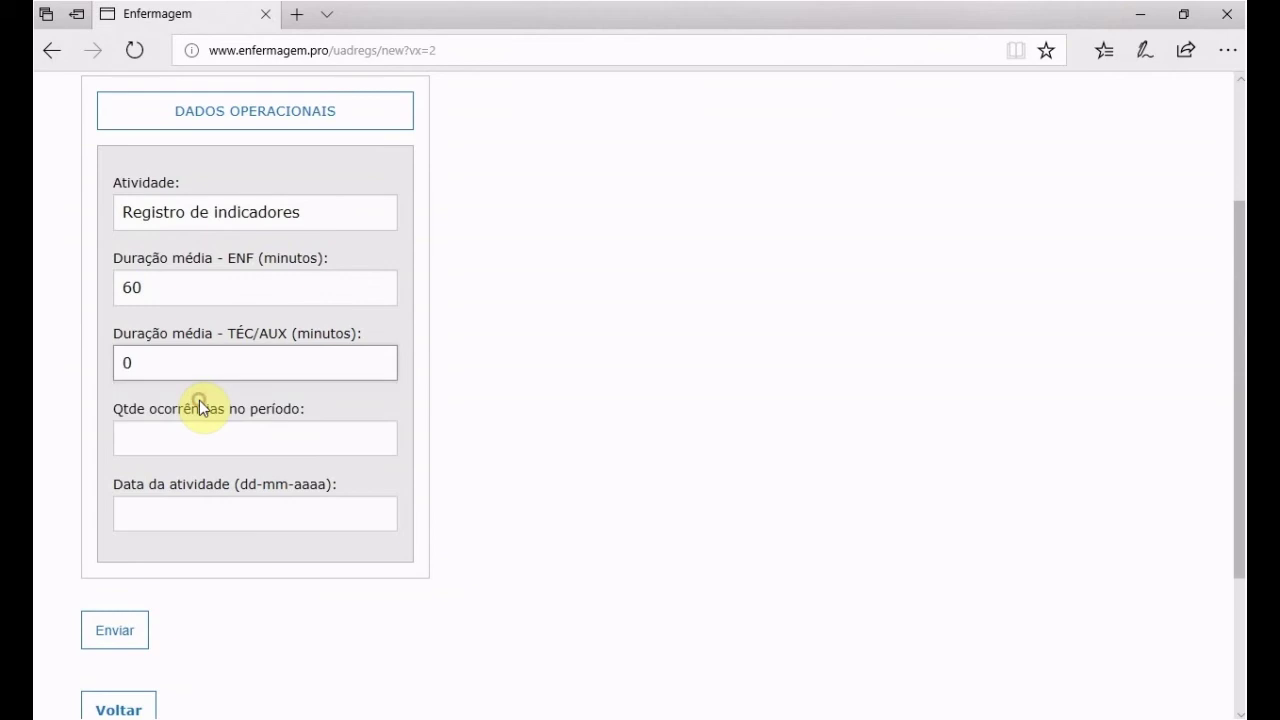
Enter 20 occurrences in the period with activity date 01/02/2017, and submit the "Registro de indicadores" record.
click(289, 440)
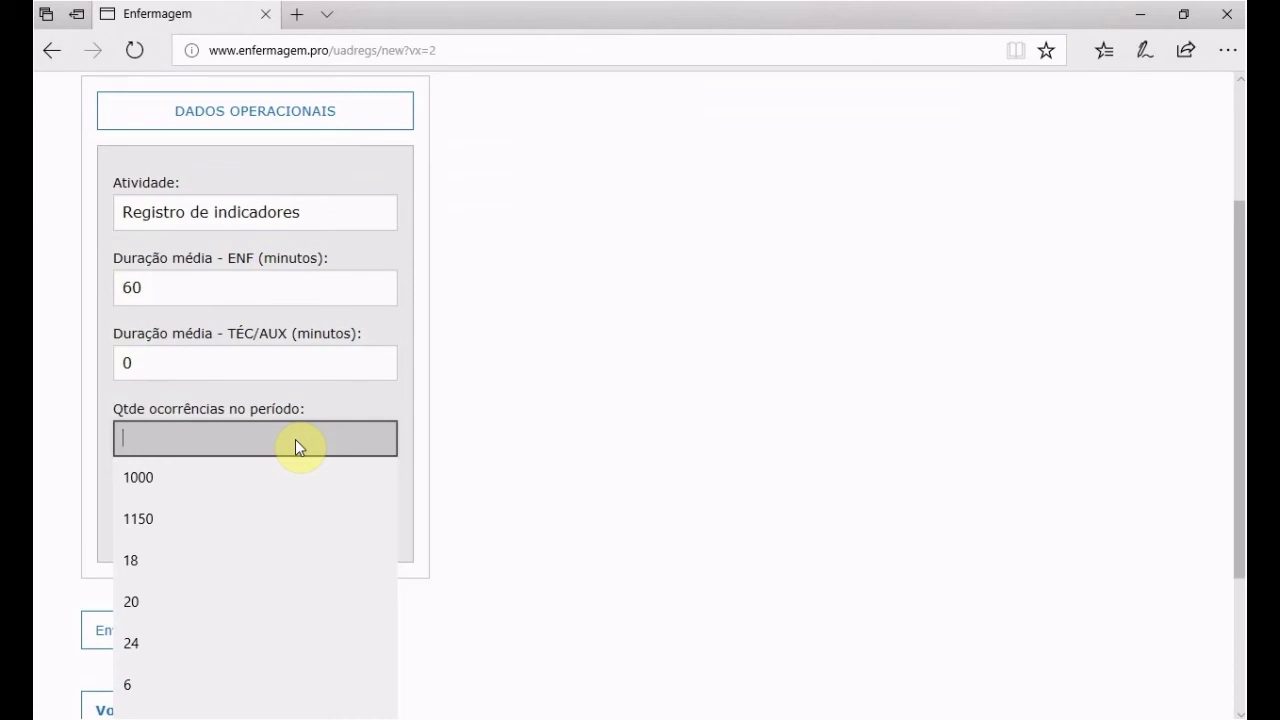
text(20)
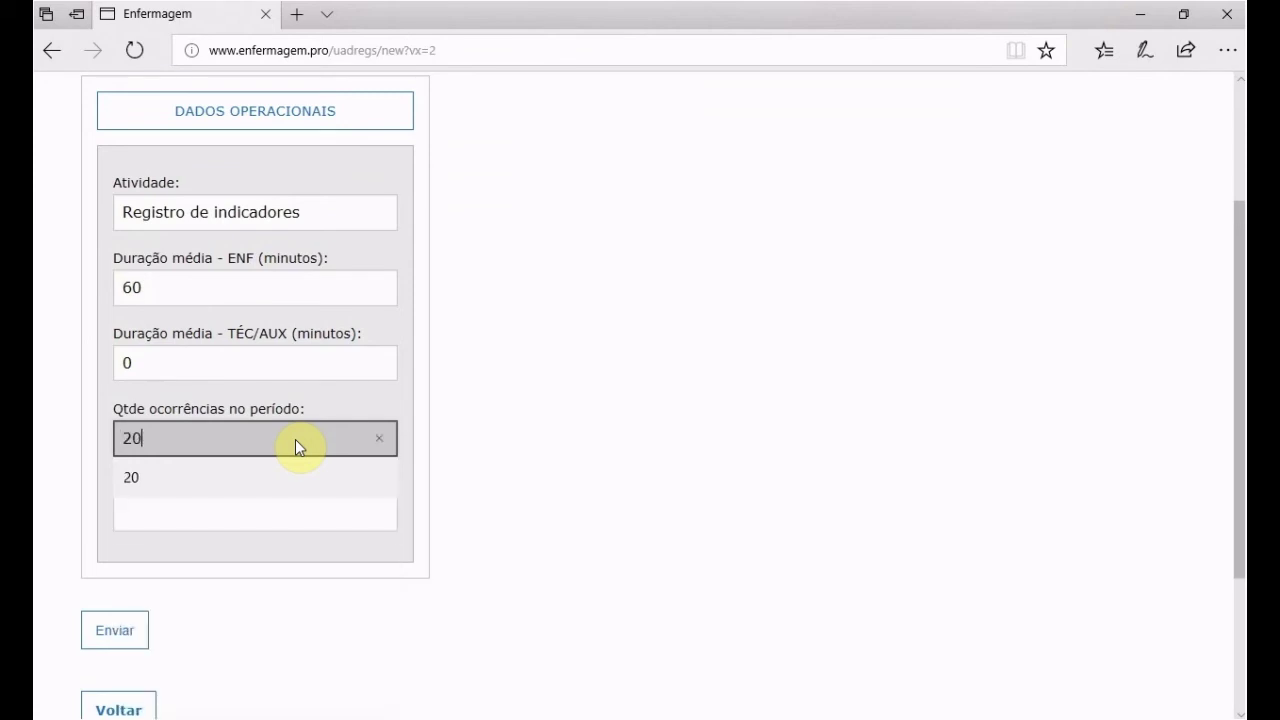
click(510, 462)
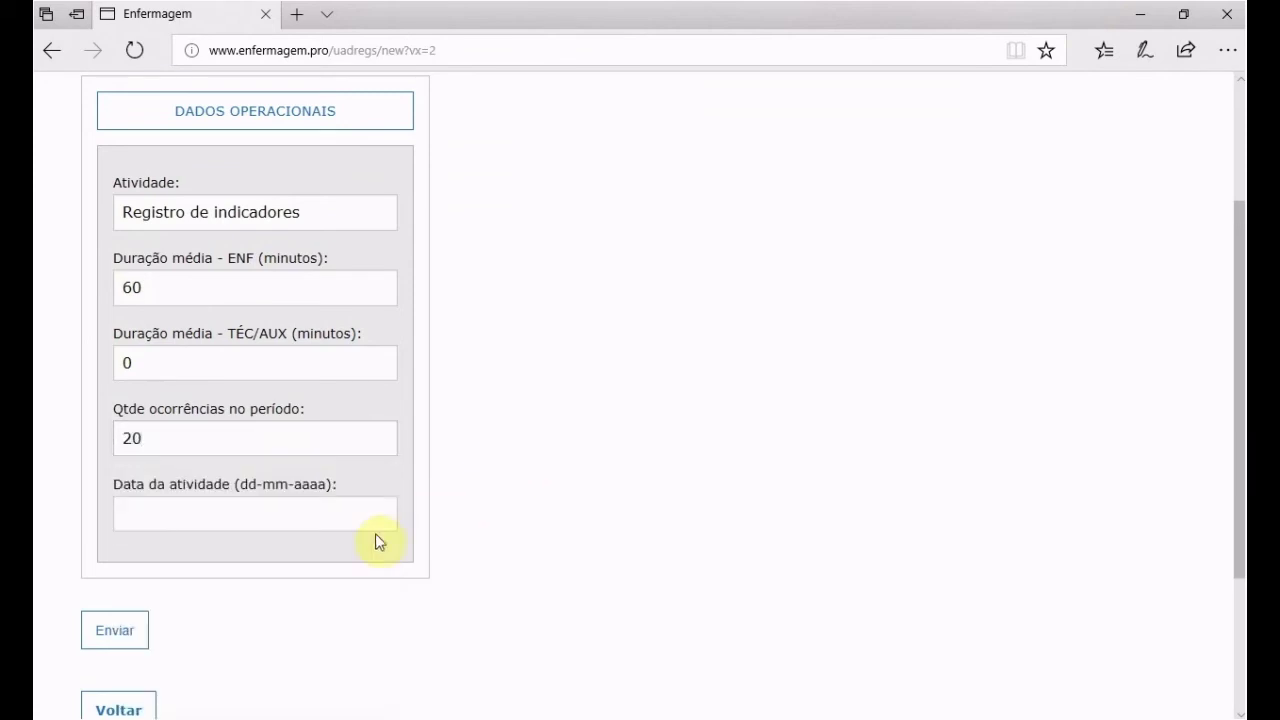
click(265, 518)
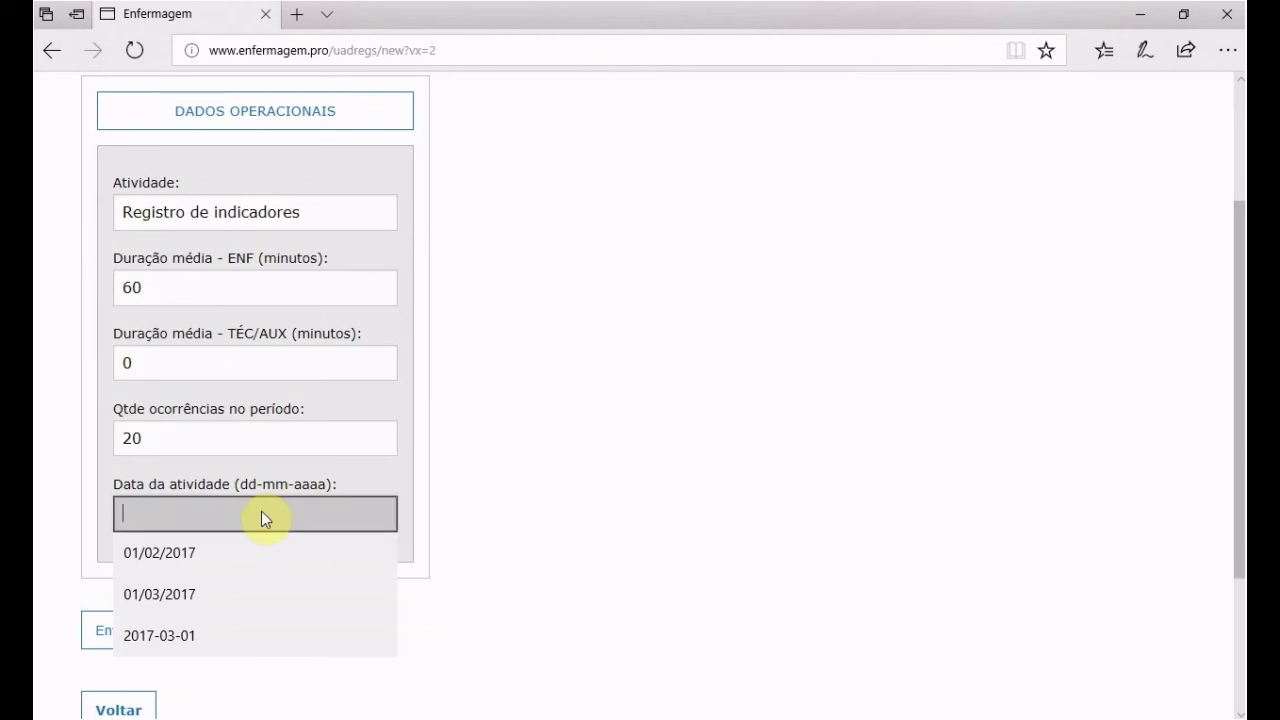
click(126, 556)
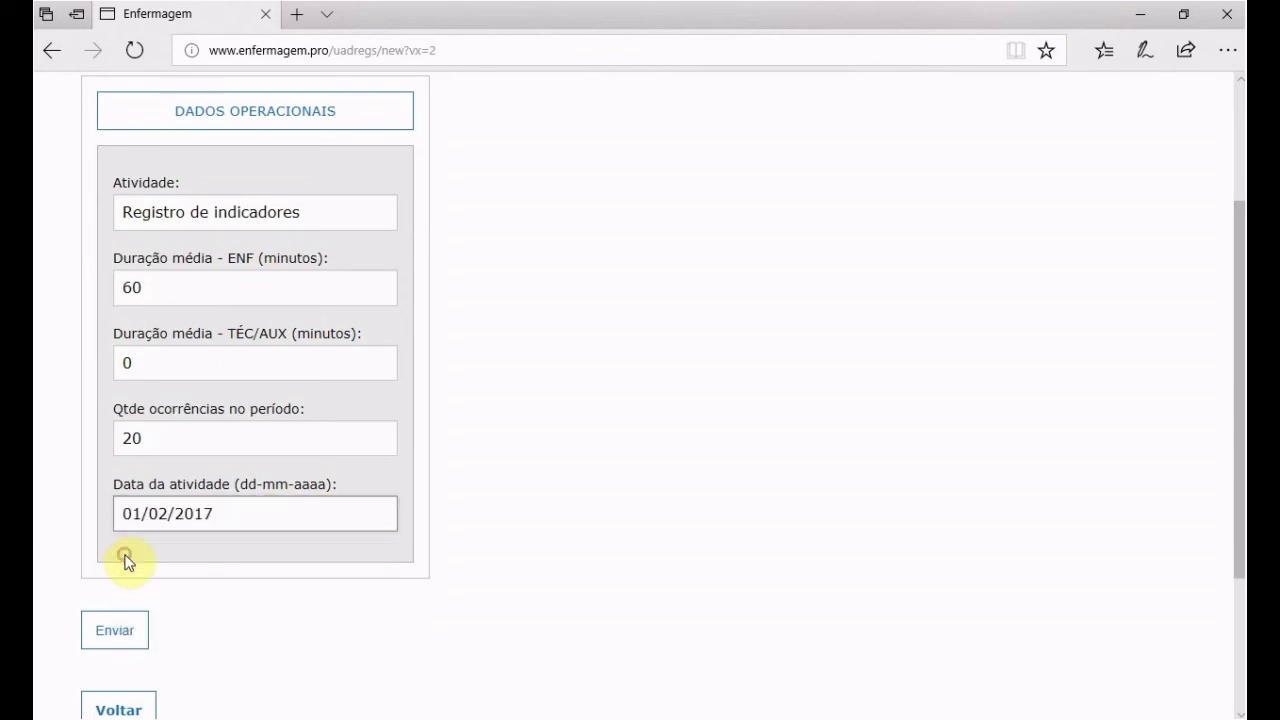
click(112, 648)
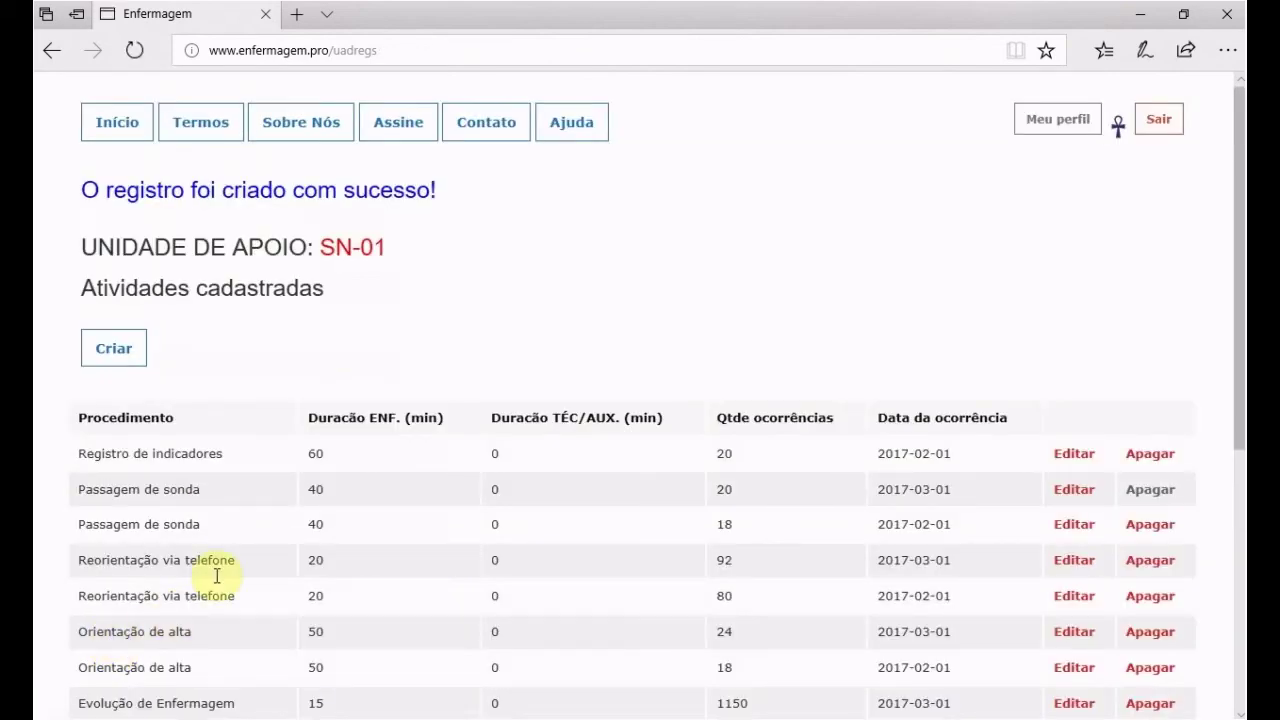
Start another "Registro de indicadores" activity record with average durations of 60 minutes for ENF and 0 for TÉC/AUX.
click(122, 350)
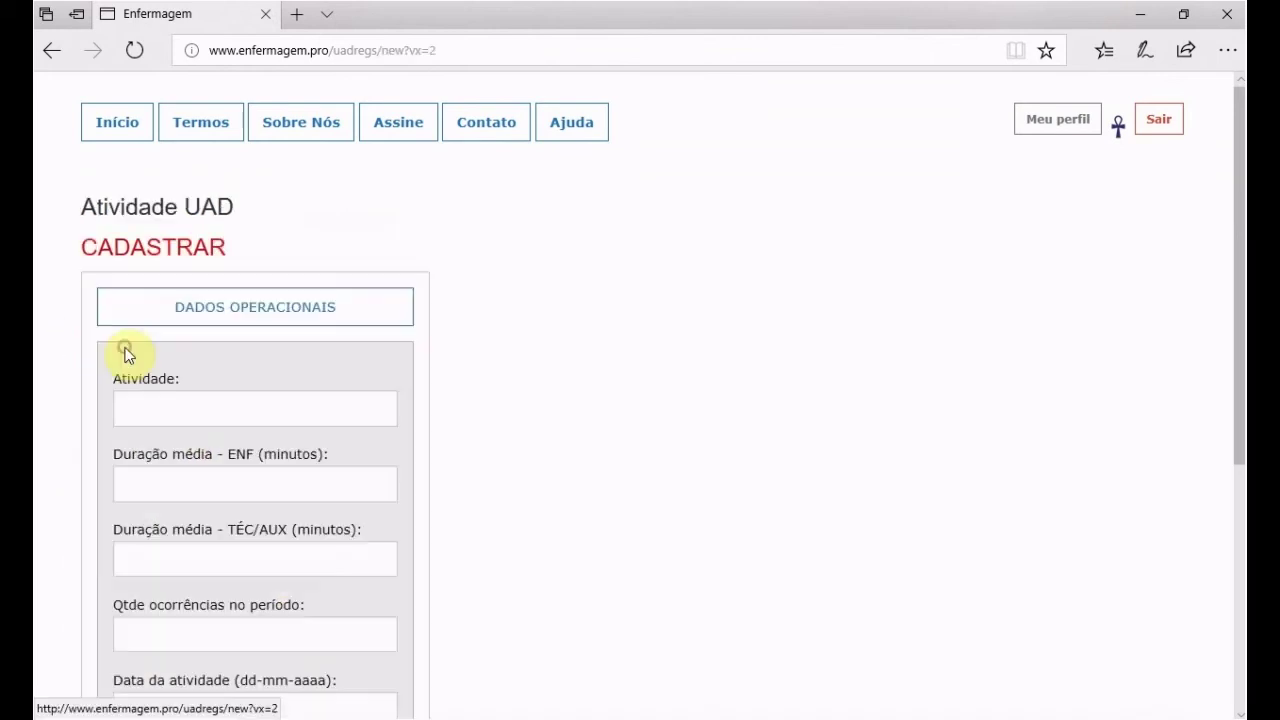
click(191, 414)
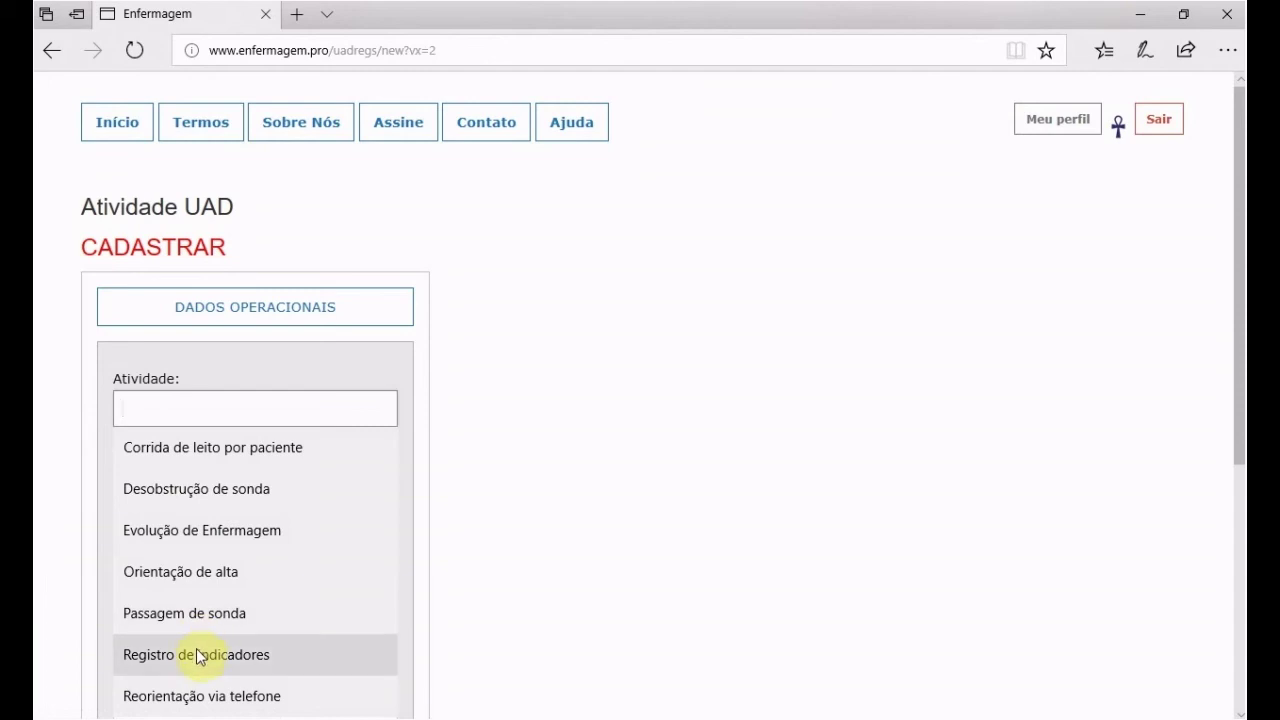
click(196, 655)
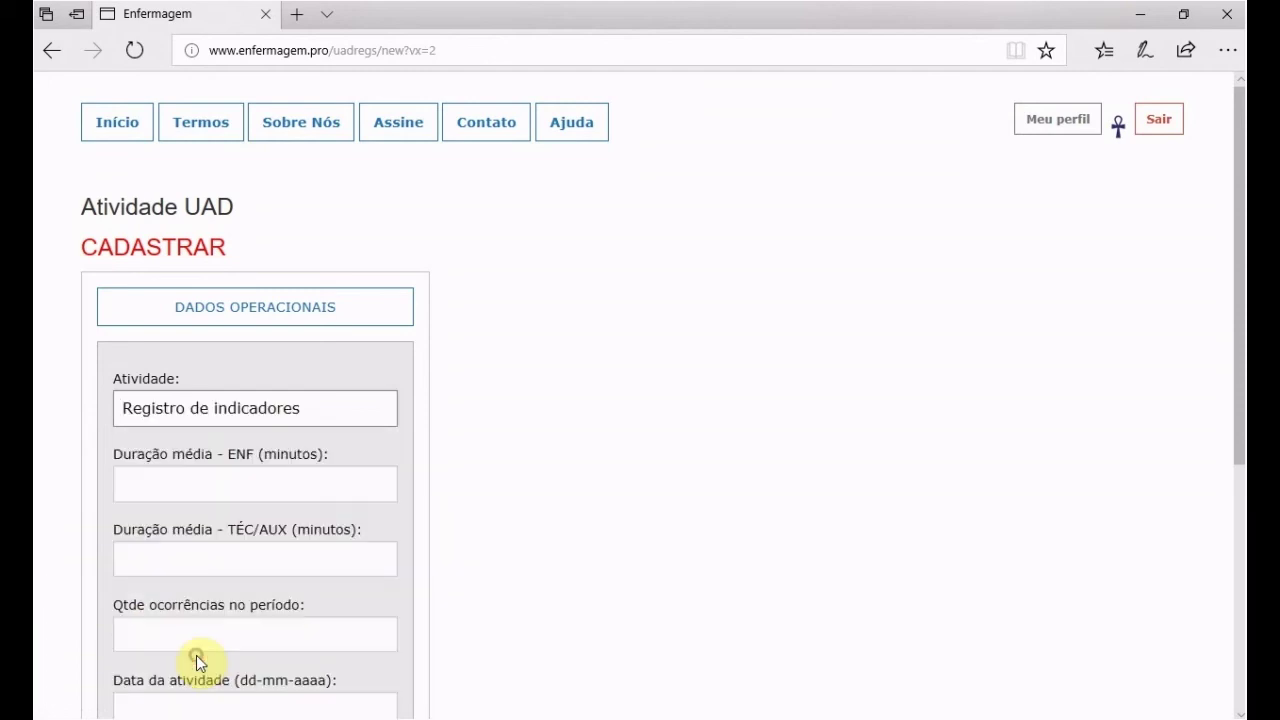
click(259, 487)
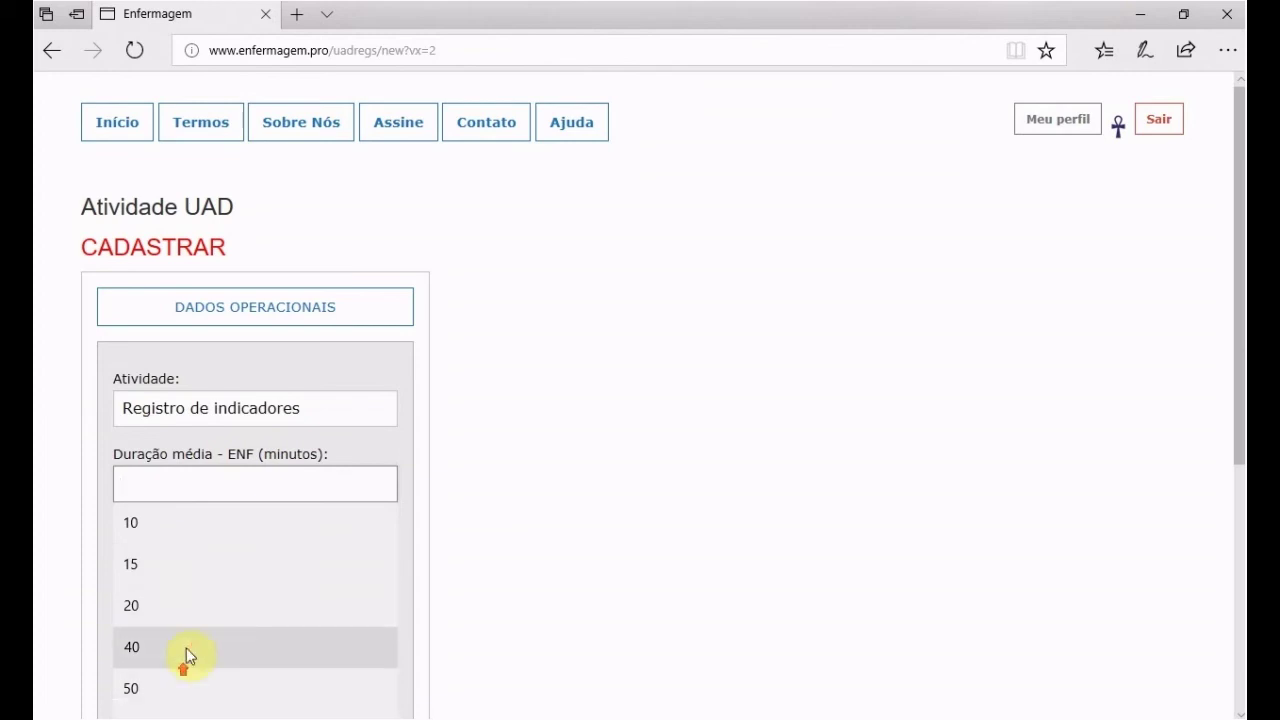
click(226, 485)
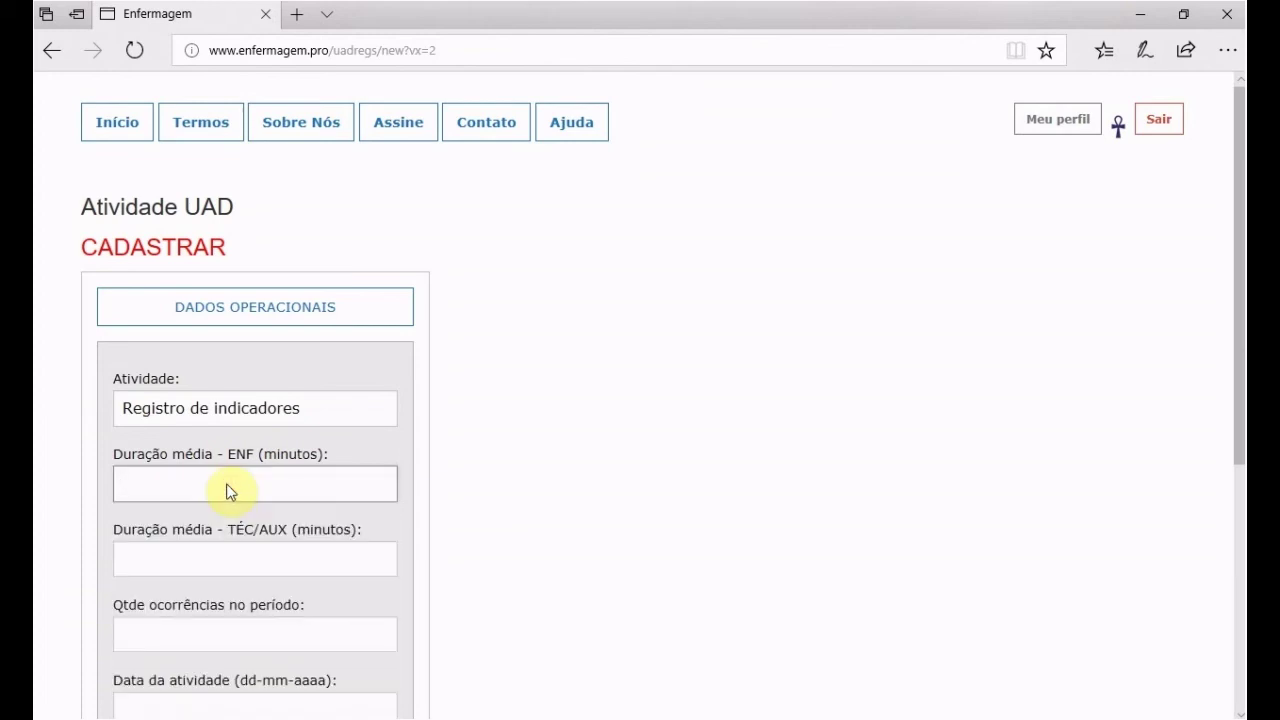
text(60)
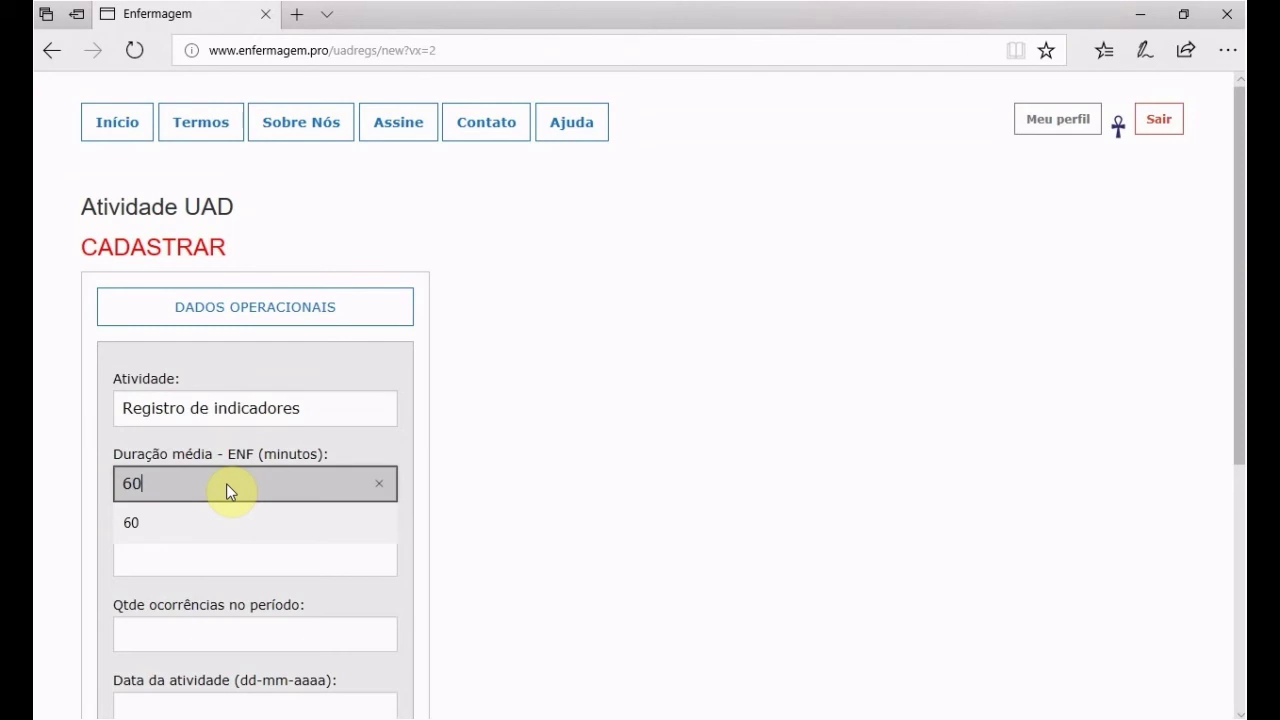
click(196, 560)
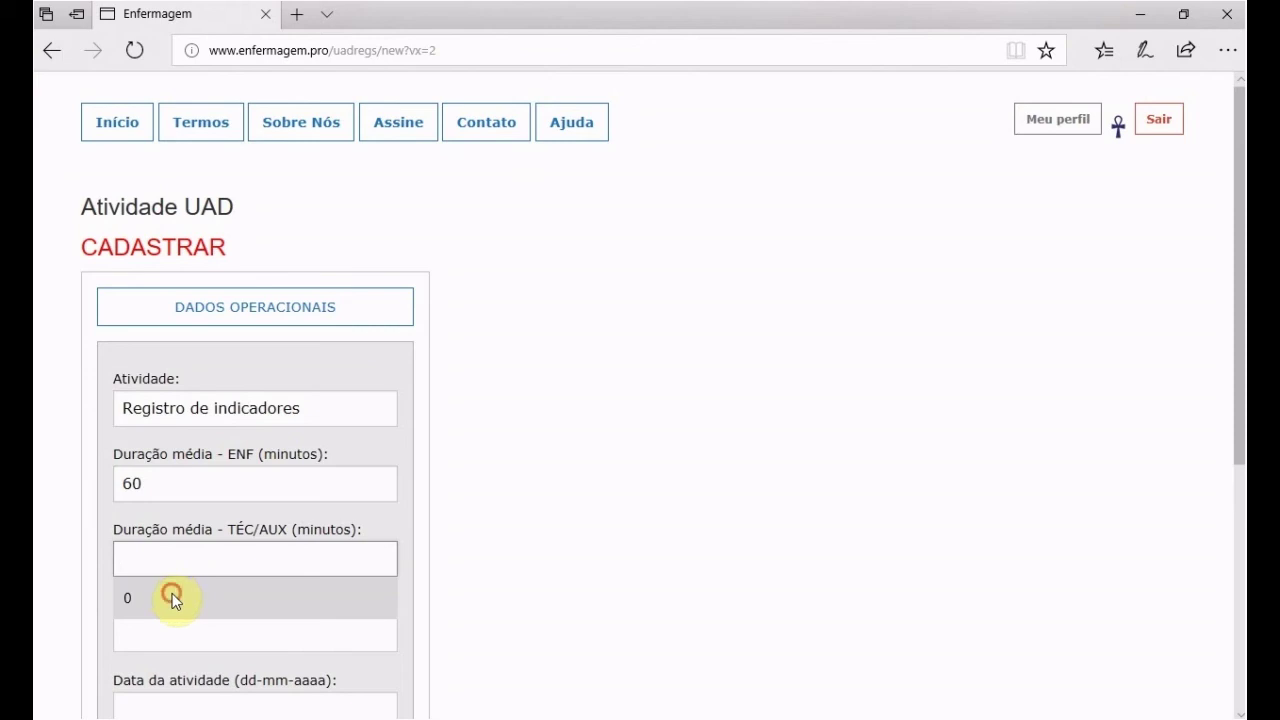
click(178, 596)
Enter 23 occurrences in the period with activity date 01/03/2017, and submit the "Registro de indicadores" record.
scroll(590, 545, down, 2)
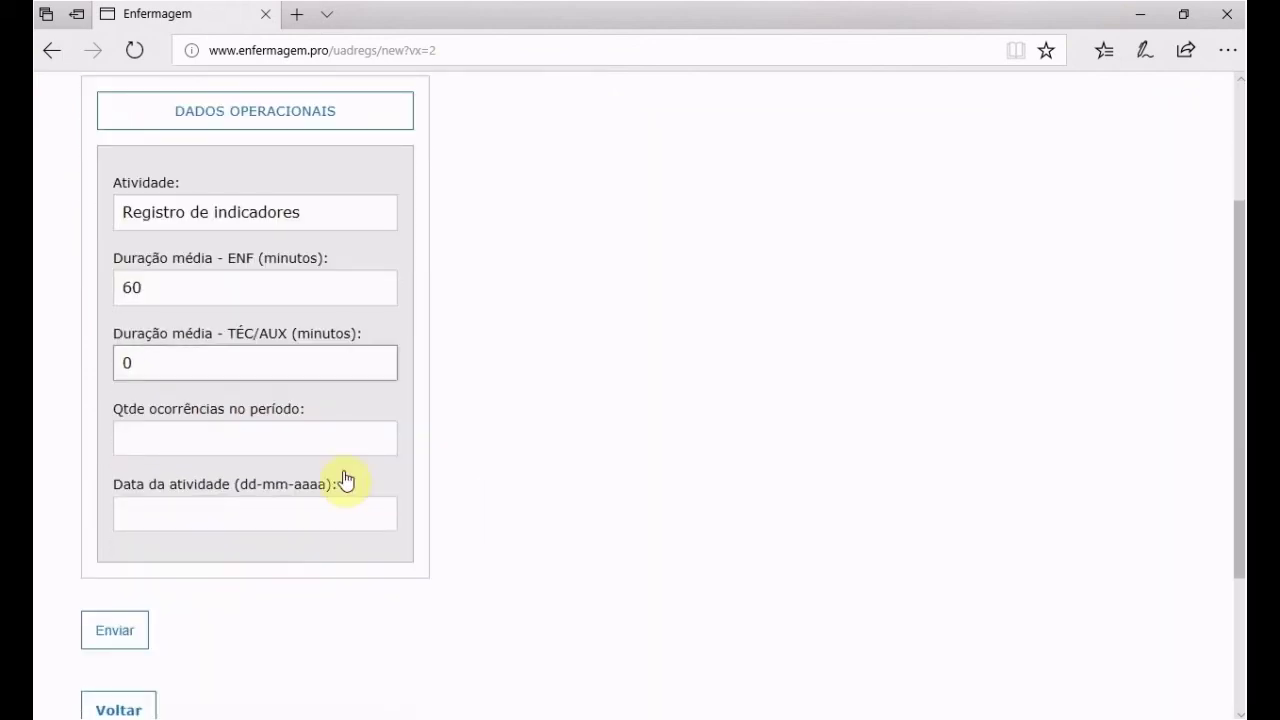
click(328, 444)
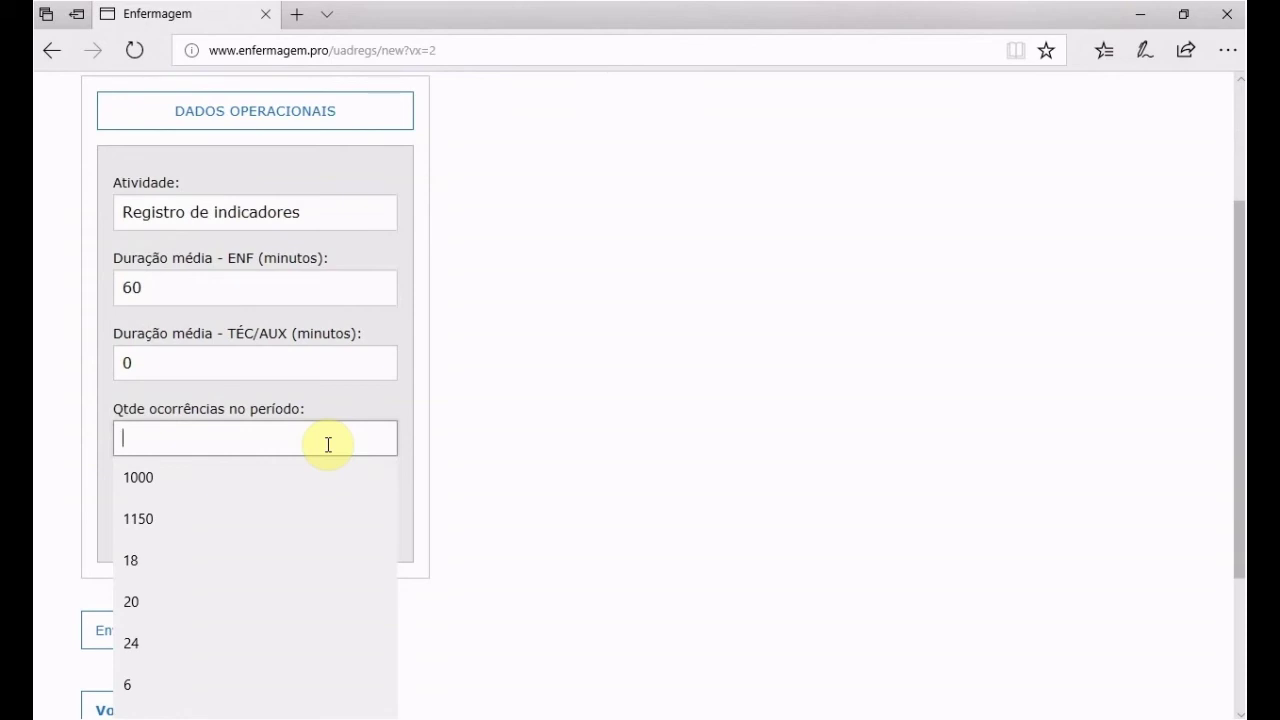
text(23)
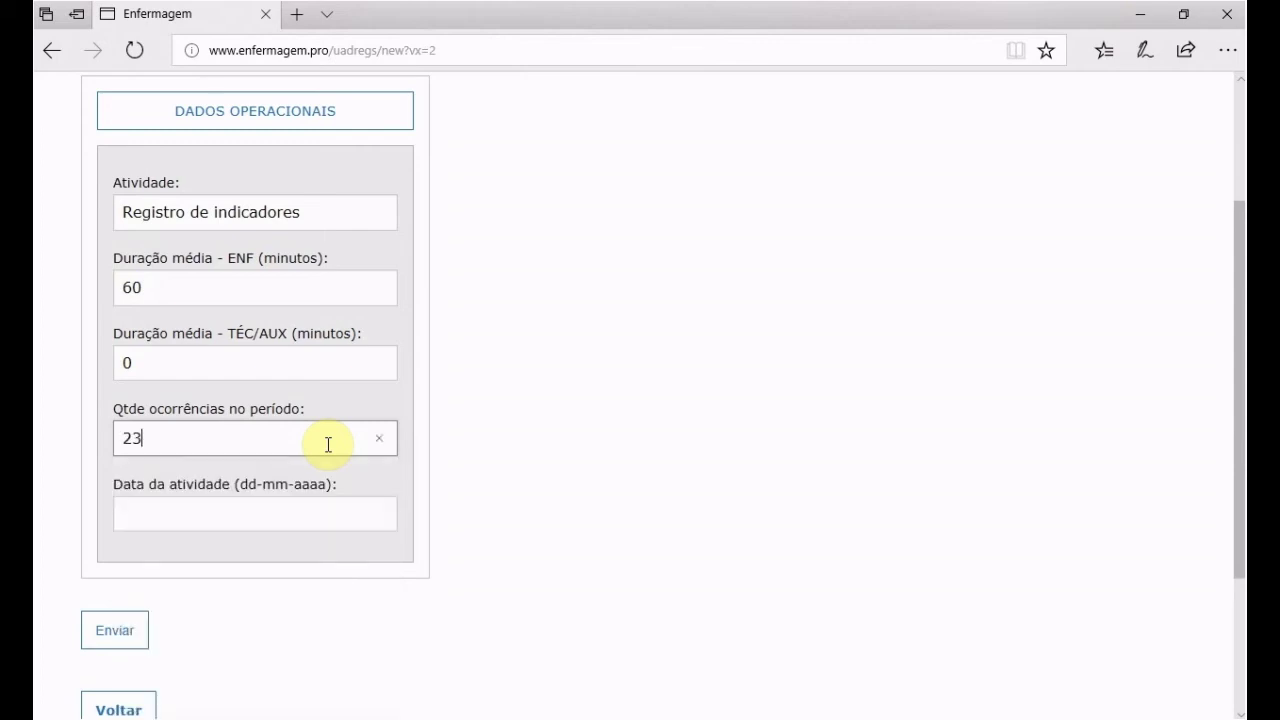
click(309, 511)
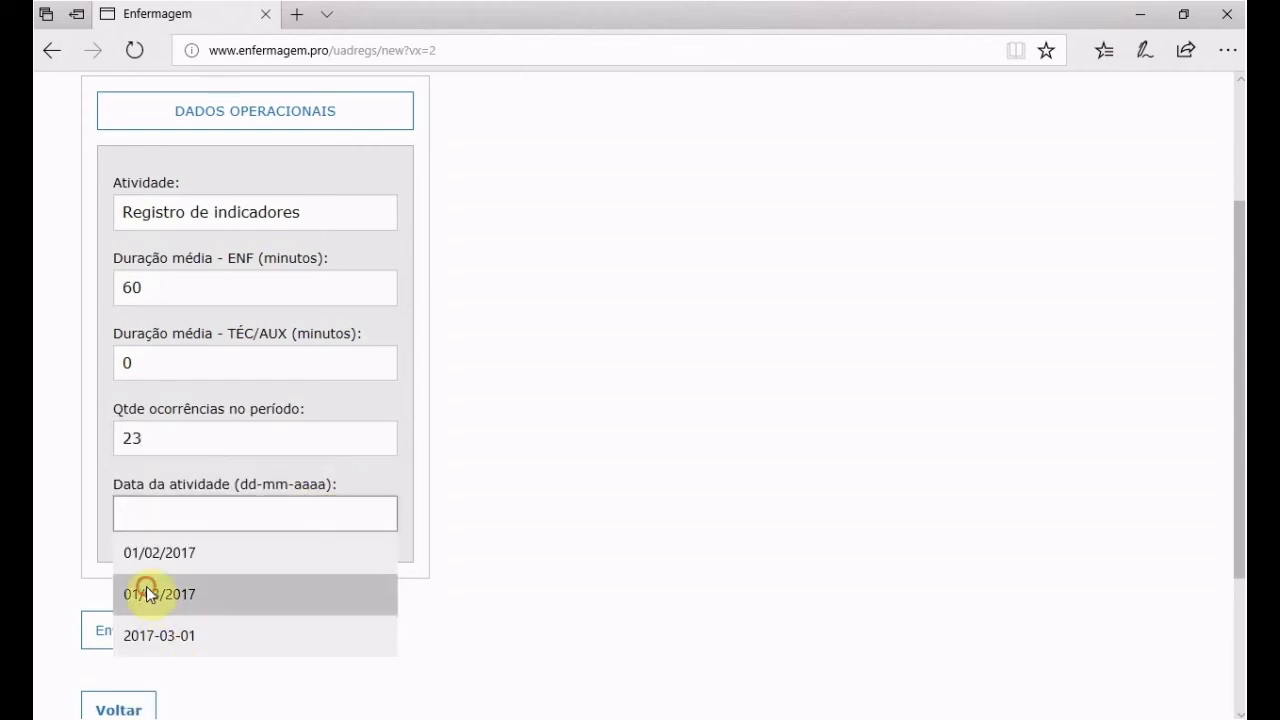
click(149, 594)
click(116, 638)
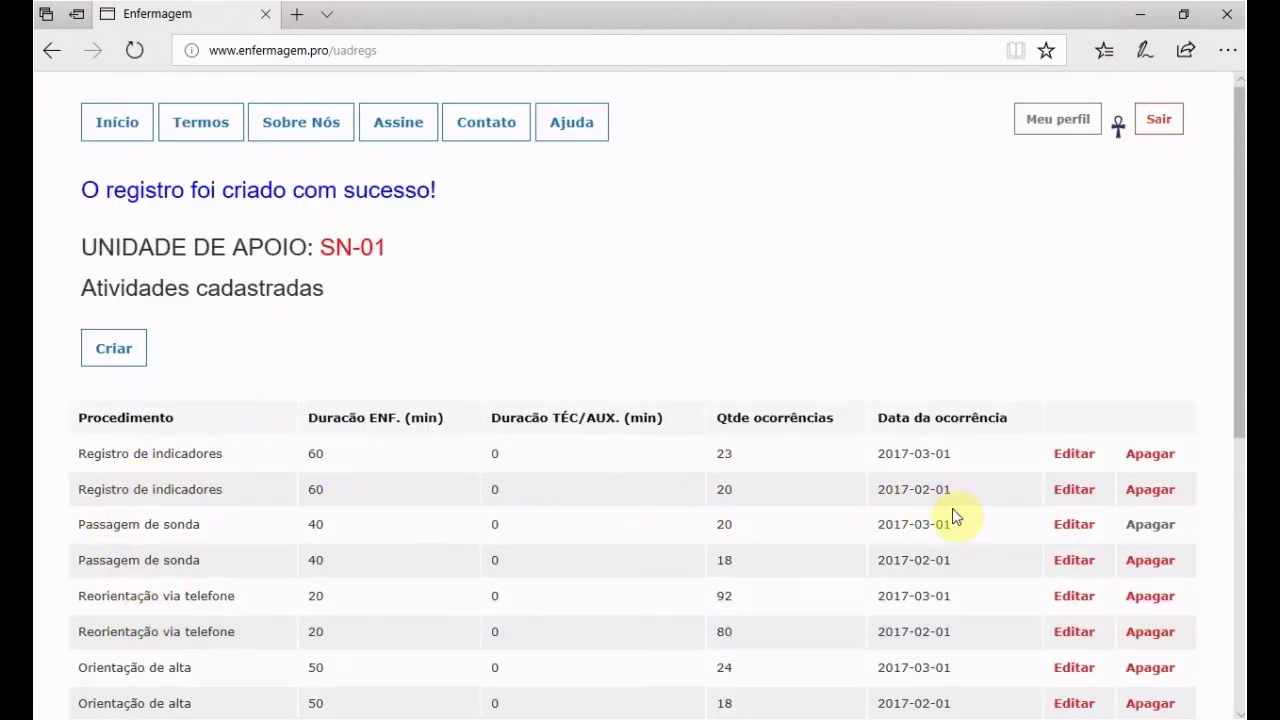
Start a "Vazamentos de sonda" activity record with average durations of 30 minutes for ENF and 0 for TÉC/AUX.
scroll(676, 519, down, 1)
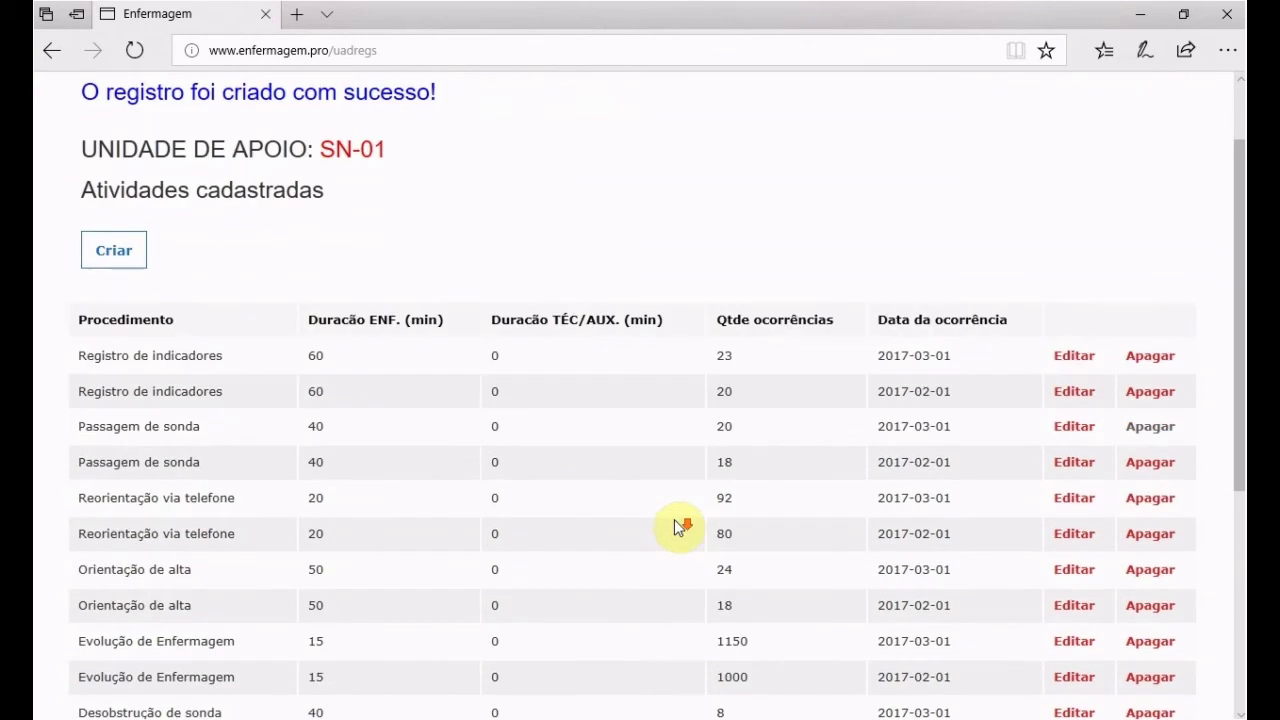
click(136, 258)
click(226, 409)
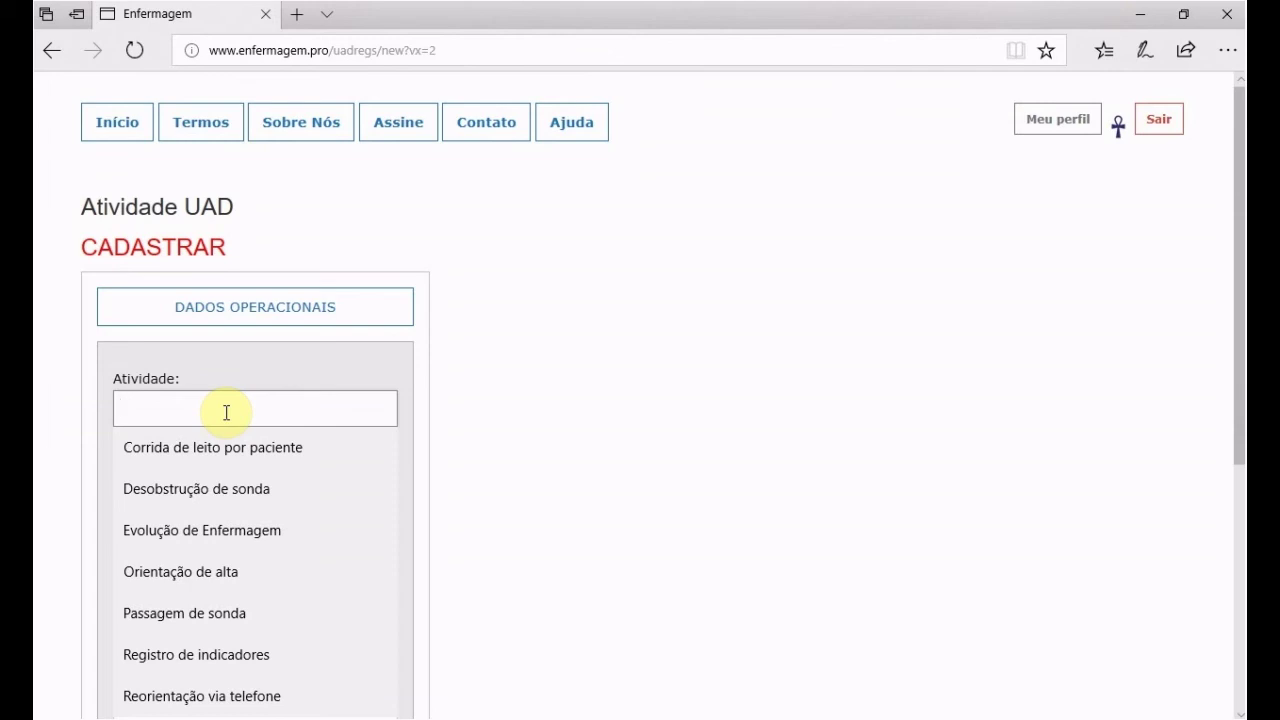
text(Vazamen)
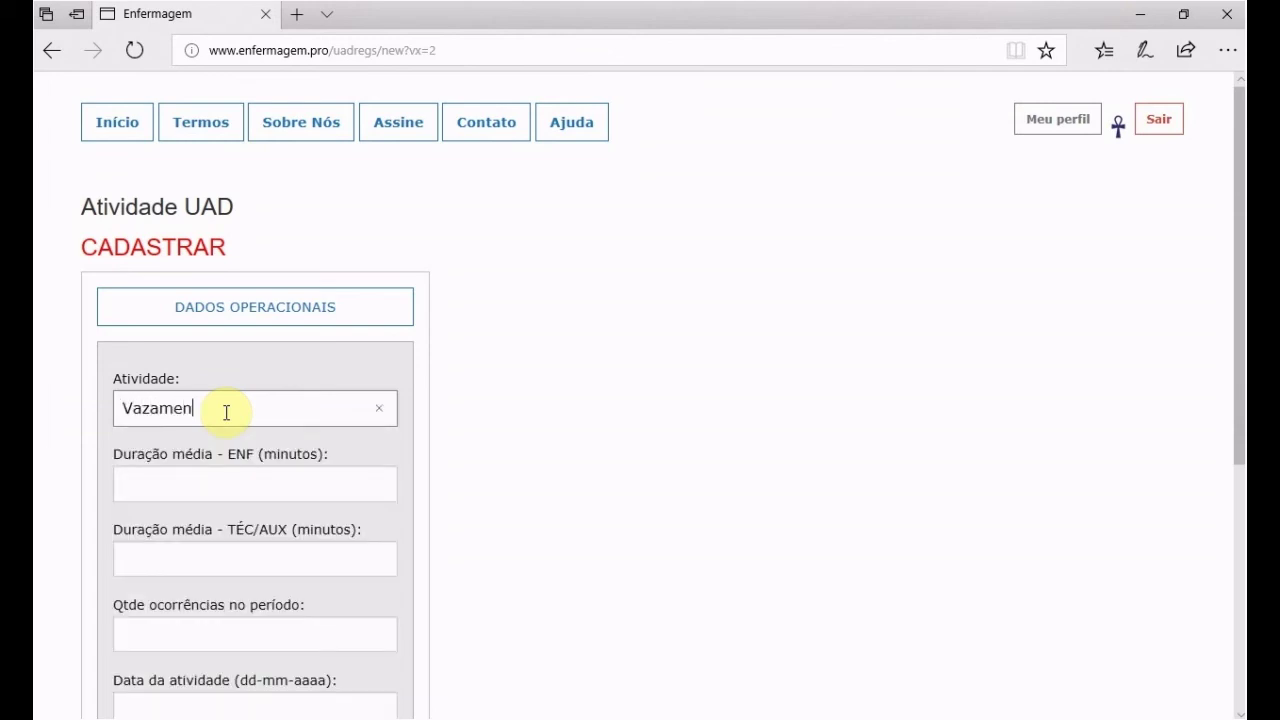
text(tos de sonda)
click(258, 490)
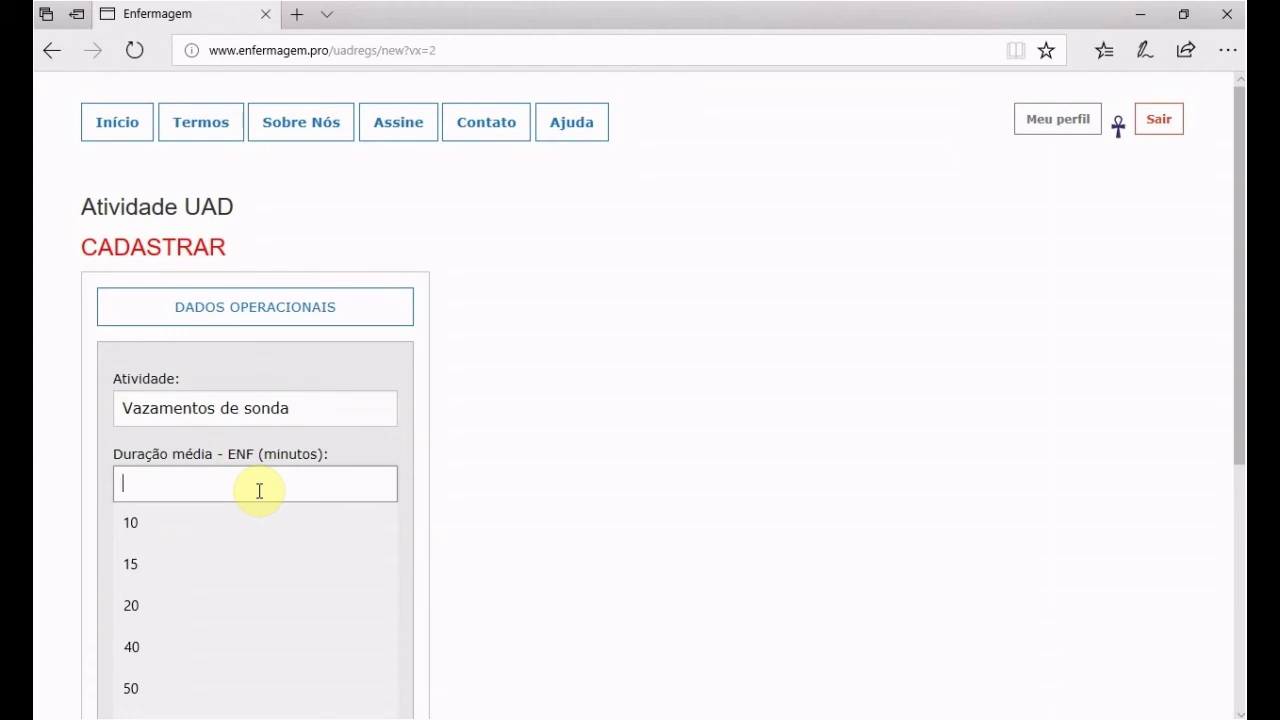
text(30)
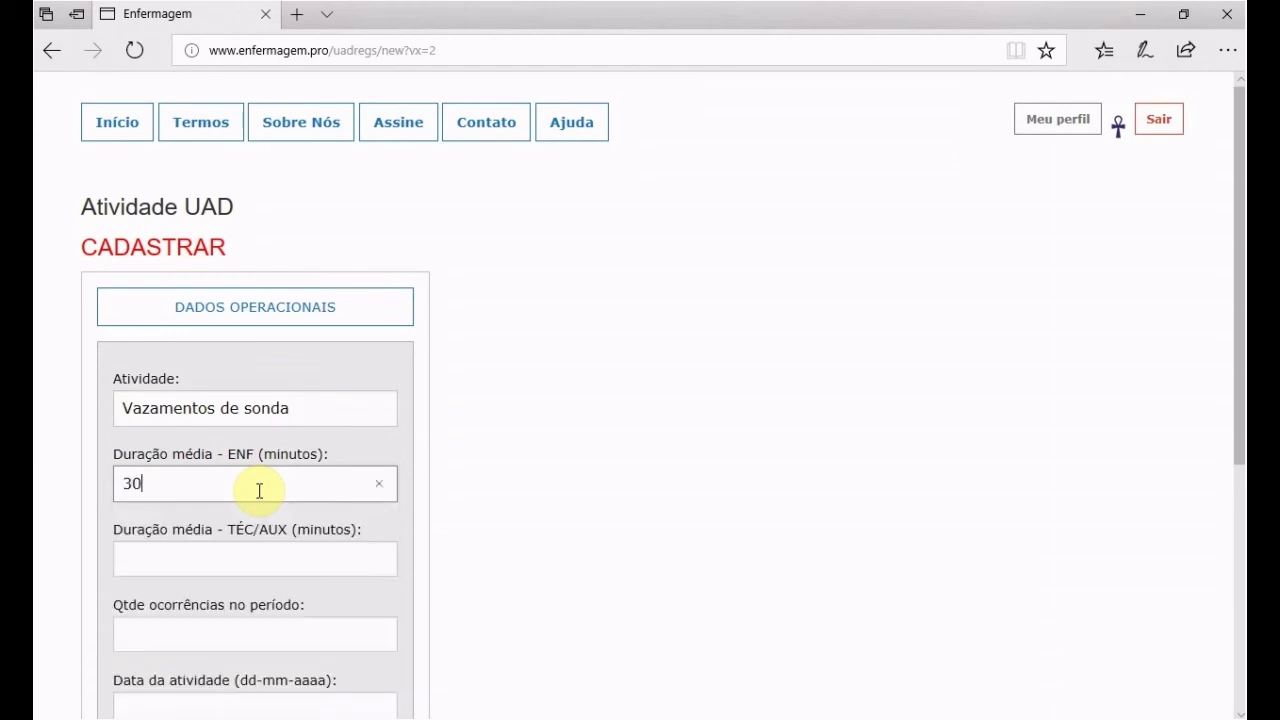
click(244, 563)
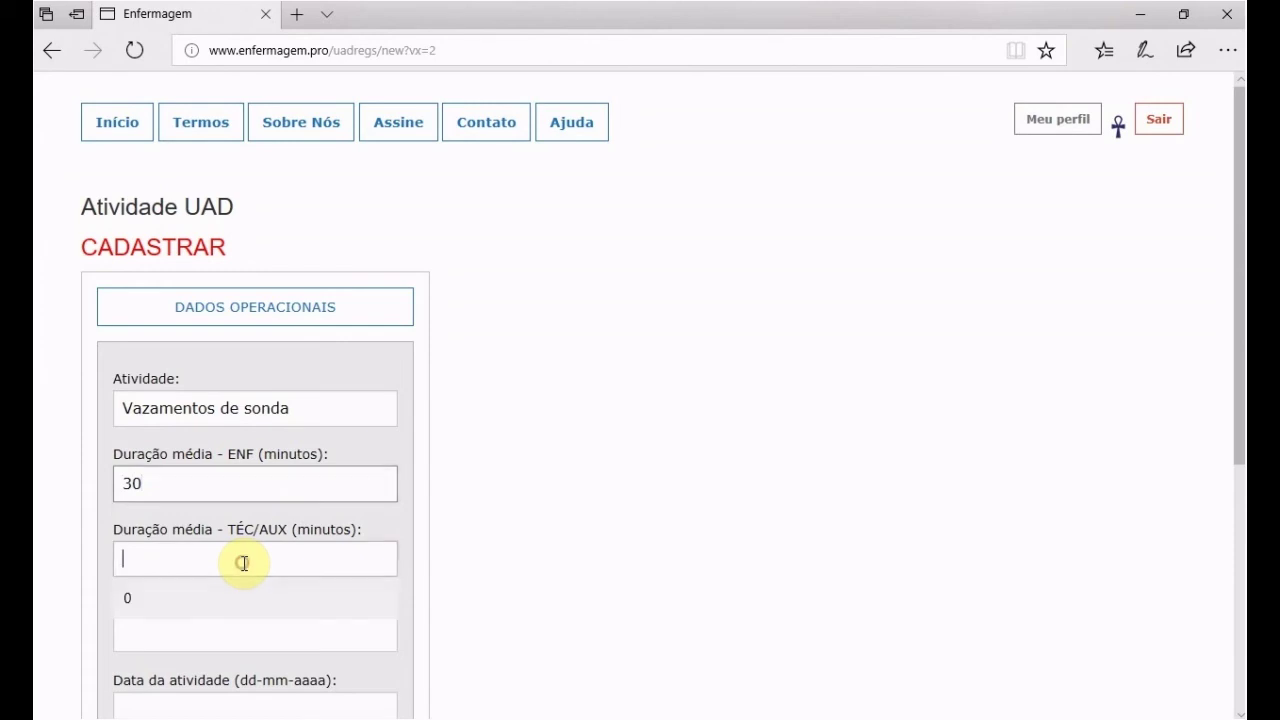
click(127, 599)
Enter 40 occurrences in the period with activity date 01/02/2017, and submit the "Vazamentos de sonda" record.
scroll(212, 579, down, 2)
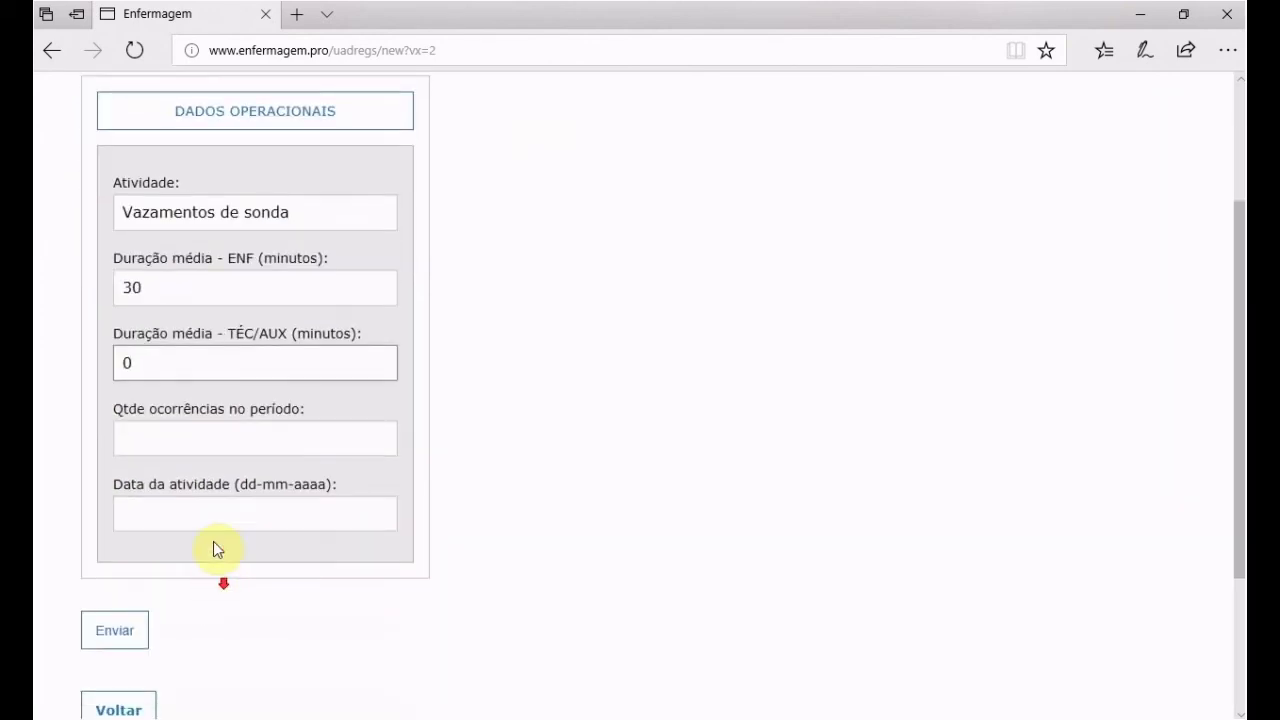
click(250, 438)
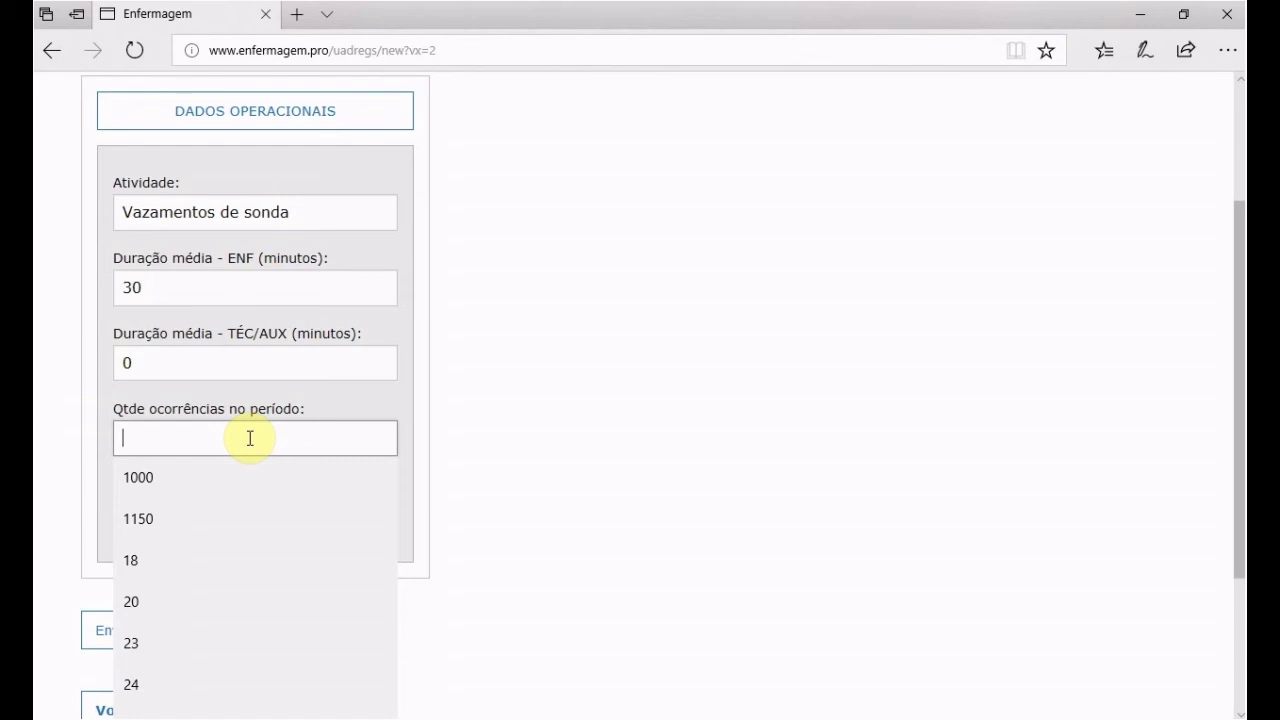
text(40)
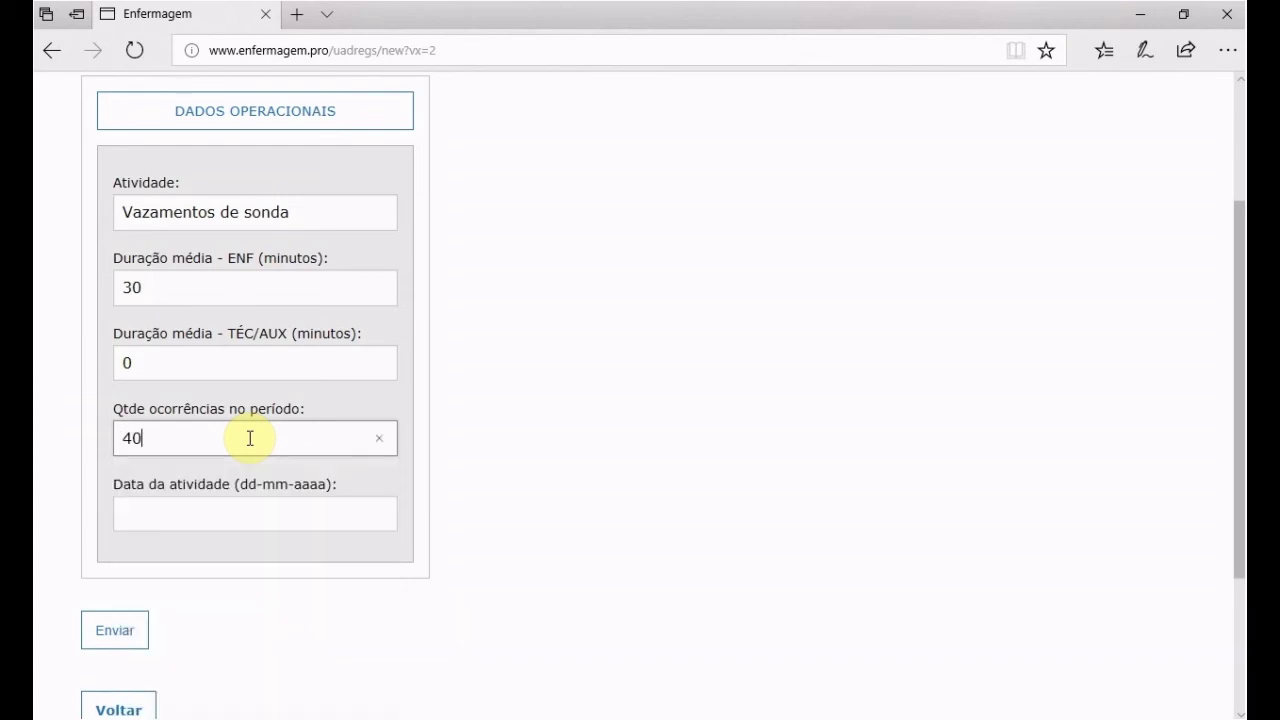
click(172, 521)
click(172, 553)
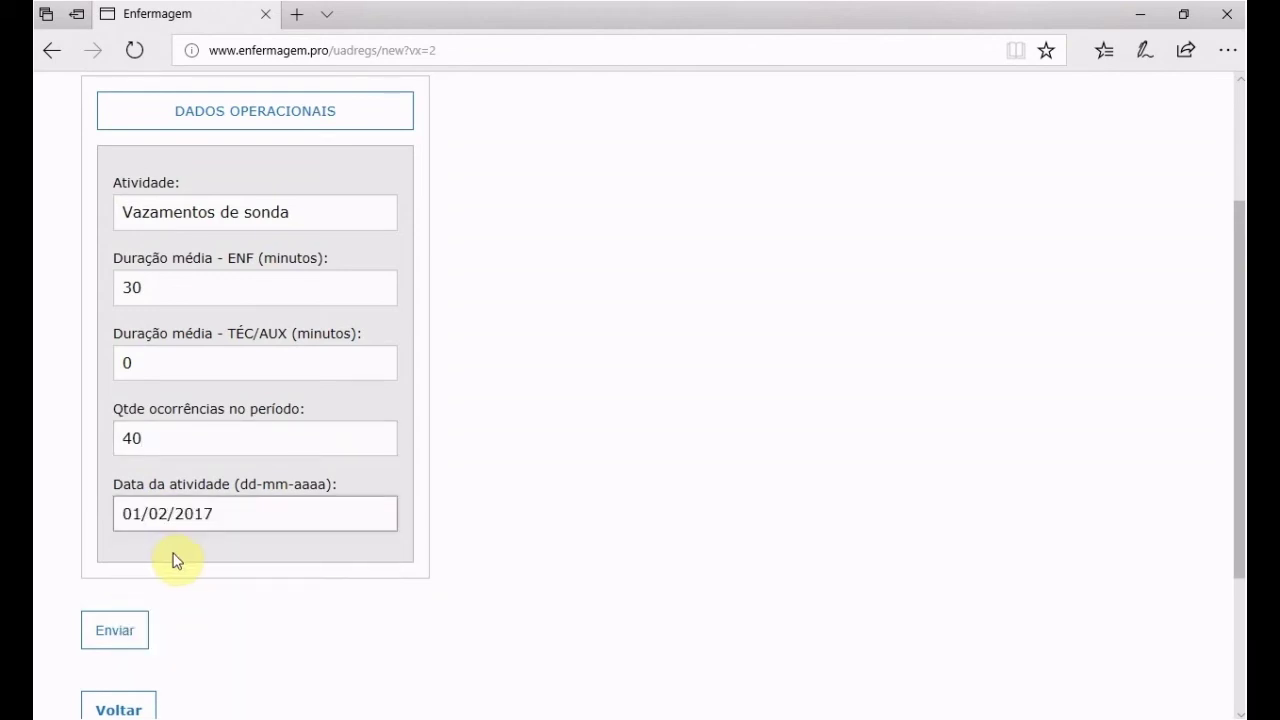
click(113, 633)
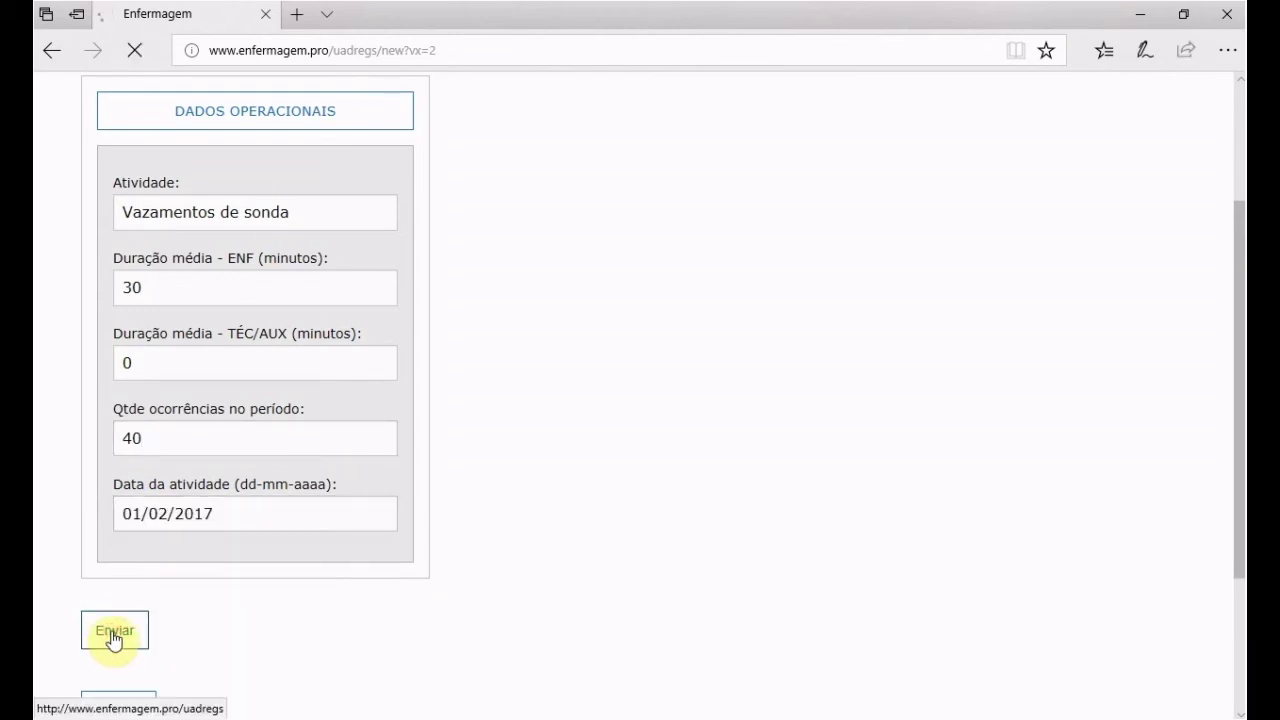
Start a second "Vazamentos de sonda" activity record with average durations of 30 minutes for ENF and 0 for TÉC/AUX.
scroll(367, 491, down, 1)
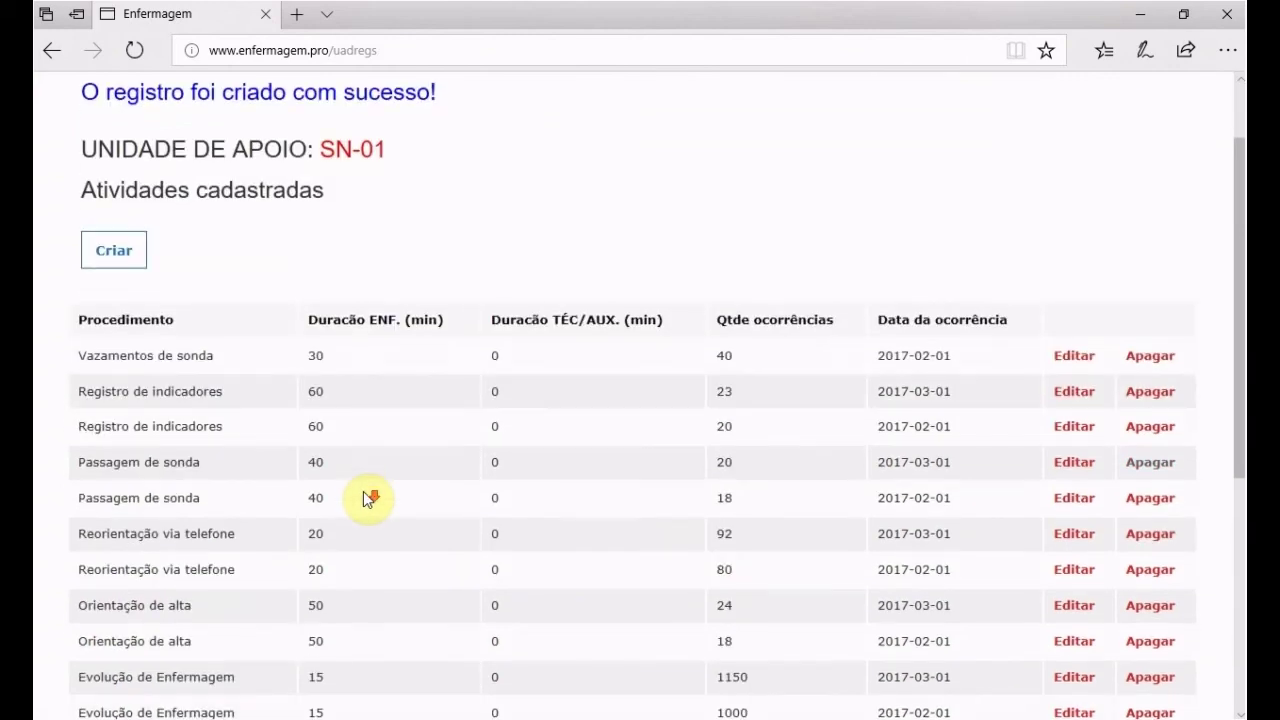
click(115, 254)
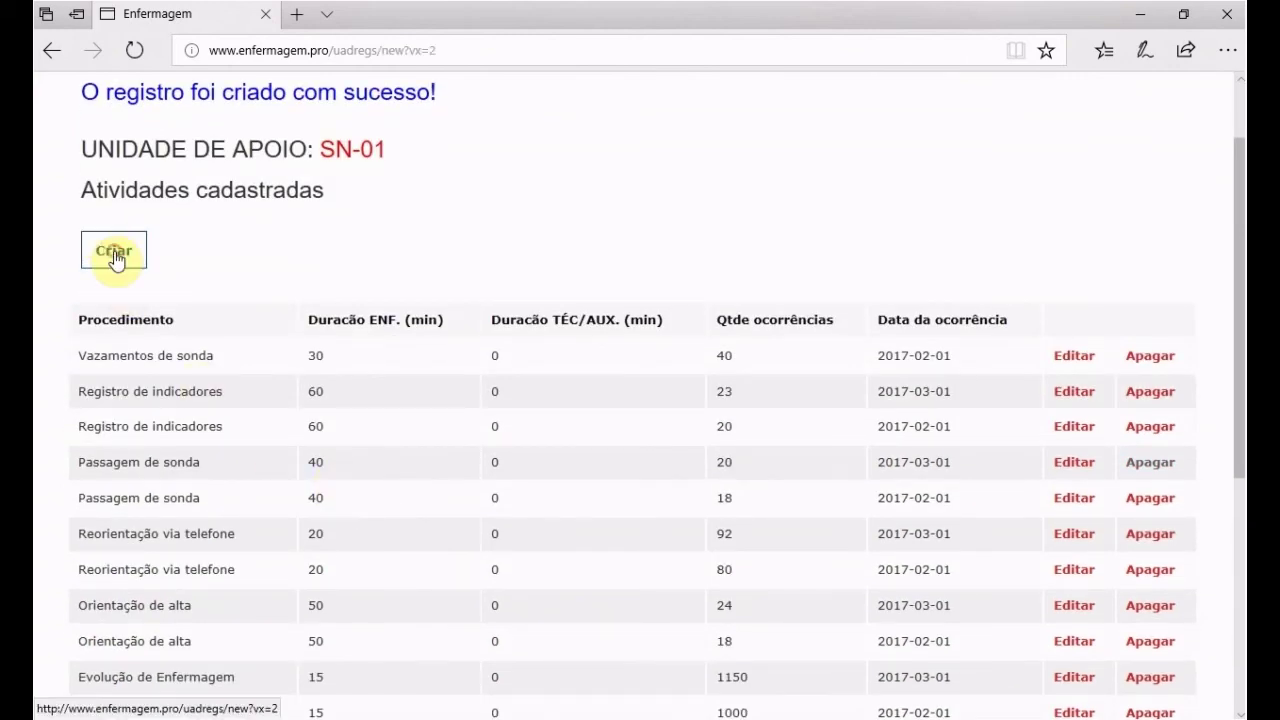
click(130, 409)
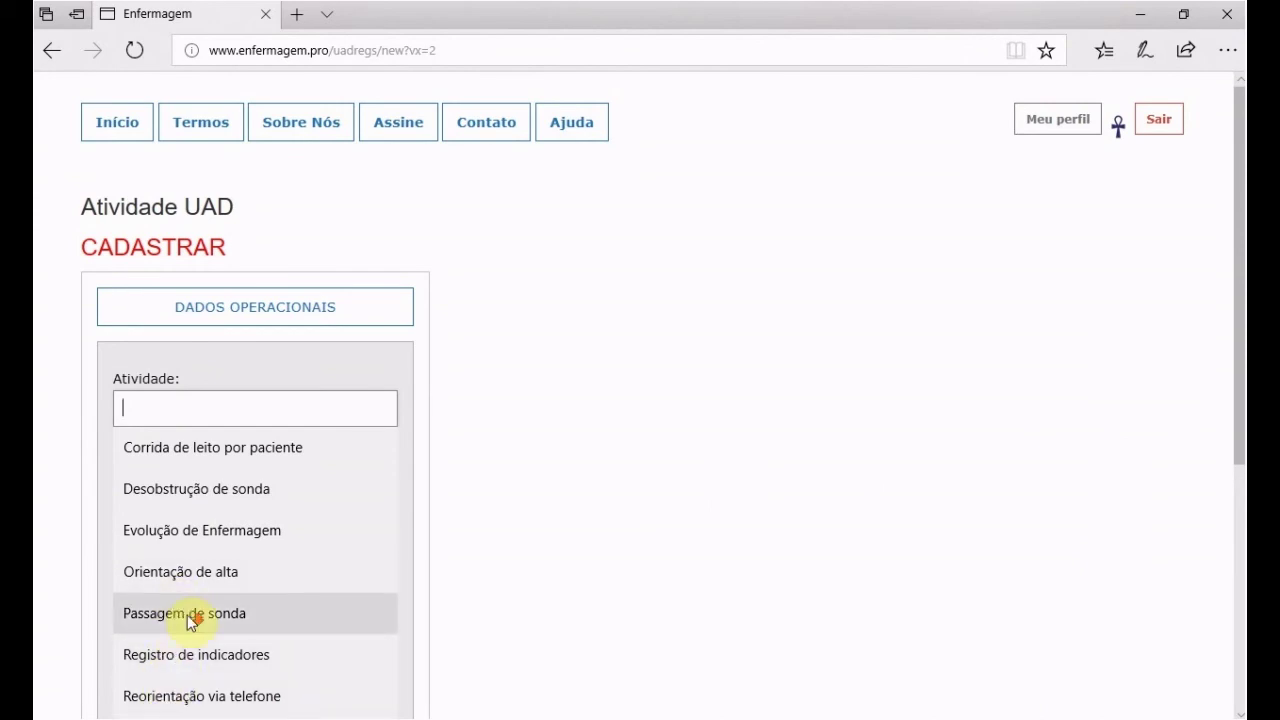
scroll(447, 550, down, 2)
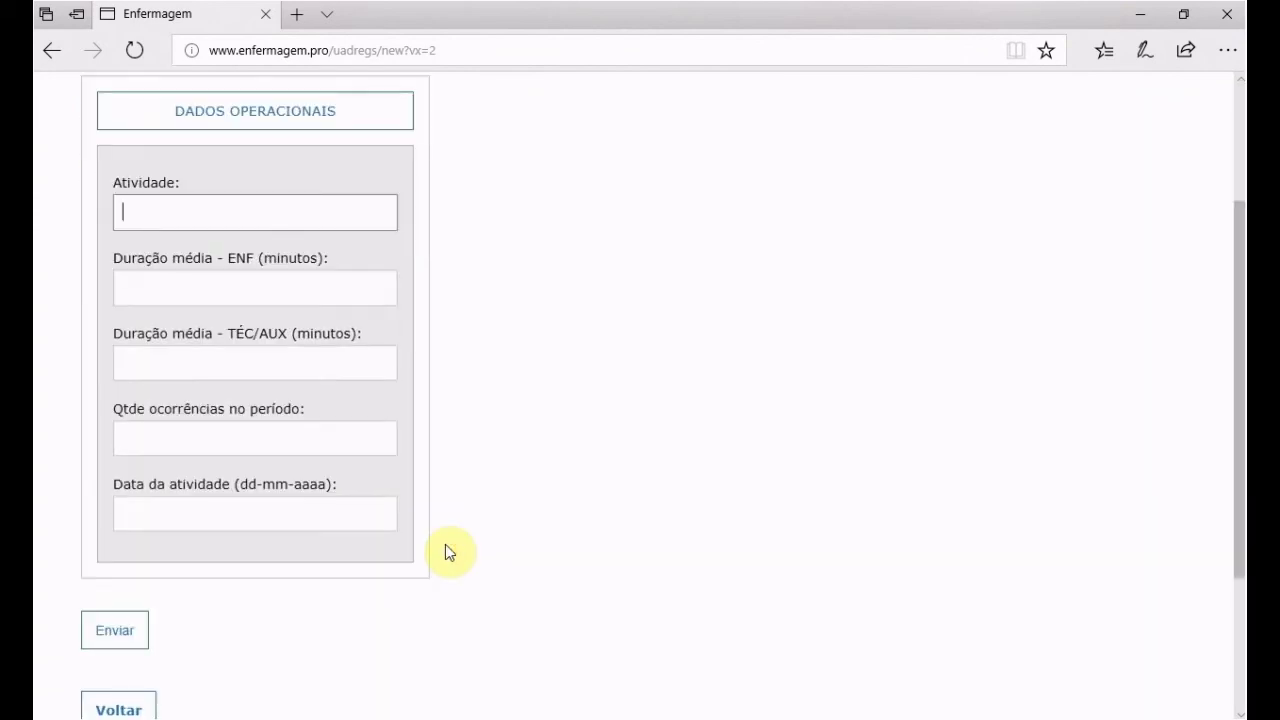
click(212, 211)
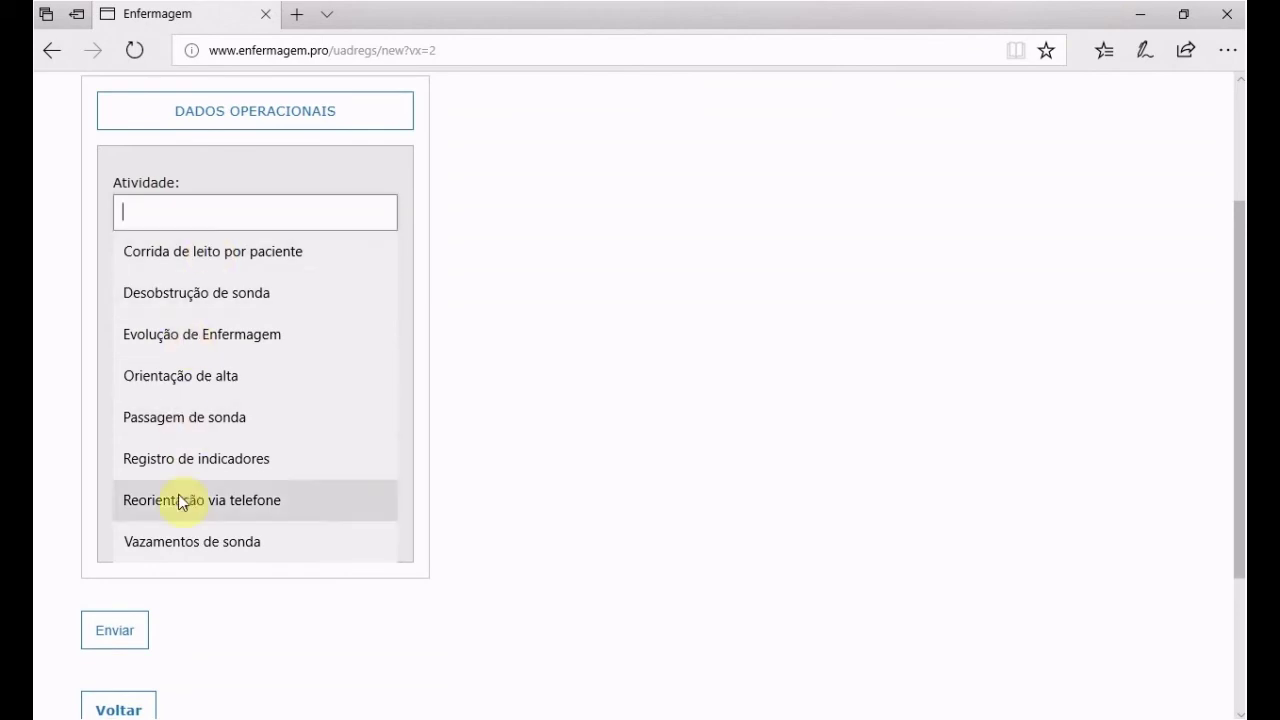
click(168, 544)
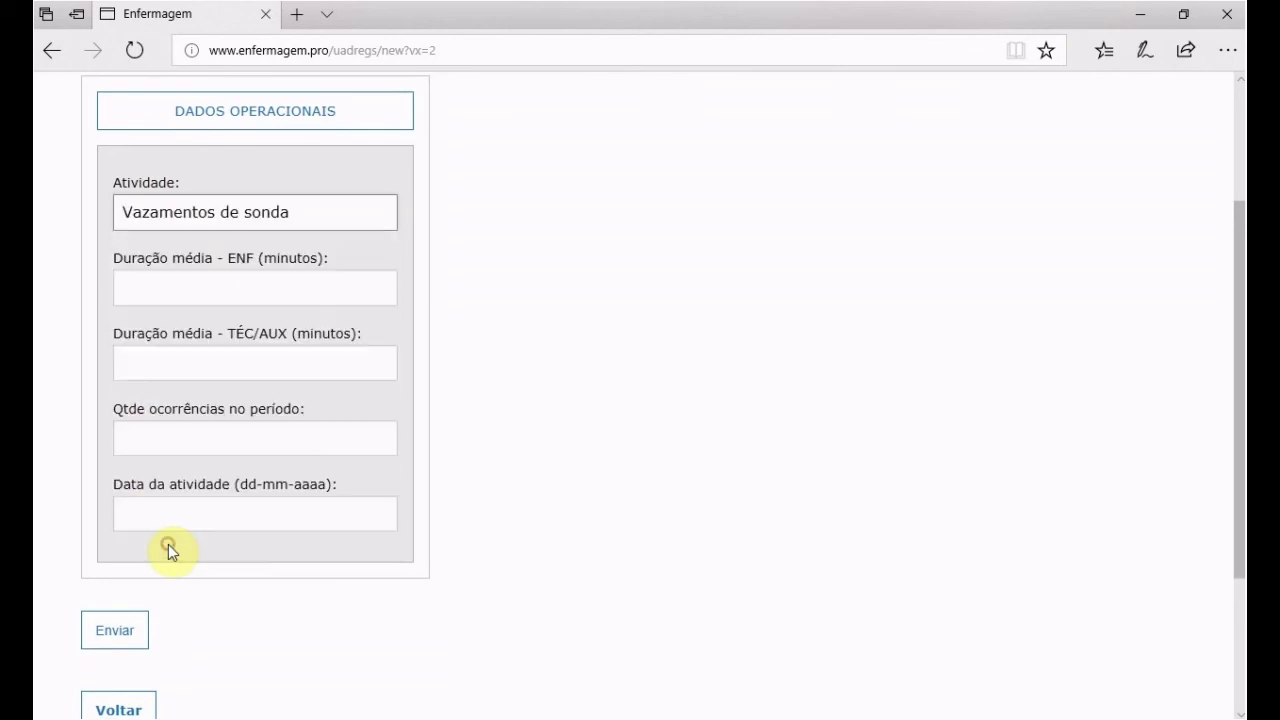
click(190, 291)
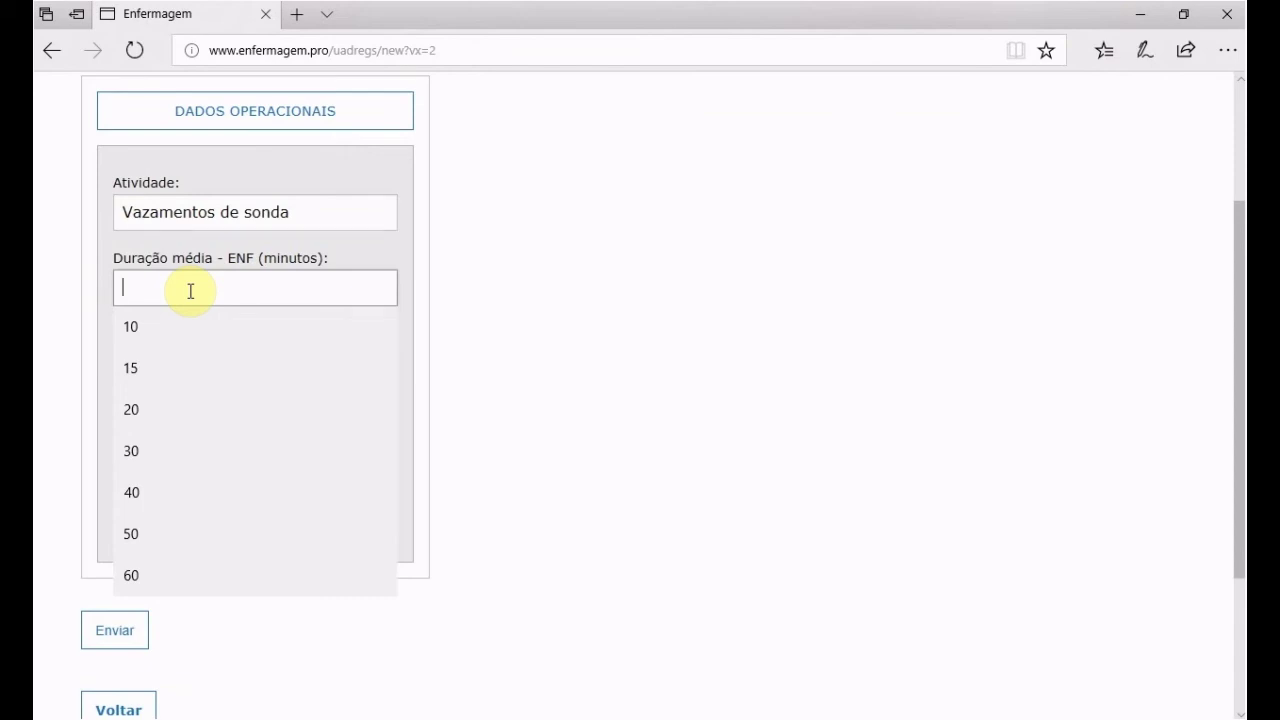
text(30)
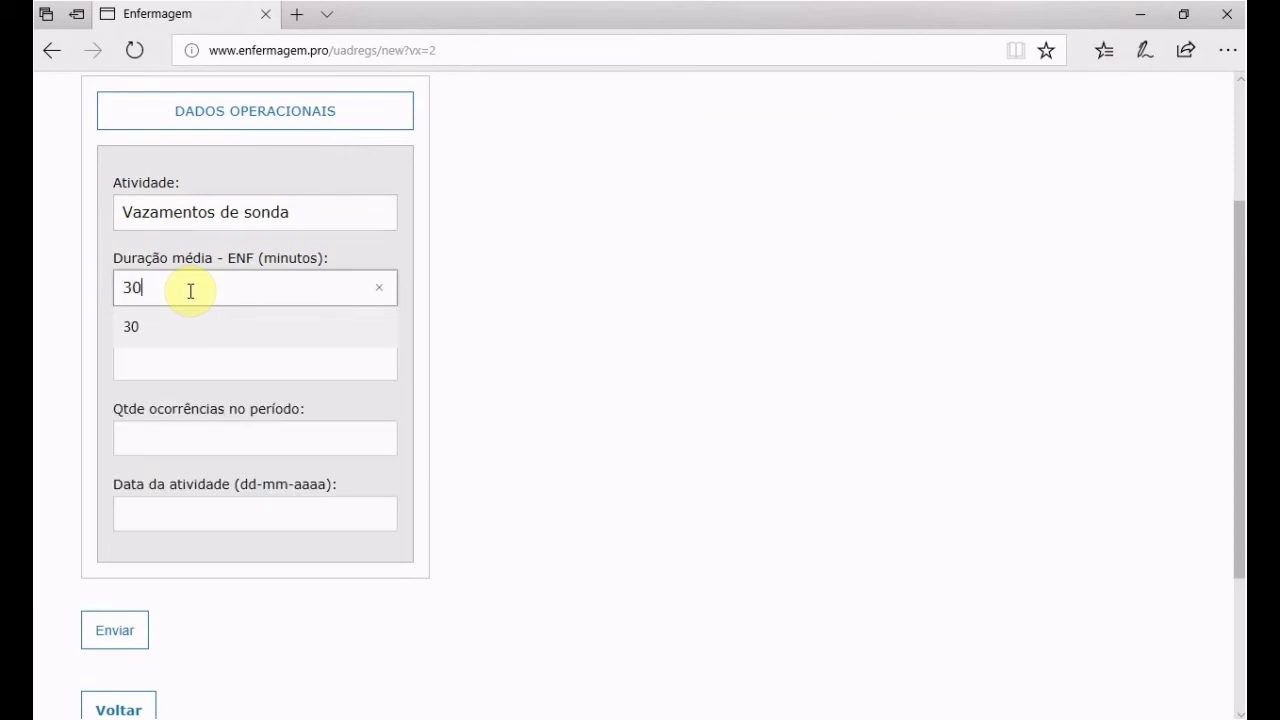
click(503, 372)
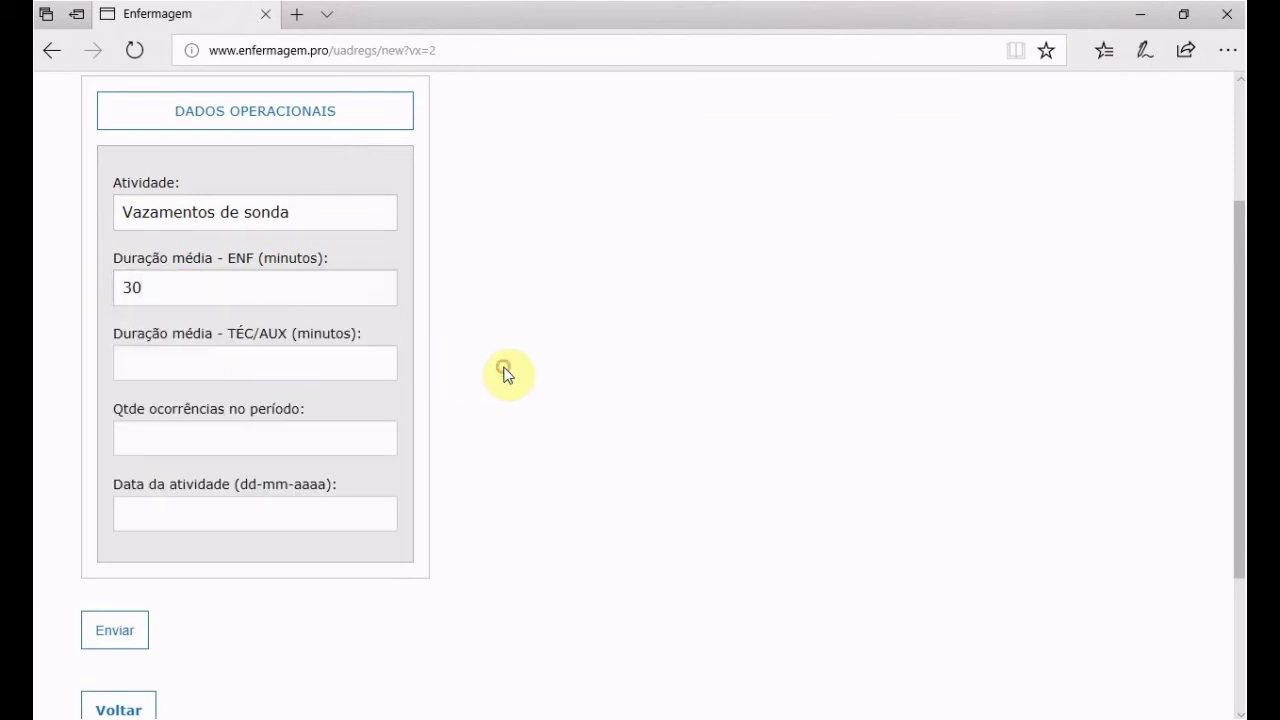
click(170, 365)
click(126, 406)
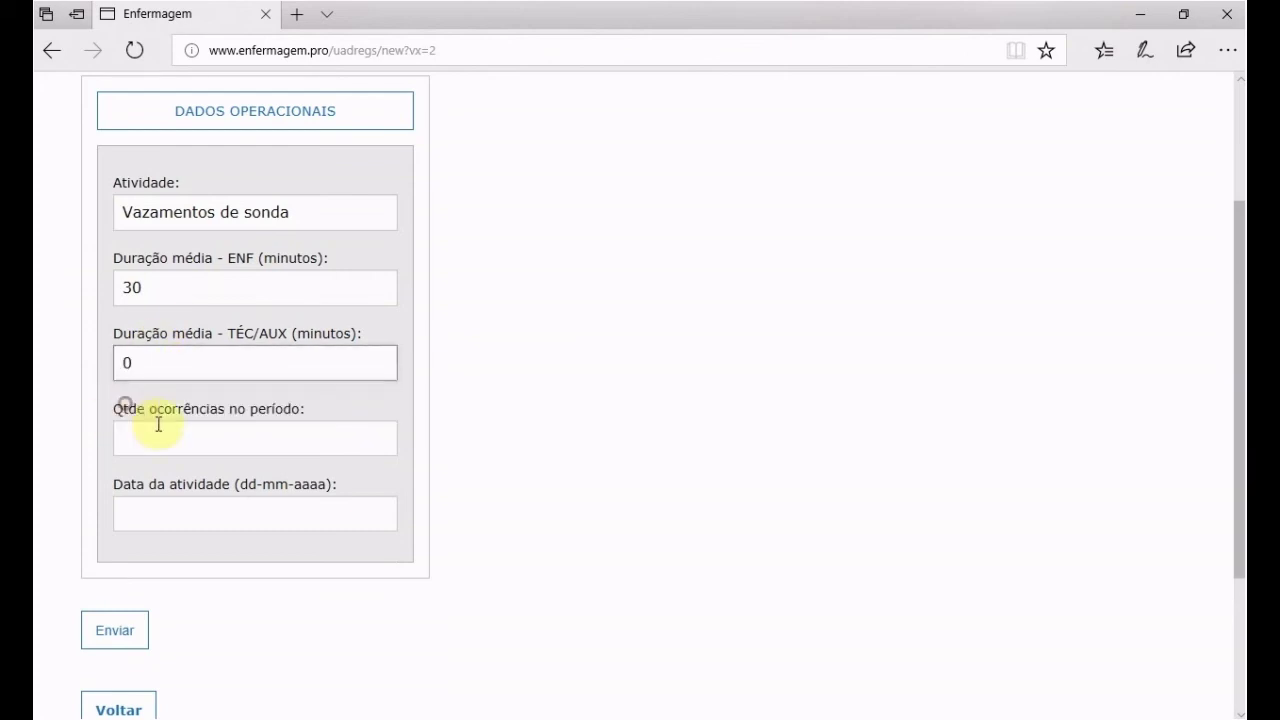
Enter 46 occurrences in the period with activity date 01/03/2017, and submit the second "Vazamentos de sonda" record.
click(254, 445)
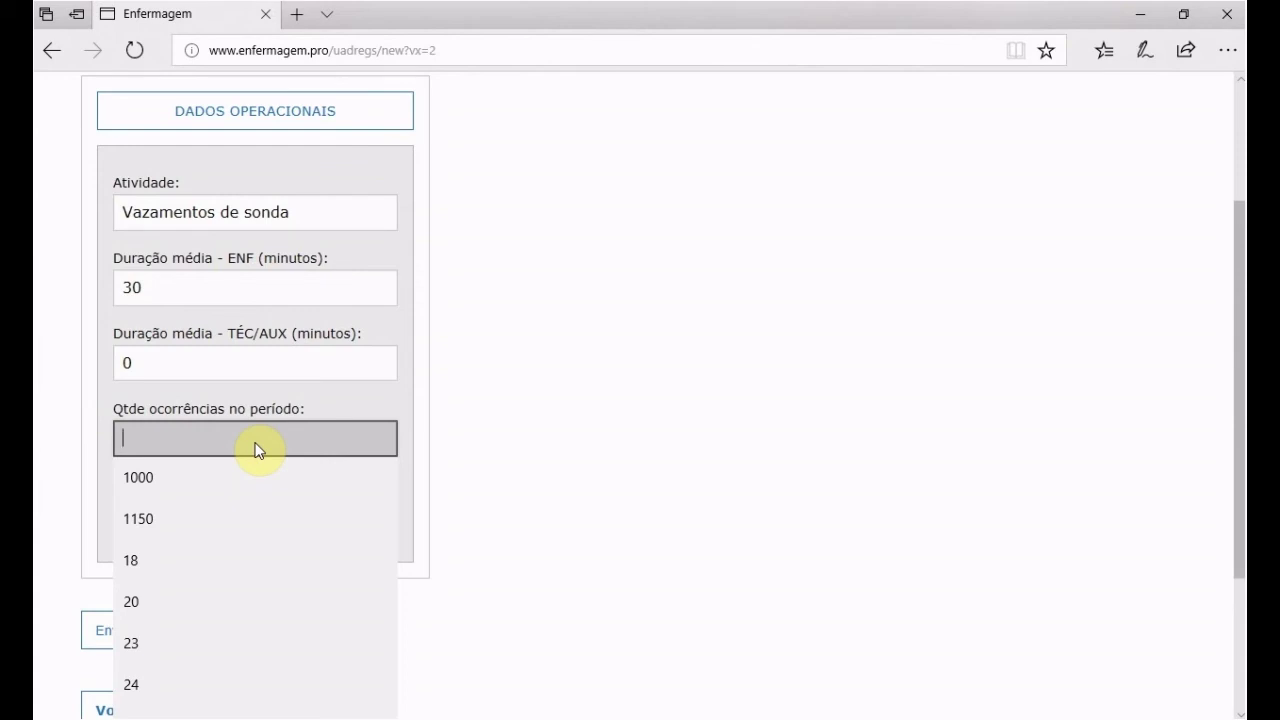
text(46)
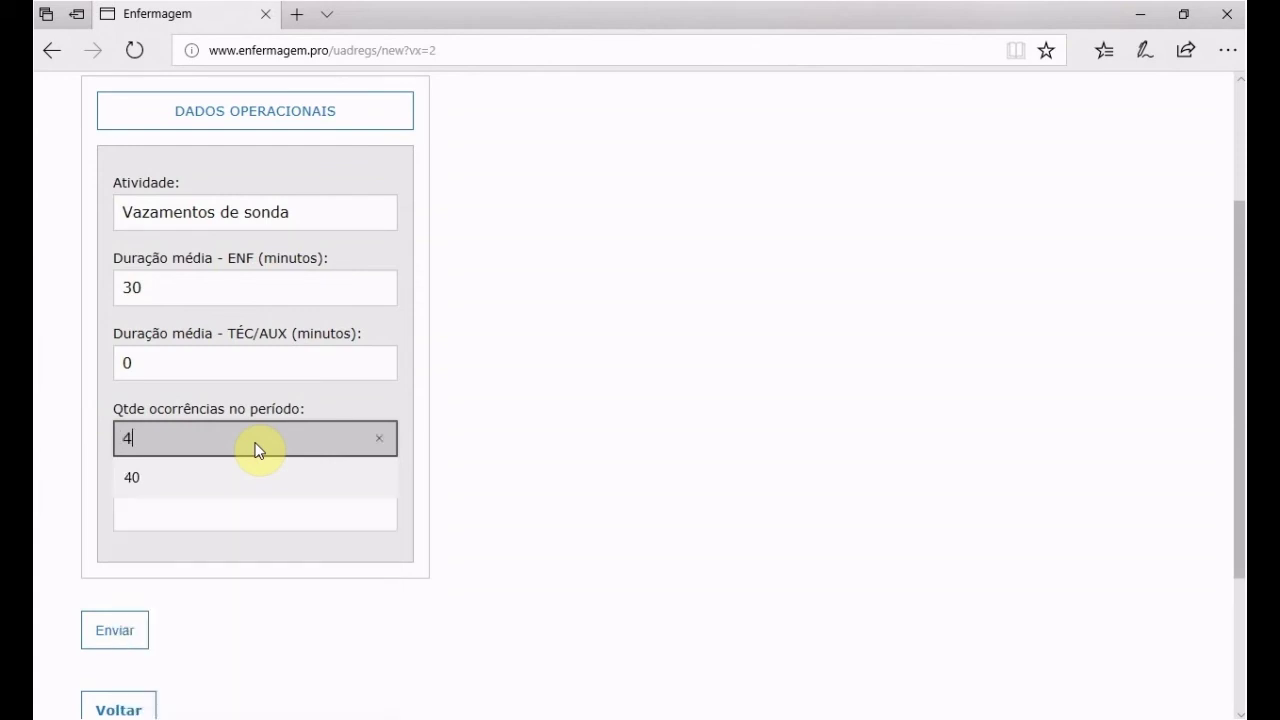
click(339, 515)
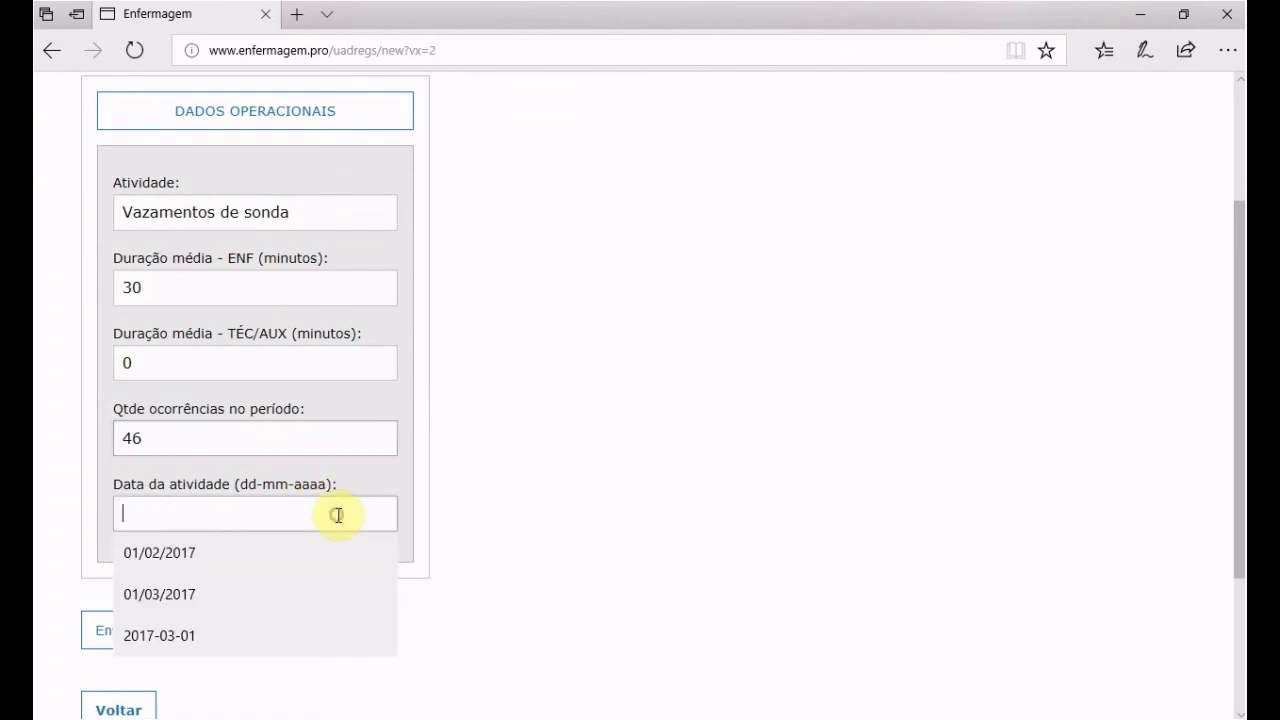
click(172, 592)
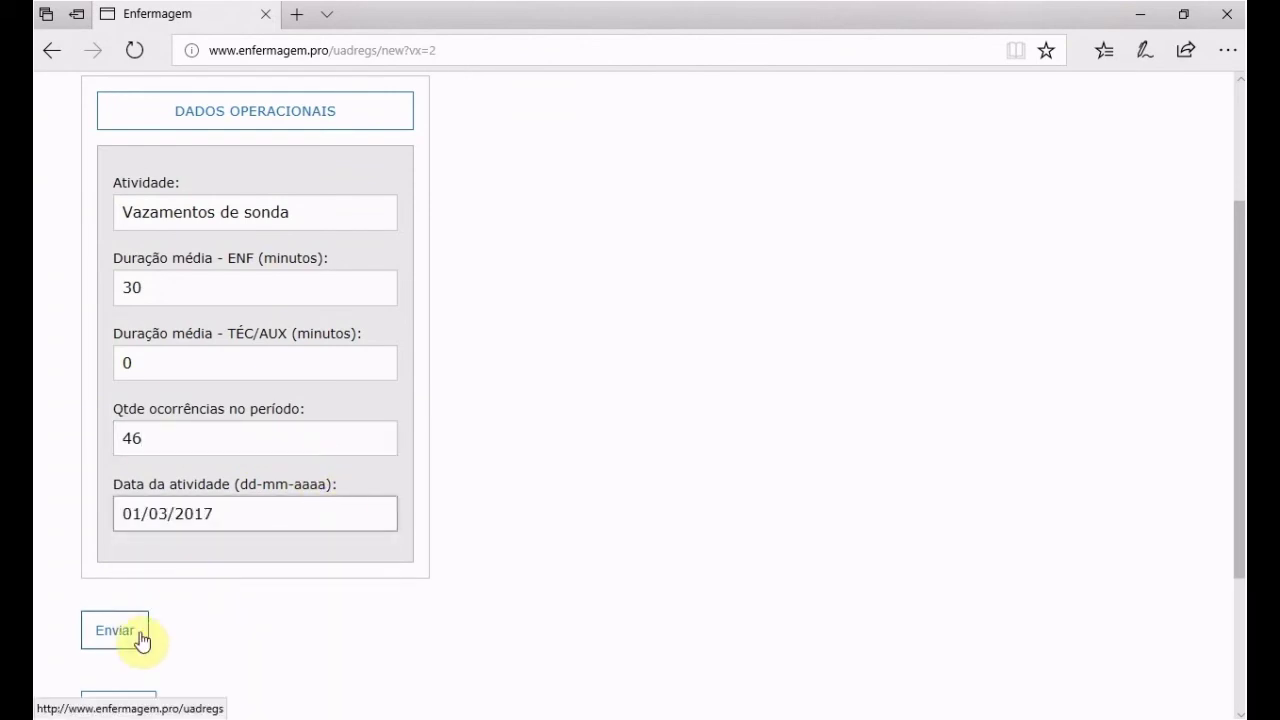
click(138, 633)
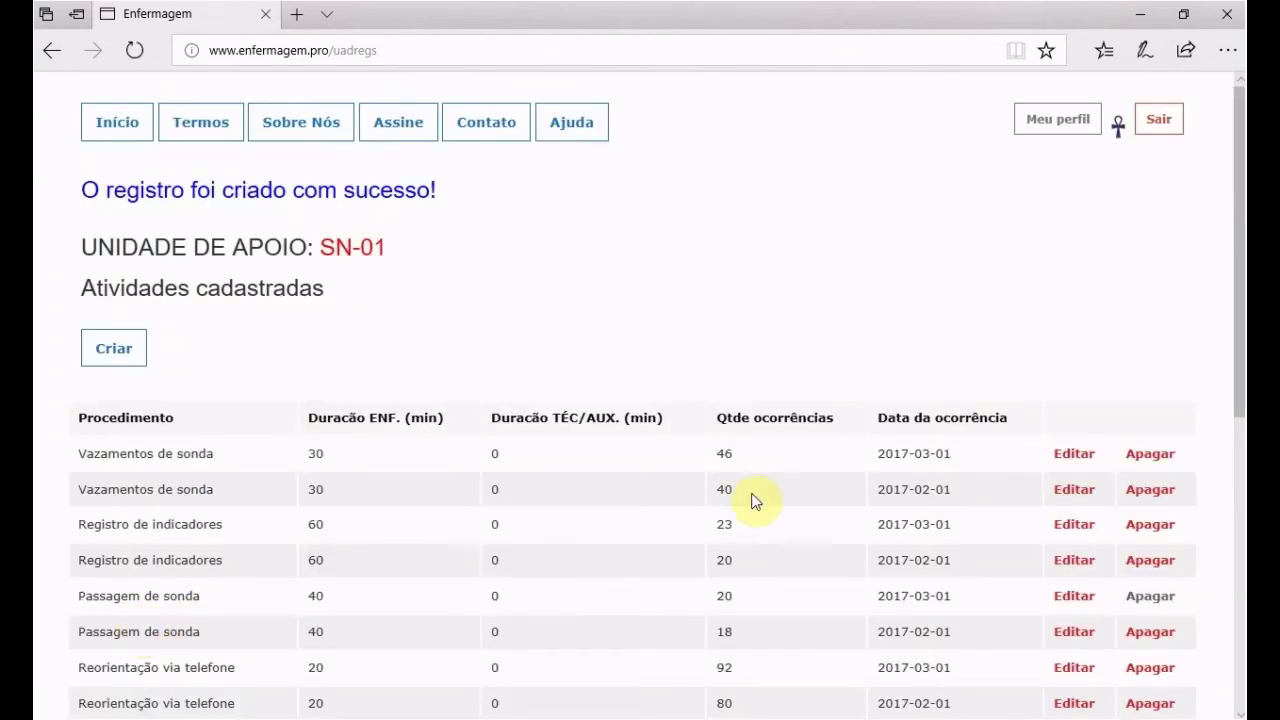
Review the full list of activities registered for SN-01, checking durations, occurrence counts and dates for each procedure.
scroll(565, 383, down, 1)
scroll(565, 383, down, 1)
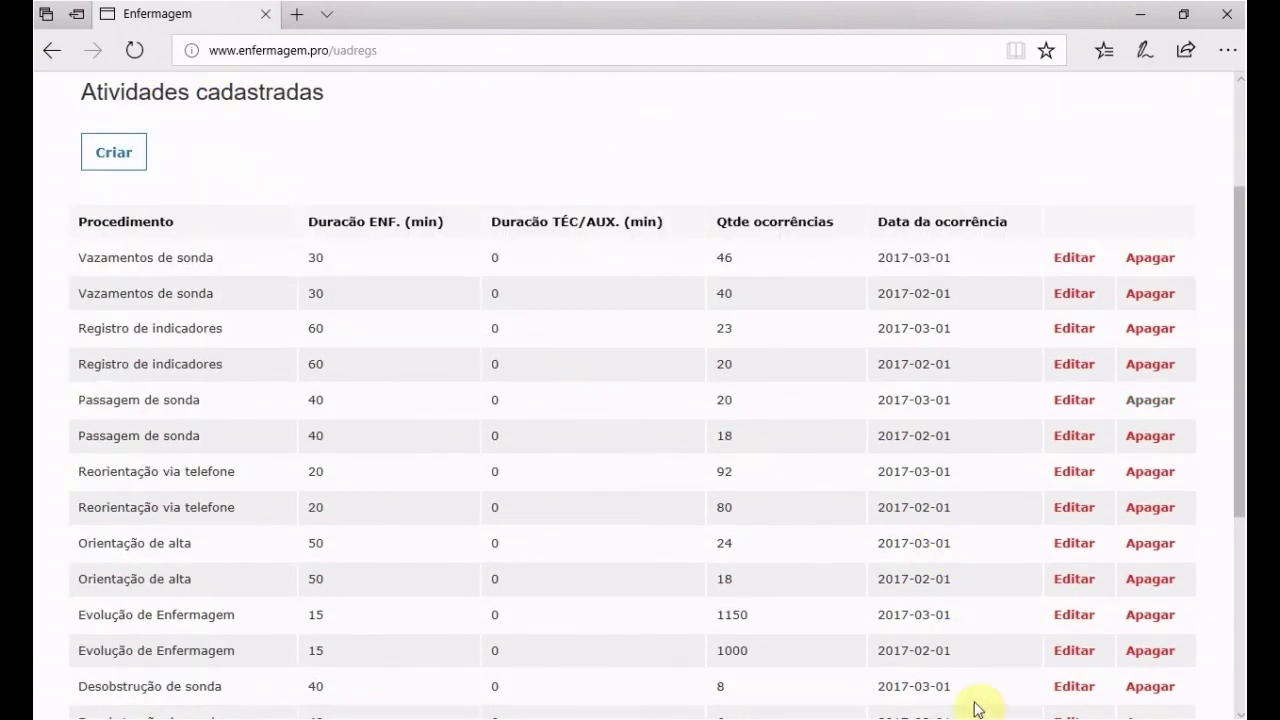
scroll(737, 655, down, 2)
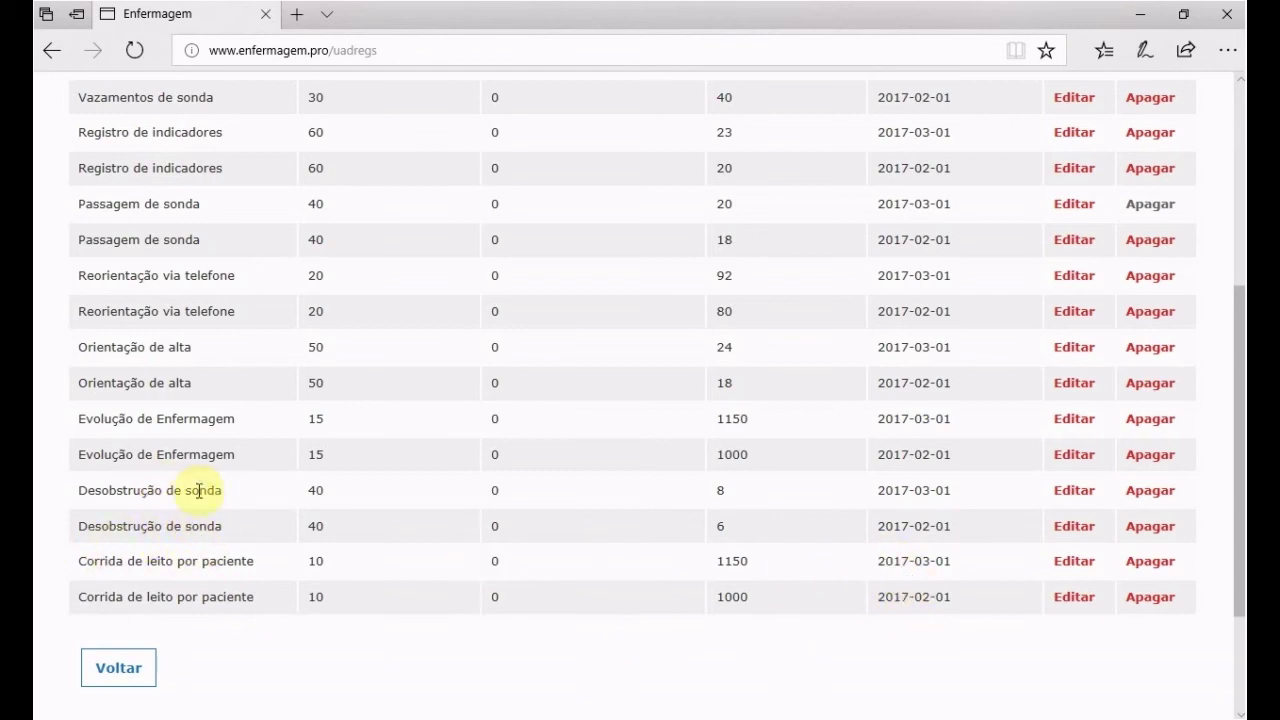
scroll(160, 455, up, 1)
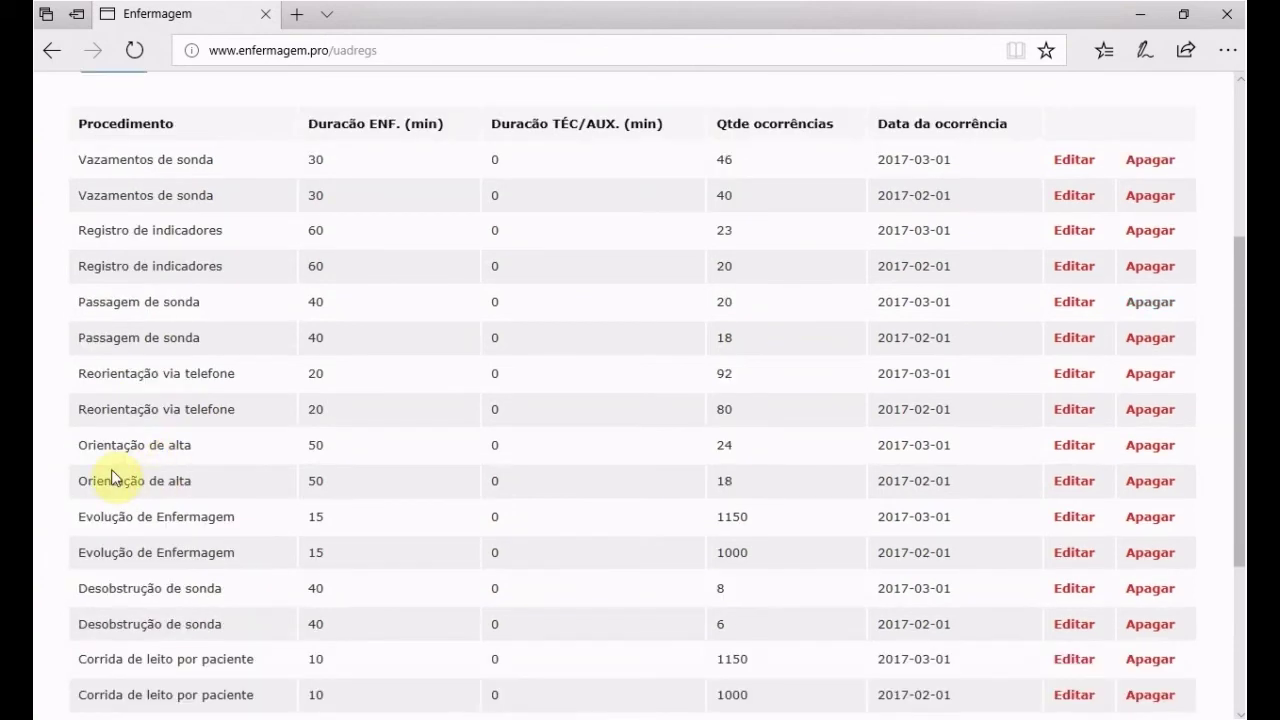
scroll(115, 480, up, 1)
scroll(118, 470, up, 1)
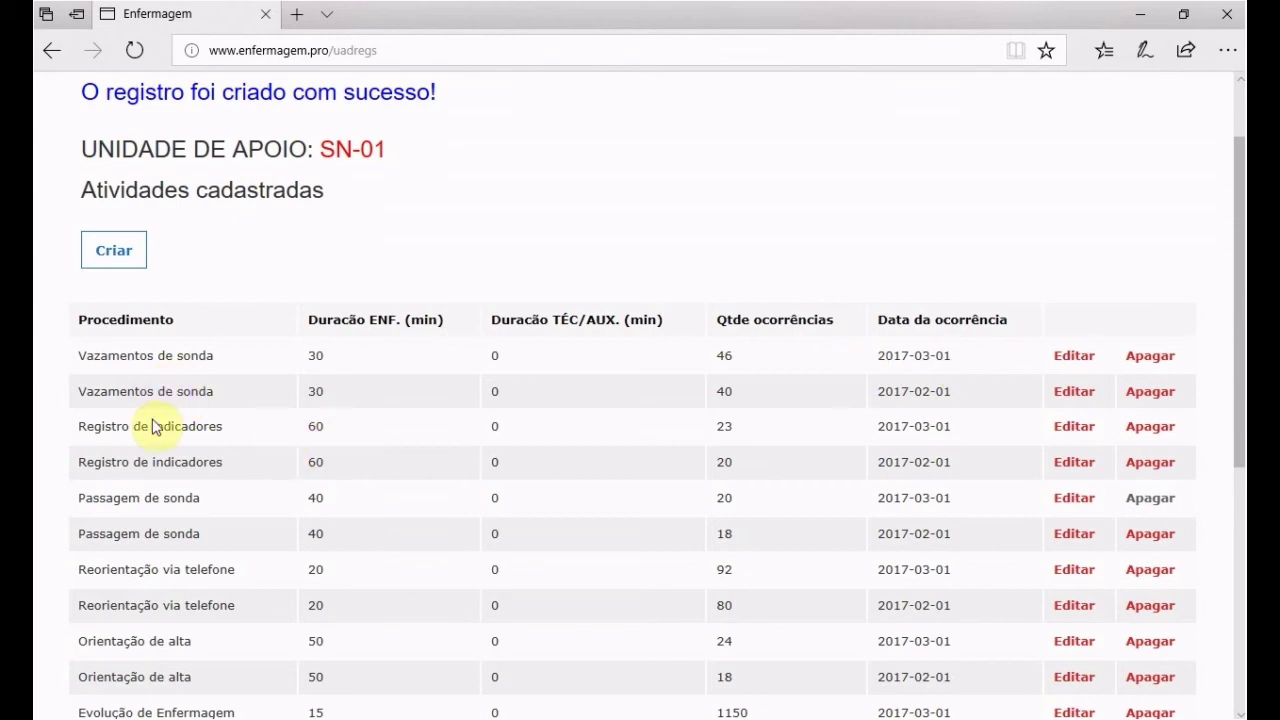
scroll(150, 432, down, 4)
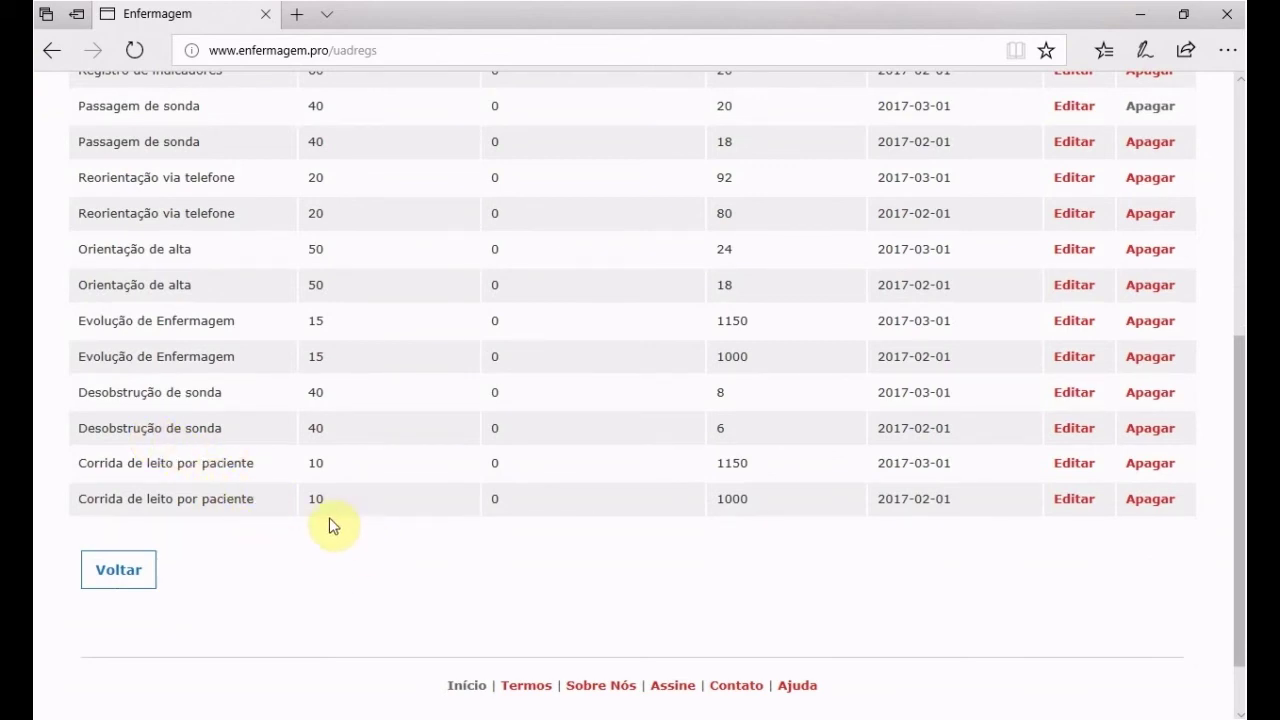
scroll(377, 396, up, 2)
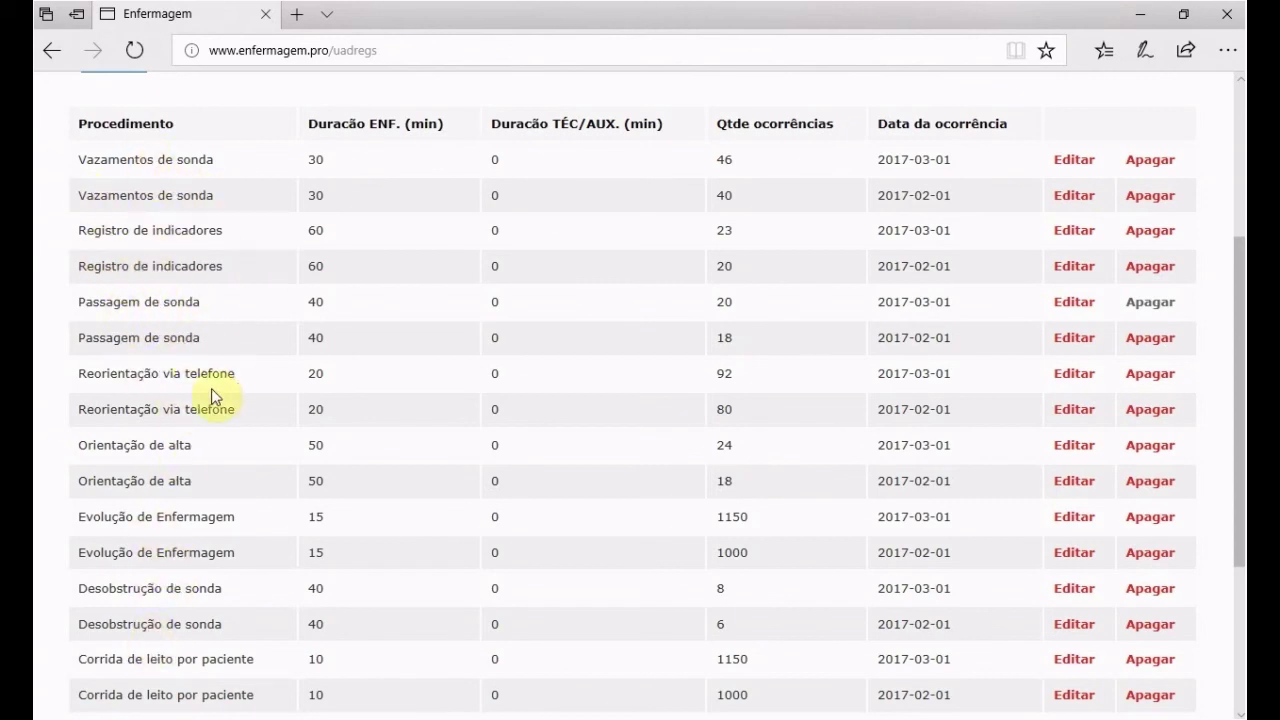
scroll(266, 477, down, 2)
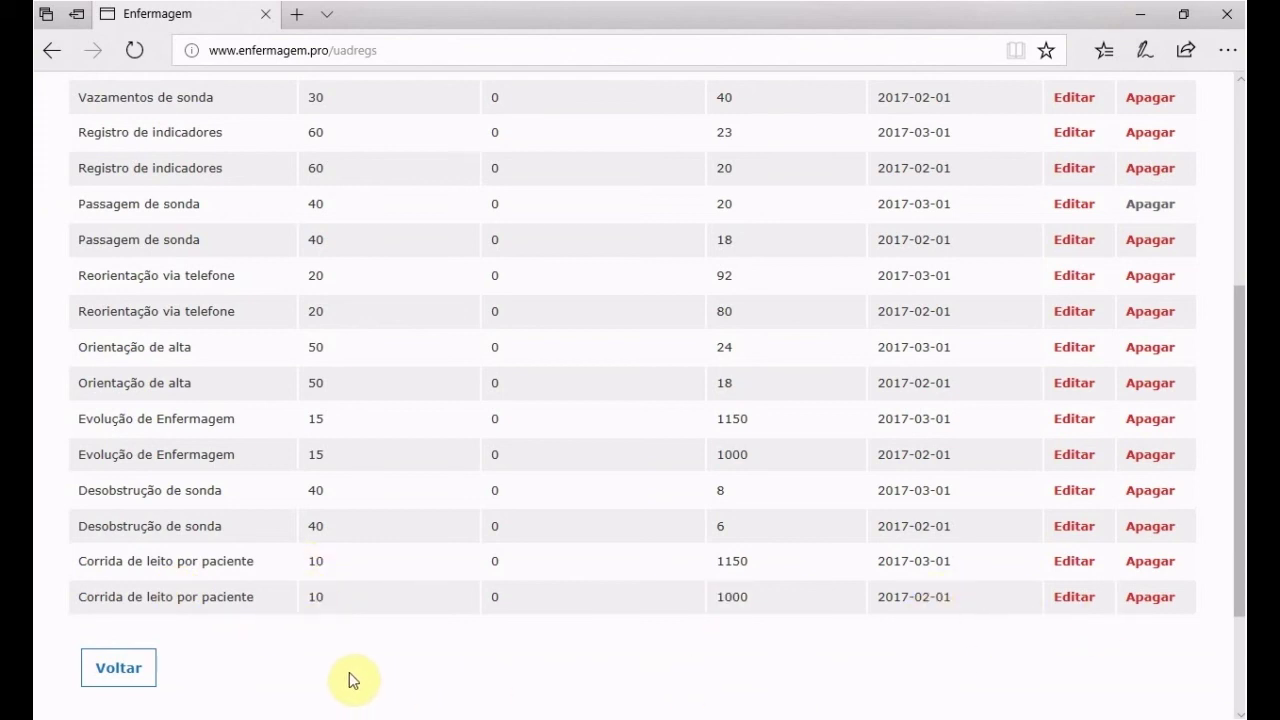
scroll(346, 677, down, 3)
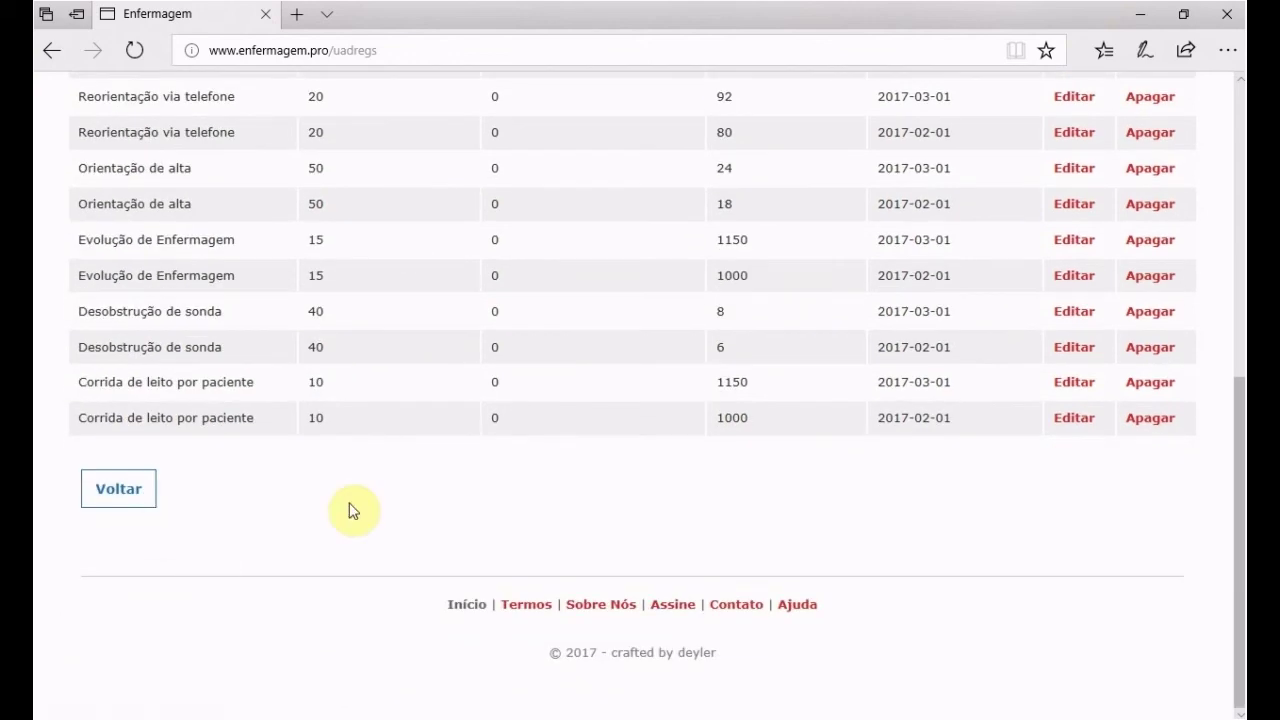
scroll(340, 509, up, 8)
scroll(334, 509, up, 2)
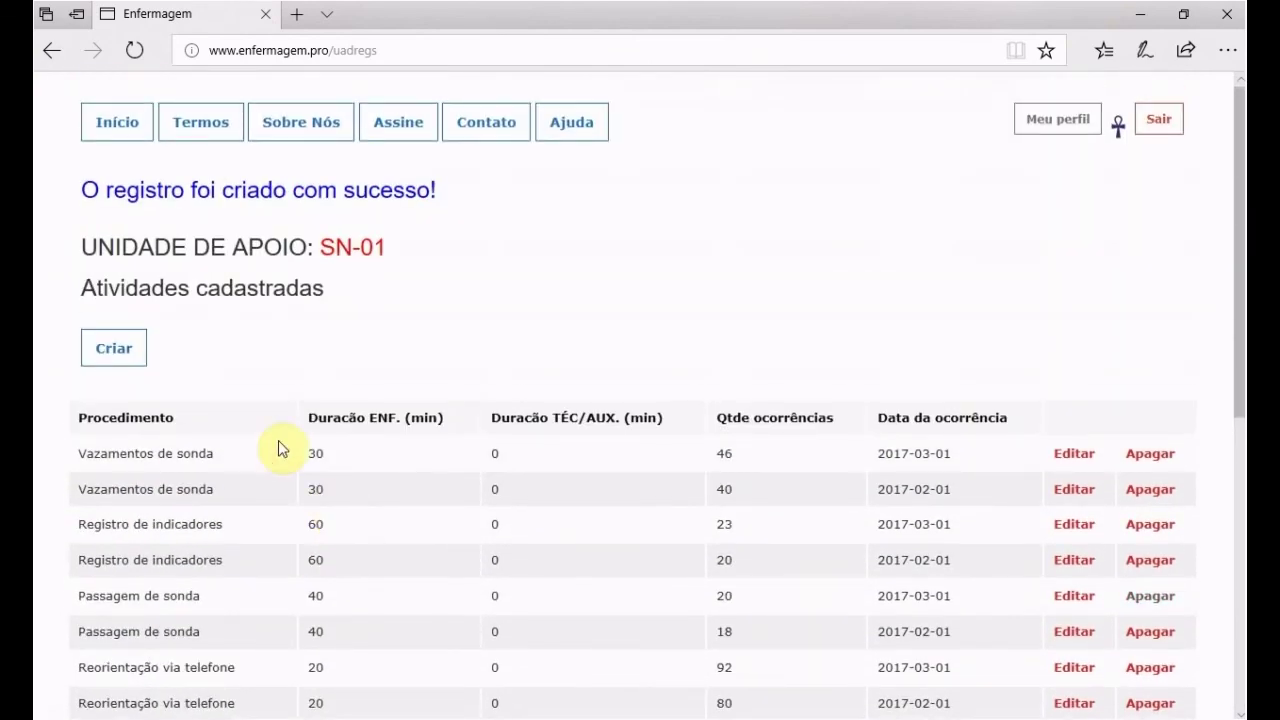
scroll(257, 500, down, 6)
scroll(257, 503, down, 4)
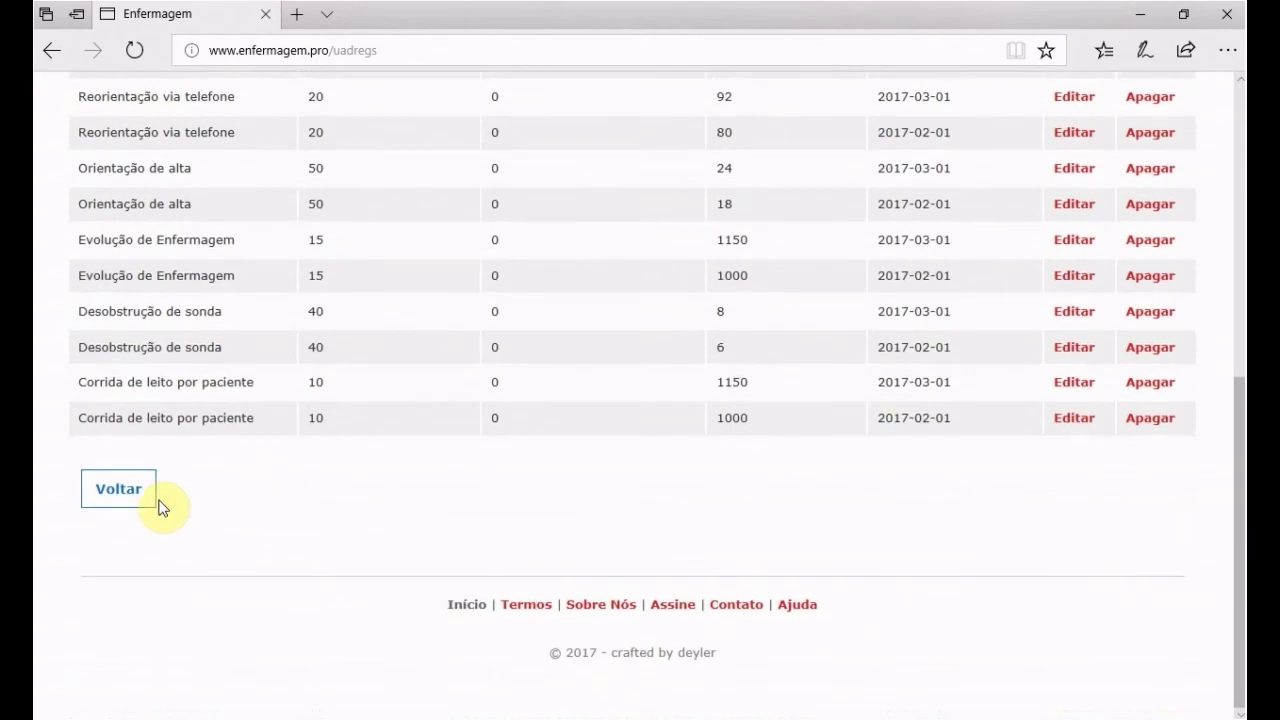
Return to the UAD registry and examine the SN-01 staffing results and the simulations by weekly workload.
click(136, 497)
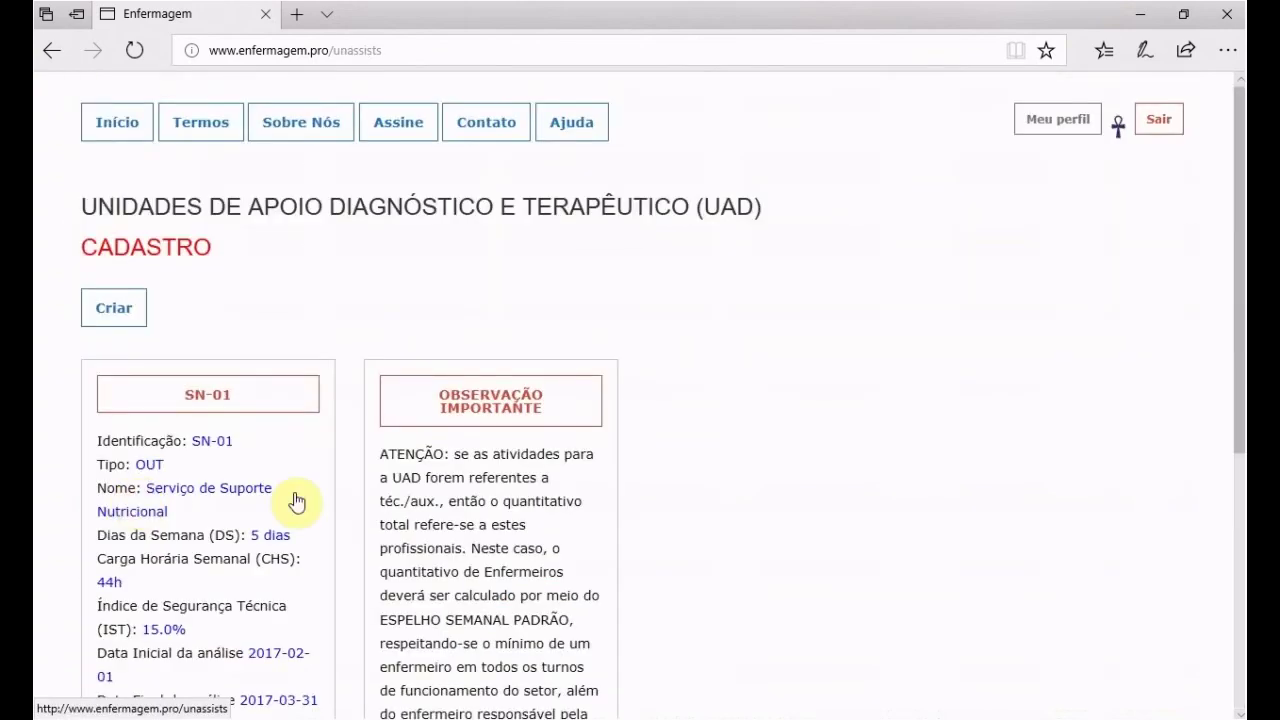
scroll(300, 500, down, 2)
scroll(310, 508, down, 1)
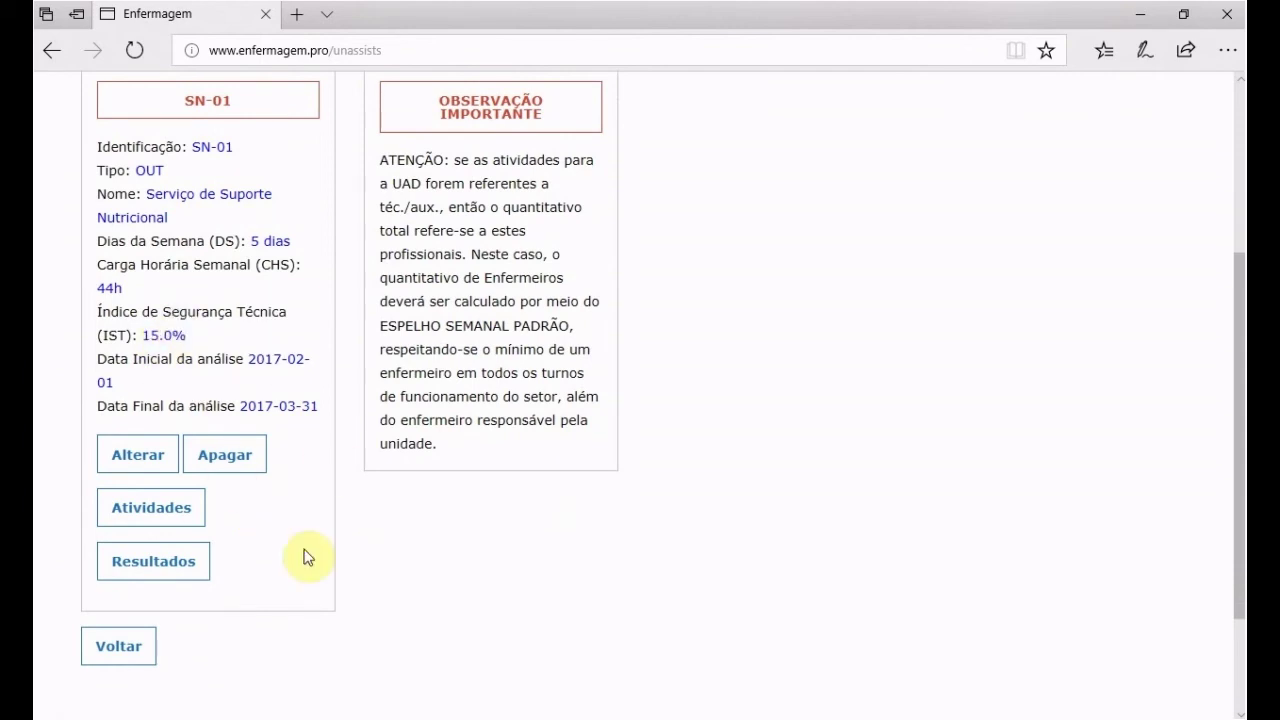
click(139, 576)
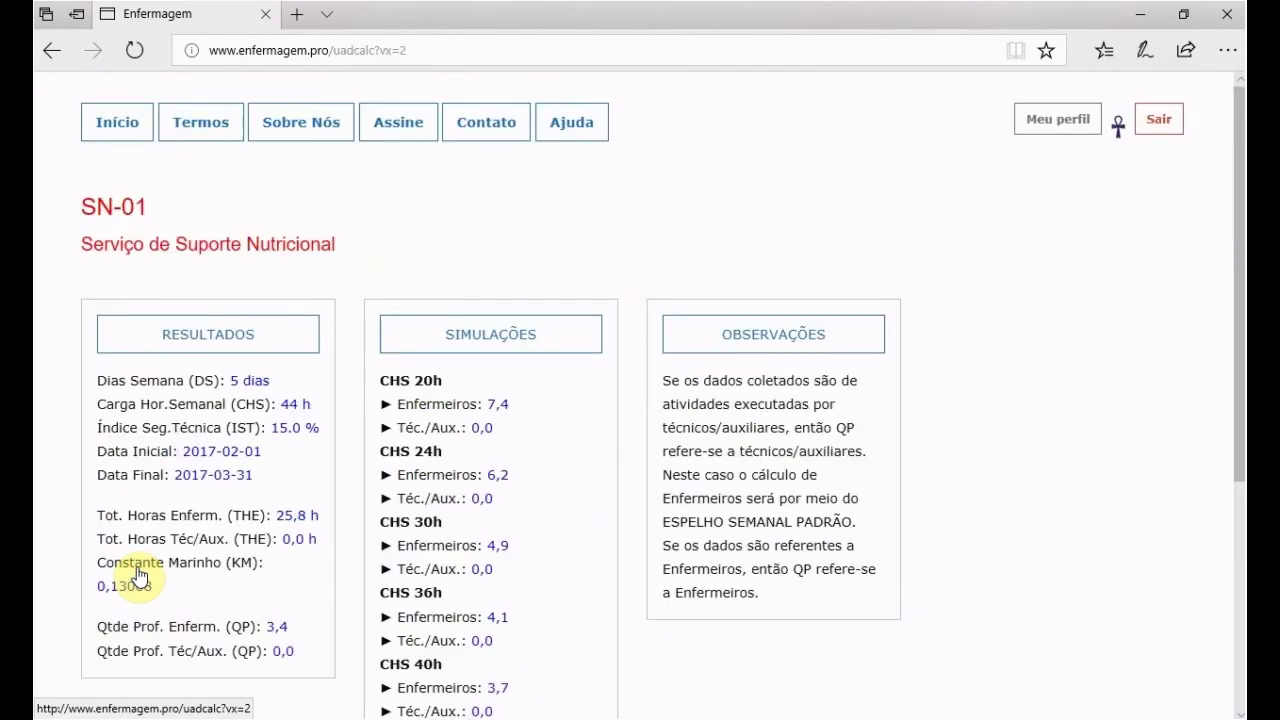
scroll(331, 570, down, 2)
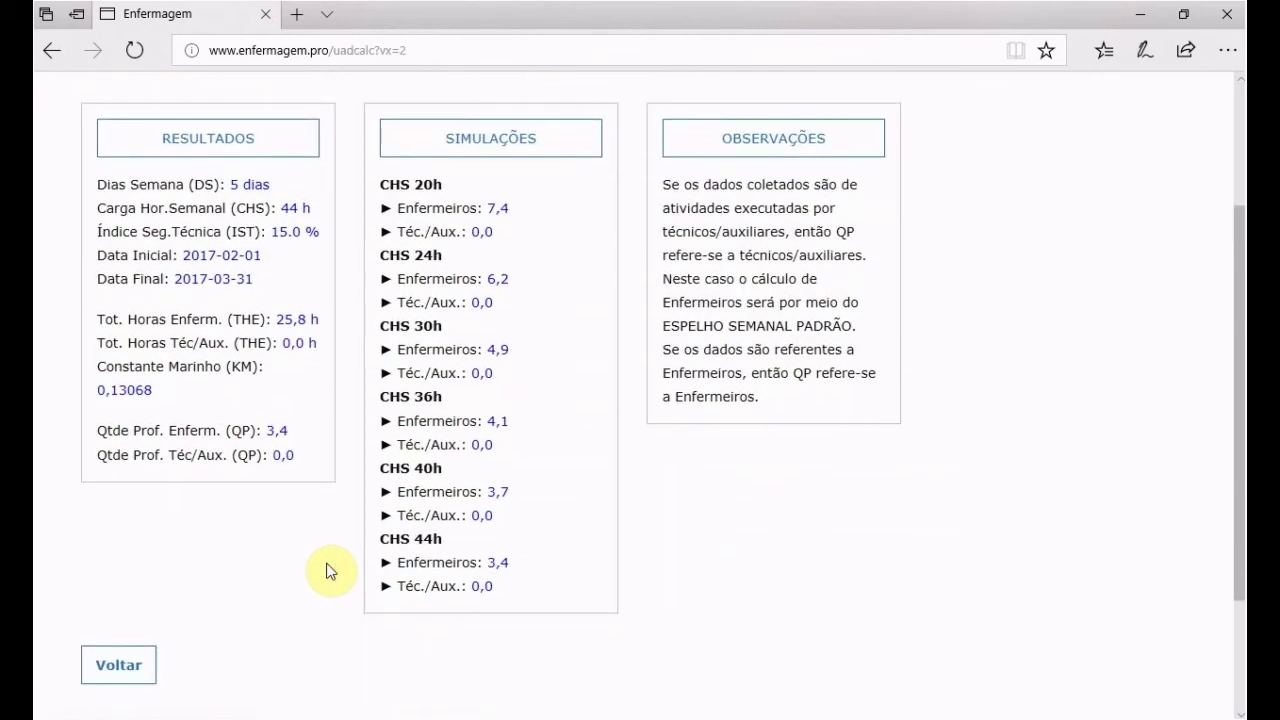
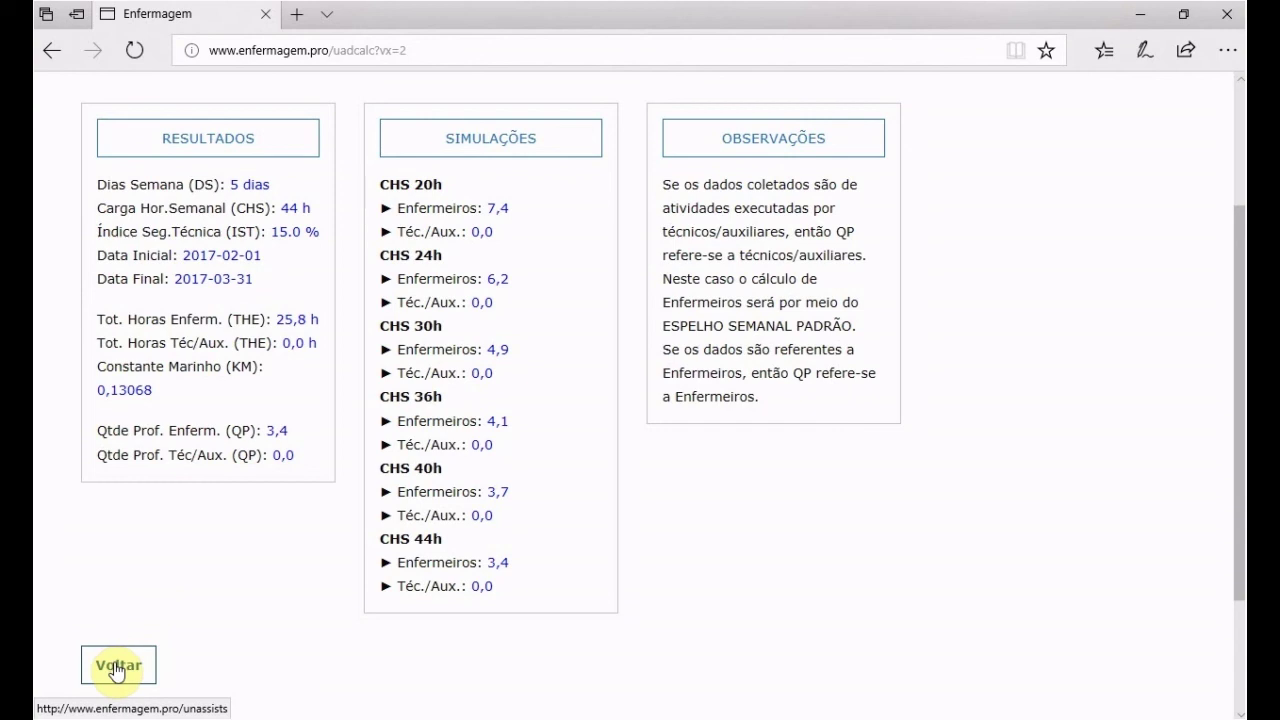
Start a new UAD unit registration with identification SN-02 and the name "Serviço de Suporte Nutricional".
click(117, 669)
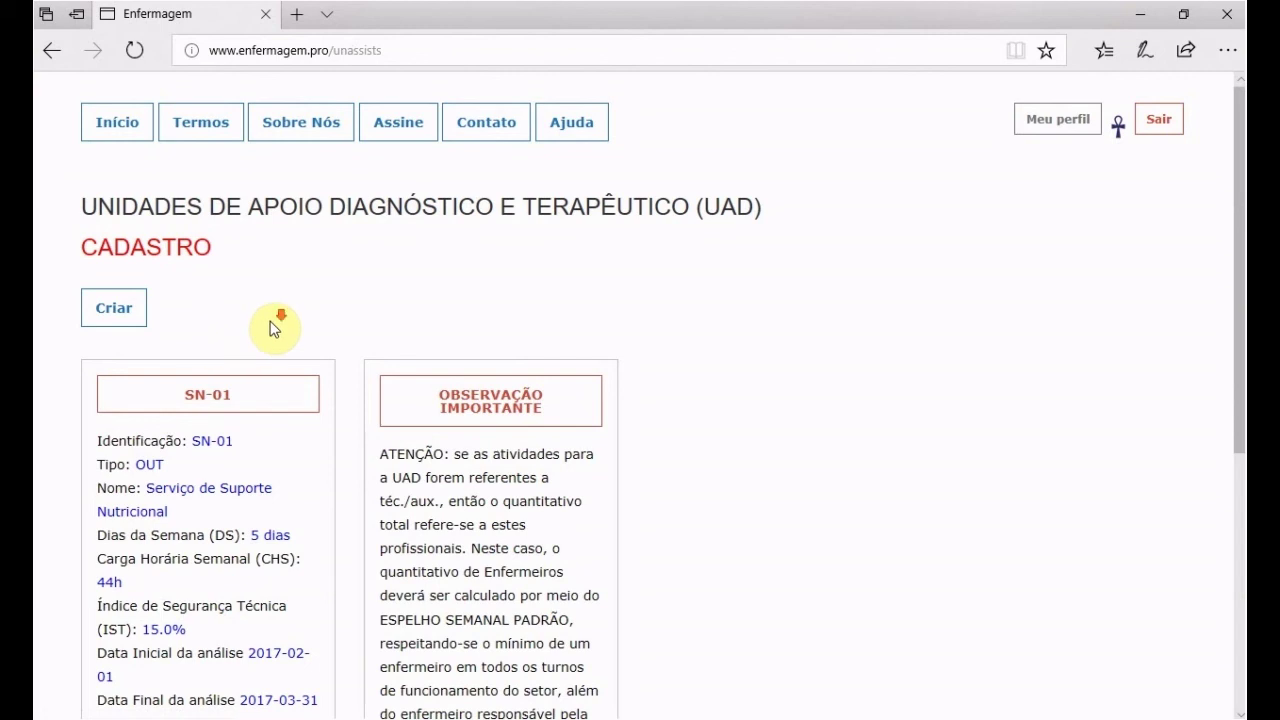
scroll(274, 326, down, 1)
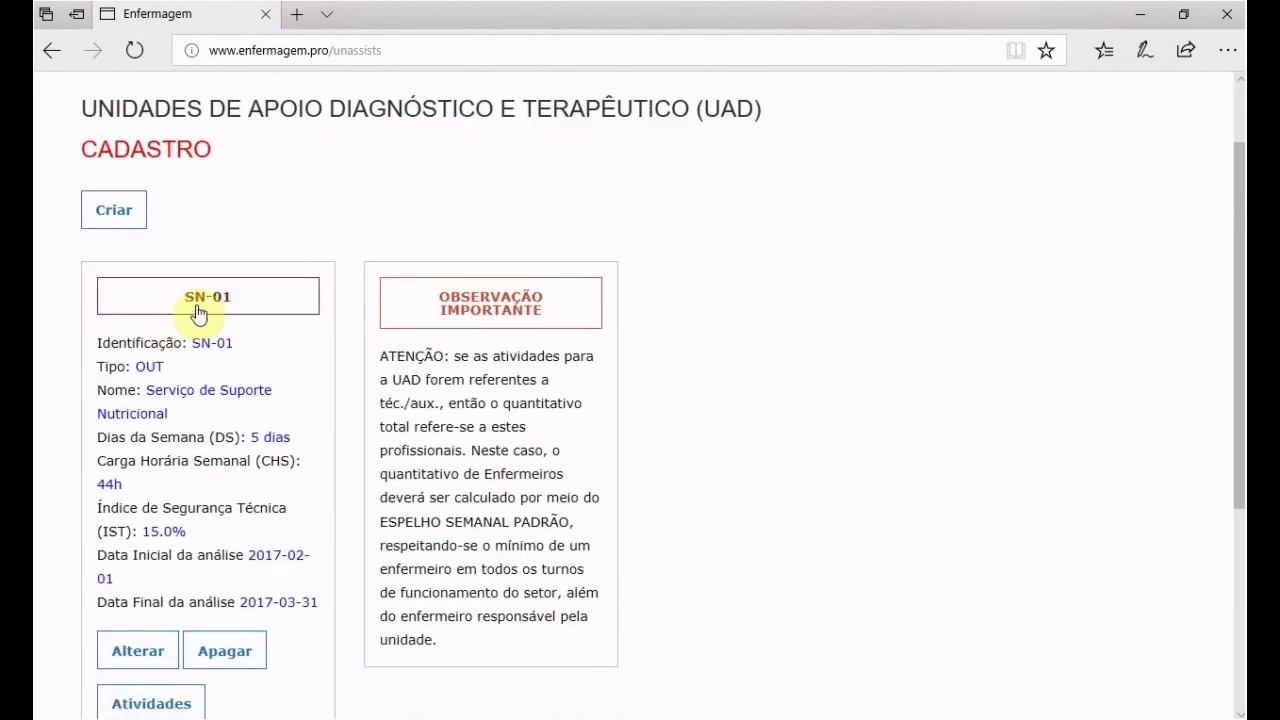
click(110, 222)
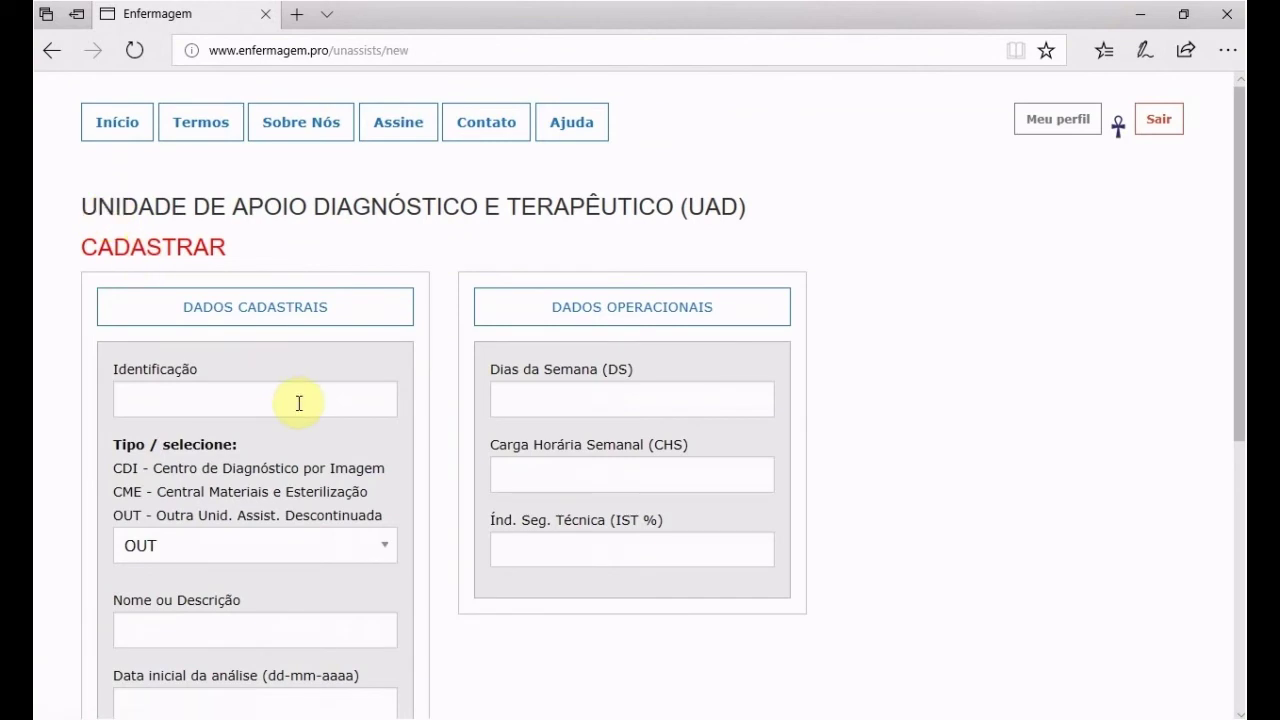
scroll(297, 395, down, 1)
click(286, 298)
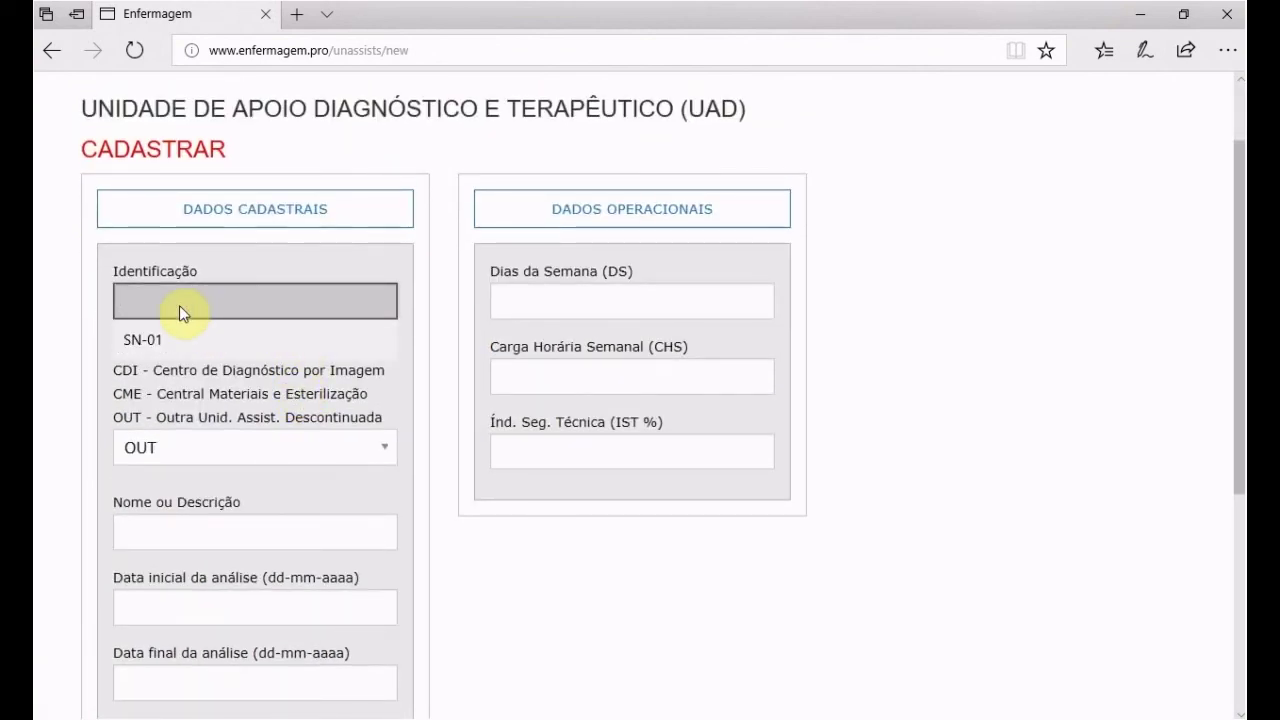
text(SN-02)
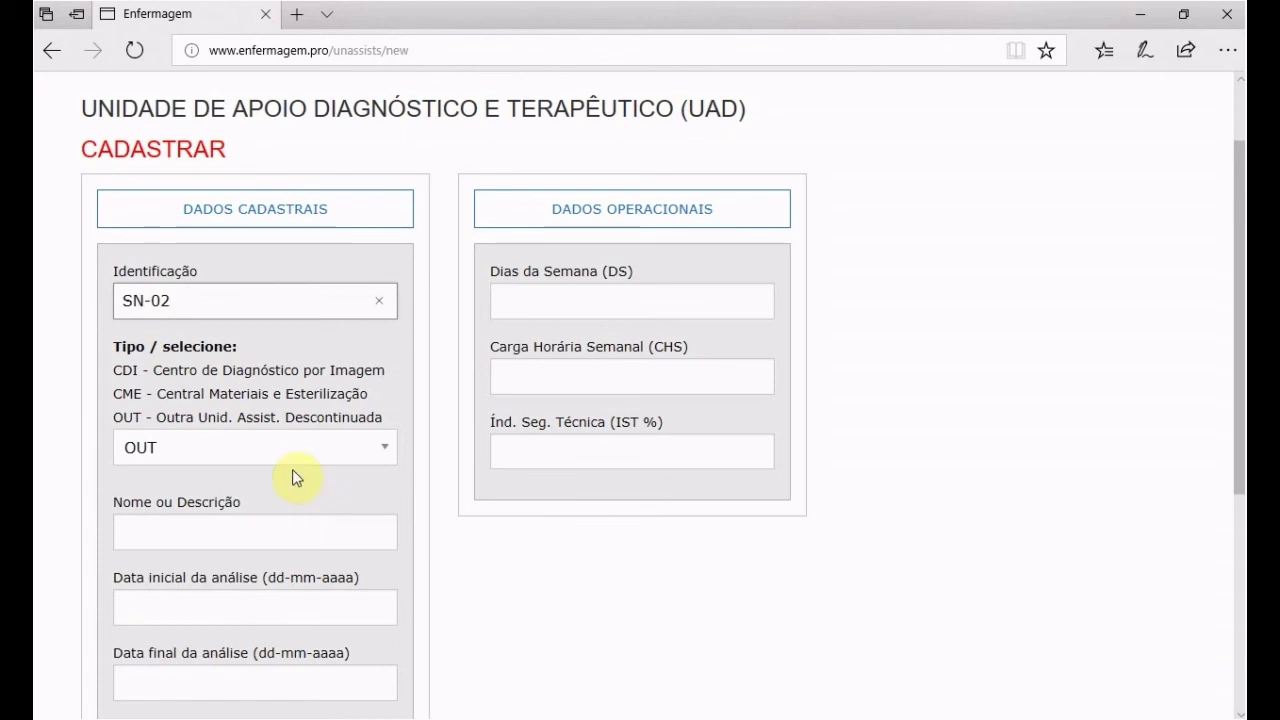
click(364, 500)
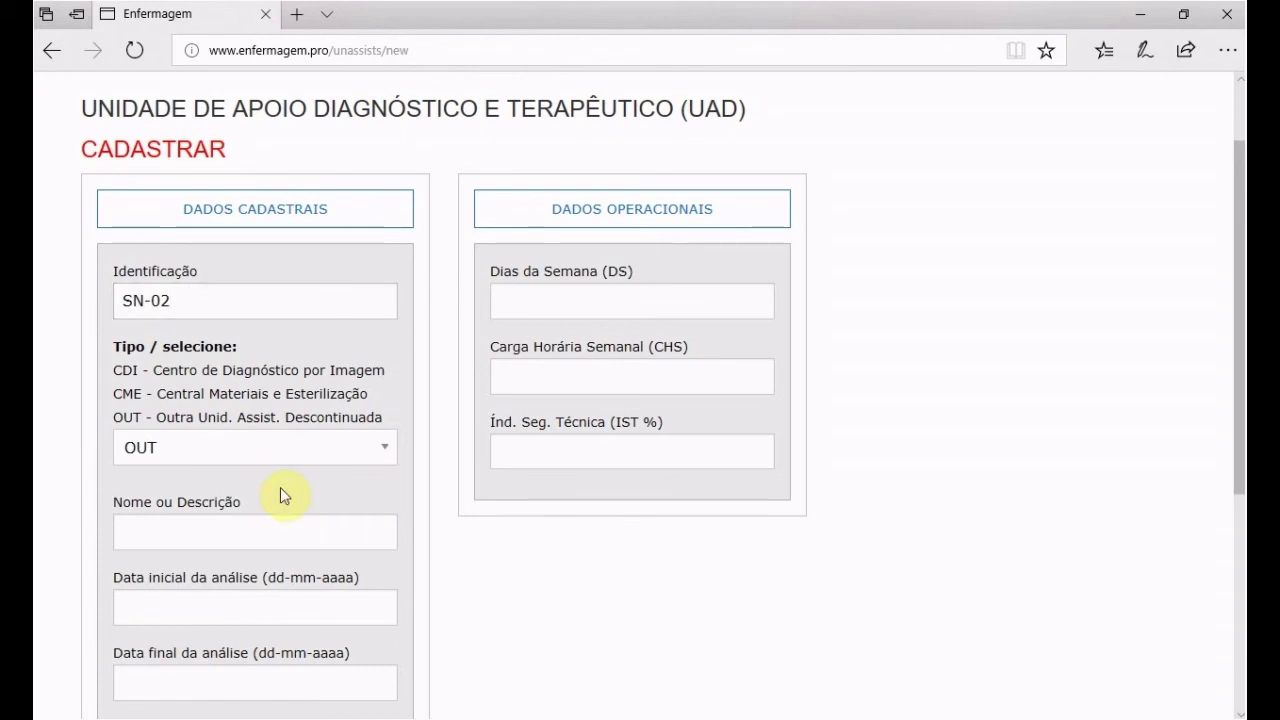
click(253, 529)
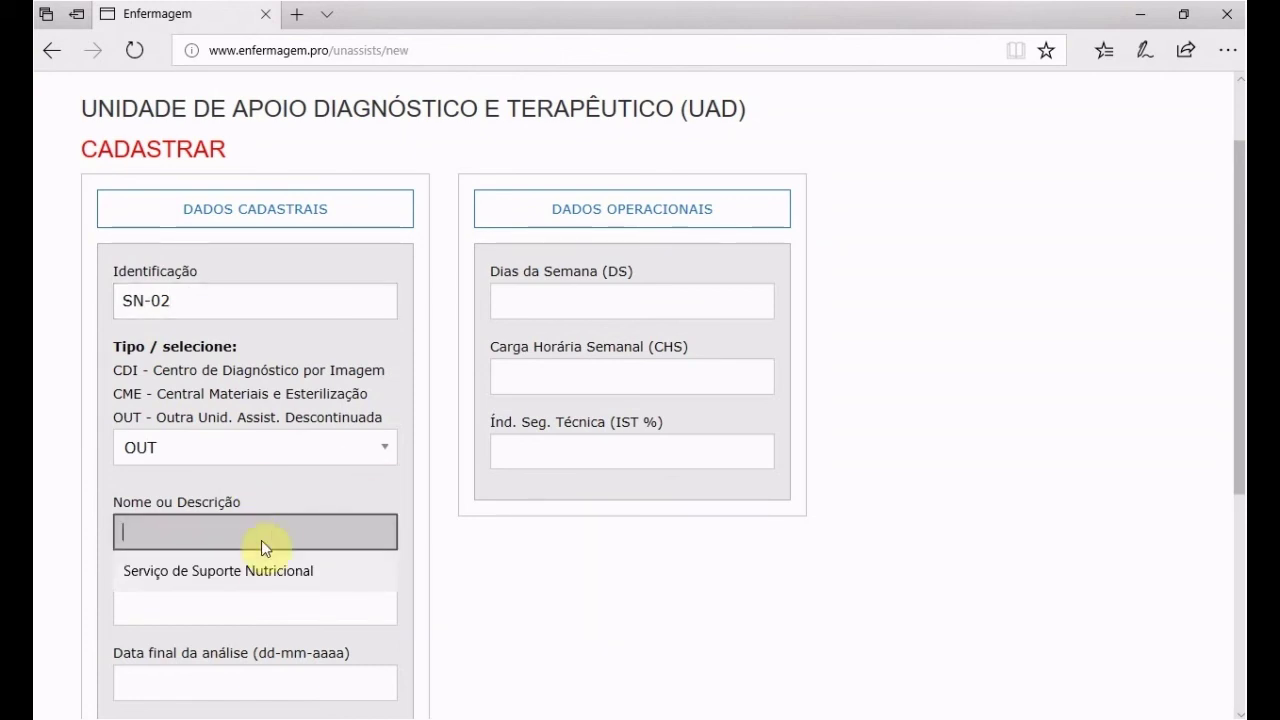
click(247, 573)
Set the SN-02 analysis period from 01/02/2017 to 31/03/2017.
scroll(221, 598, down, 2)
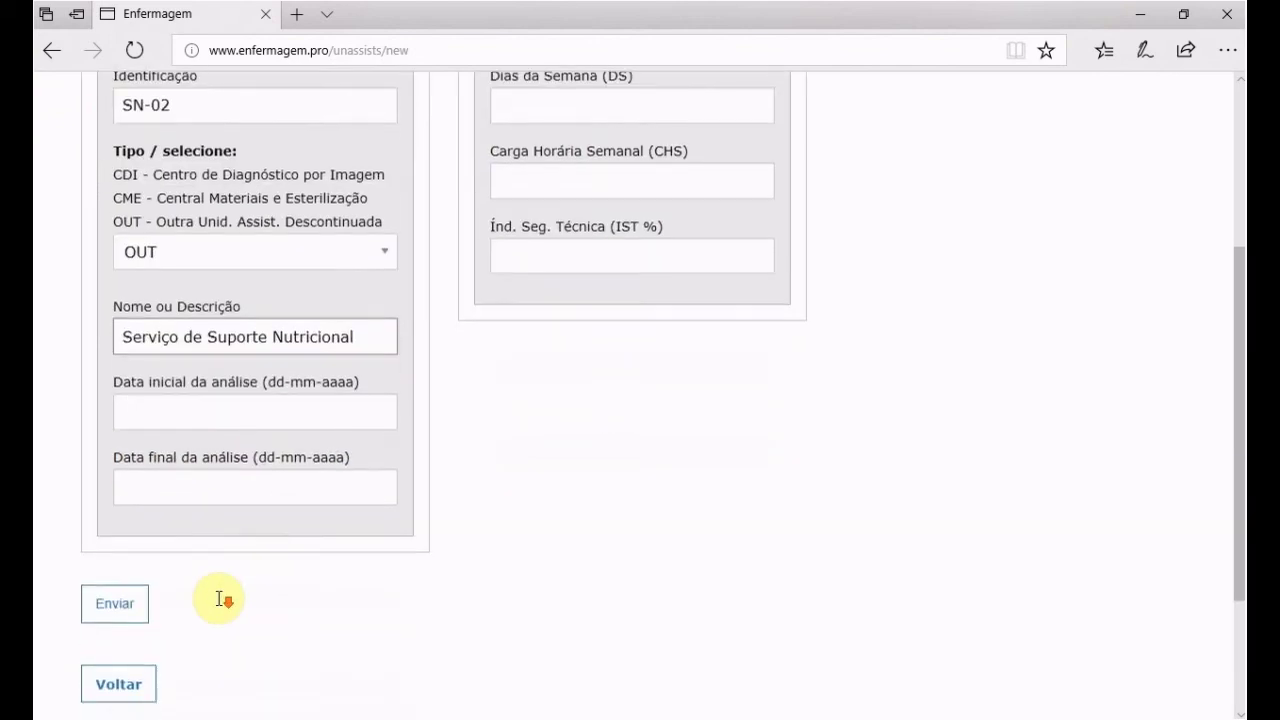
click(242, 416)
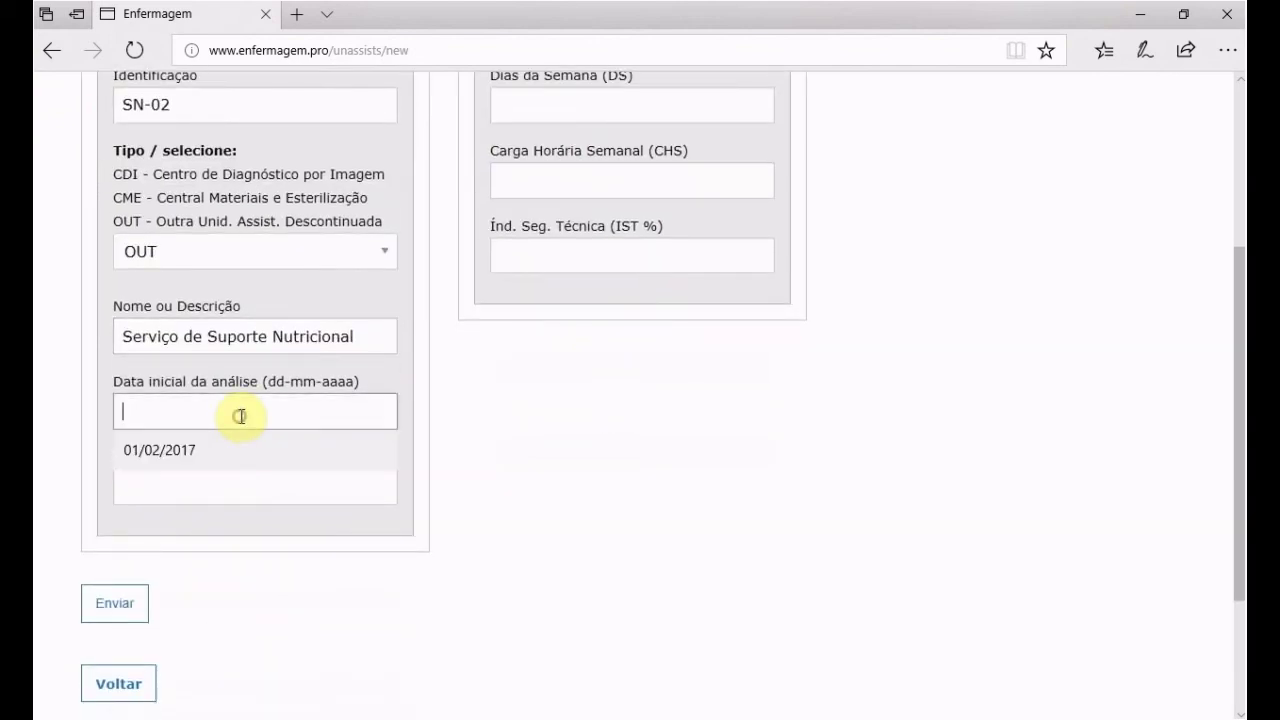
click(143, 462)
click(271, 491)
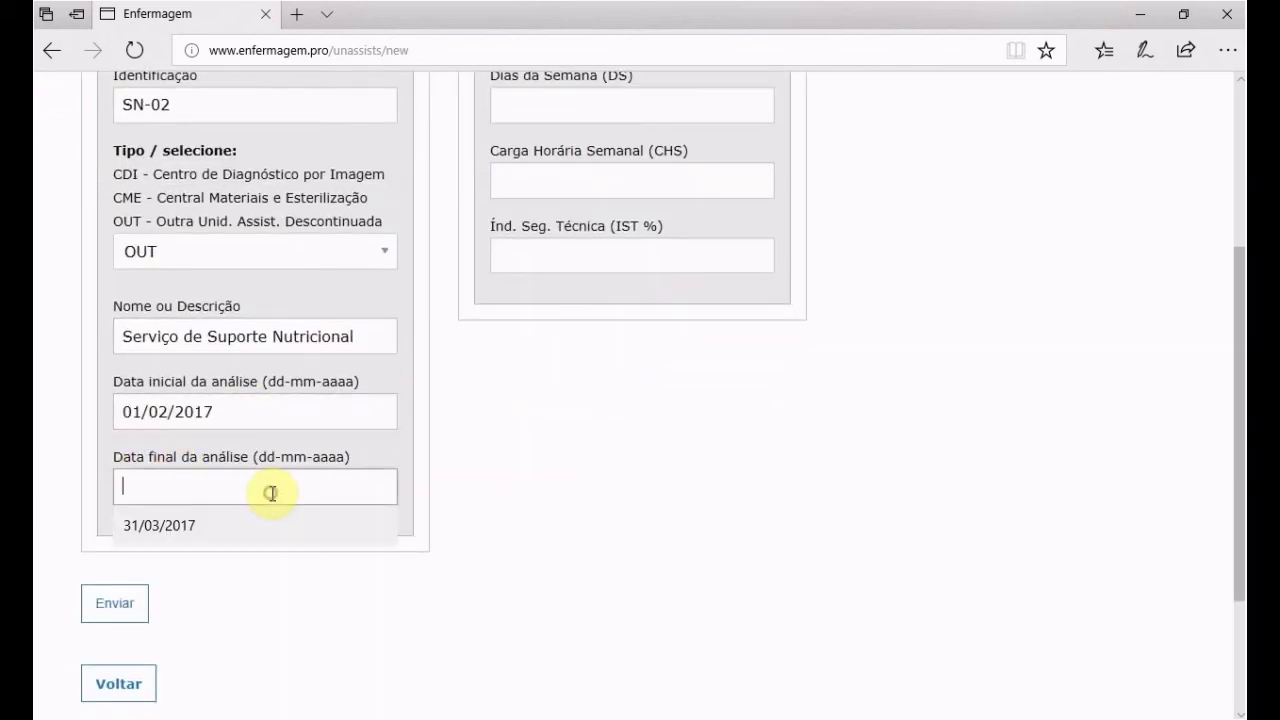
click(154, 522)
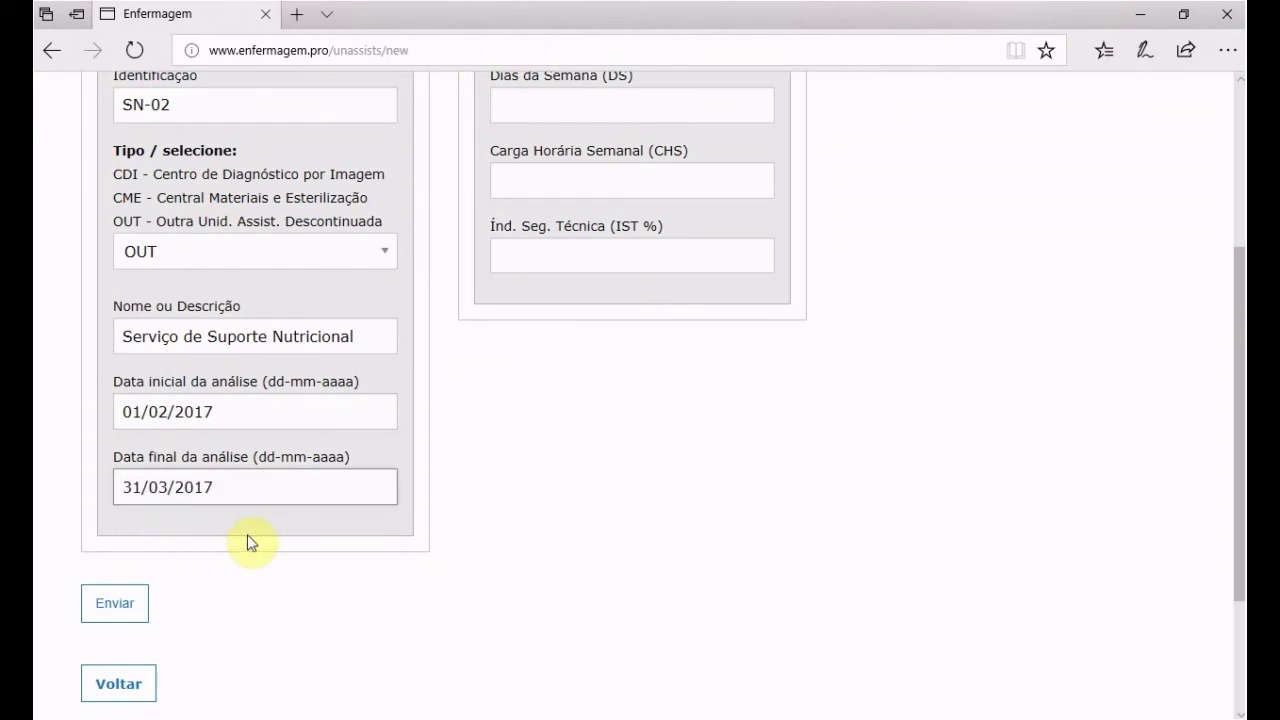
Fill in the SN-02 operational data with 5 days per week (DS), 44 weekly hours (CHS) and a 15% technical safety index (IST).
scroll(558, 405, up, 2)
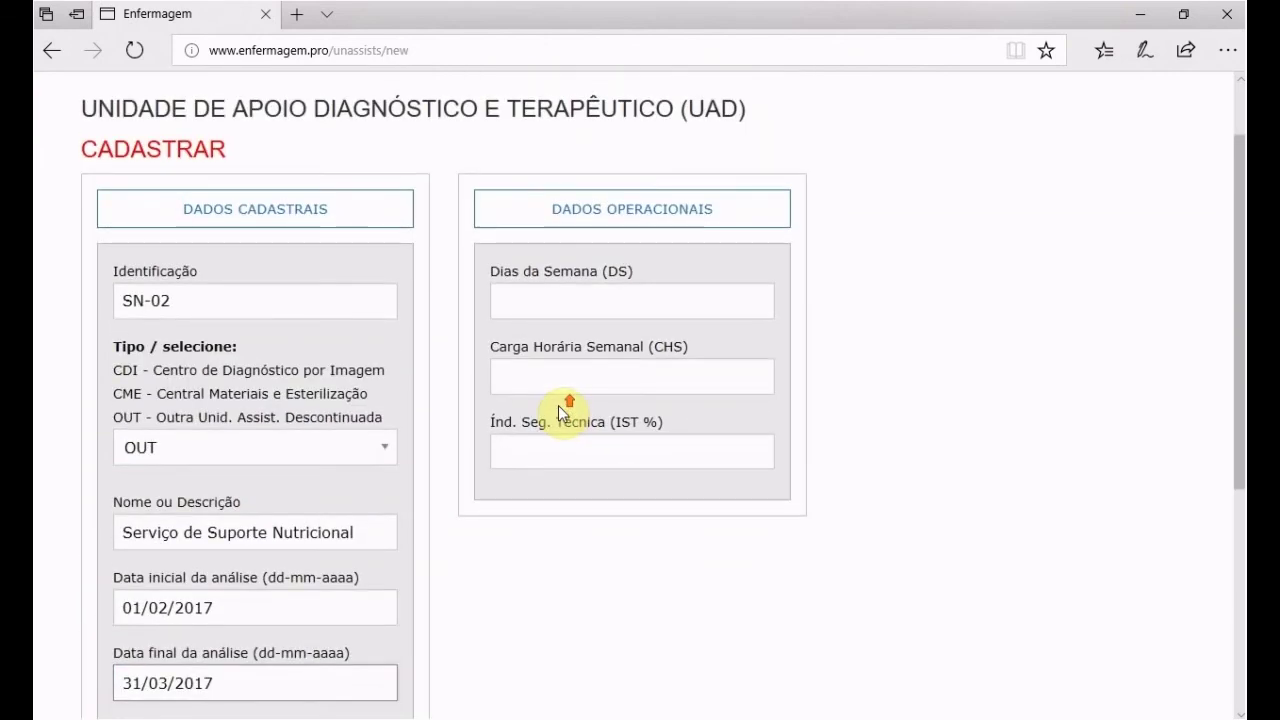
click(613, 303)
click(551, 337)
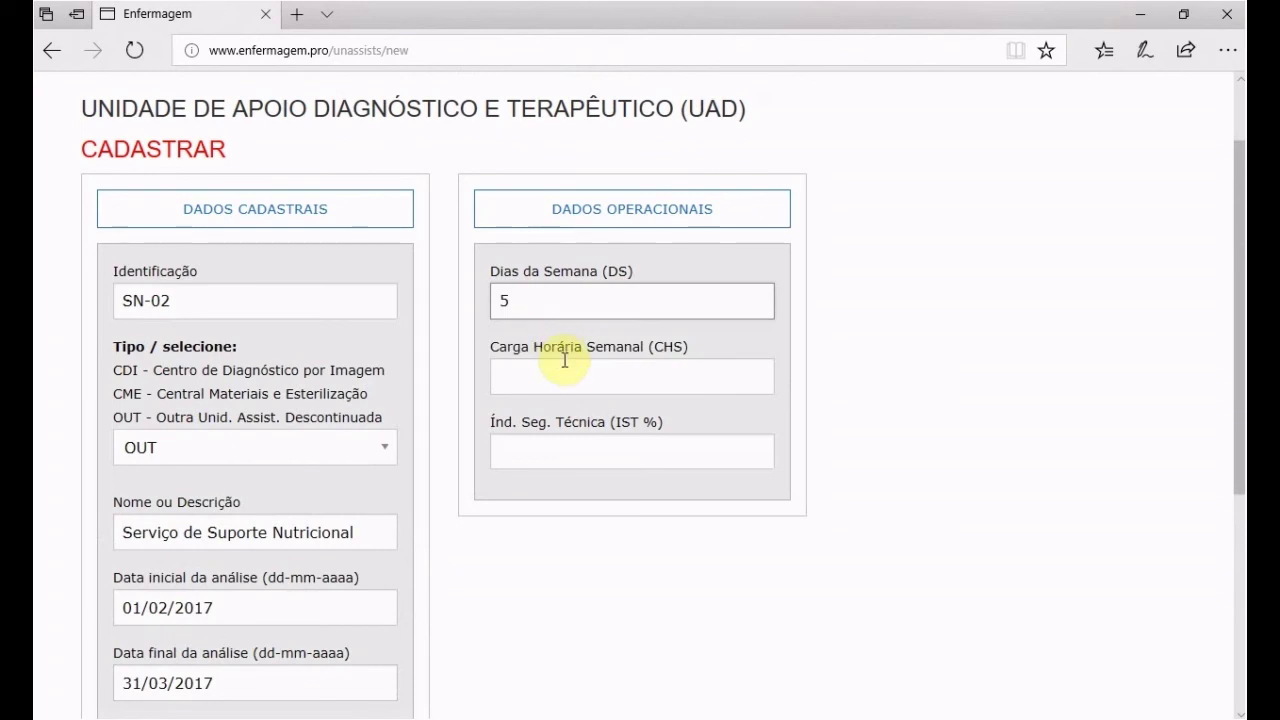
click(573, 374)
click(540, 419)
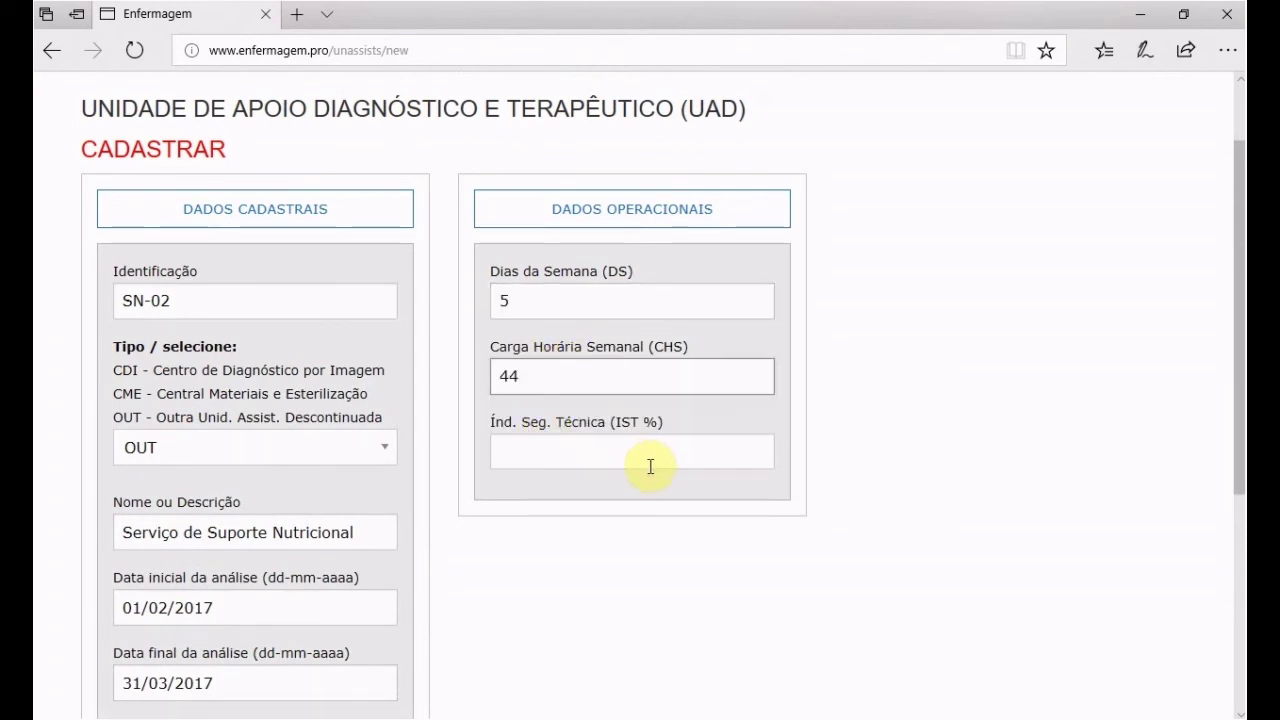
click(574, 451)
click(520, 497)
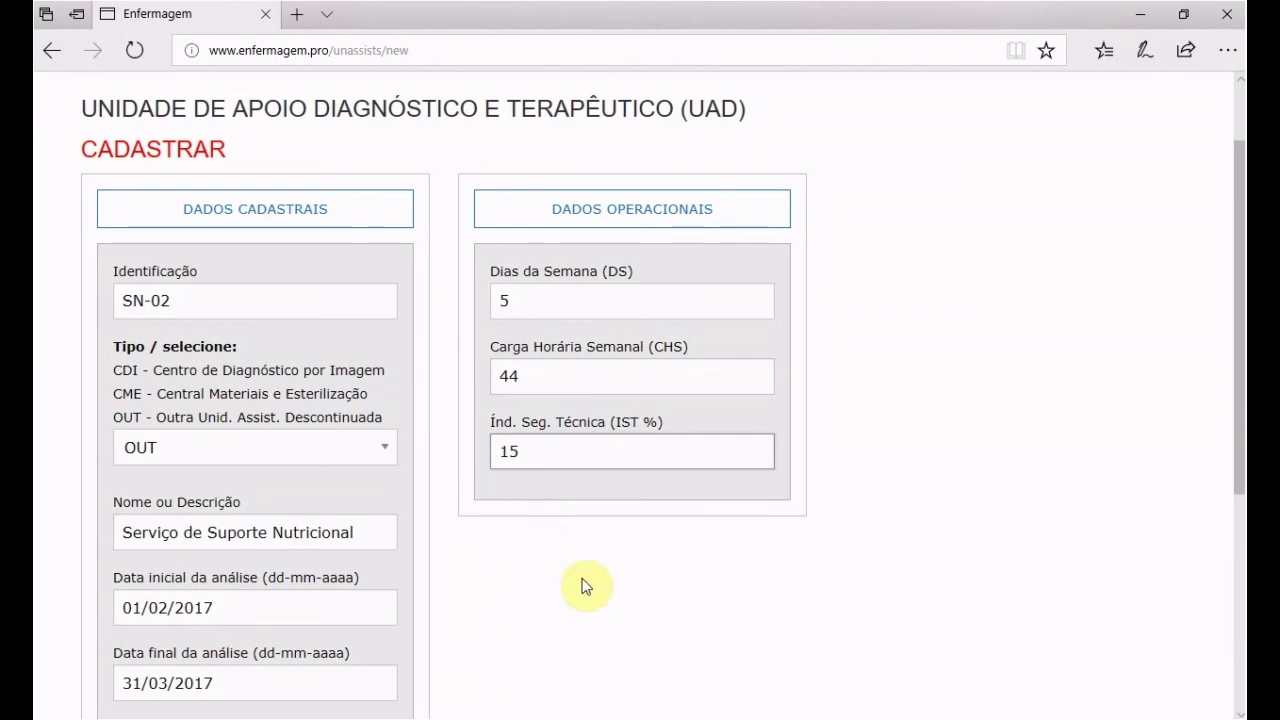
Submit the SN-02 unit registration and return to the UAD registry.
scroll(603, 580, down, 1)
scroll(560, 540, down, 2)
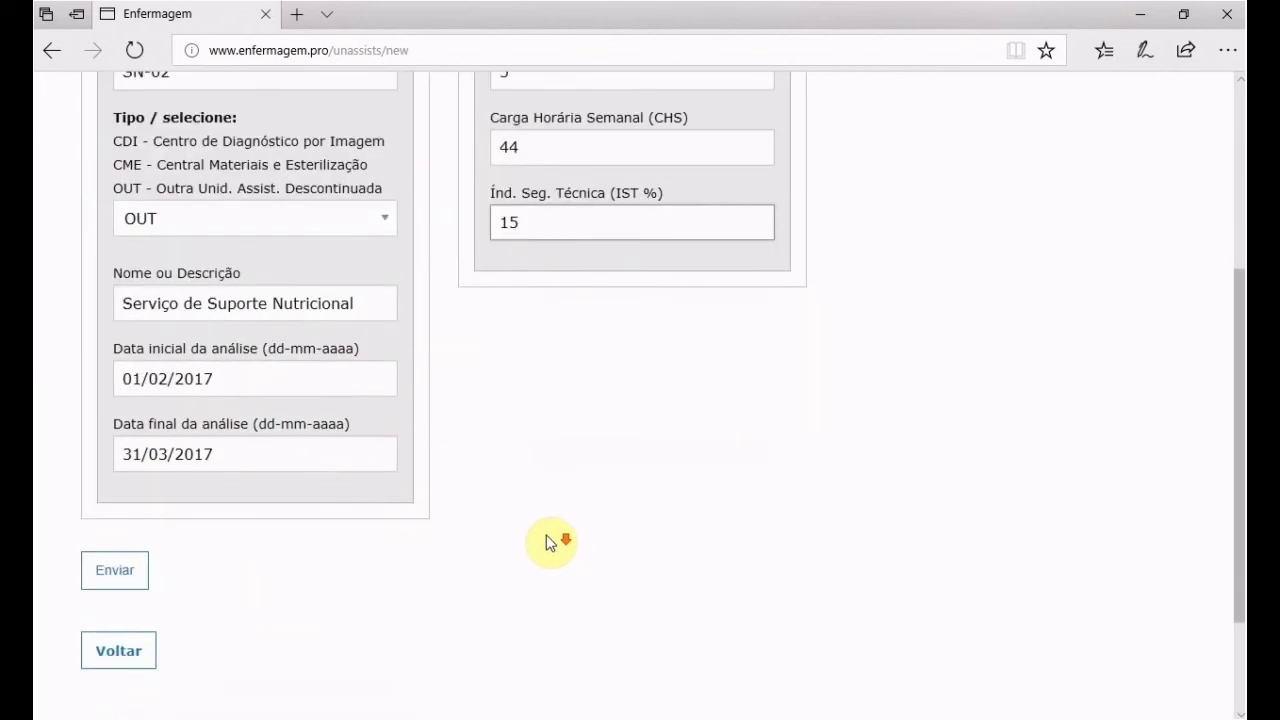
click(110, 505)
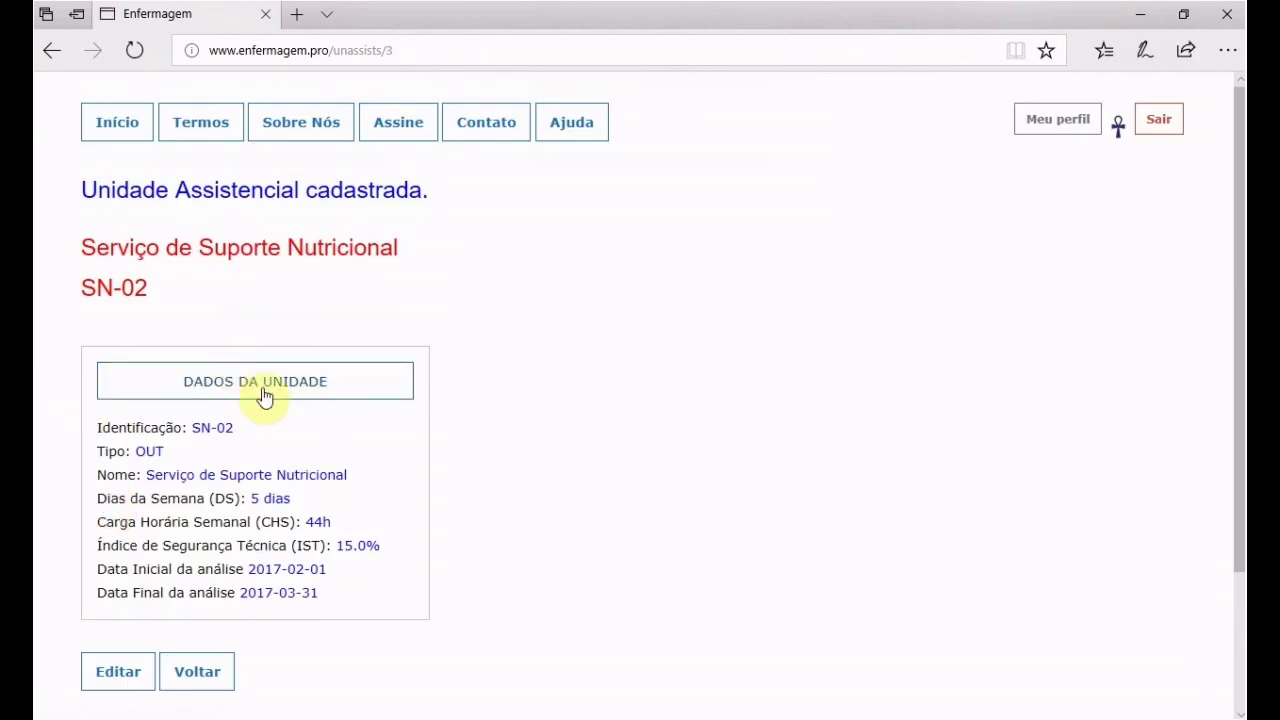
click(197, 688)
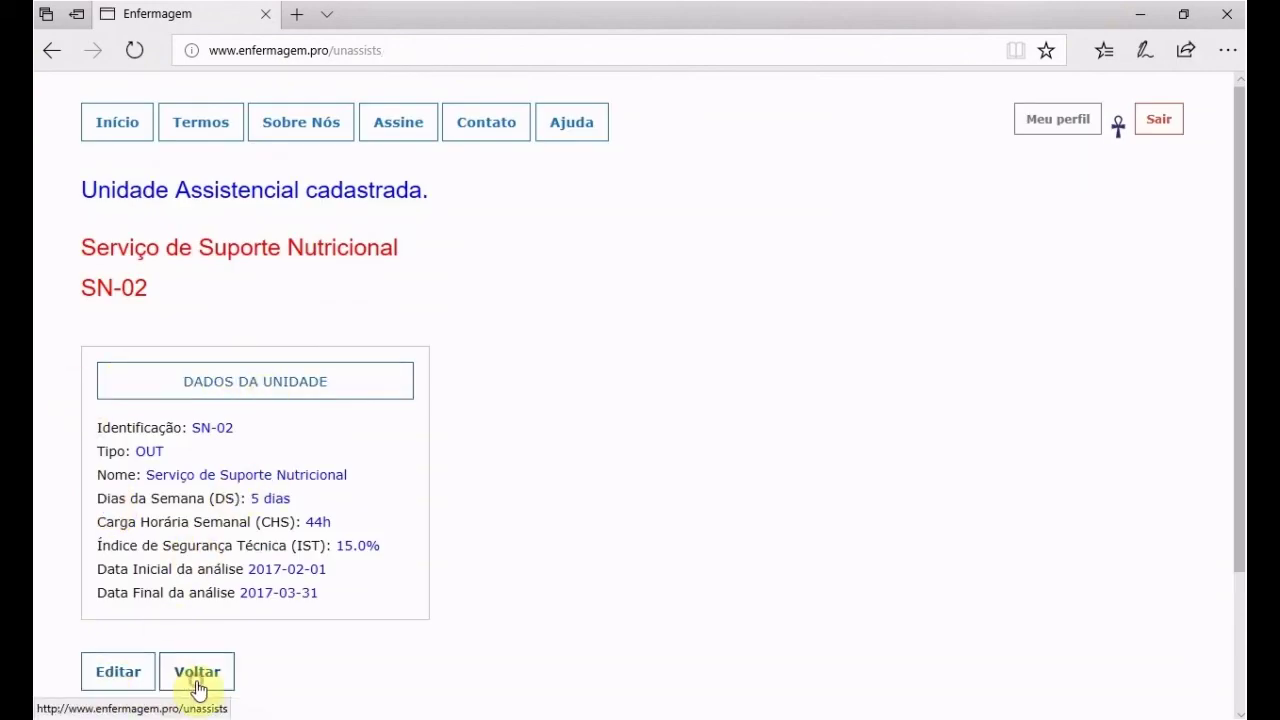
Open the registered activities of unit SN-02 from the UAD registry.
scroll(365, 376, down, 1)
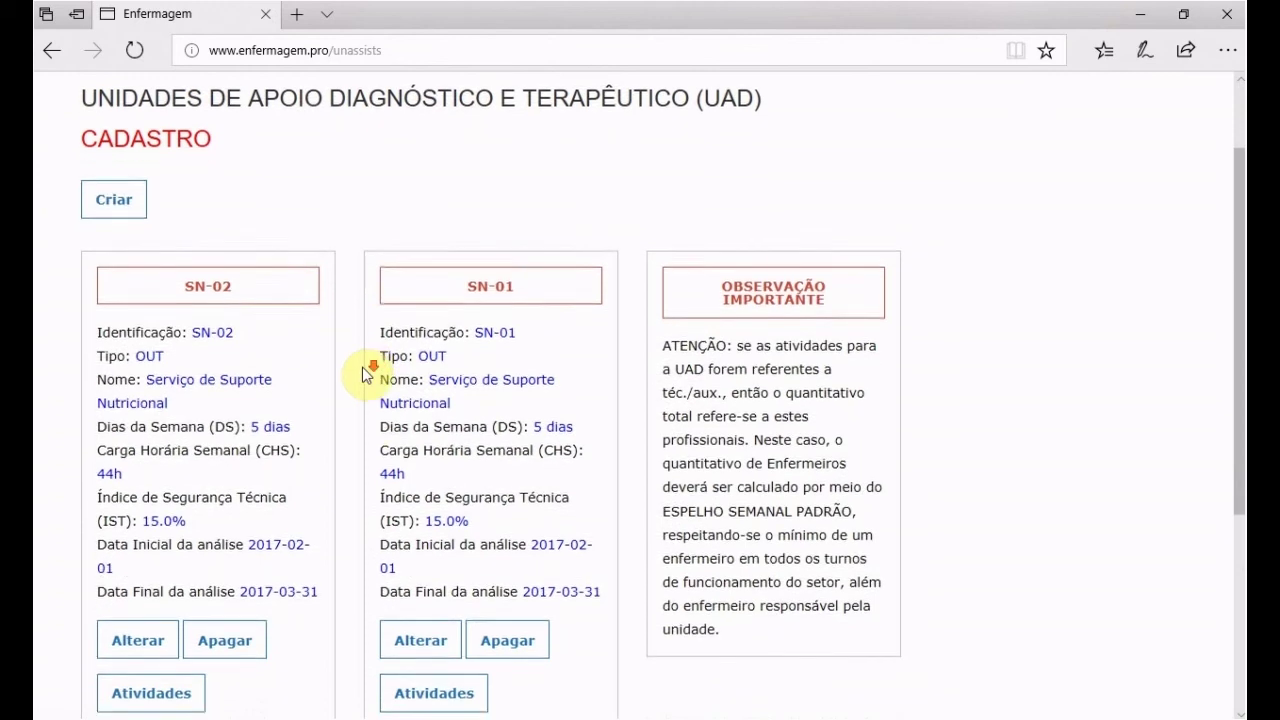
scroll(366, 370, down, 1)
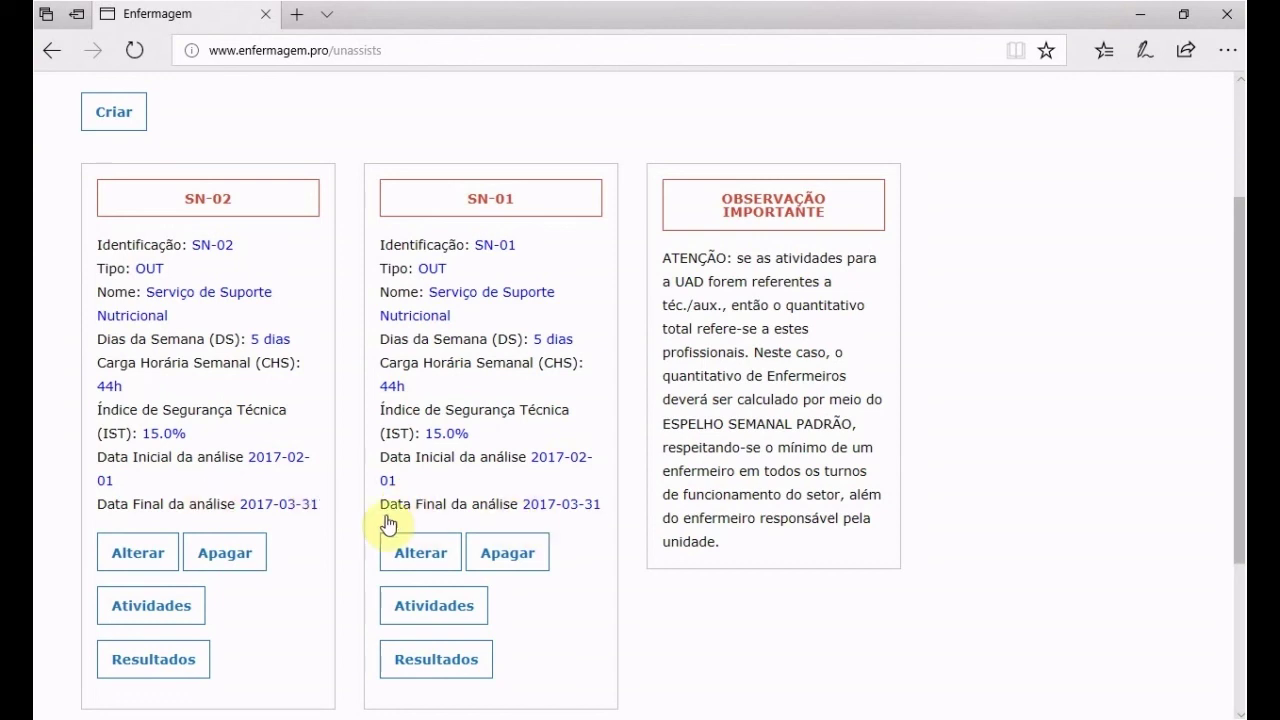
scroll(378, 460, down, 3)
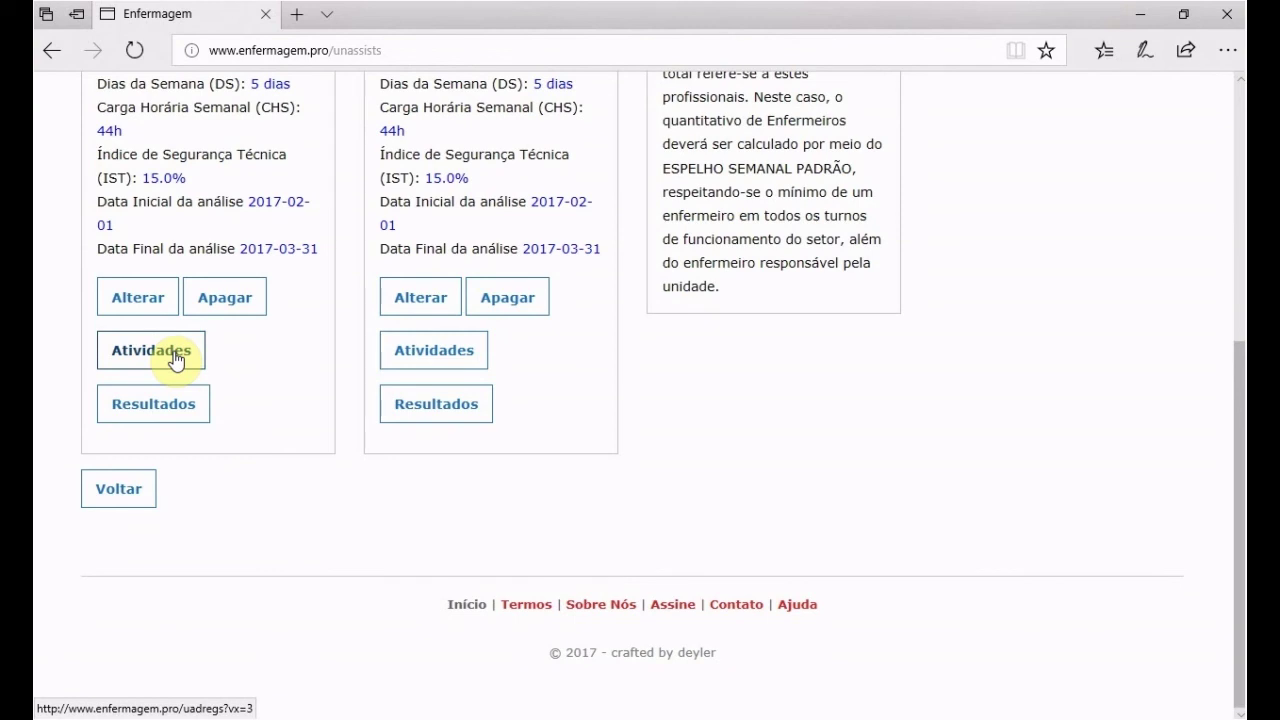
click(174, 356)
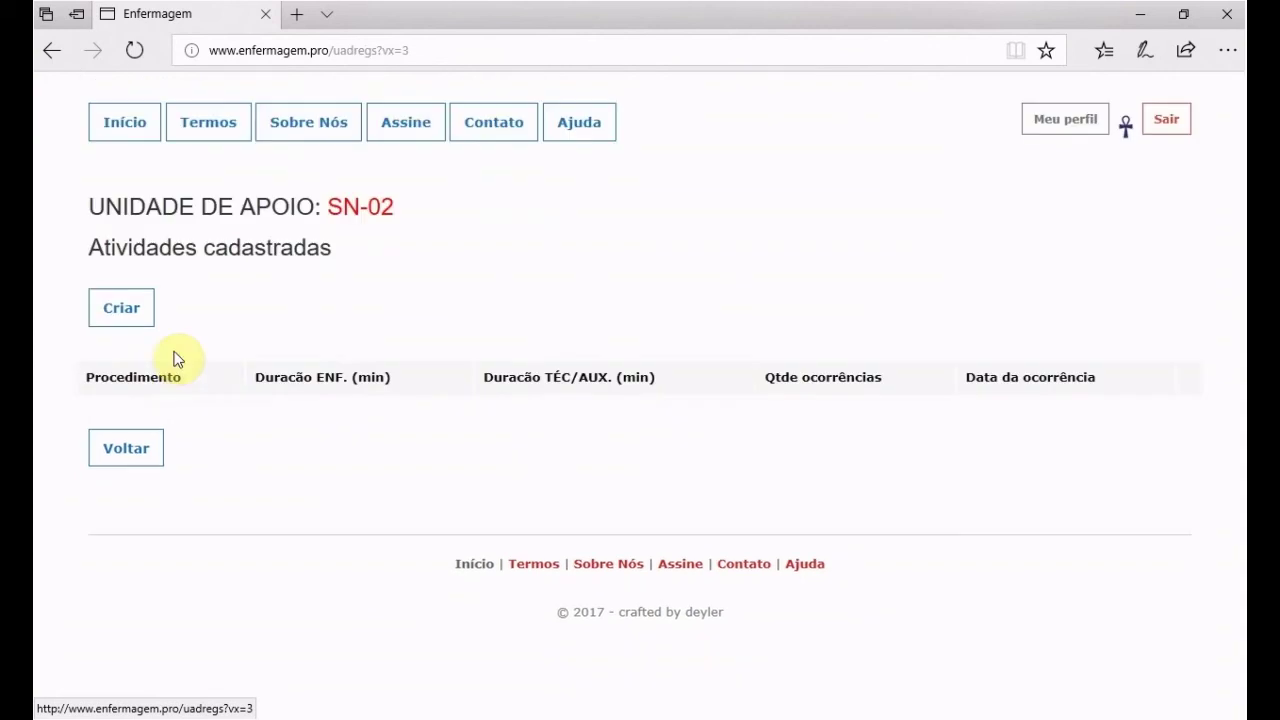
Start a new SN-02 activity "Corrida de leito por paciente" with an average nurse (ENF) duration of 10 minutes.
click(119, 318)
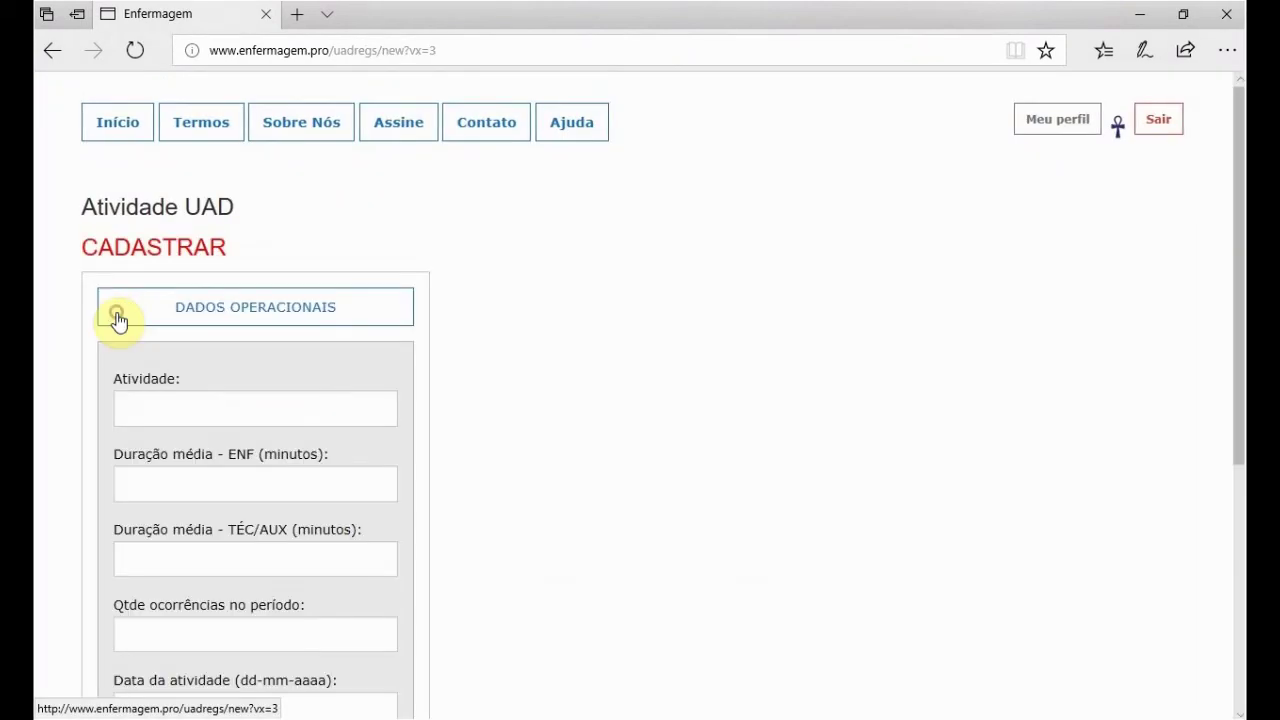
click(248, 408)
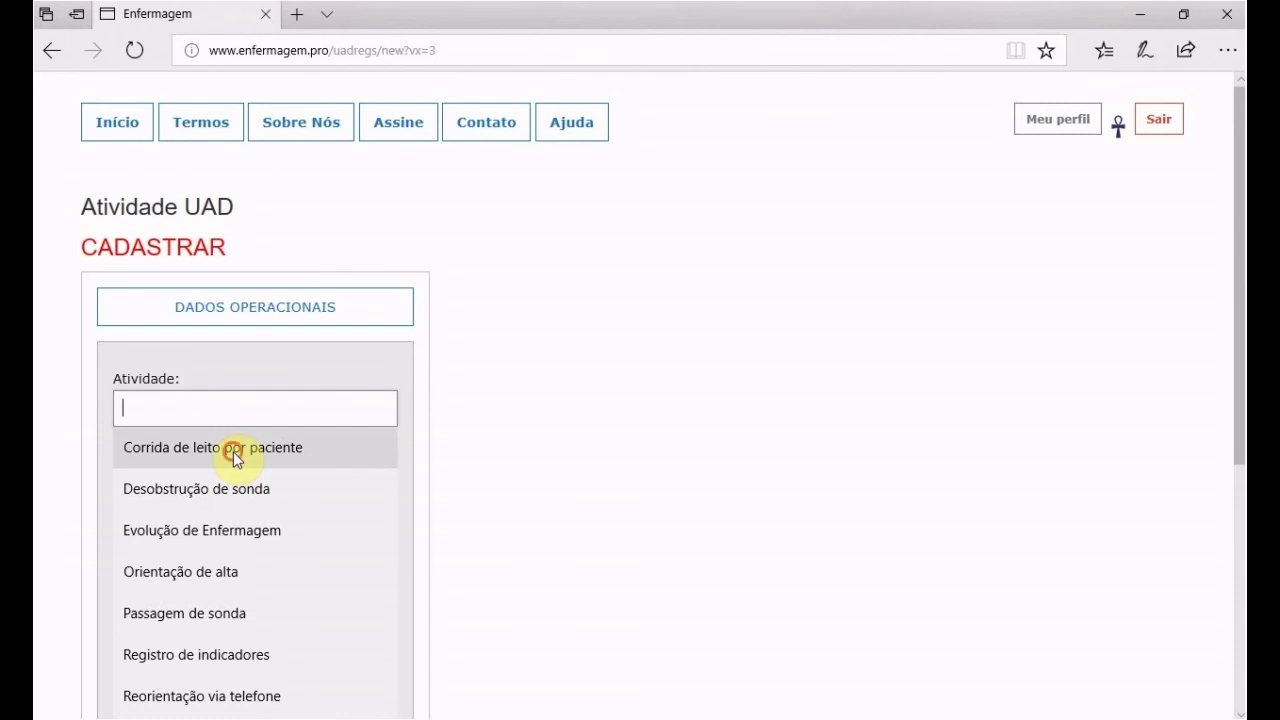
click(235, 452)
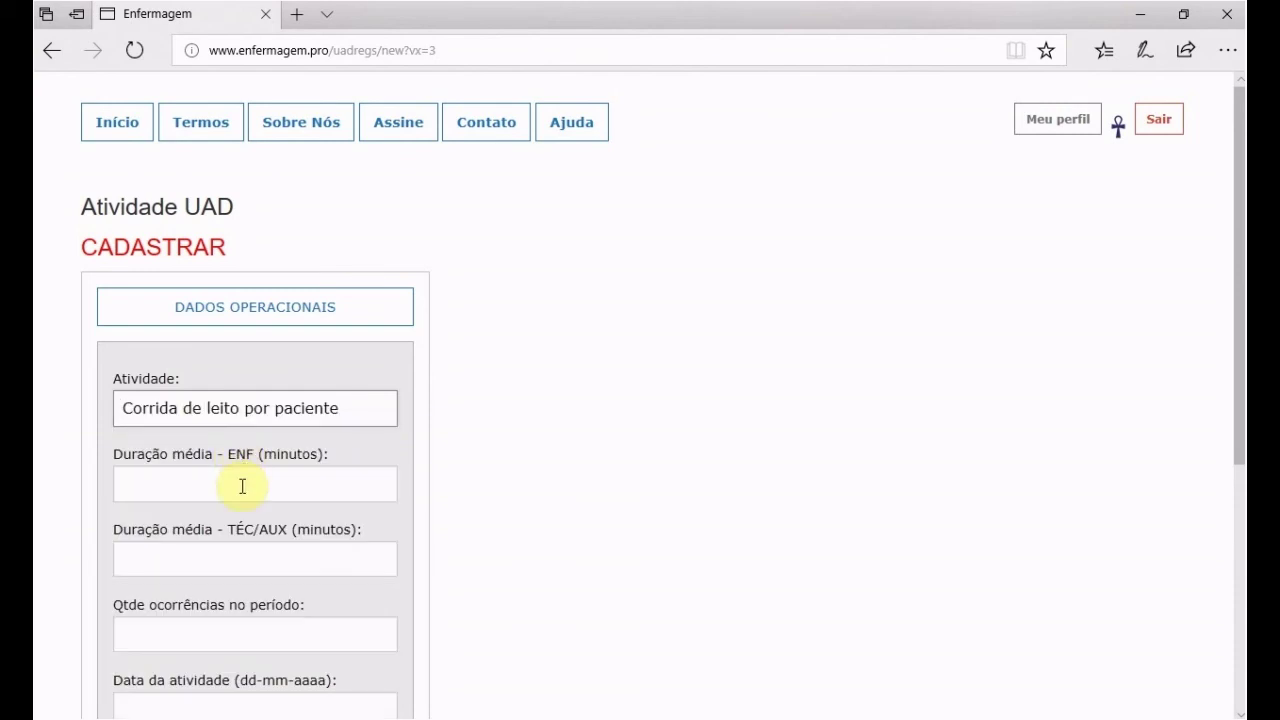
click(242, 486)
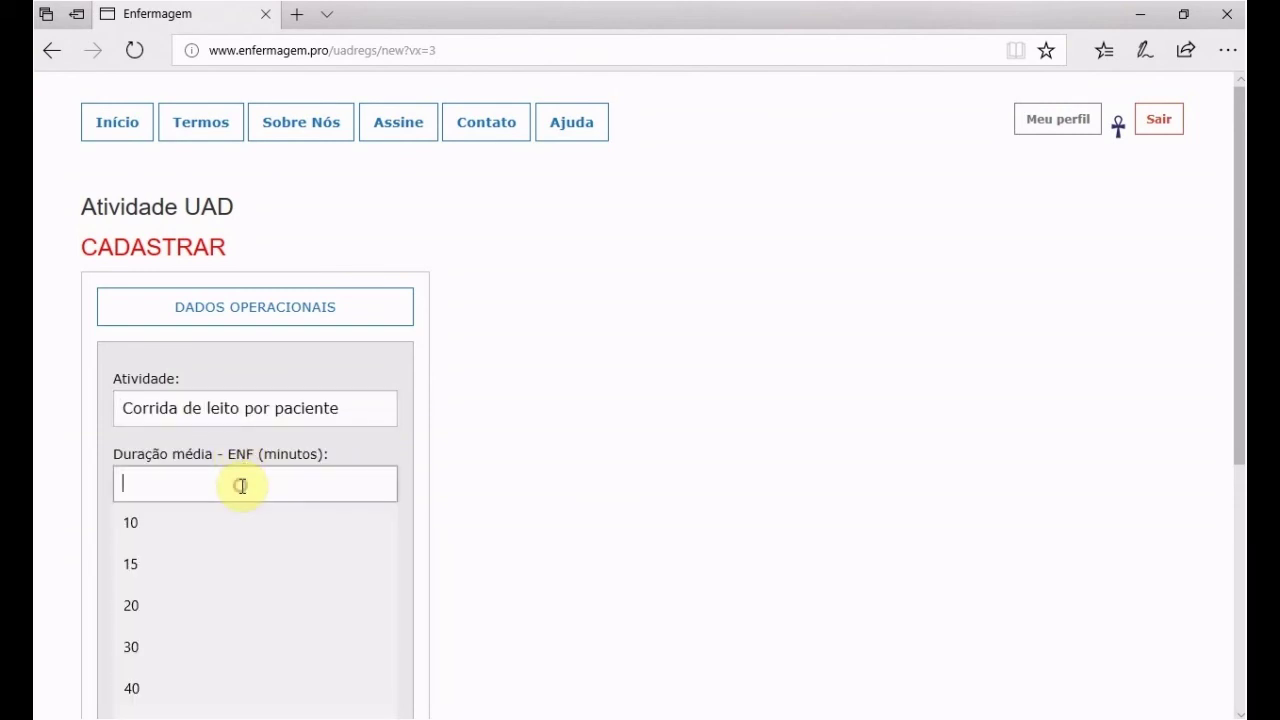
click(160, 535)
Complete the bed-round activity with TÉC/AUX duration 0, 2150 occurrences and date 01/02/2017, and submit it.
scroll(650, 412, down, 1)
scroll(650, 412, down, 1)
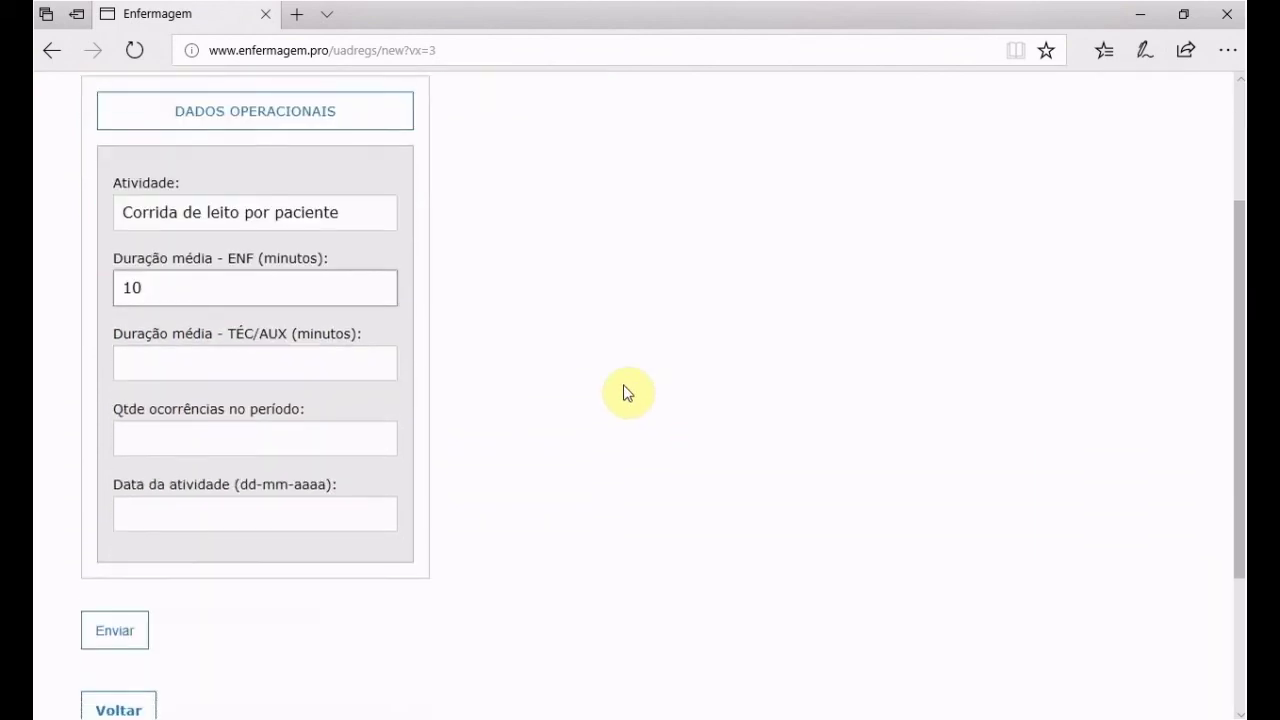
click(300, 368)
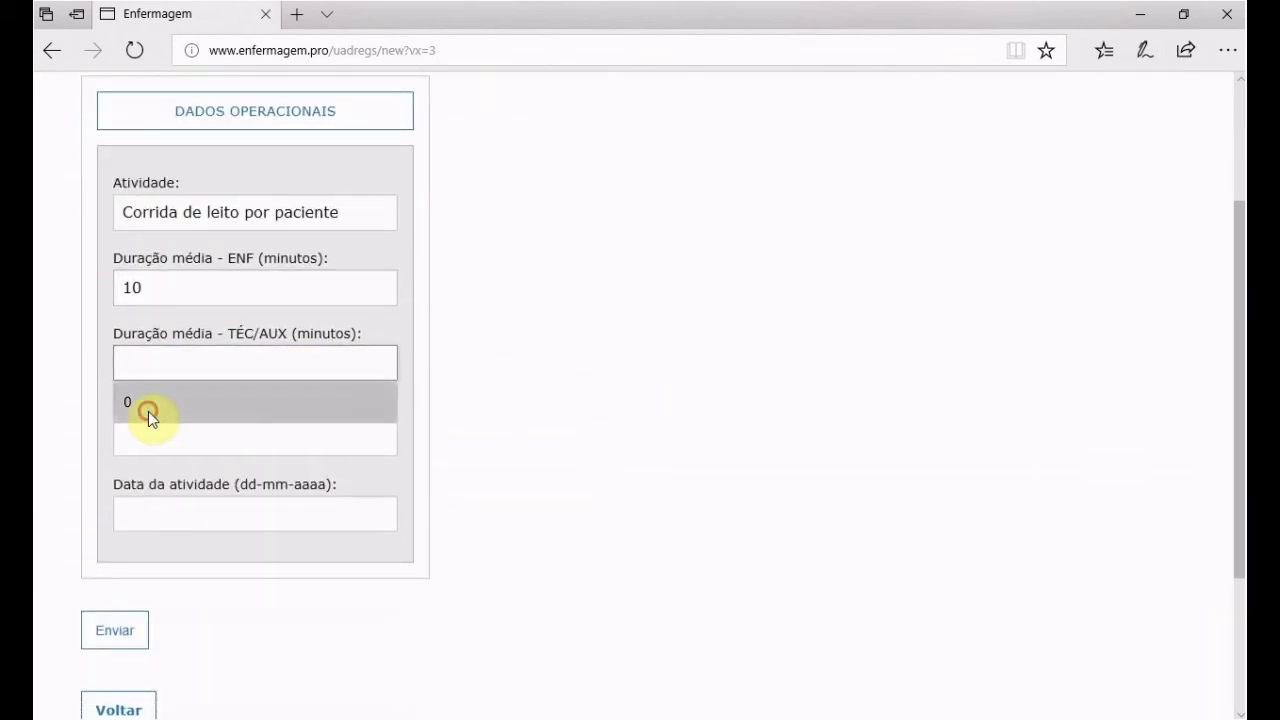
click(148, 411)
click(257, 446)
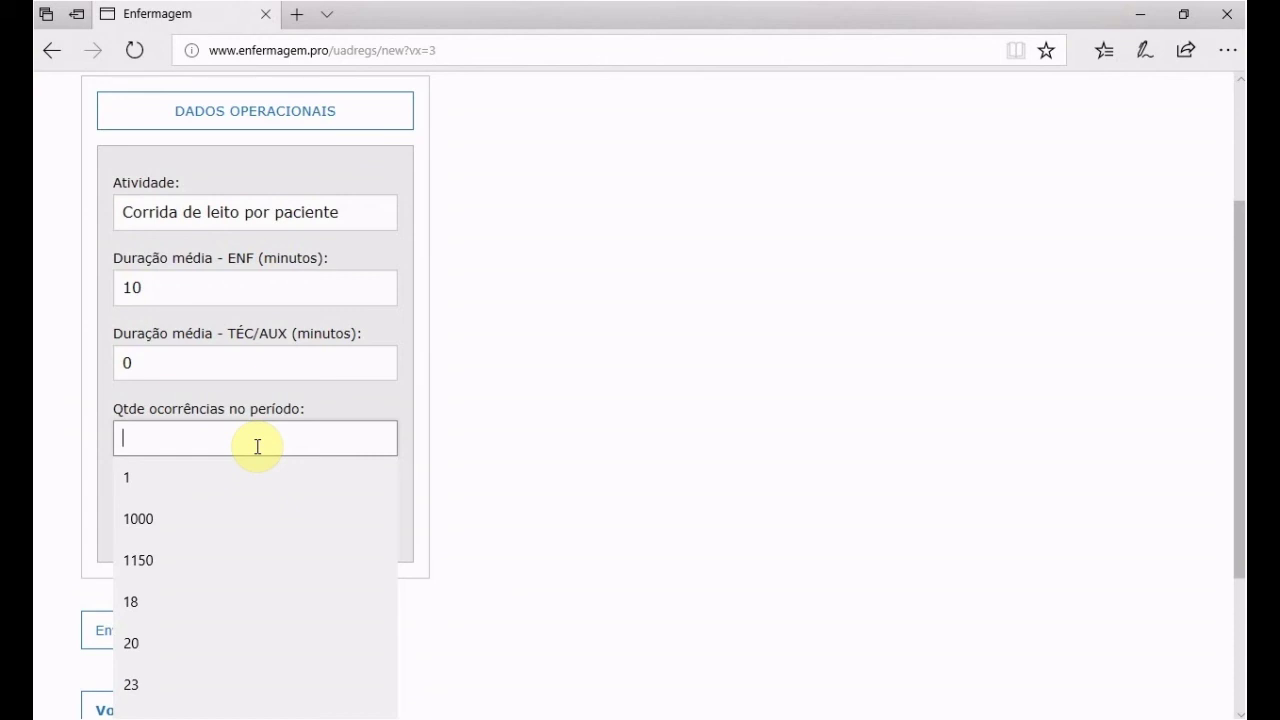
text(2150)
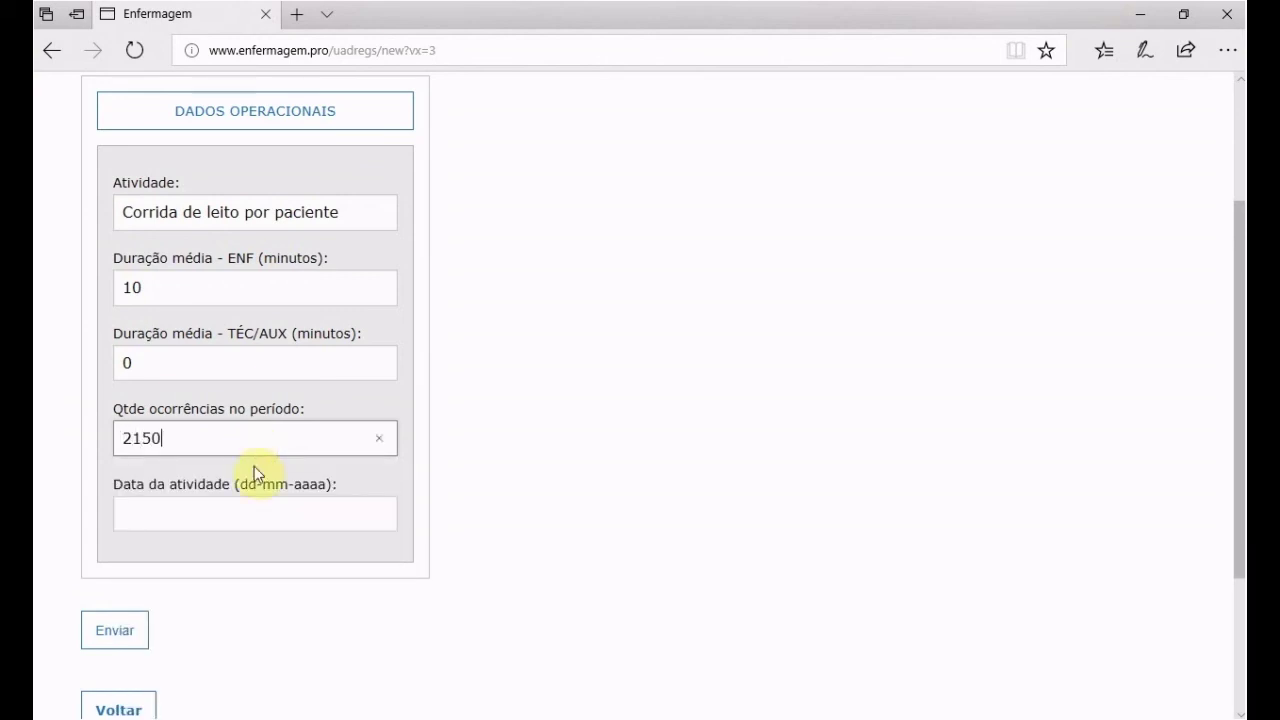
click(250, 504)
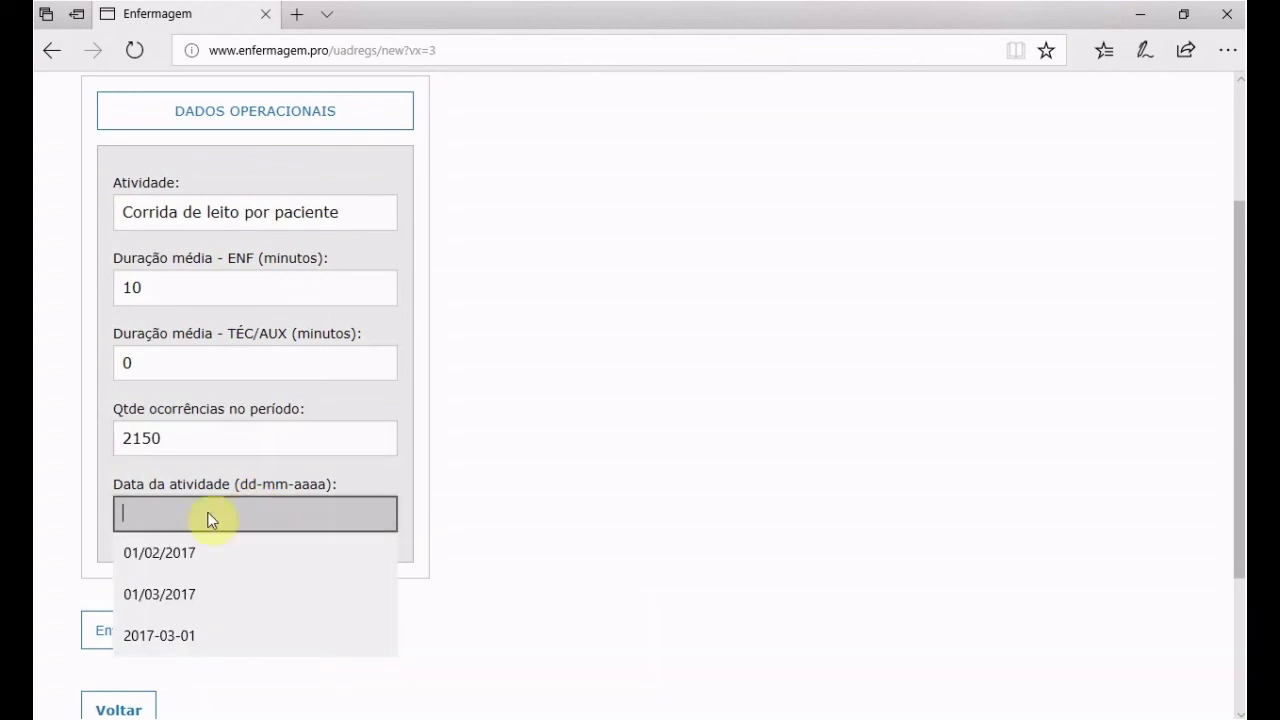
click(159, 563)
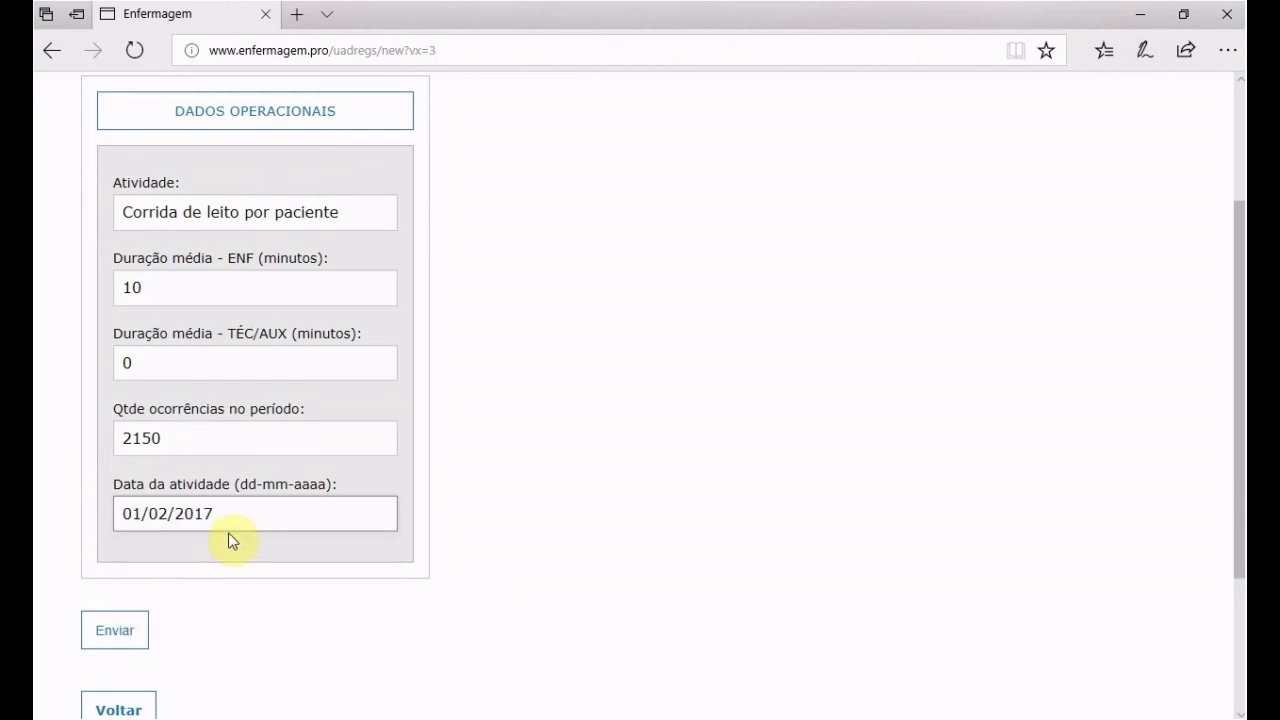
click(118, 632)
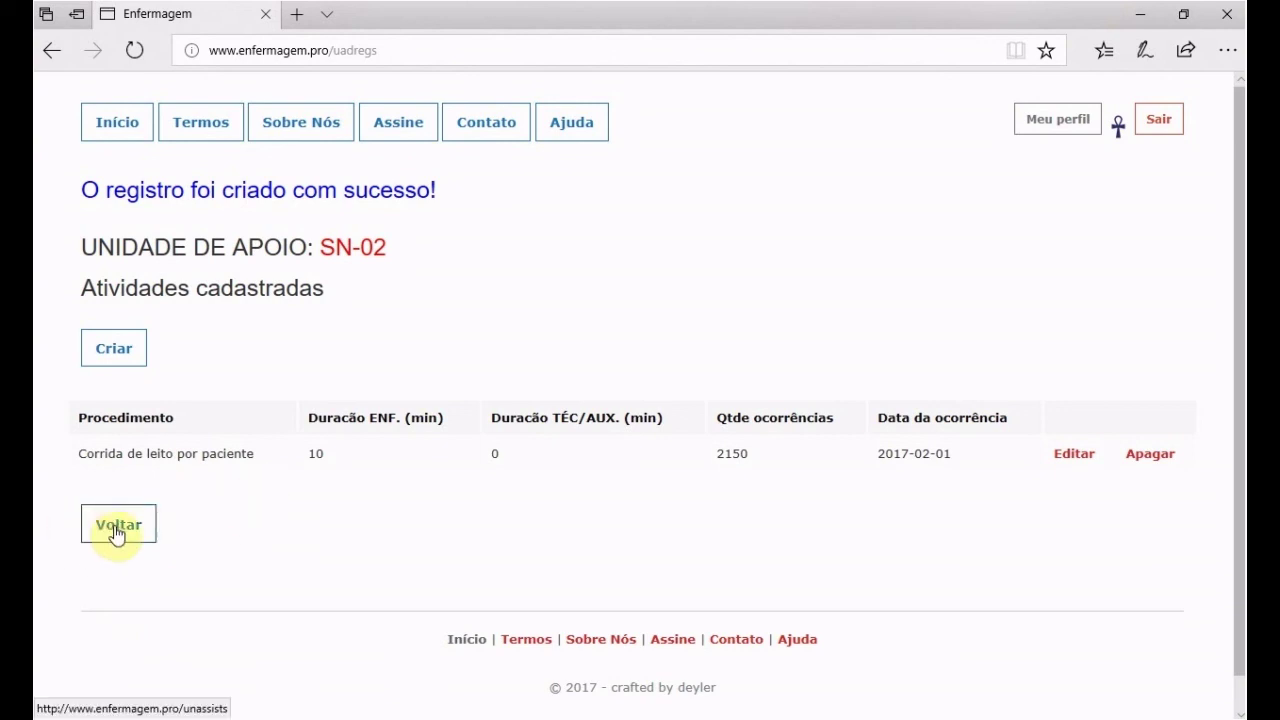
Start another SN-02 activity, "Desobstrução de sonda", with an average nurse (ENF) duration of 40 minutes.
click(97, 354)
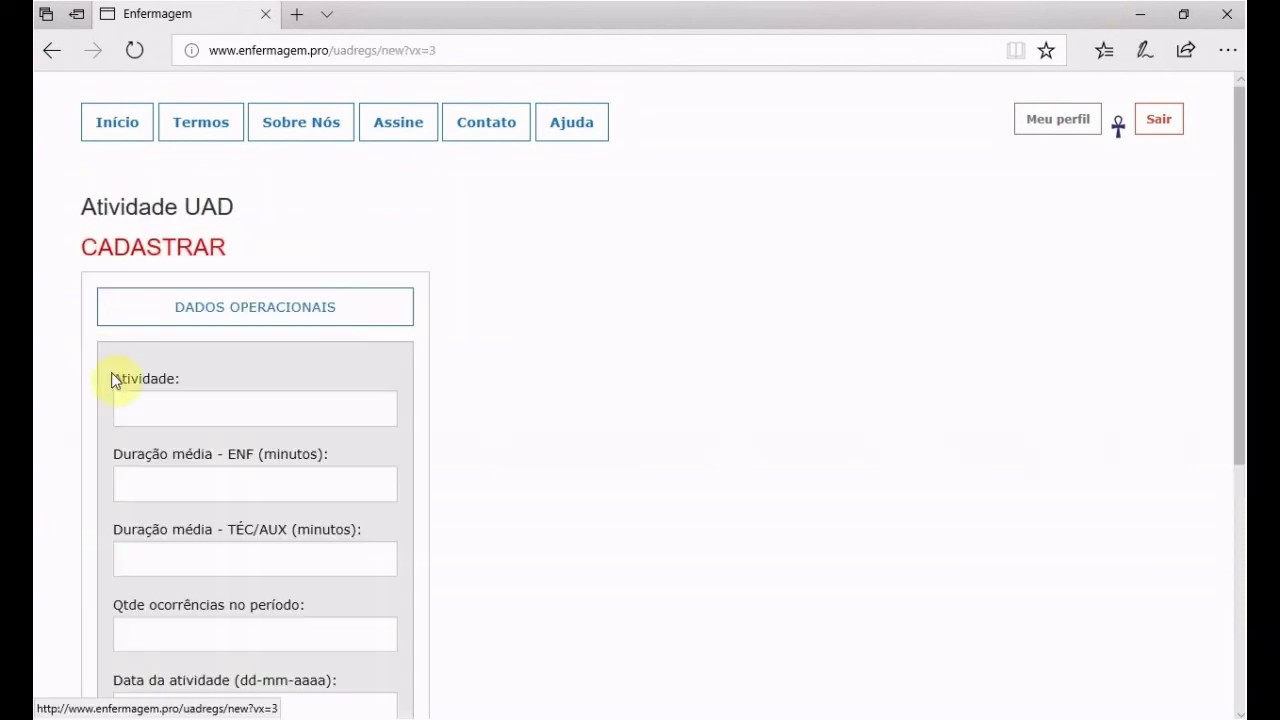
click(163, 409)
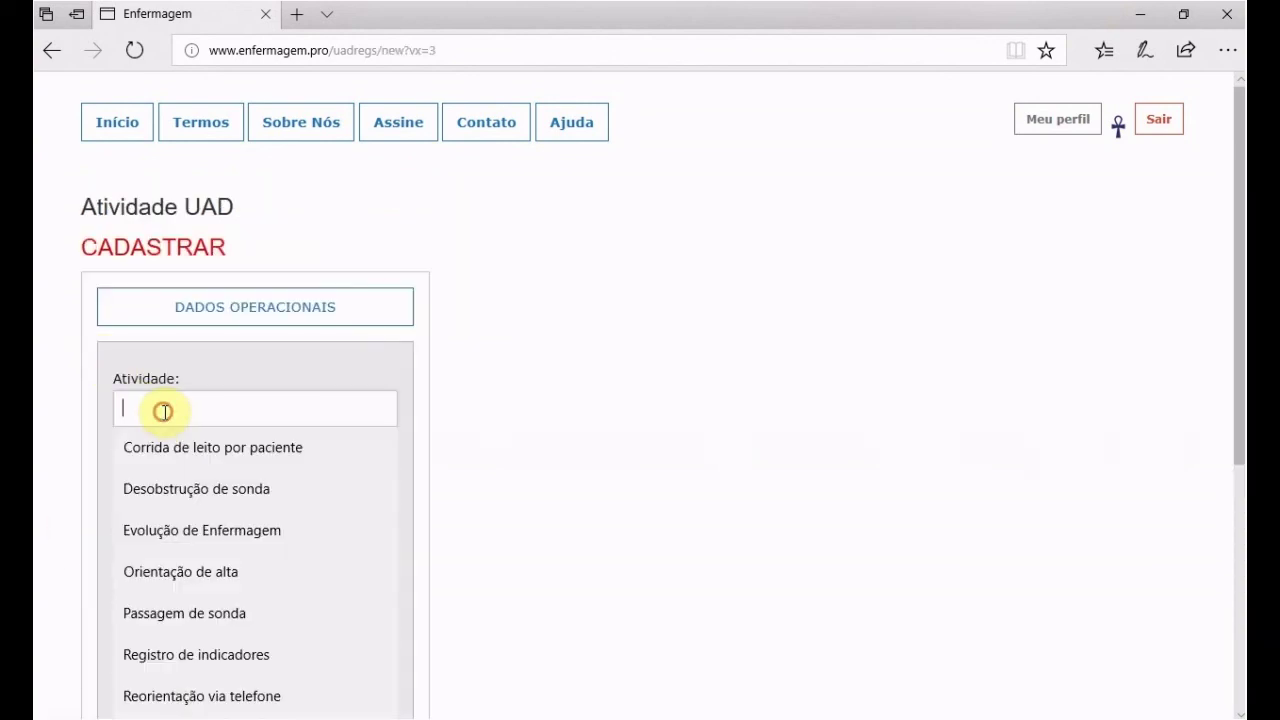
click(163, 489)
scroll(165, 490, down, 1)
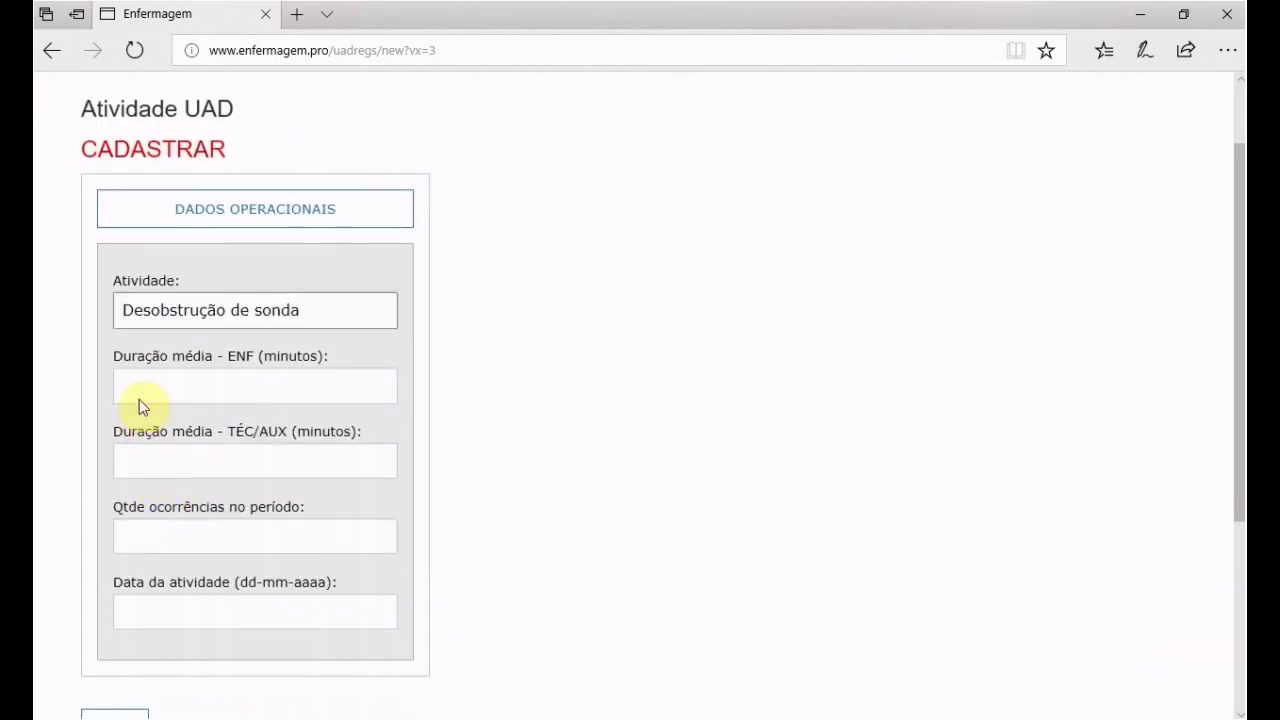
click(179, 389)
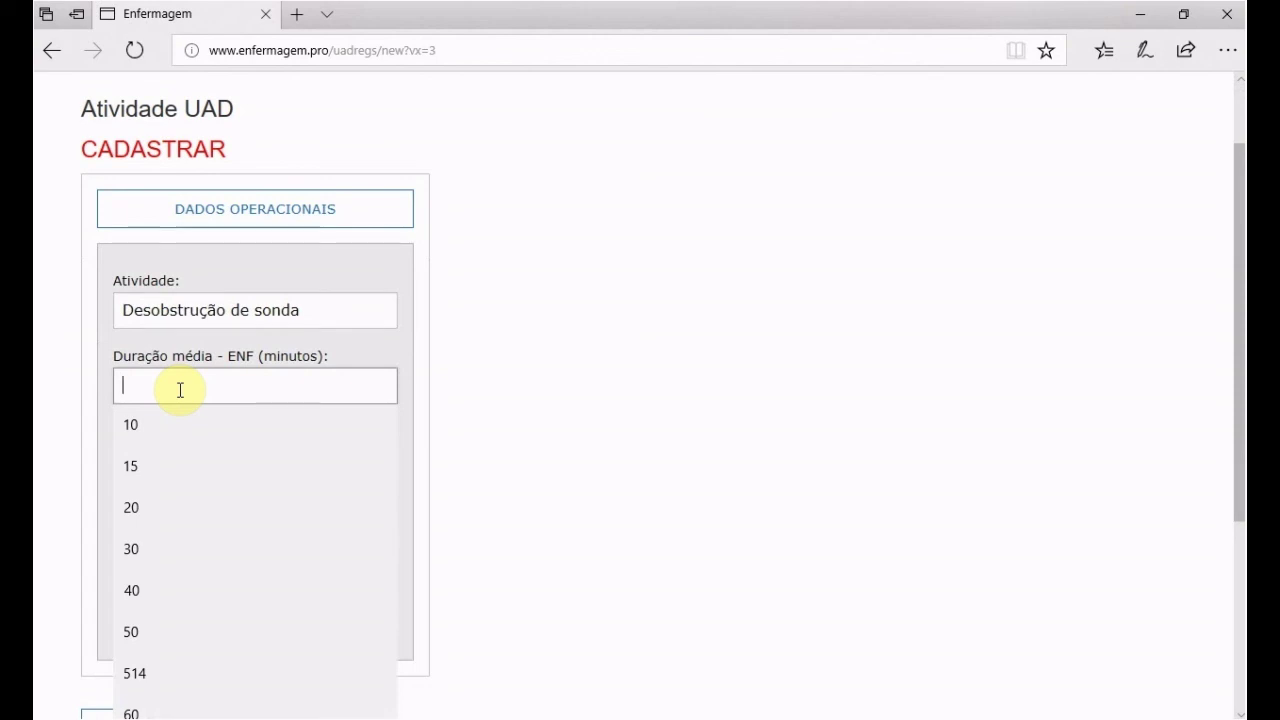
text(40)
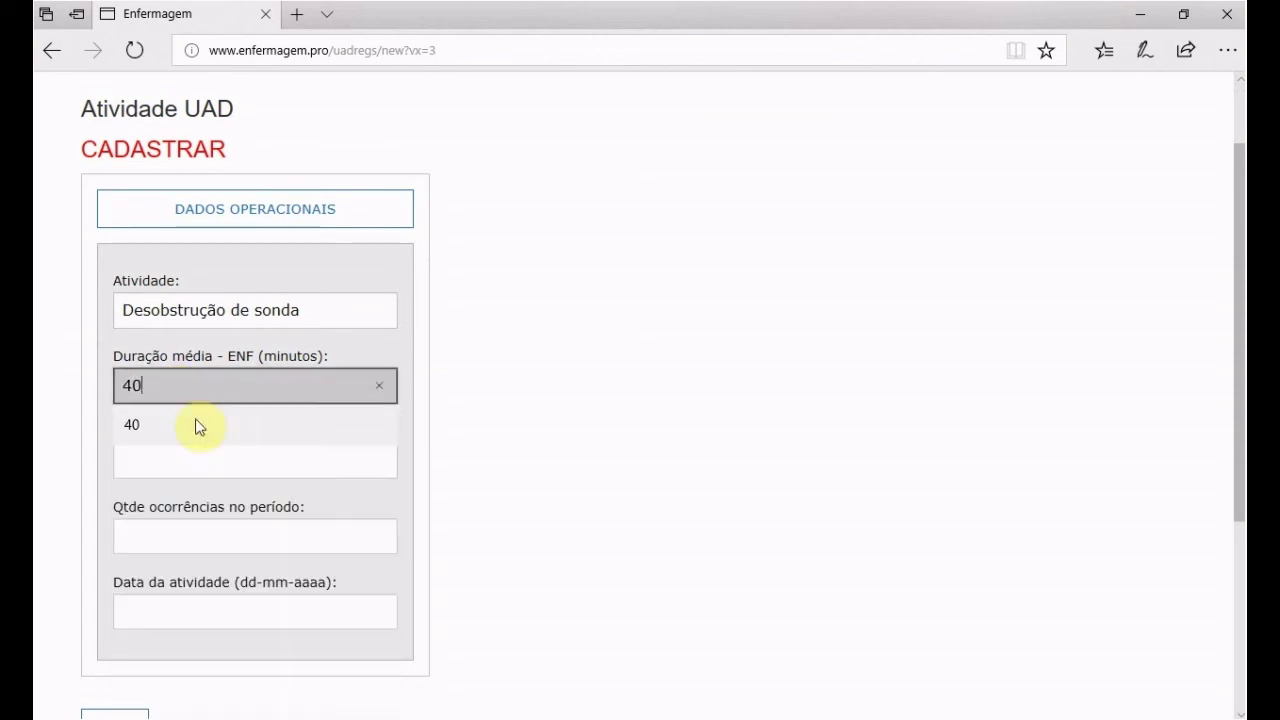
click(503, 437)
Complete the "Desobstrução de sonda" activity with TÉC/AUX duration 0, 14 occurrences and date 01/02/2017, and submit it.
click(274, 461)
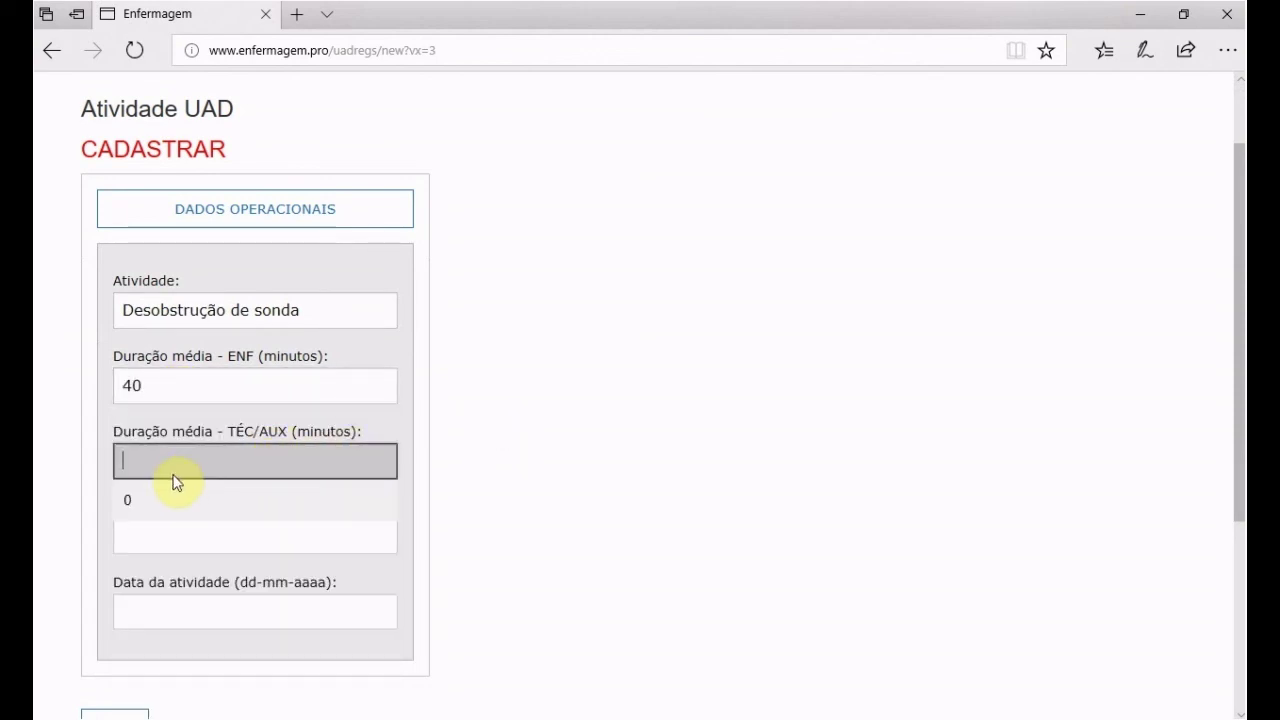
click(122, 502)
click(256, 547)
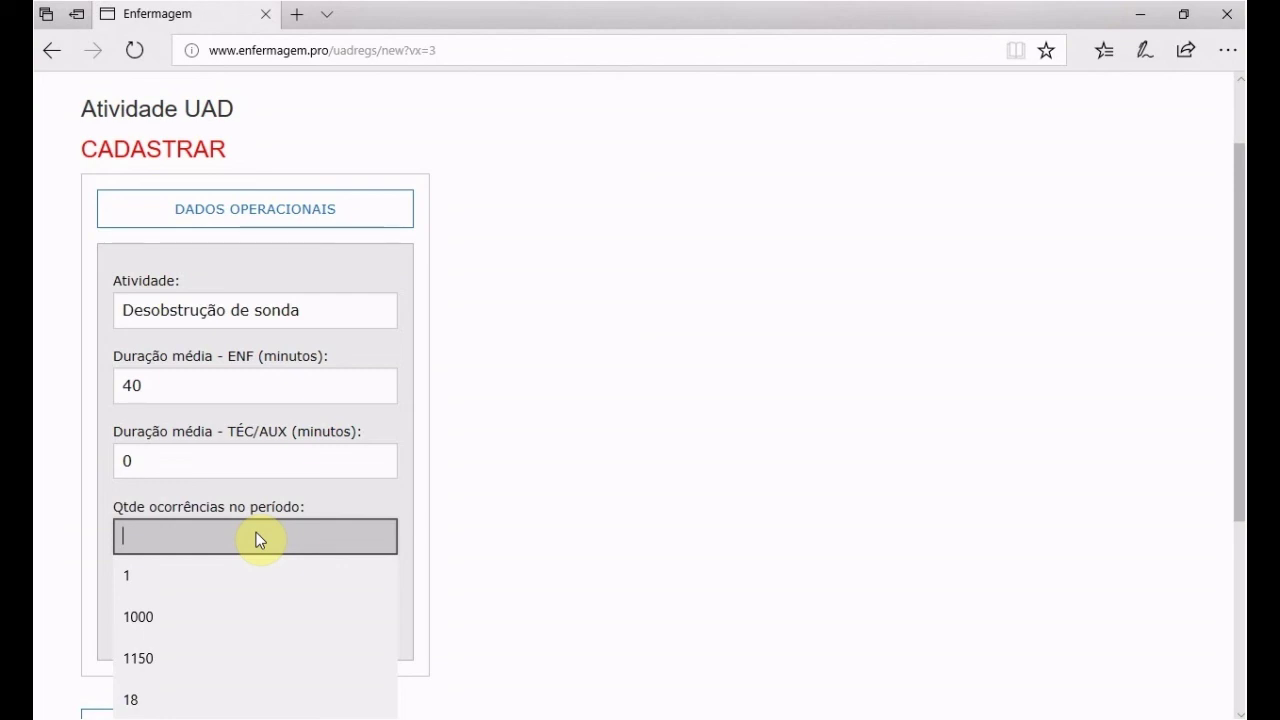
text(14)
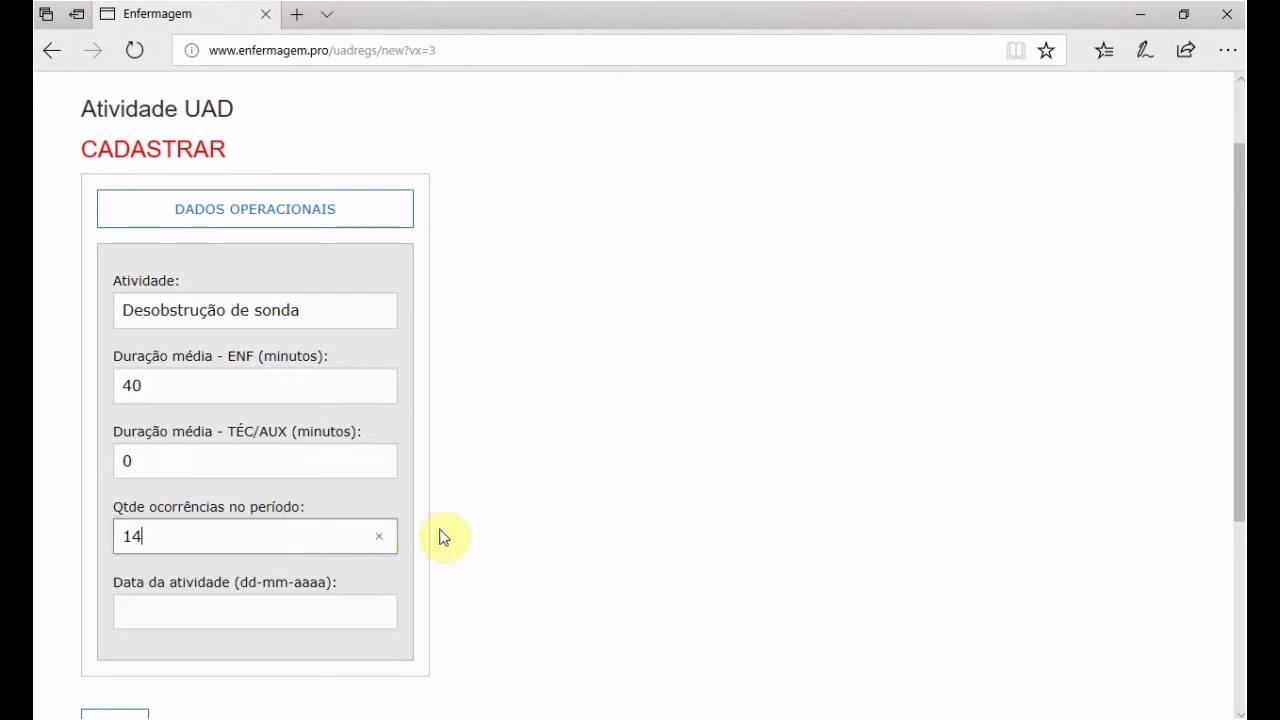
click(324, 620)
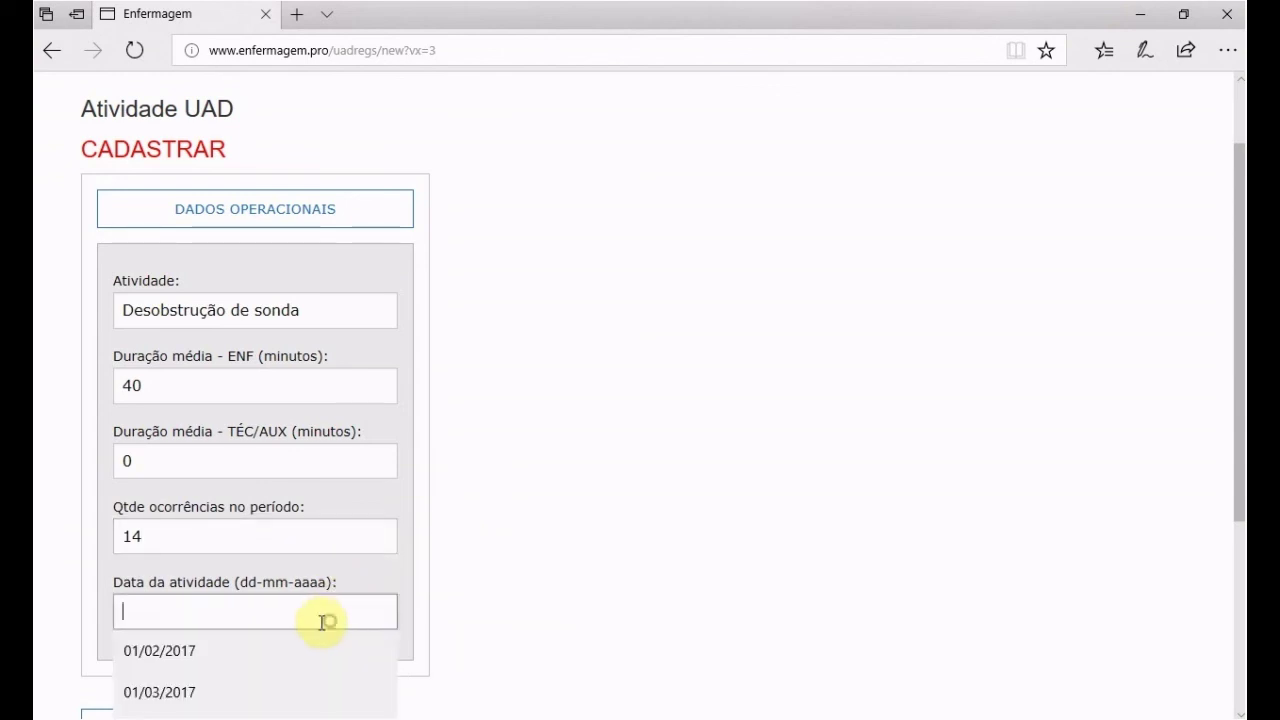
click(177, 651)
scroll(437, 597, down, 2)
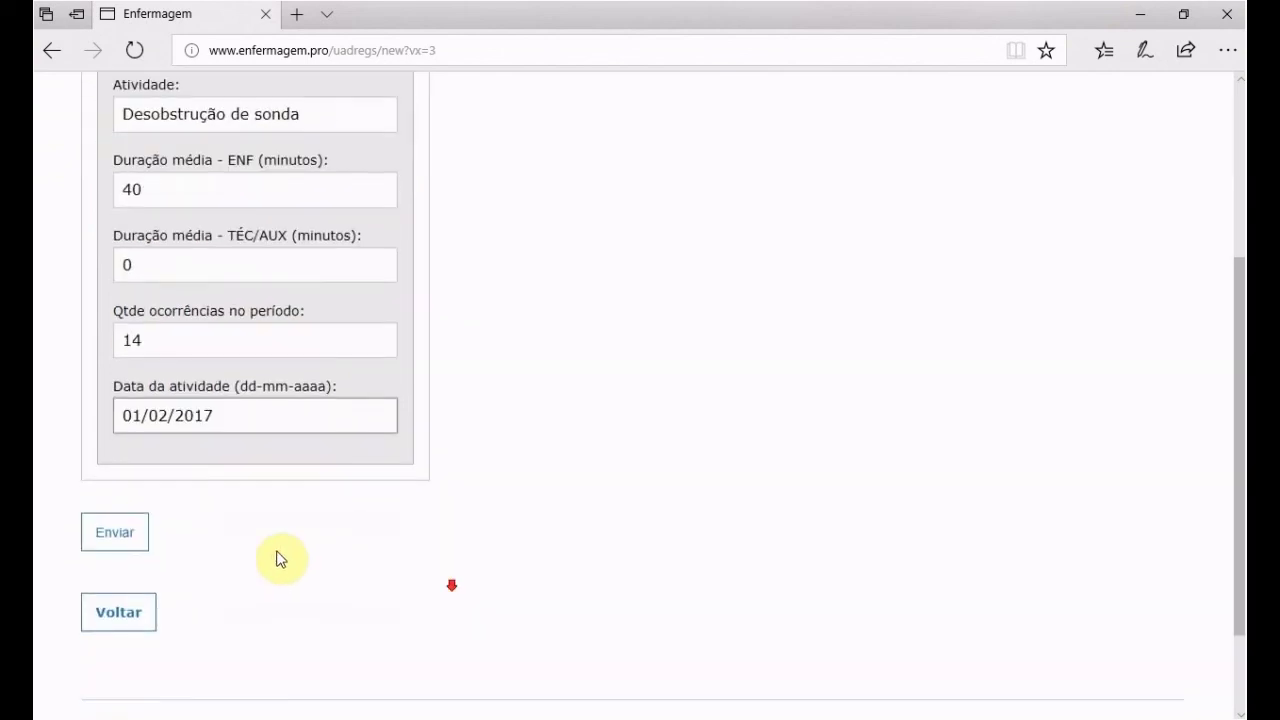
click(100, 534)
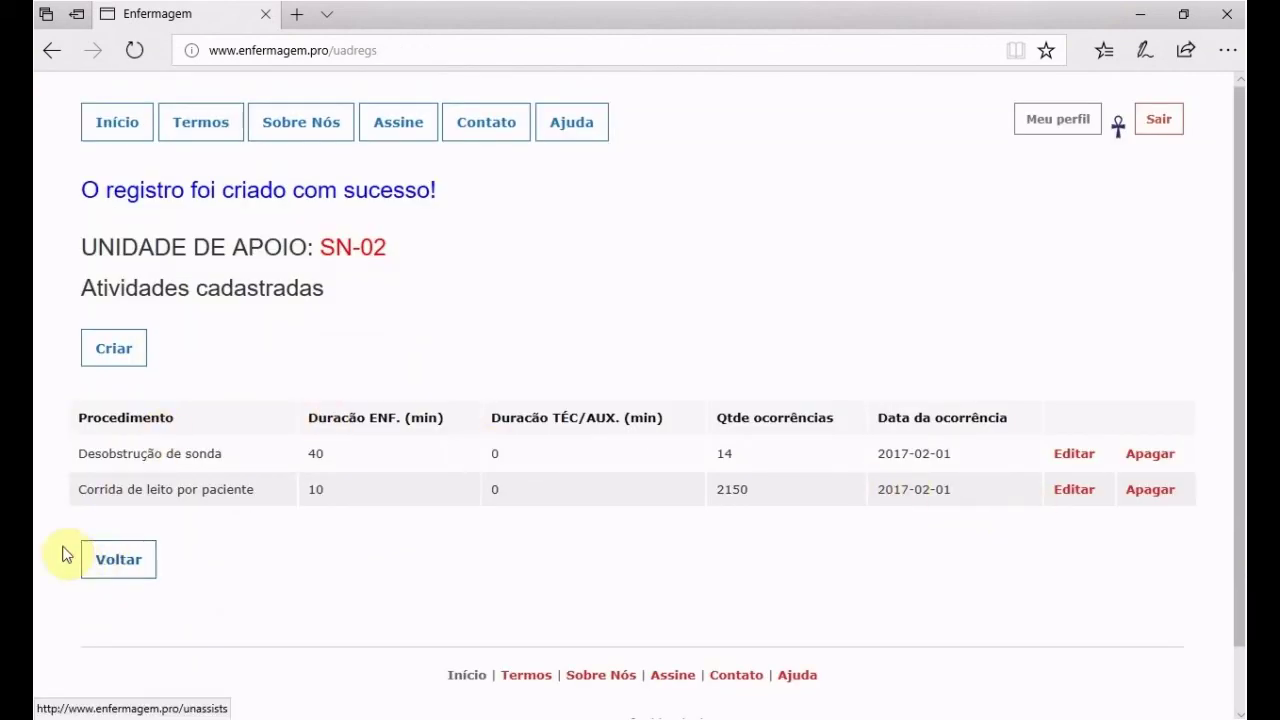
Start a new SN-02 activity "Evolução de Enfermagem" with an average nurse (ENF) duration of 15 minutes.
click(96, 356)
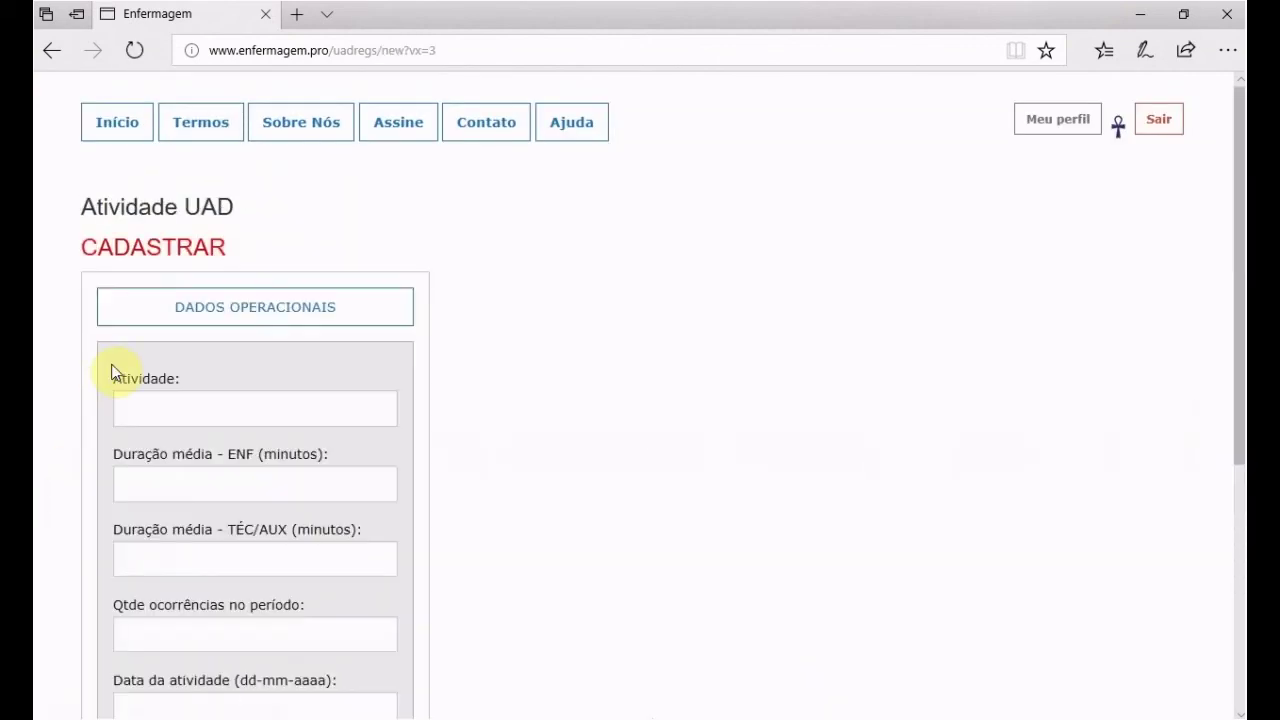
scroll(115, 368, down, 1)
click(203, 317)
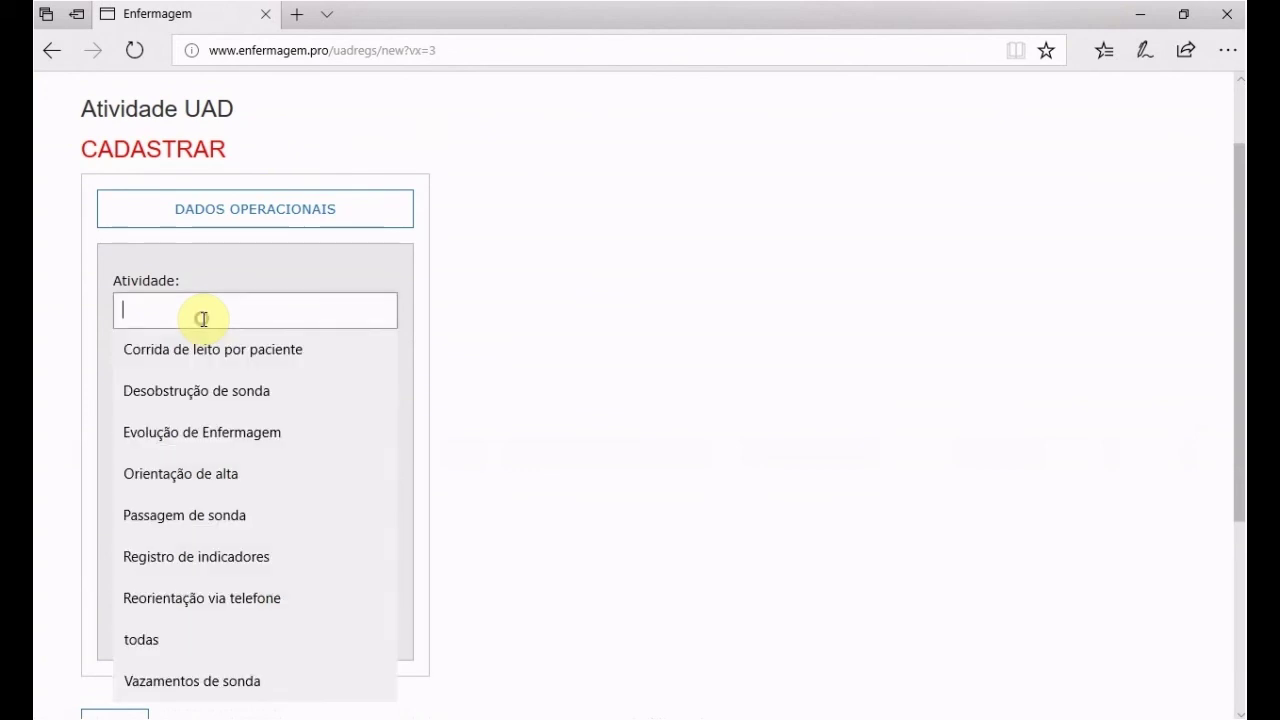
click(151, 441)
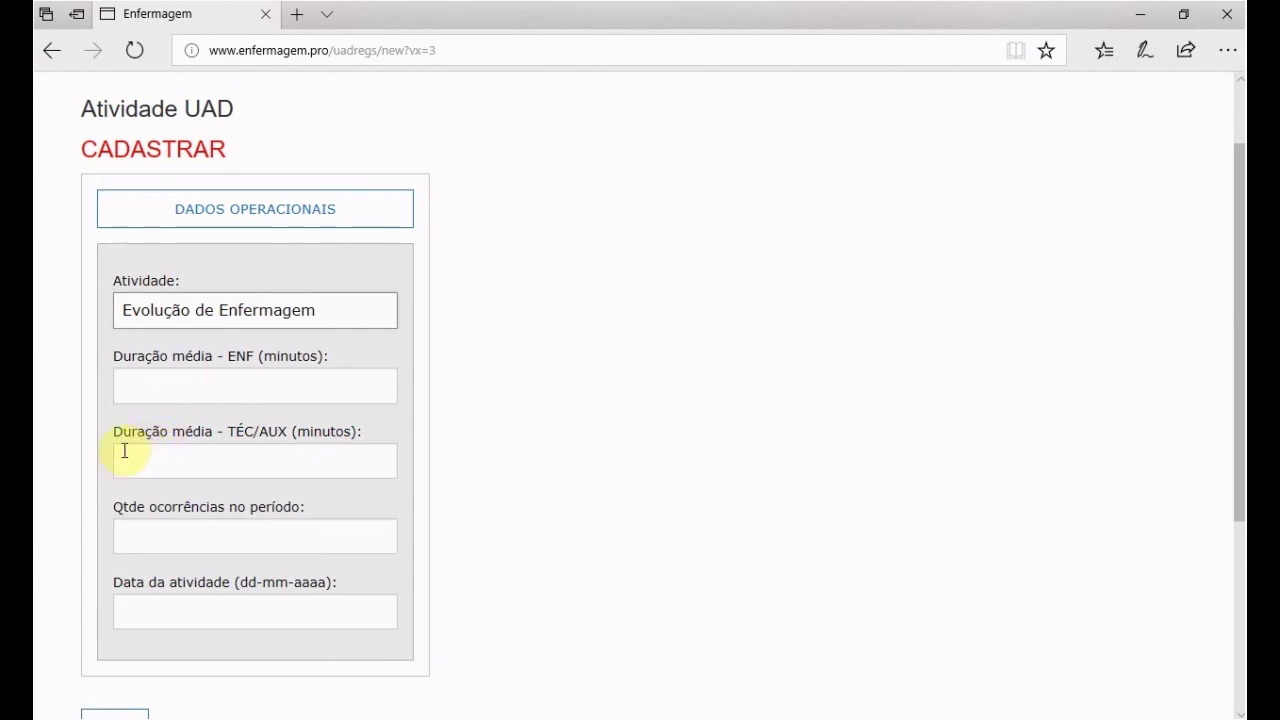
click(174, 390)
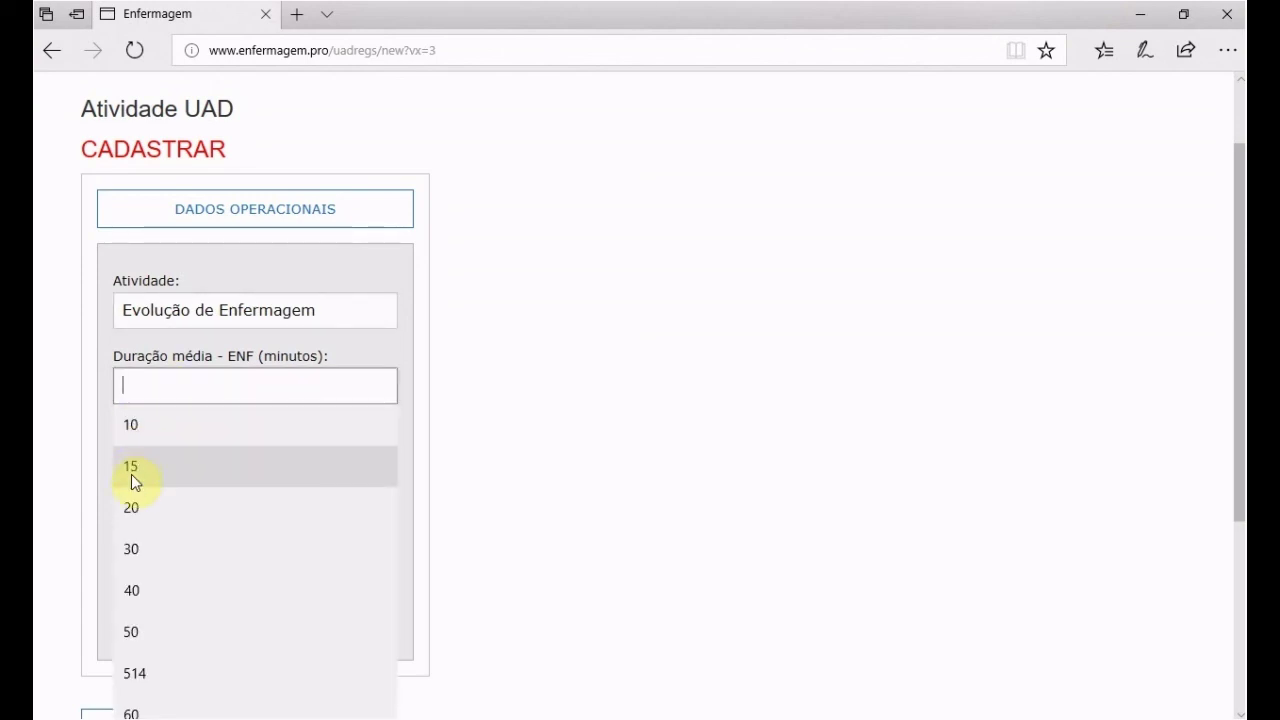
click(131, 474)
Complete the "Evolução de Enfermagem" activity with TÉC/AUX duration 0, 2150 occurrences and date 01/02/2017, and submit it.
click(218, 459)
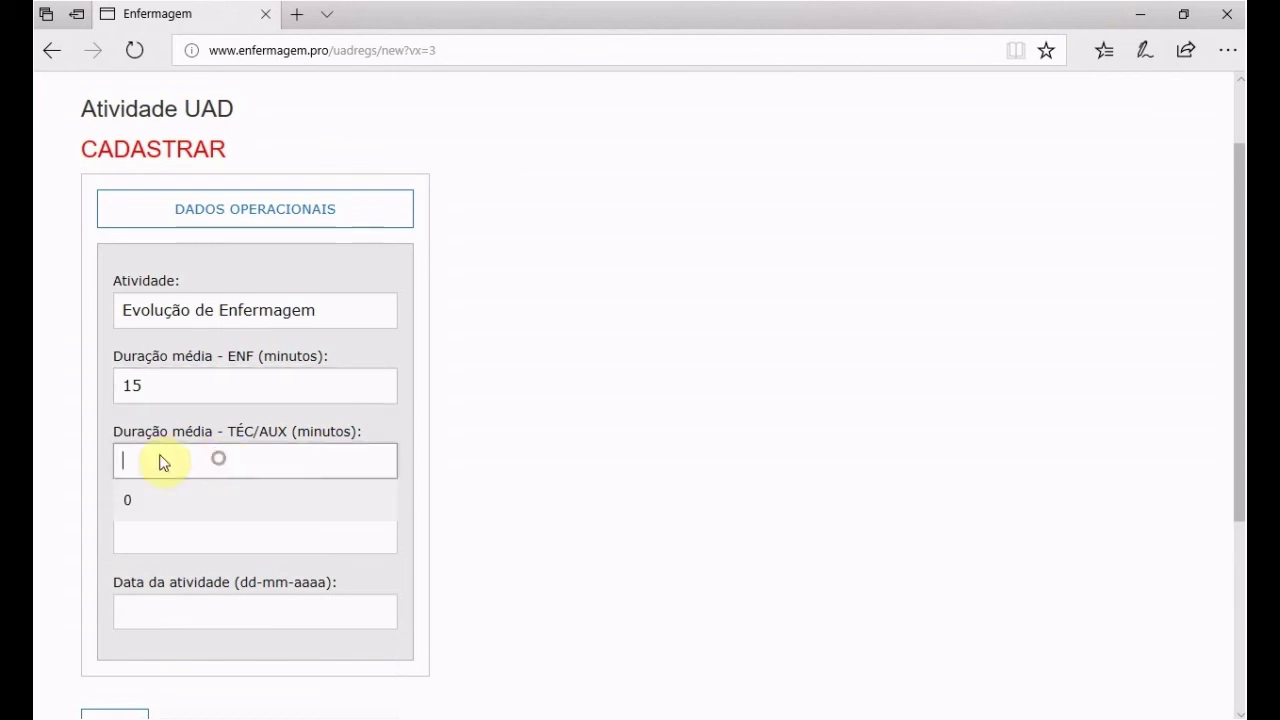
click(133, 500)
click(203, 535)
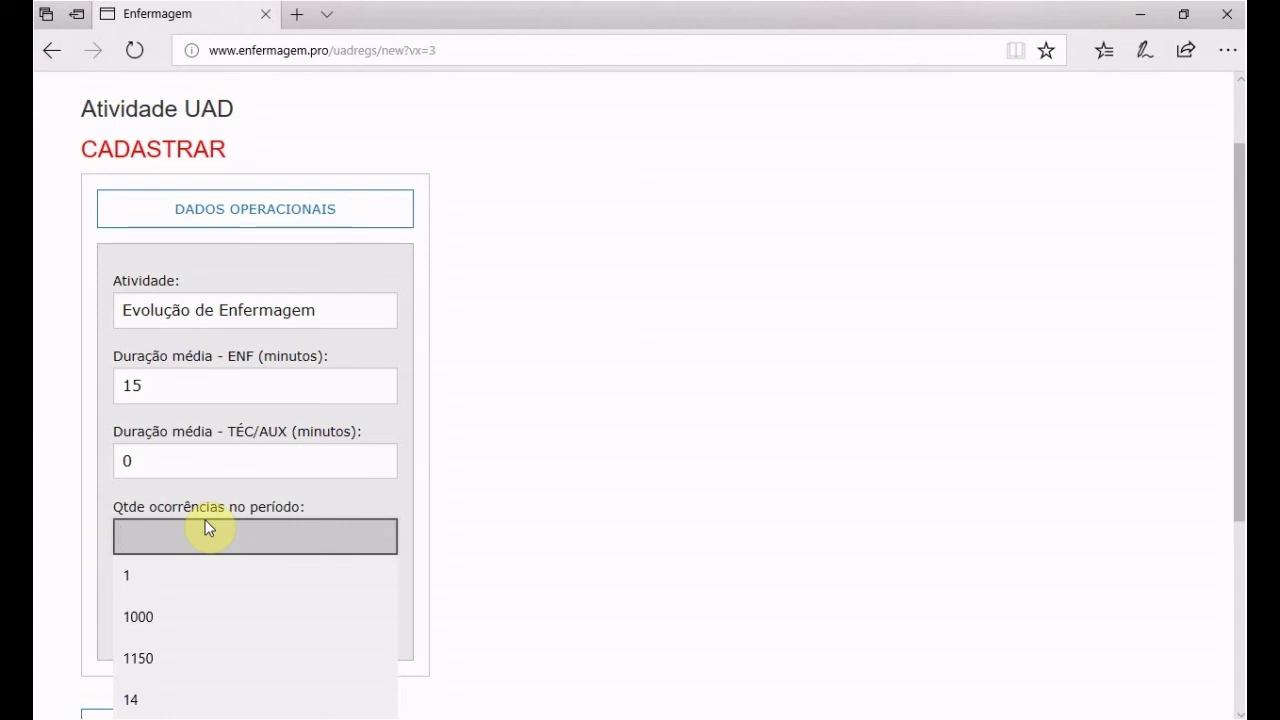
text(2)
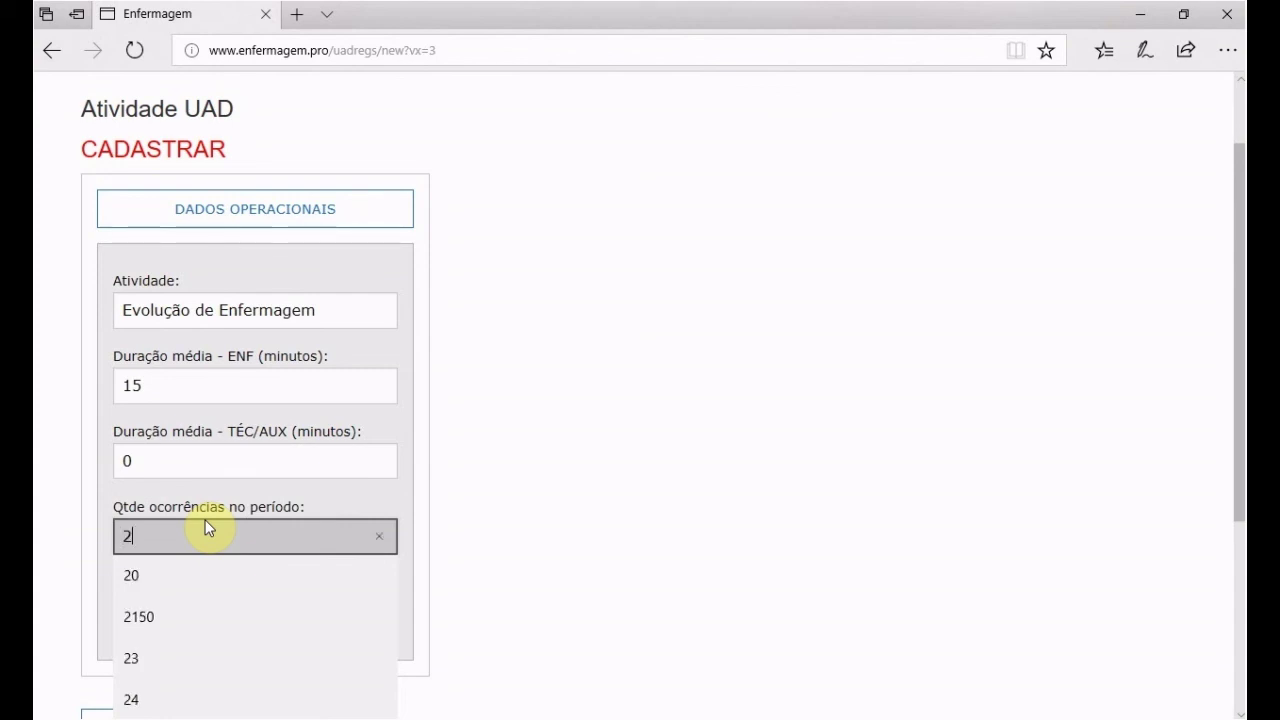
text(150)
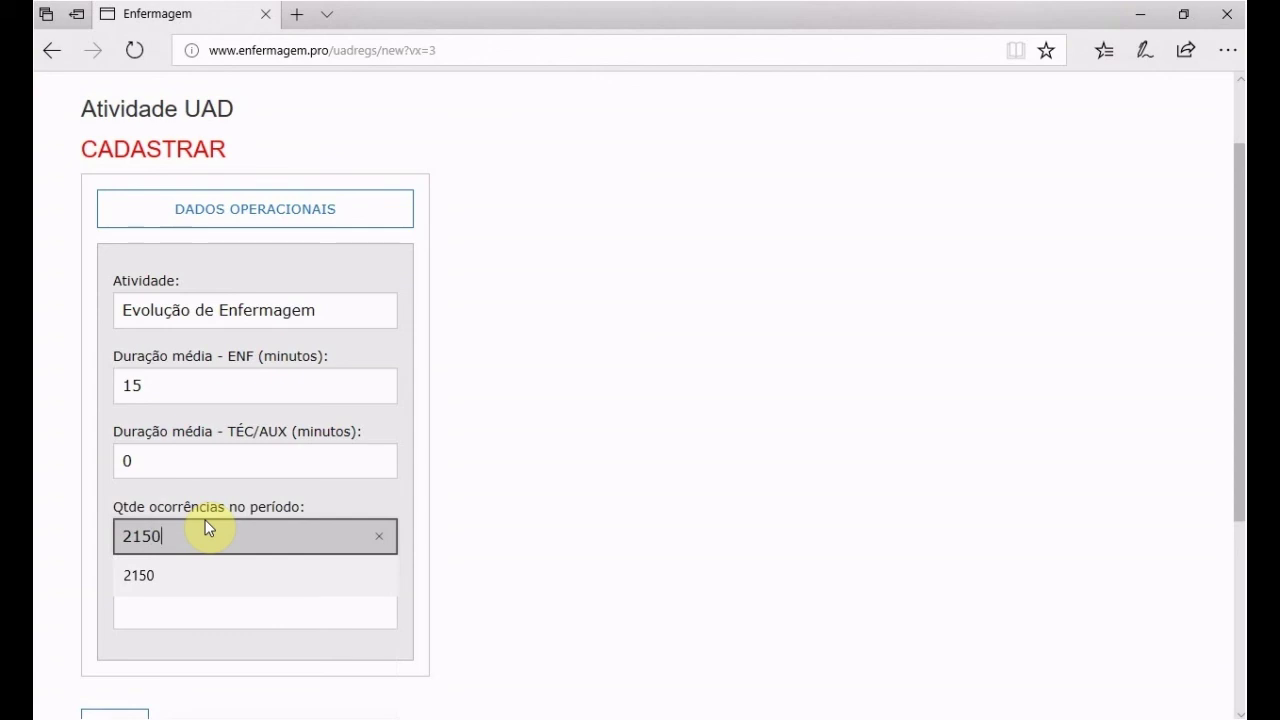
click(559, 589)
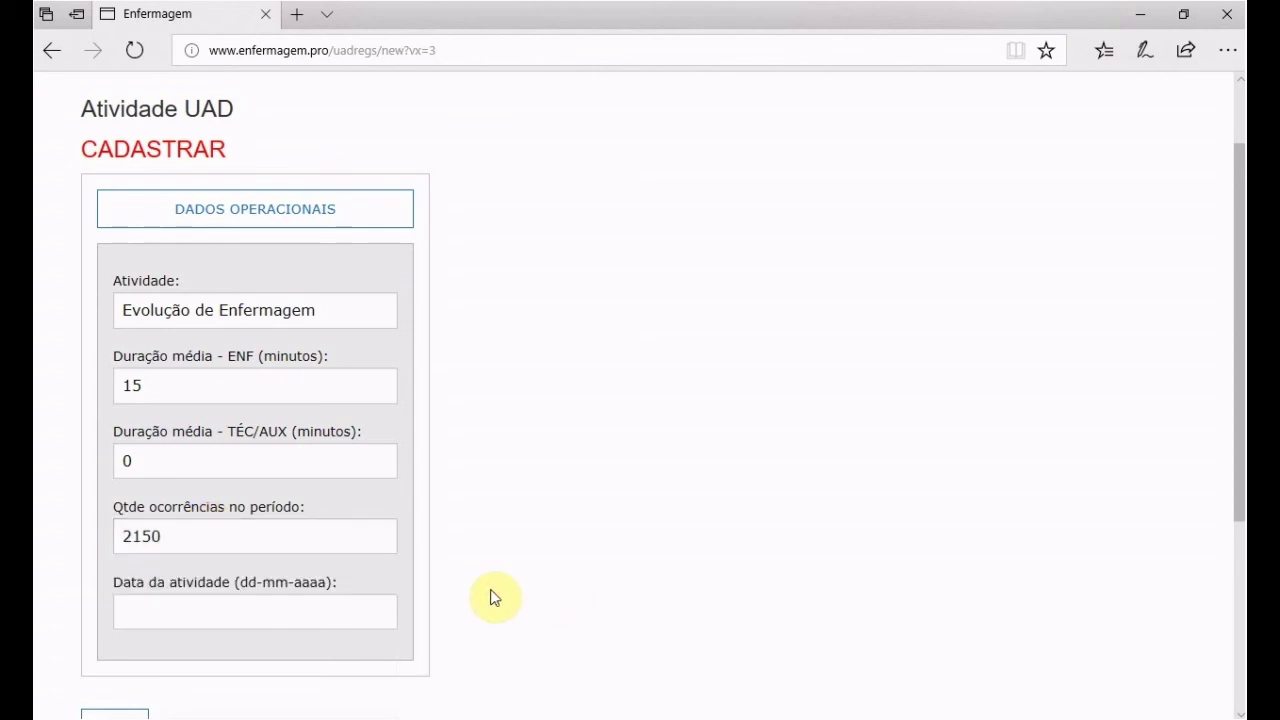
click(349, 610)
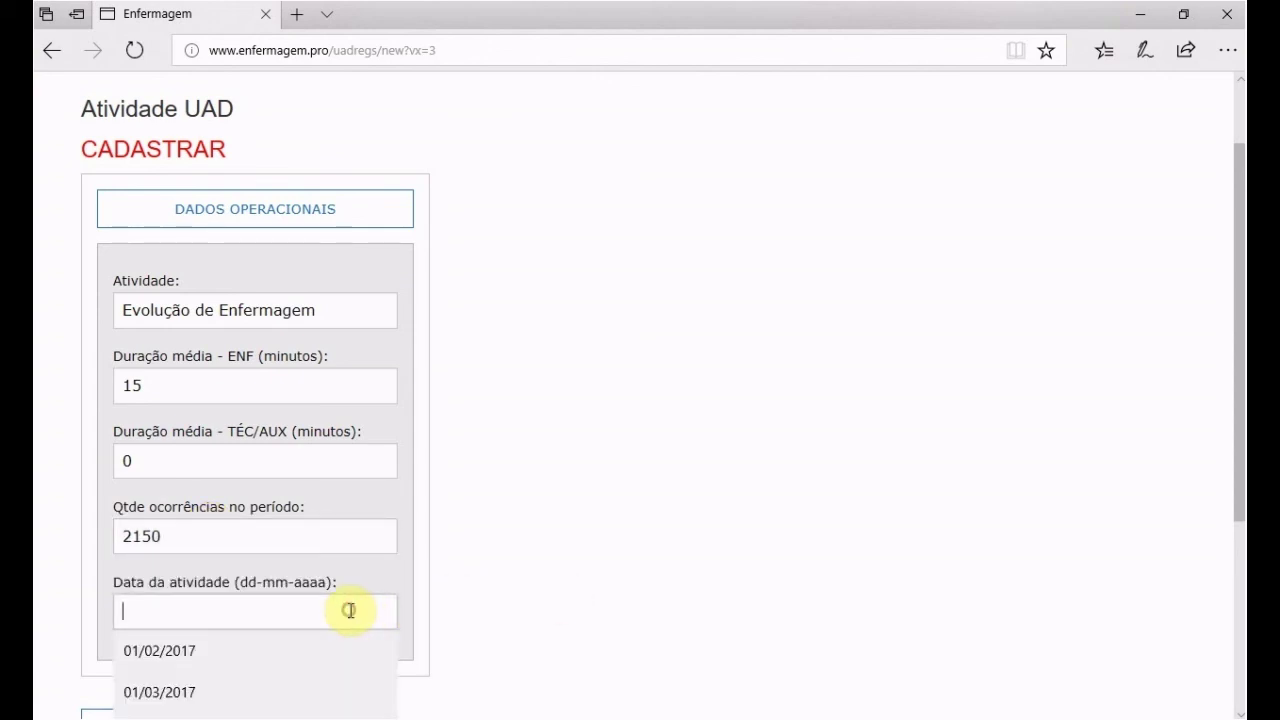
click(161, 651)
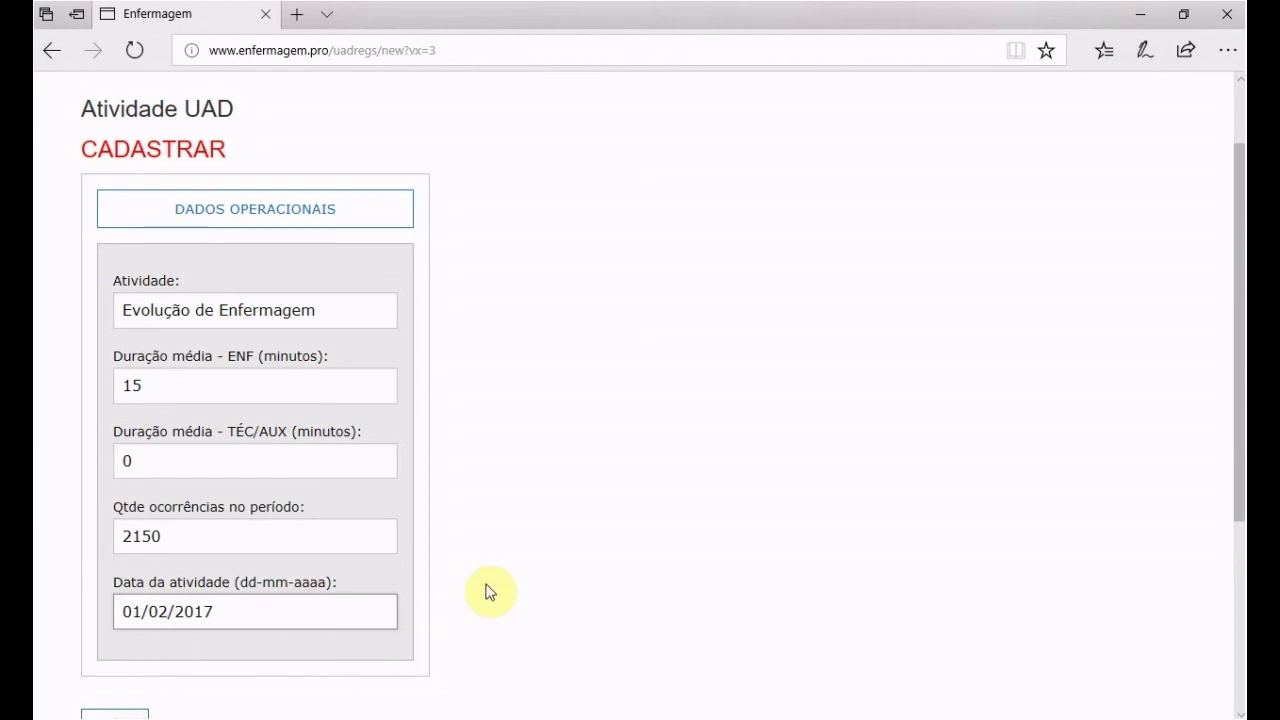
scroll(489, 592, down, 1)
click(104, 645)
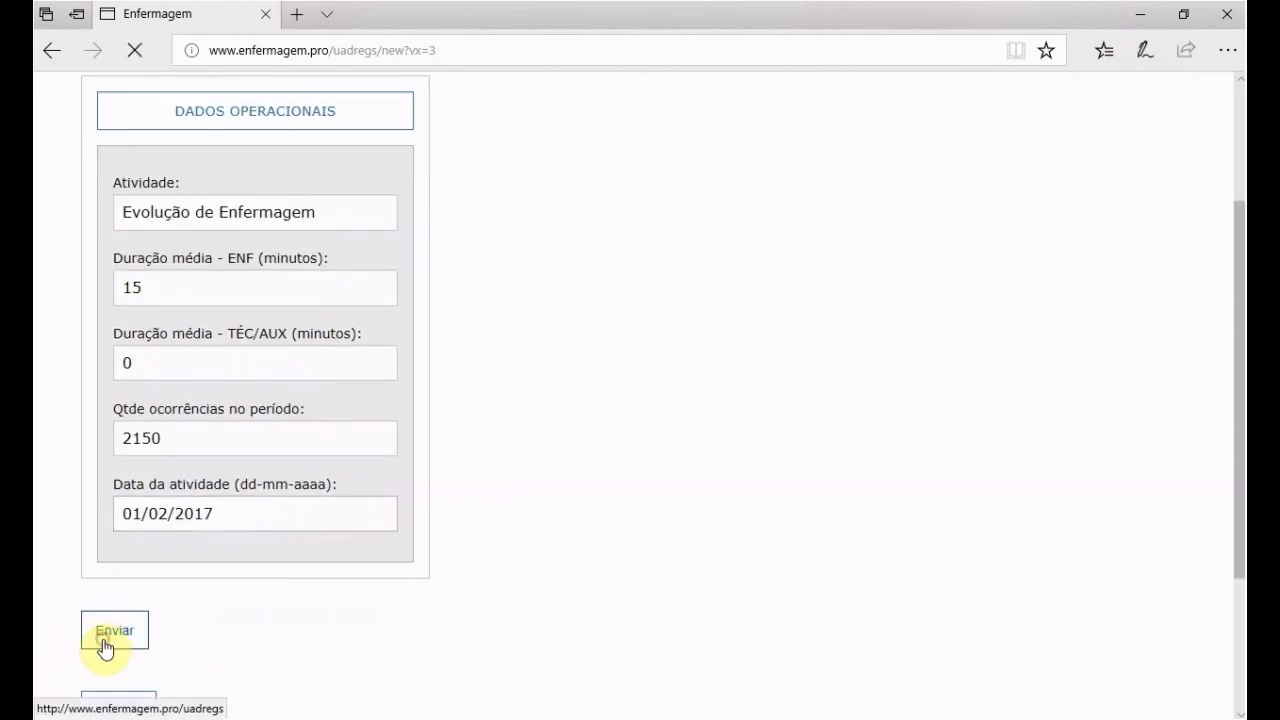
Start another SN-02 activity, "Orientação de alta", with an average nurse (ENF) duration of 50 minutes.
scroll(116, 613, down, 1)
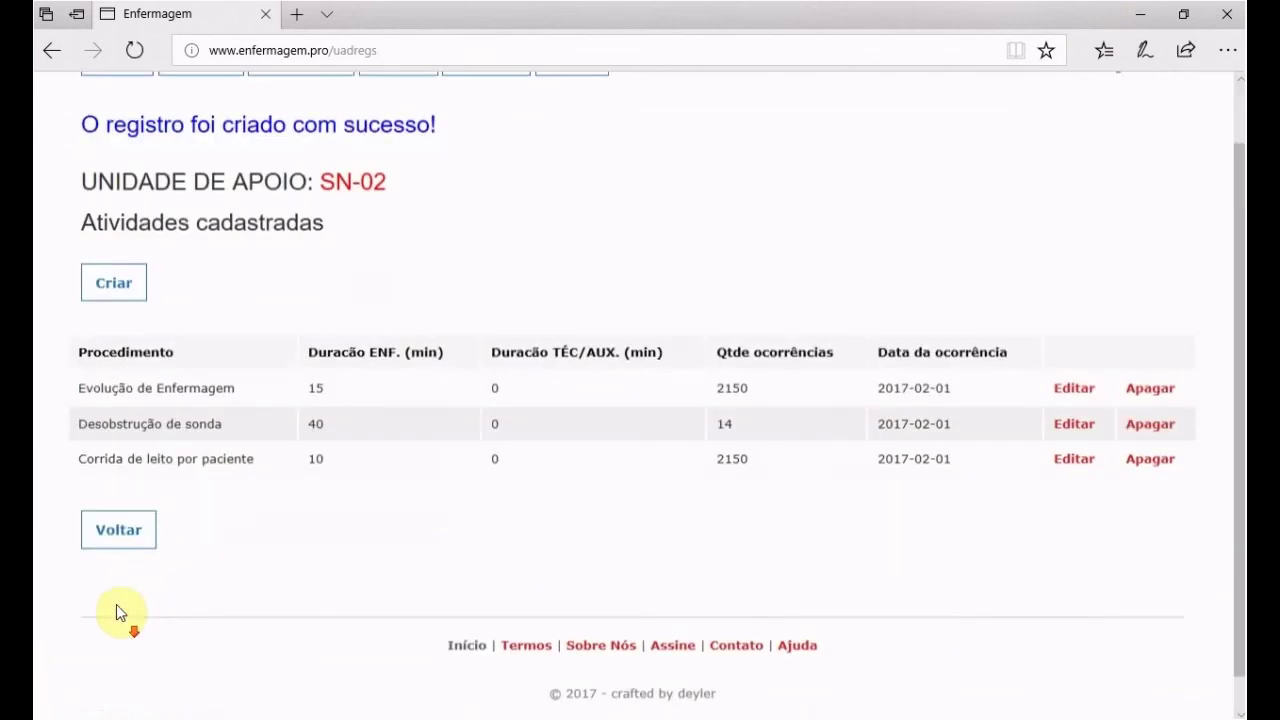
scroll(116, 608, down, 1)
click(115, 247)
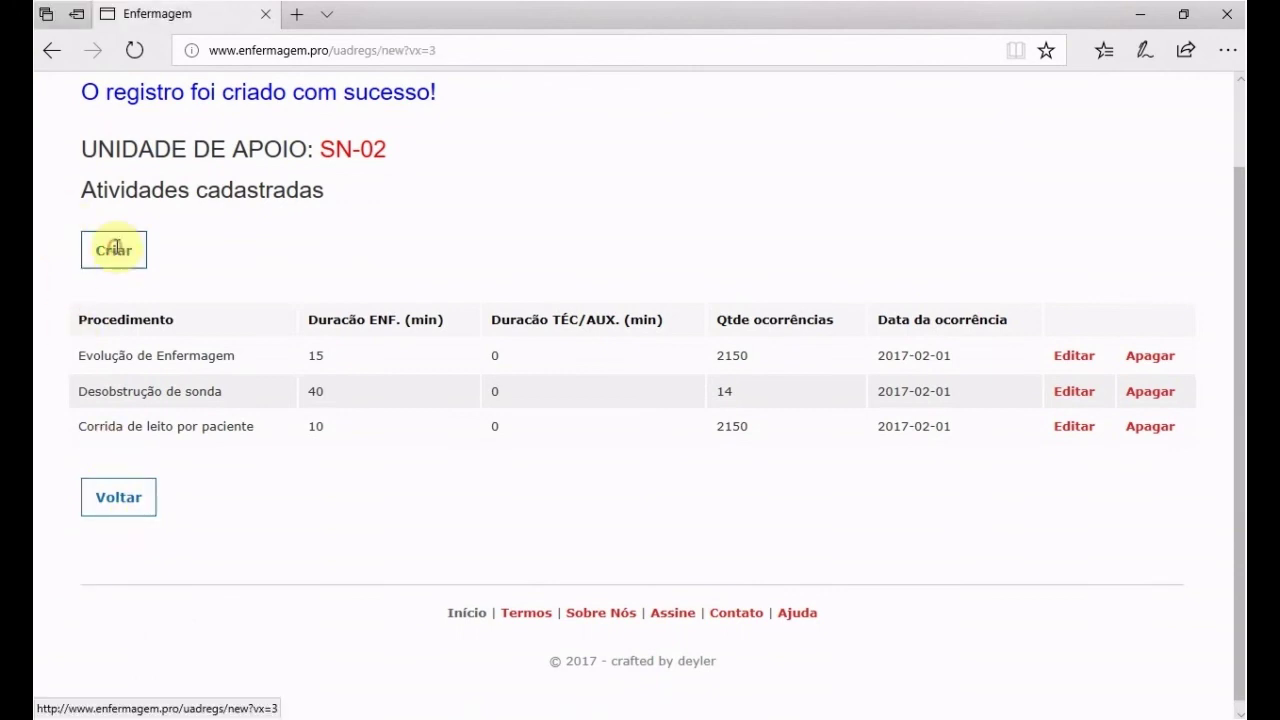
click(215, 410)
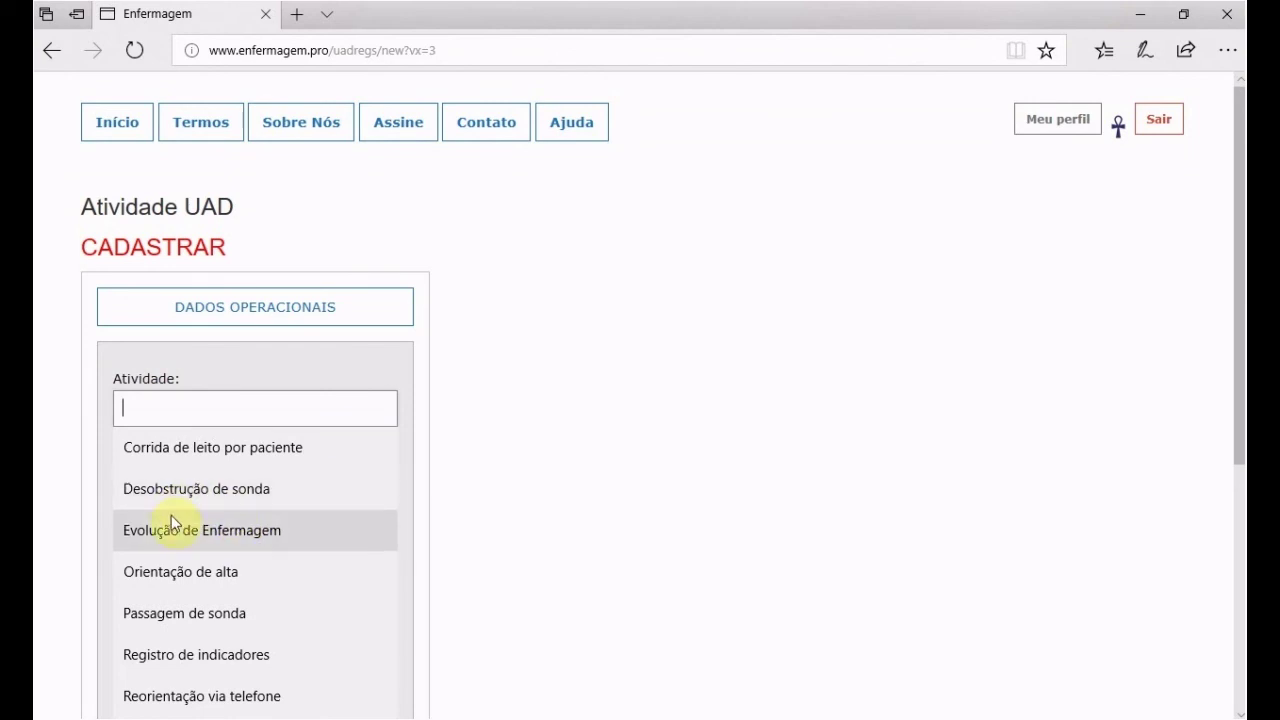
click(176, 578)
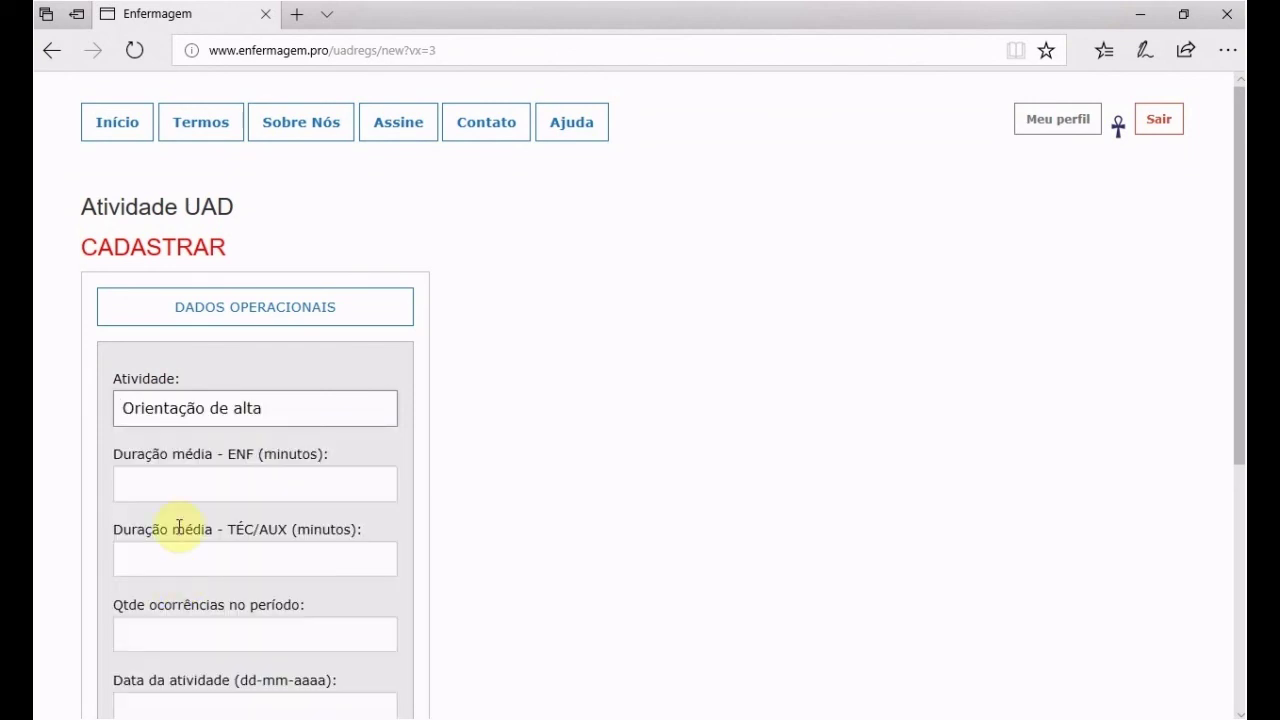
click(220, 488)
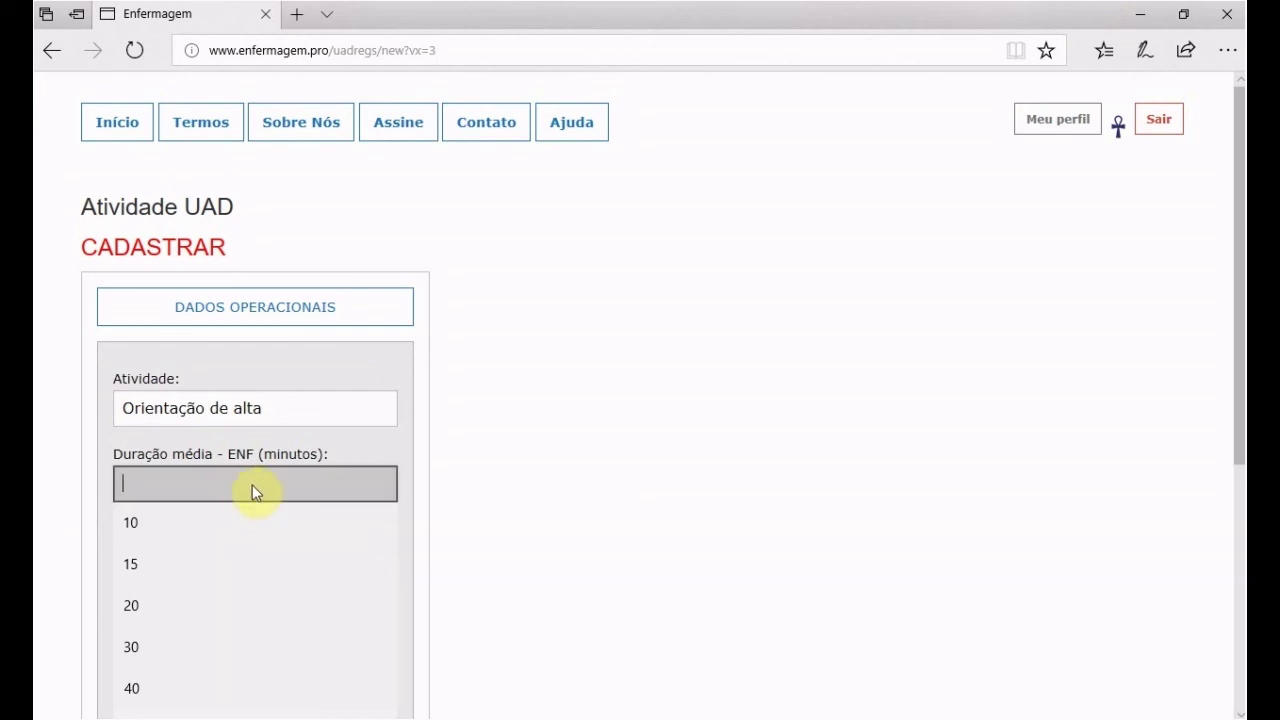
text(50)
click(451, 512)
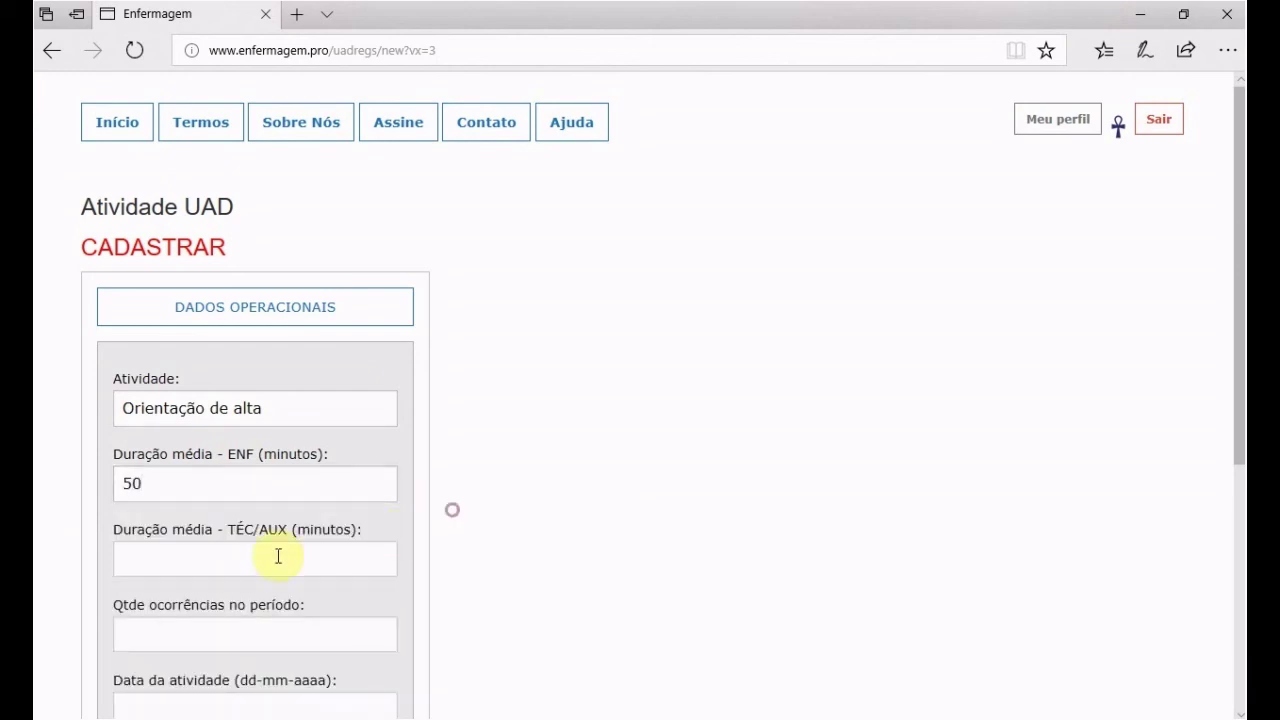
Complete the "Orientação de alta" activity with TÉC/AUX duration 0, 42 occurrences and date 01/02/2017, and submit it.
click(237, 559)
click(171, 594)
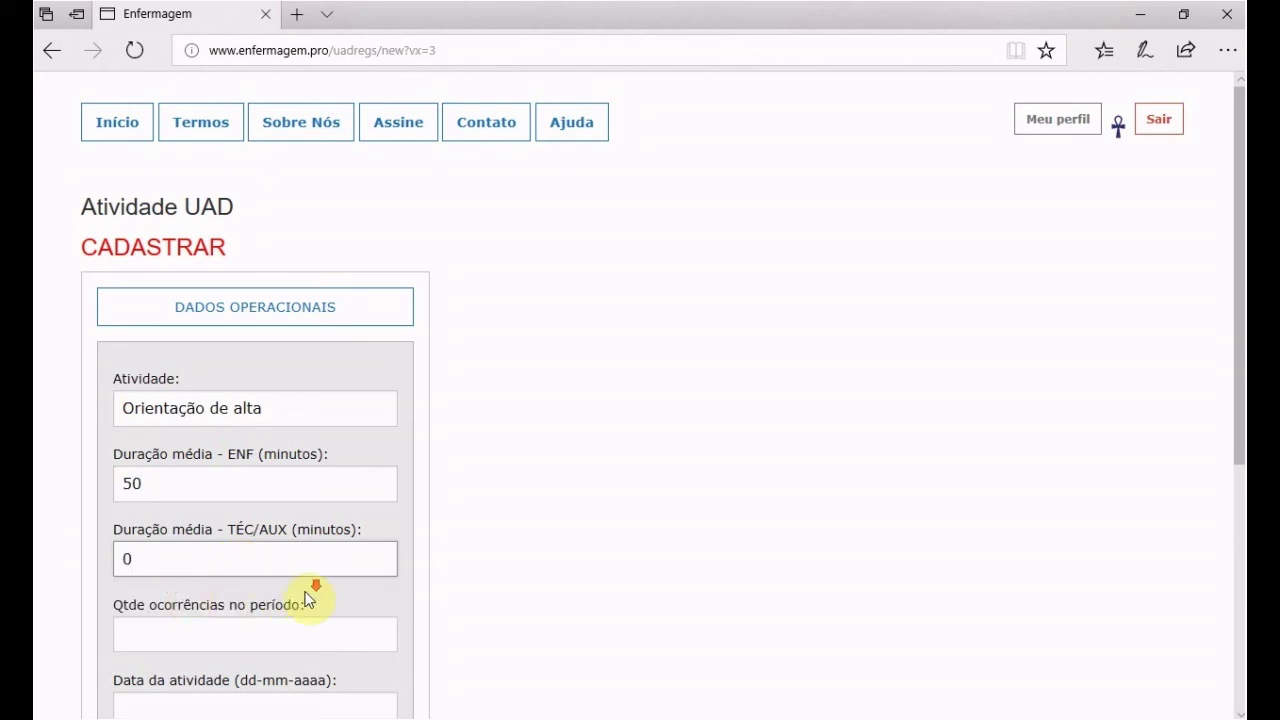
scroll(310, 598, down, 1)
click(287, 538)
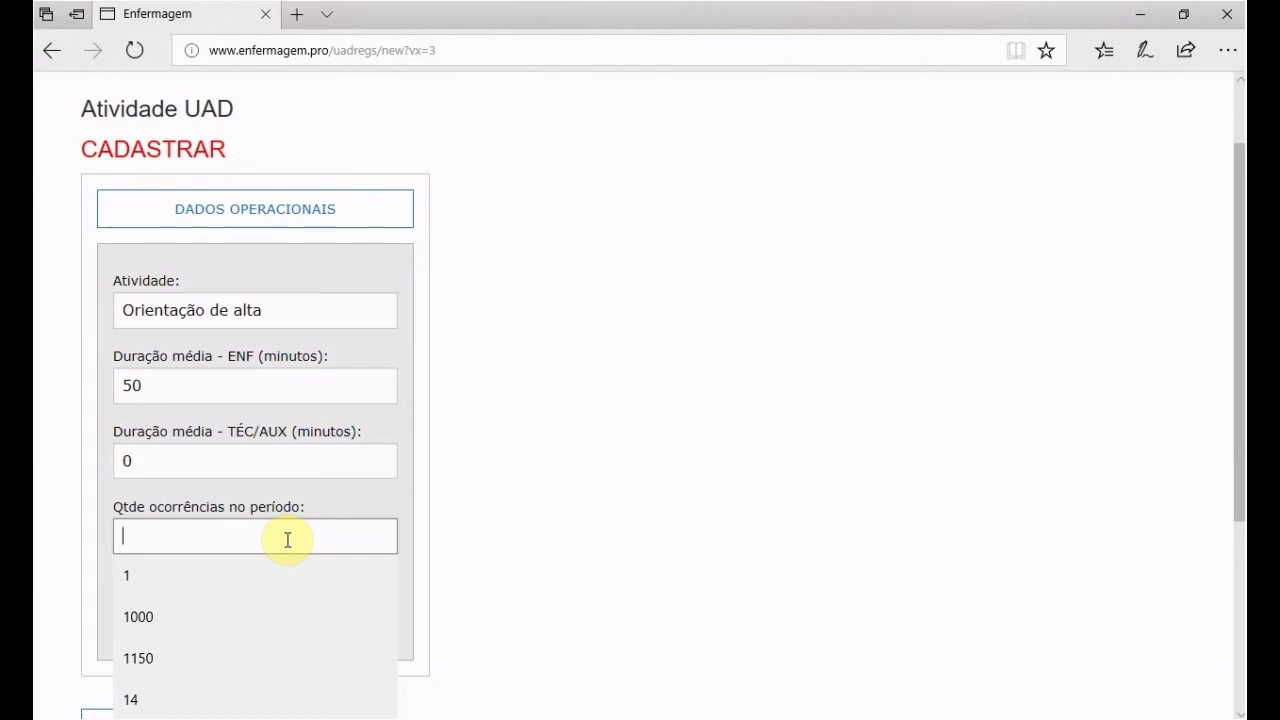
text(42)
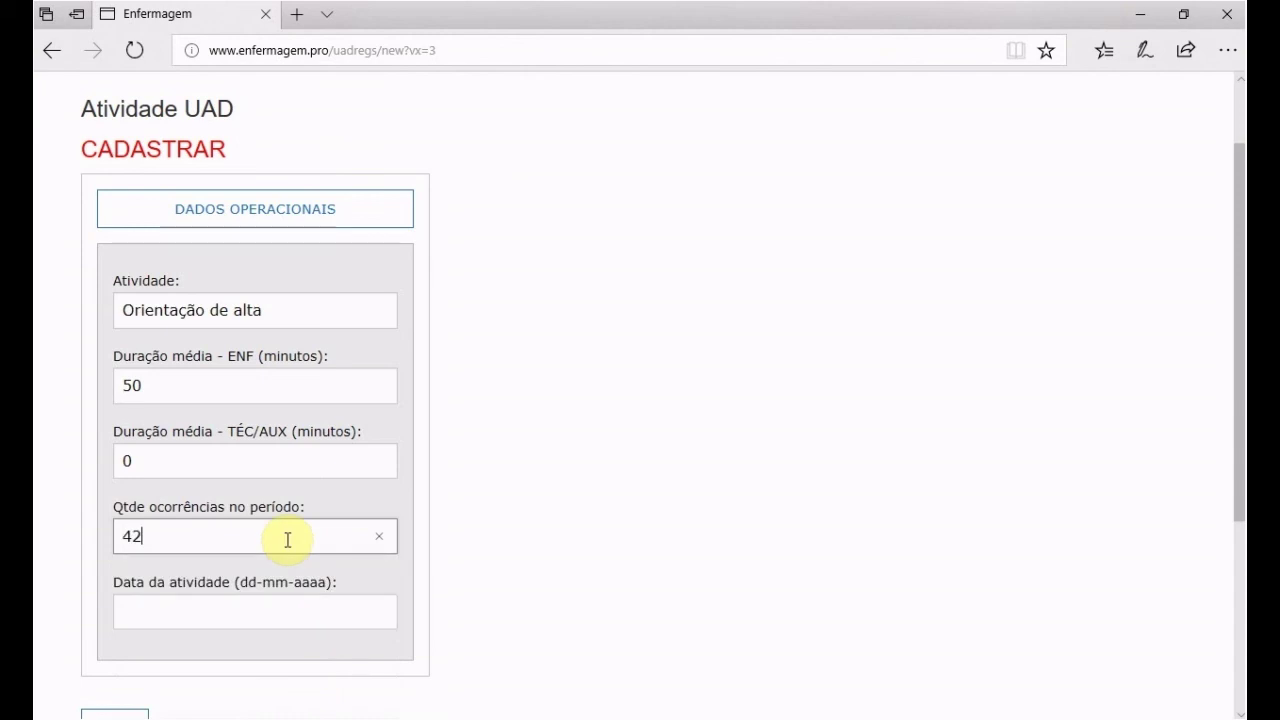
click(324, 601)
click(182, 656)
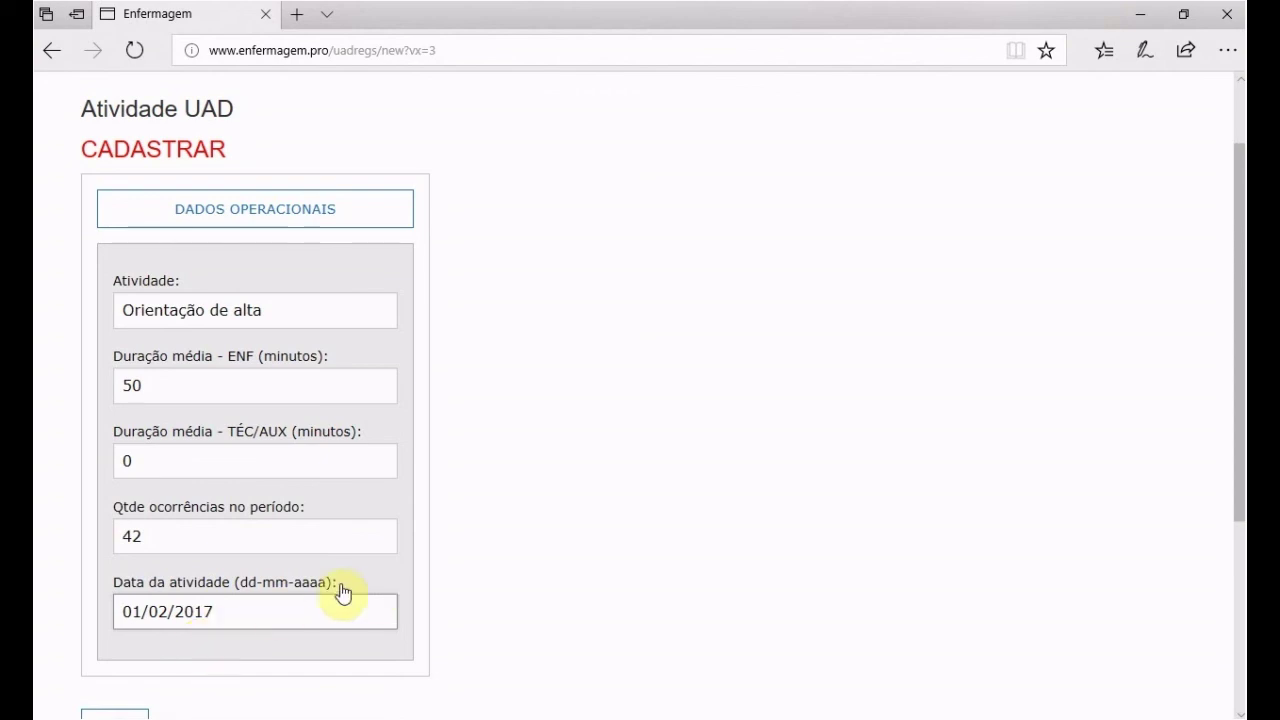
scroll(337, 591, down, 1)
click(125, 638)
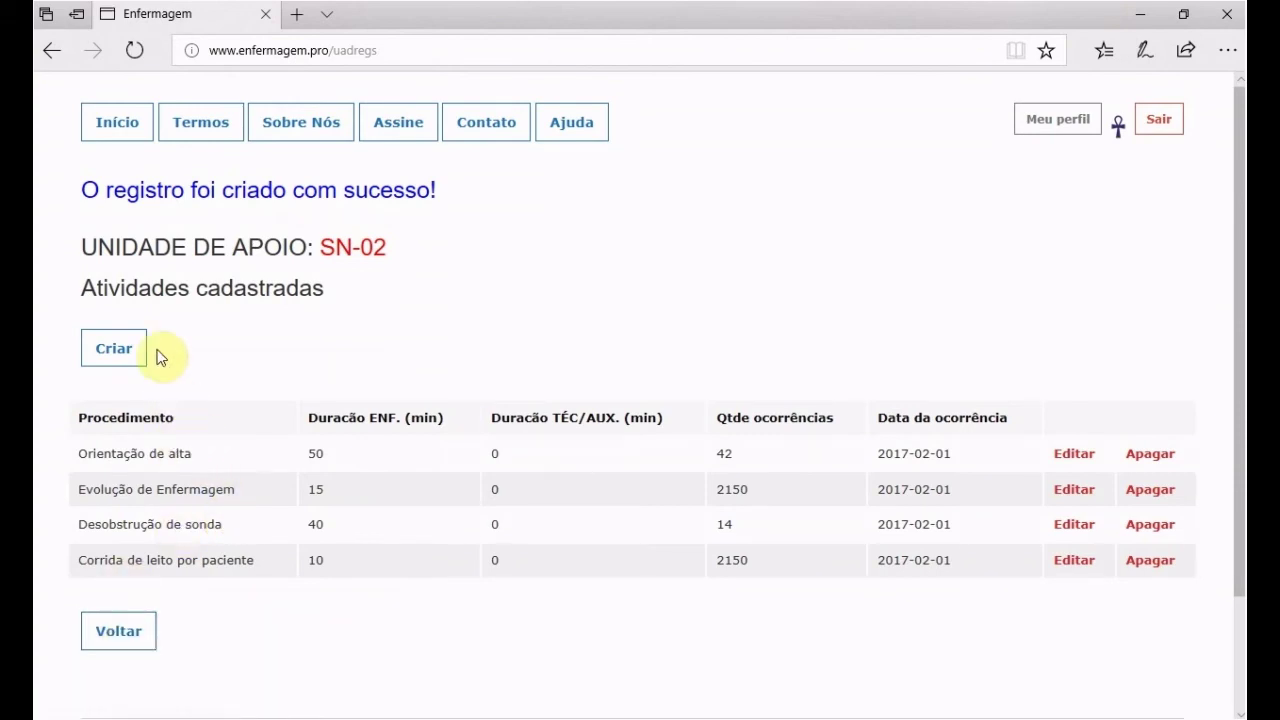
Start another SN-02 activity, "Reorientação via telefone", with an average nurse (ENF) duration of 20 minutes.
click(108, 352)
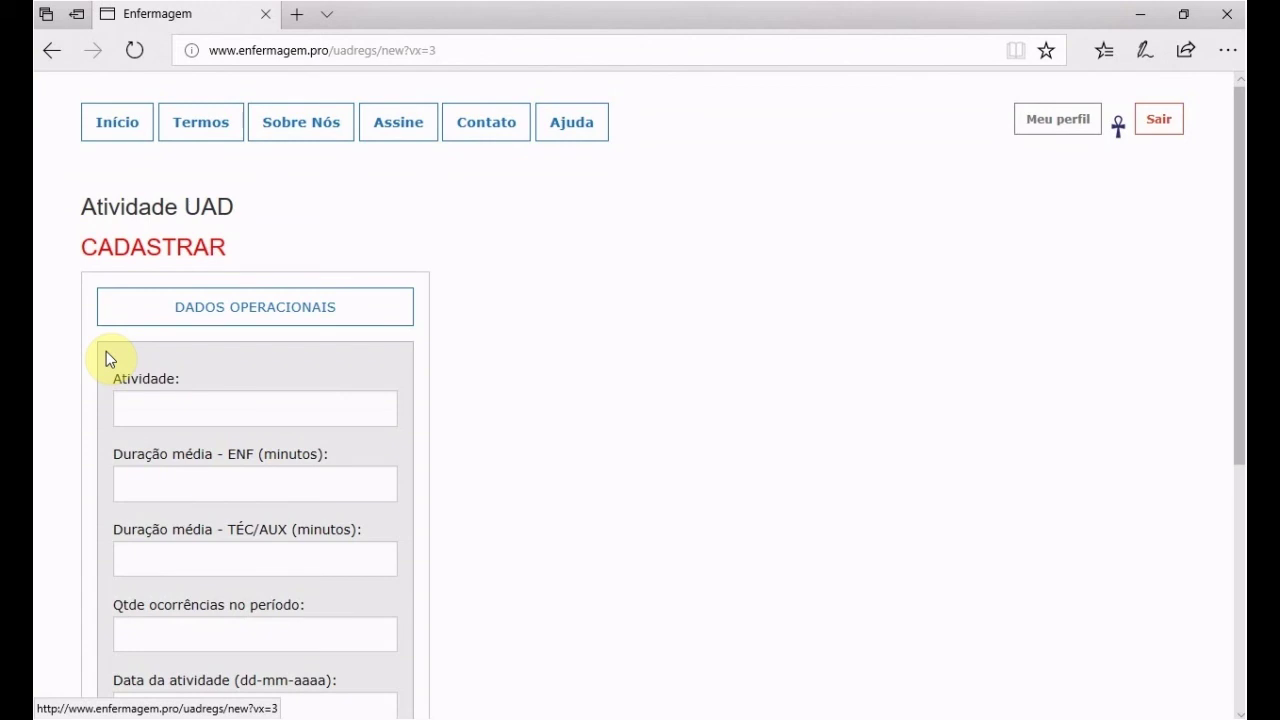
click(169, 404)
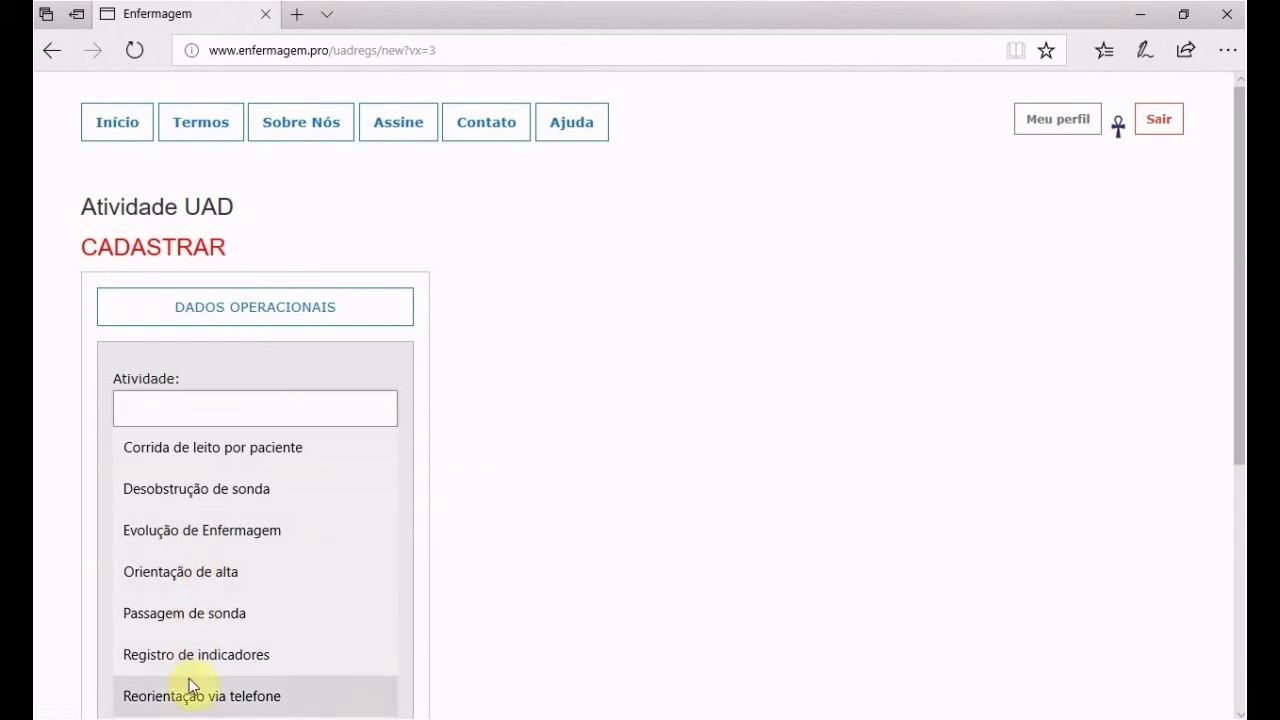
scroll(605, 537, down, 1)
click(194, 300)
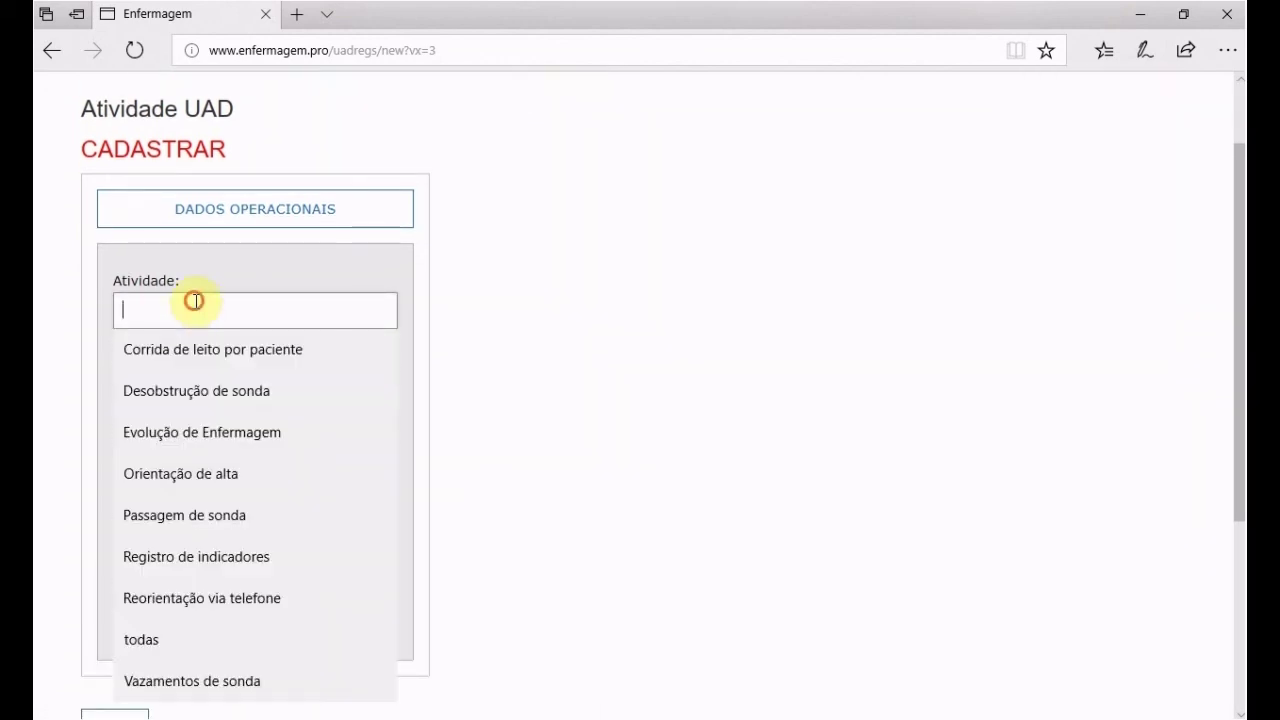
click(199, 598)
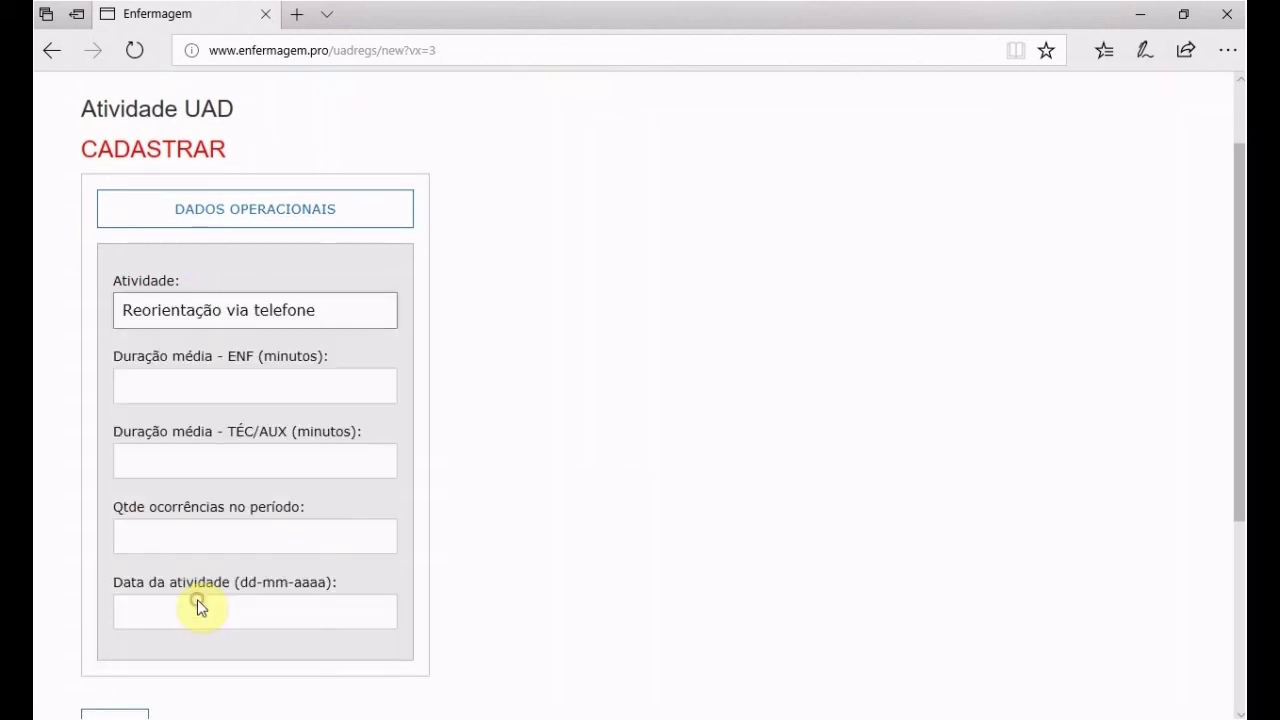
click(270, 399)
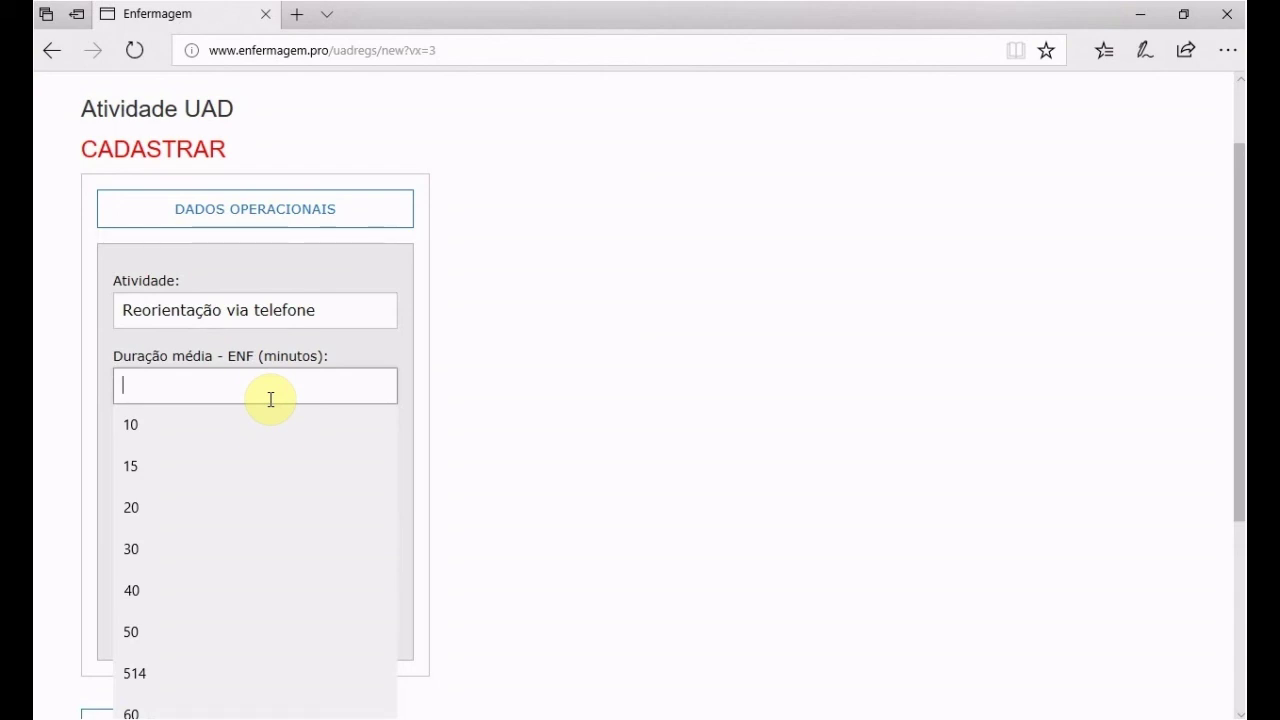
click(129, 512)
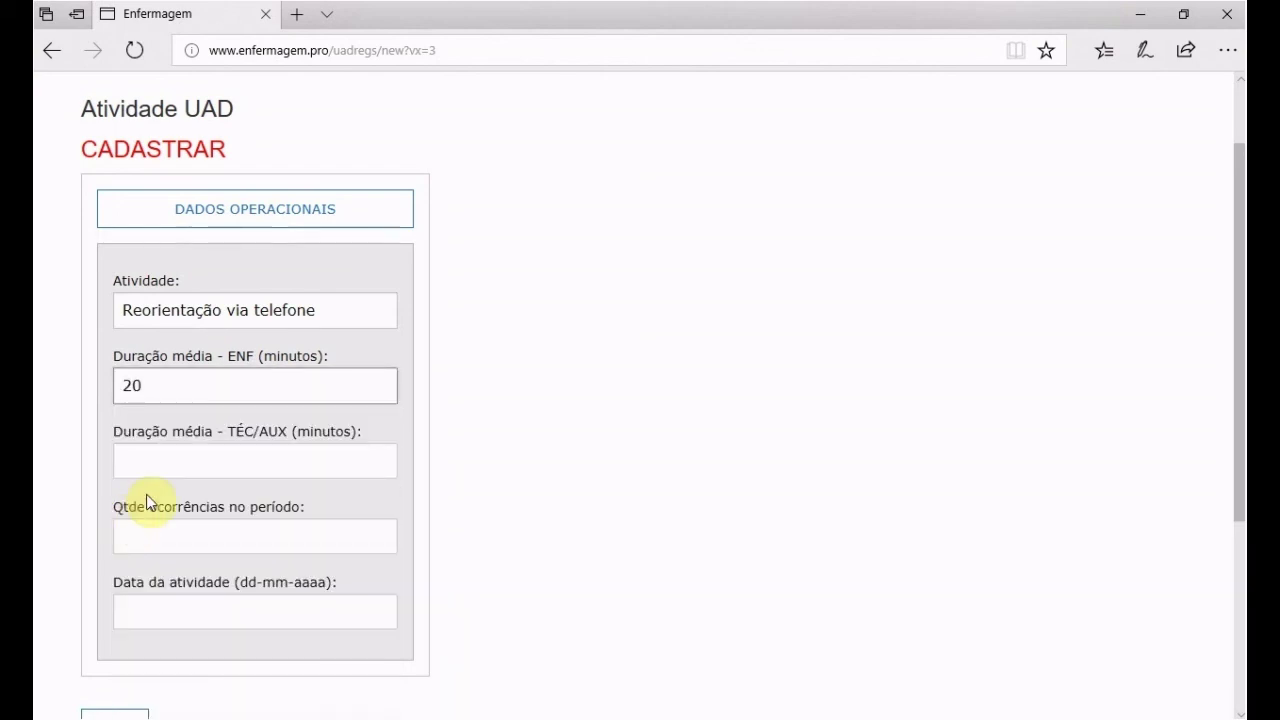
Complete the "Reorientação via telefone" activity with TÉC/AUX duration 0, 172 occurrences and date 01/02/2017, and submit it.
click(160, 463)
click(140, 494)
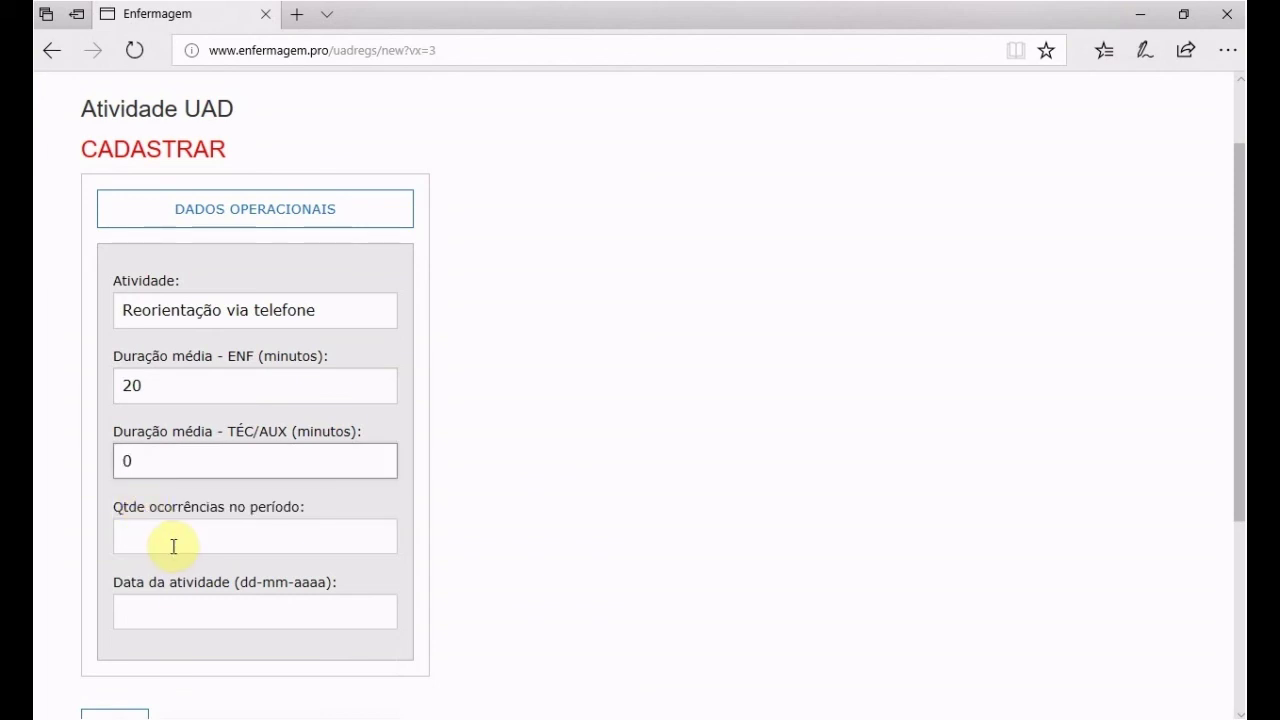
click(173, 546)
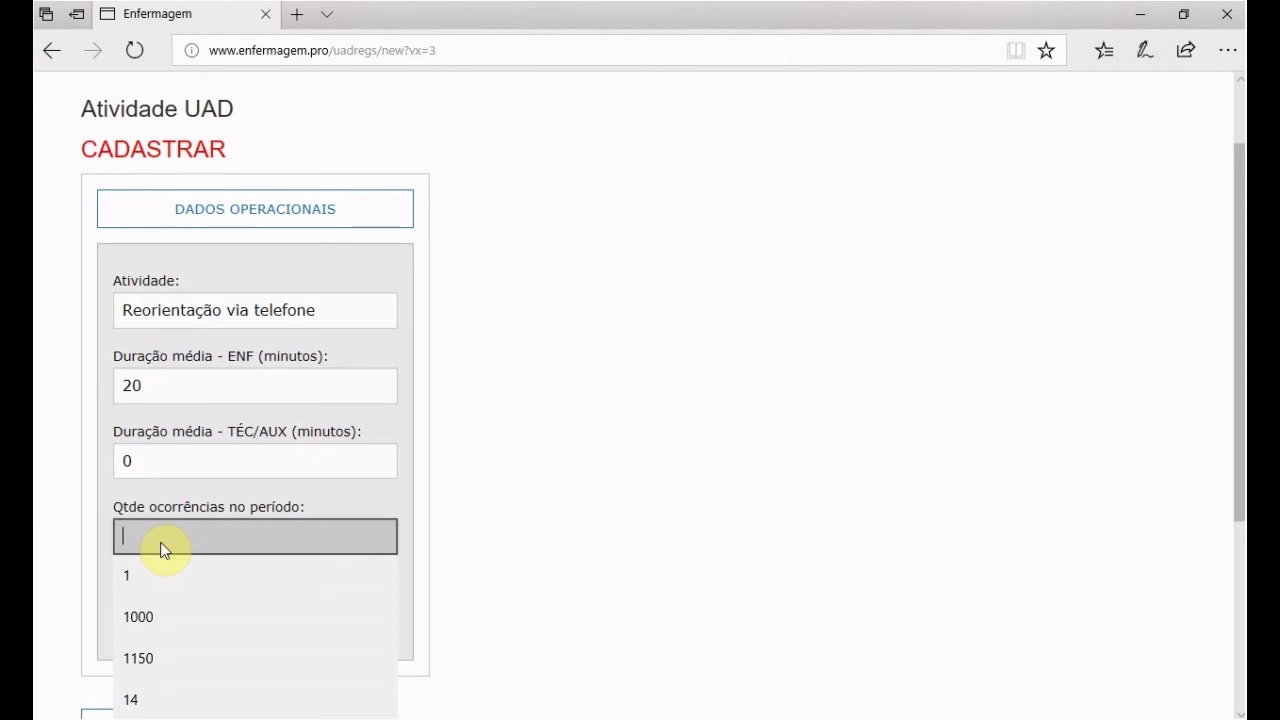
text(172)
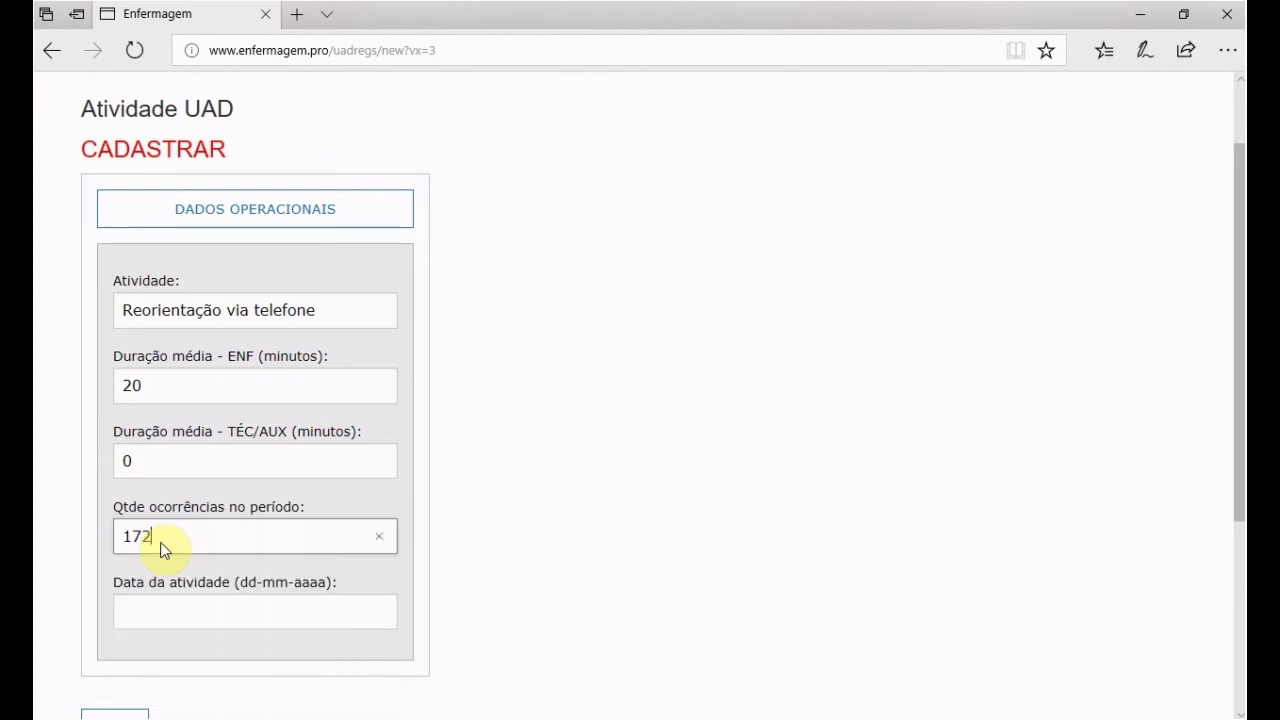
click(220, 606)
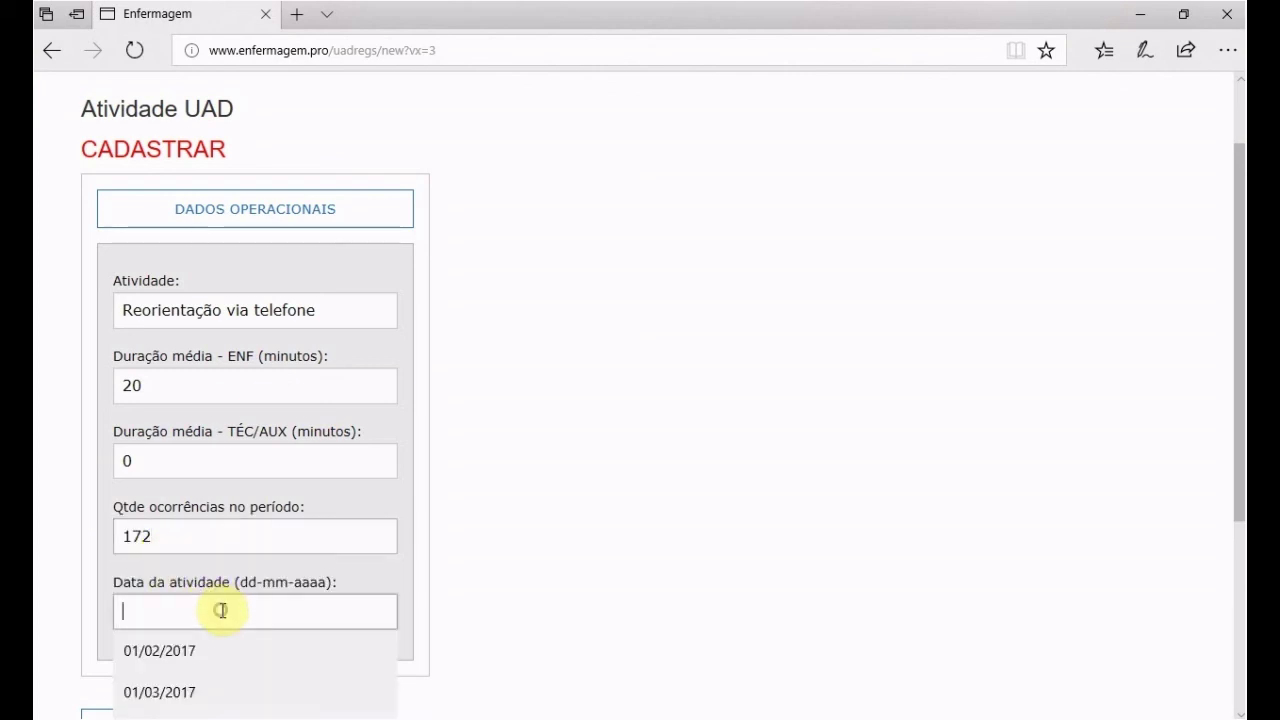
click(172, 652)
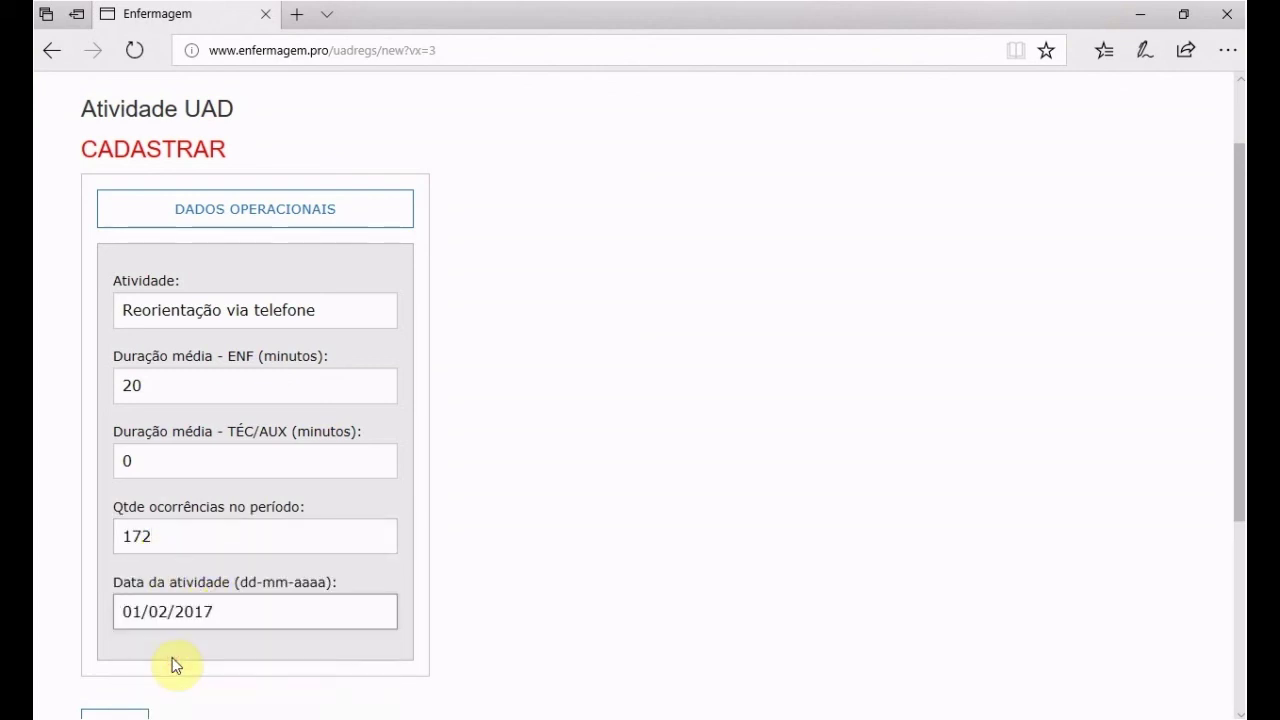
scroll(428, 600, down, 1)
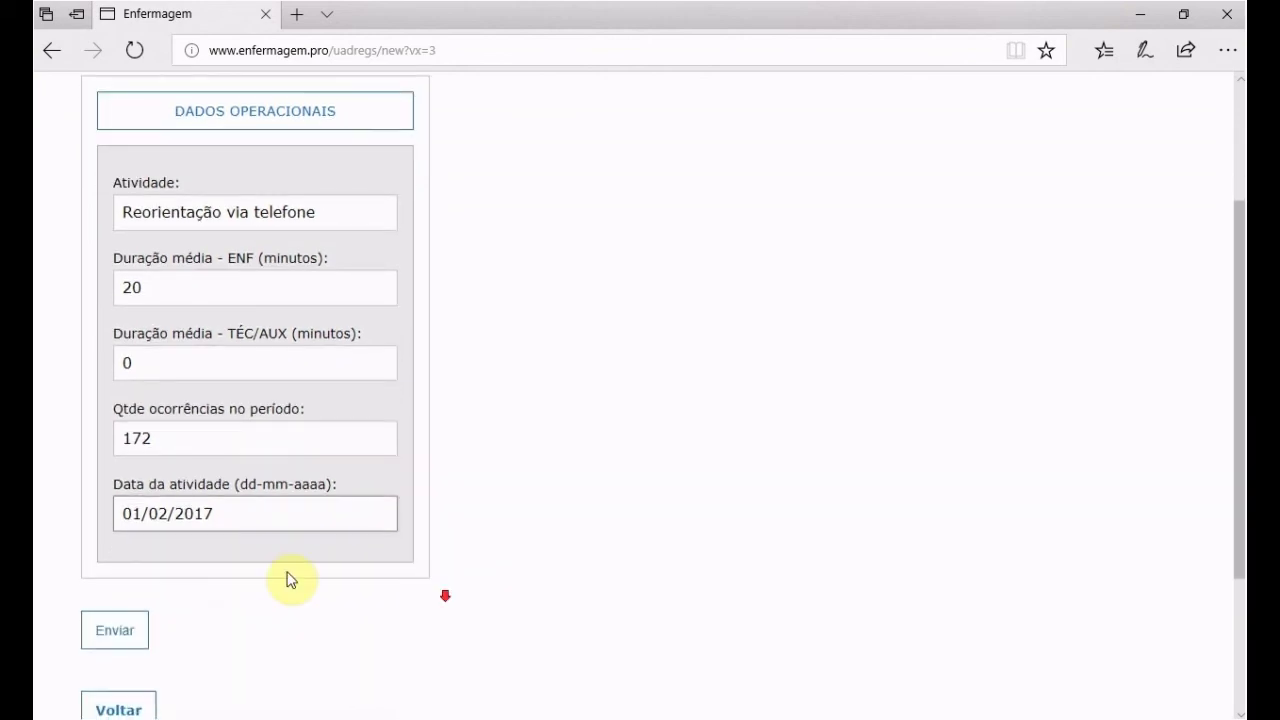
click(110, 640)
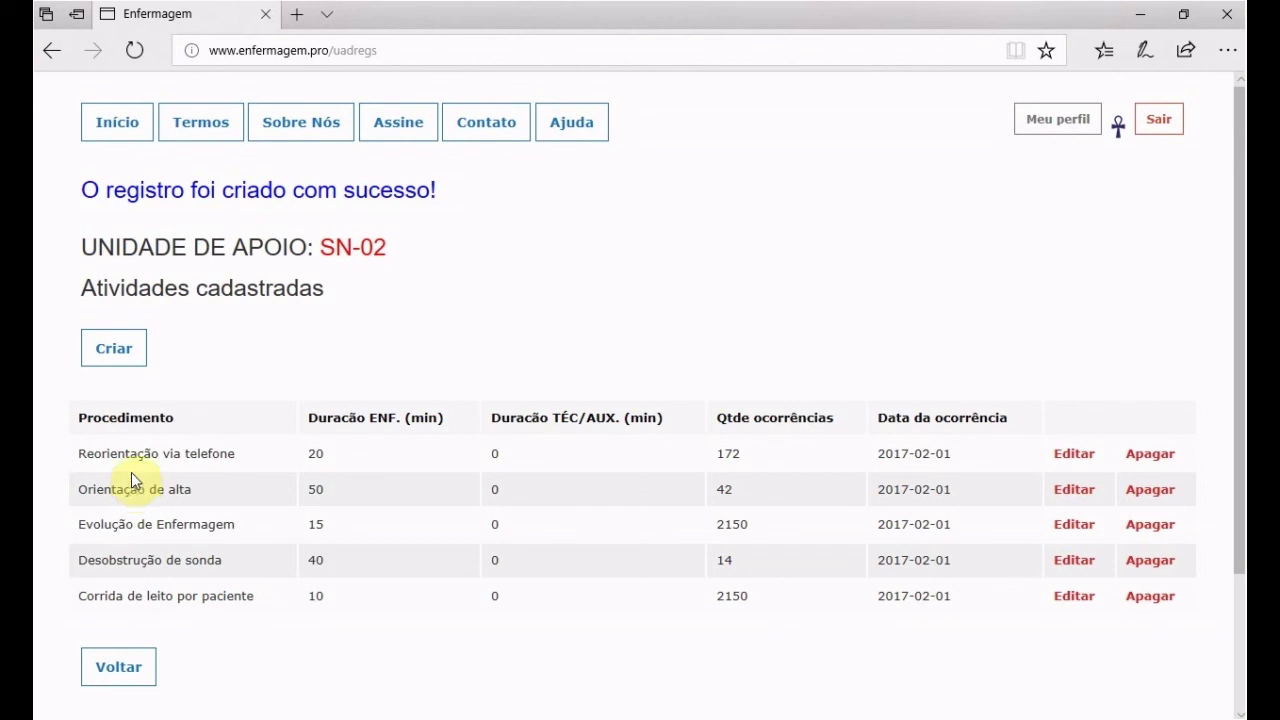
Start another SN-02 activity, "Passagem de sonda", with an average nurse (ENF) duration of 40 minutes.
click(124, 362)
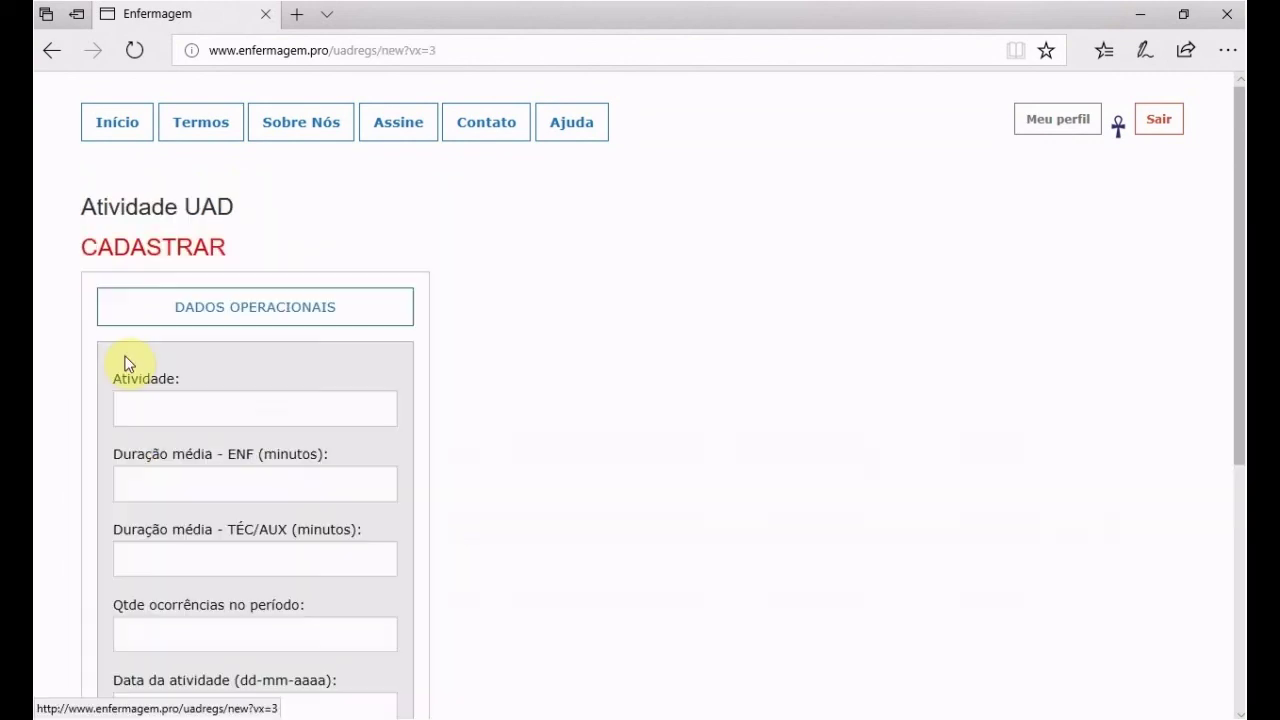
click(180, 408)
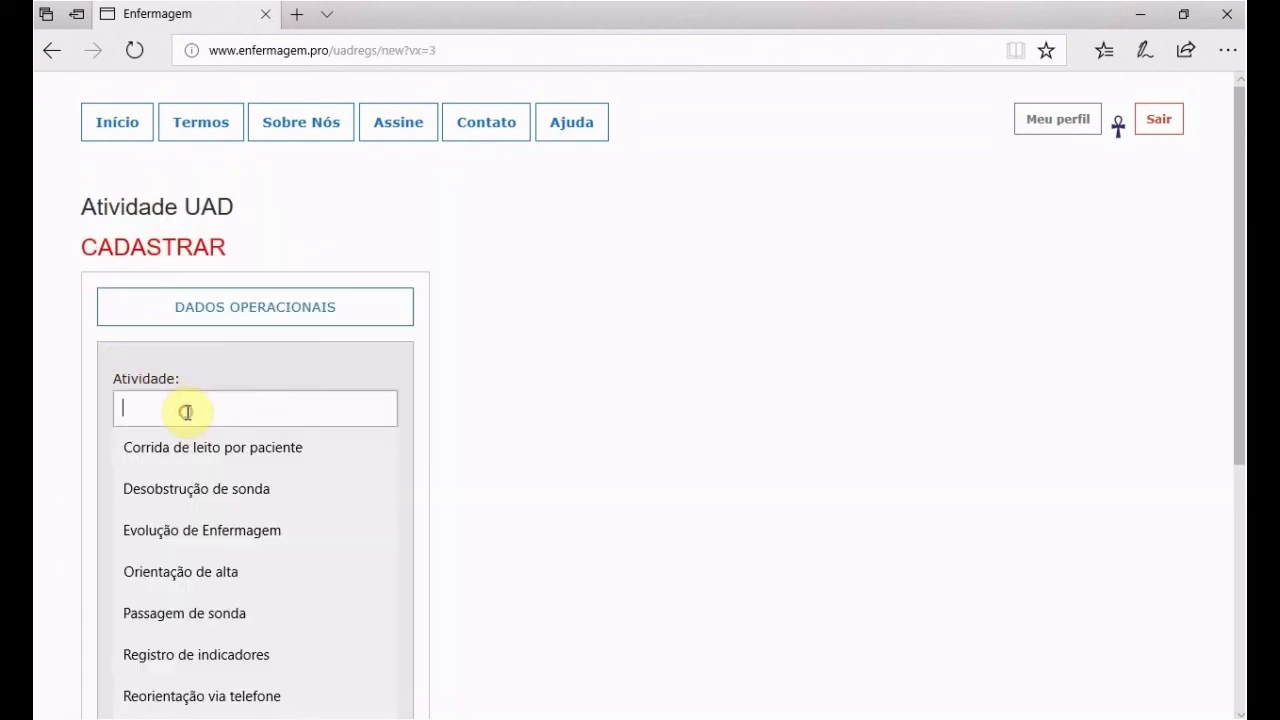
click(151, 619)
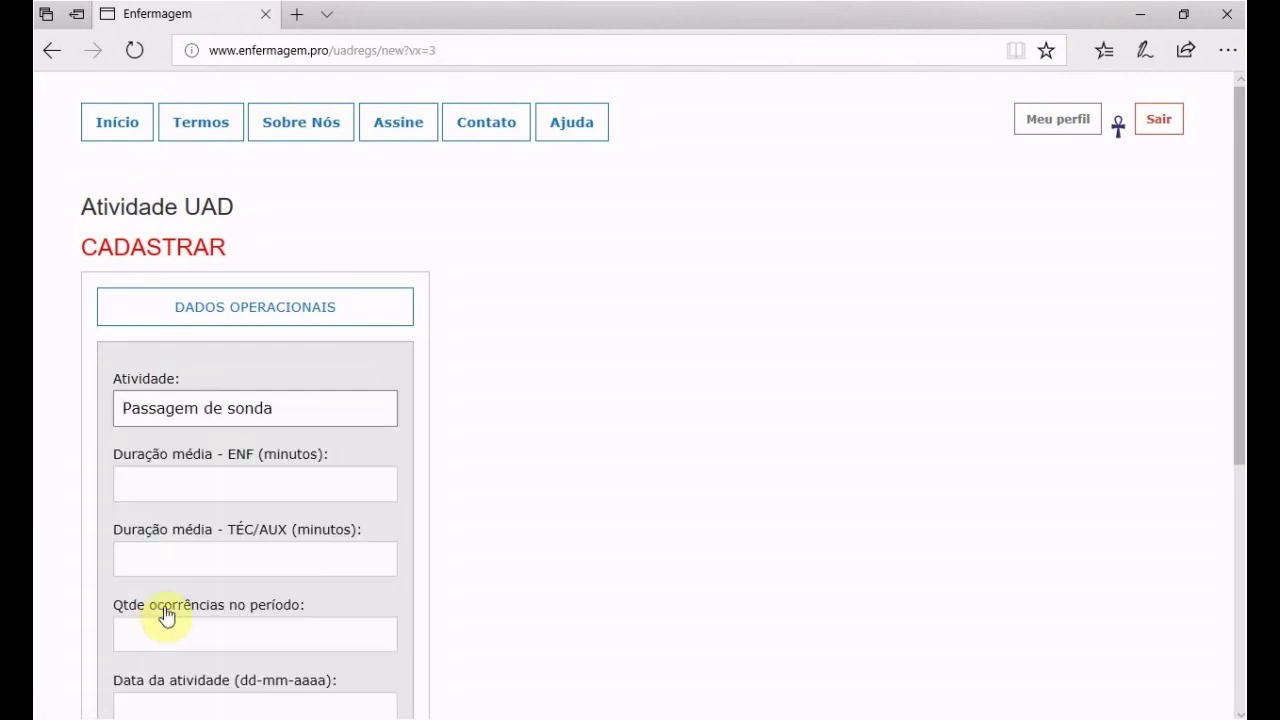
click(291, 489)
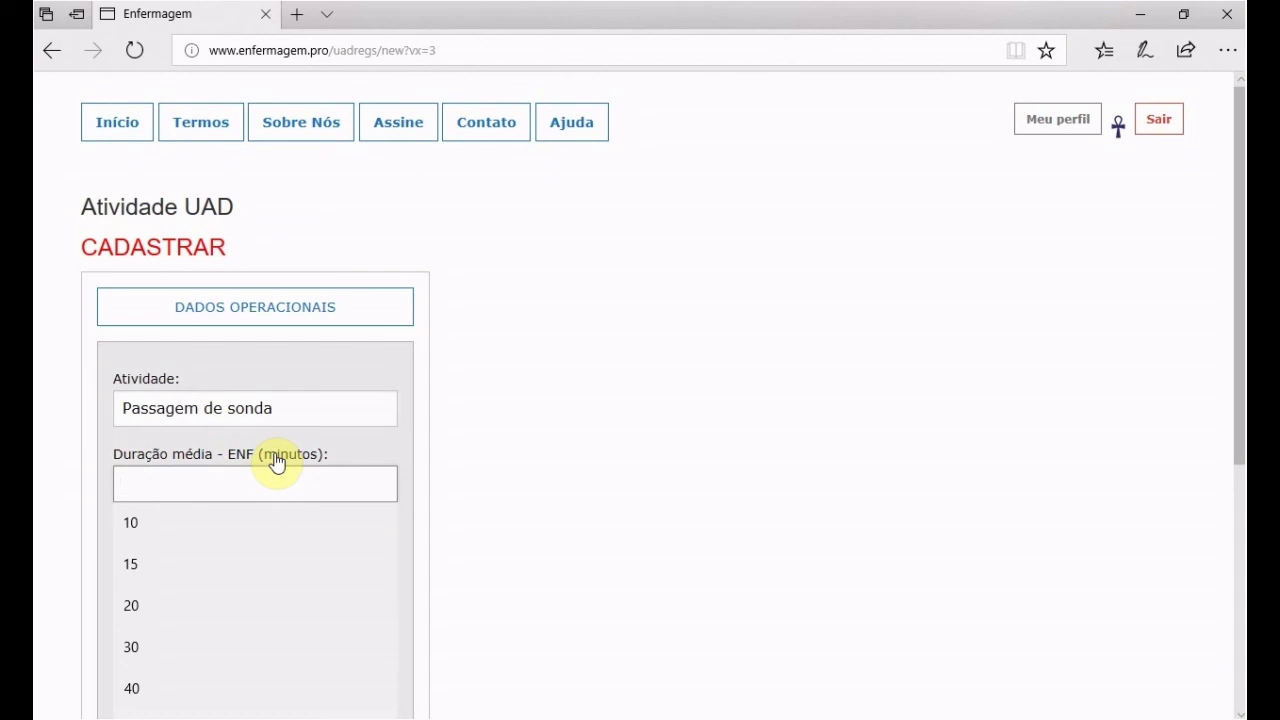
text(40)
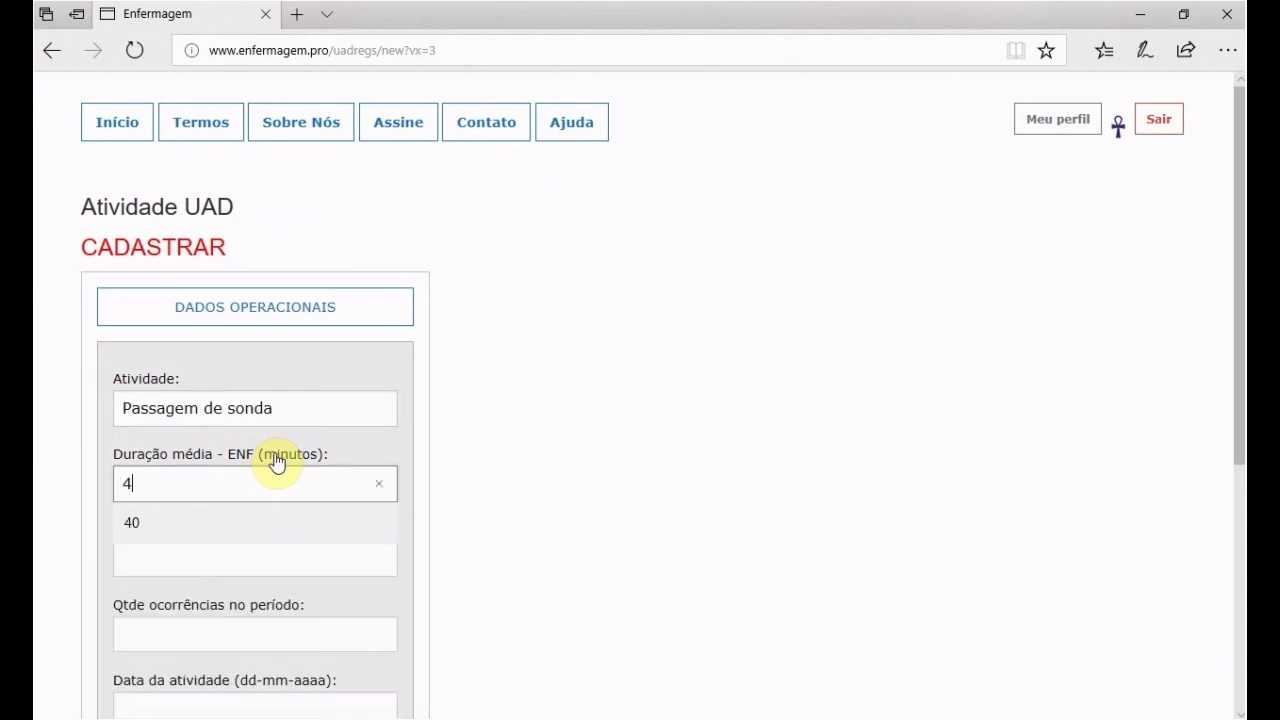
click(442, 555)
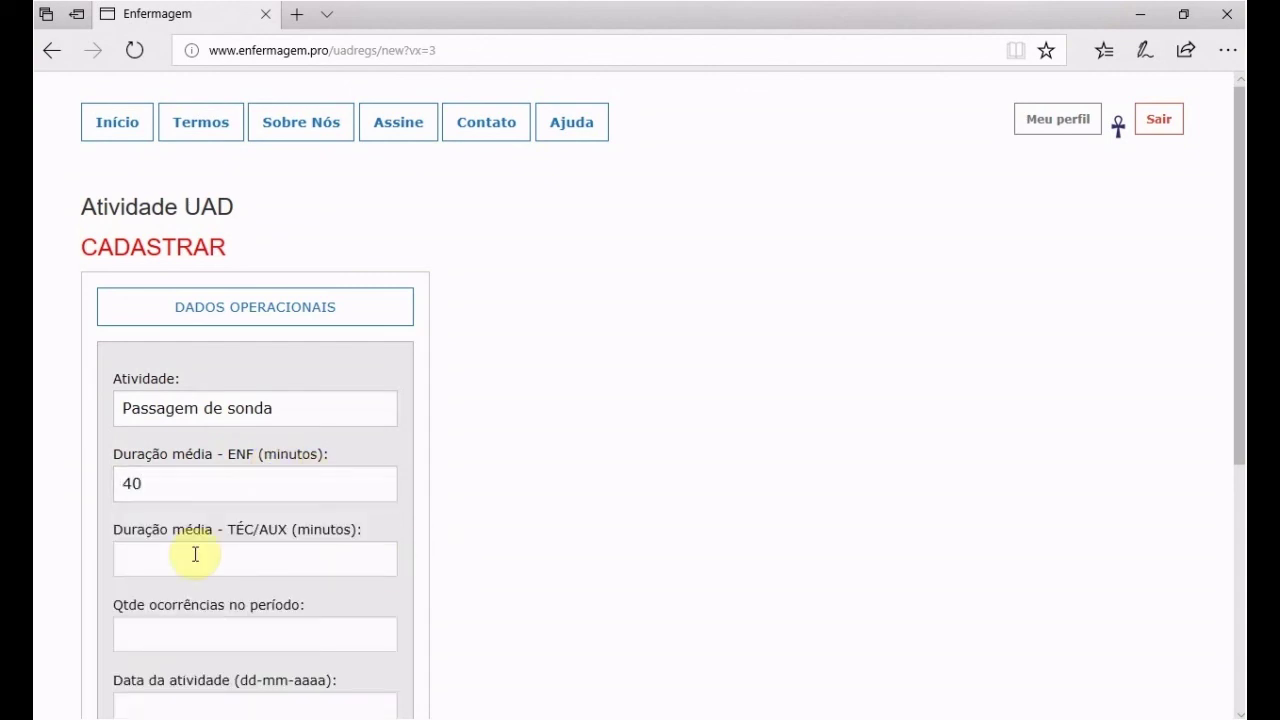
Complete the "Passagem de sonda" activity with TÉC/AUX duration 0, 38 occurrences and date 01/02/2017, and submit it.
click(192, 553)
click(129, 599)
scroll(330, 580, down, 2)
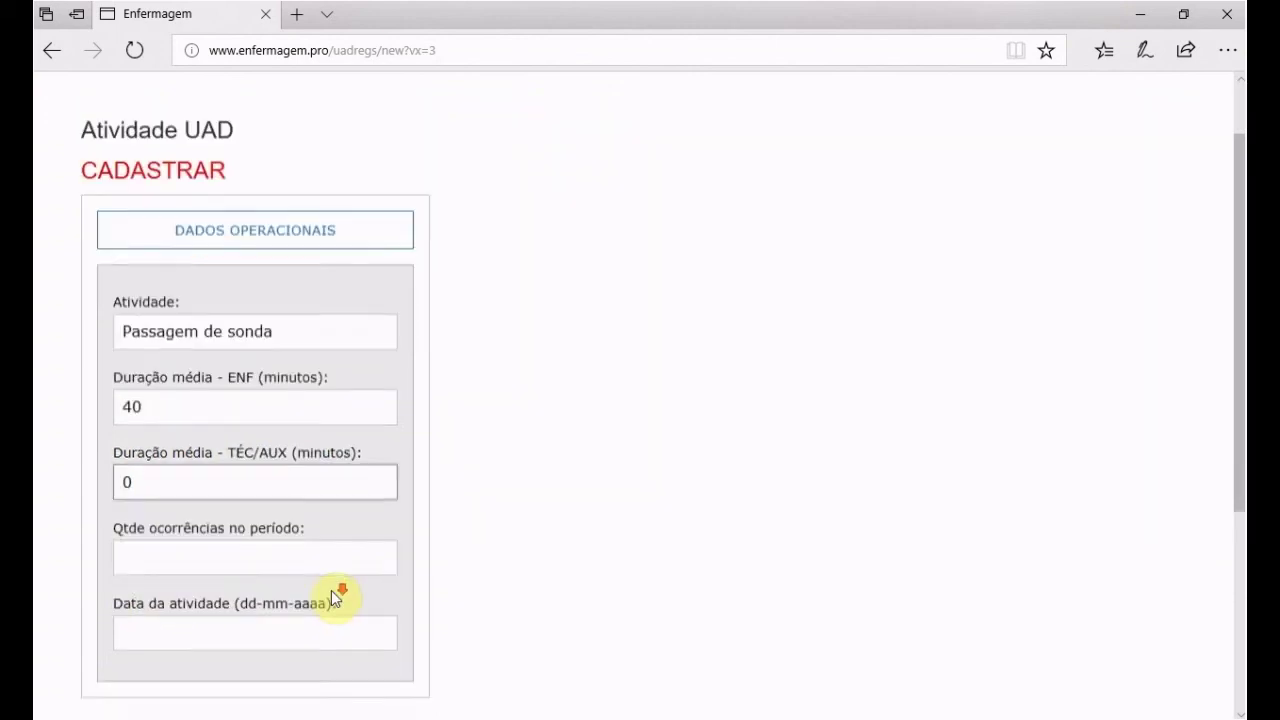
click(296, 443)
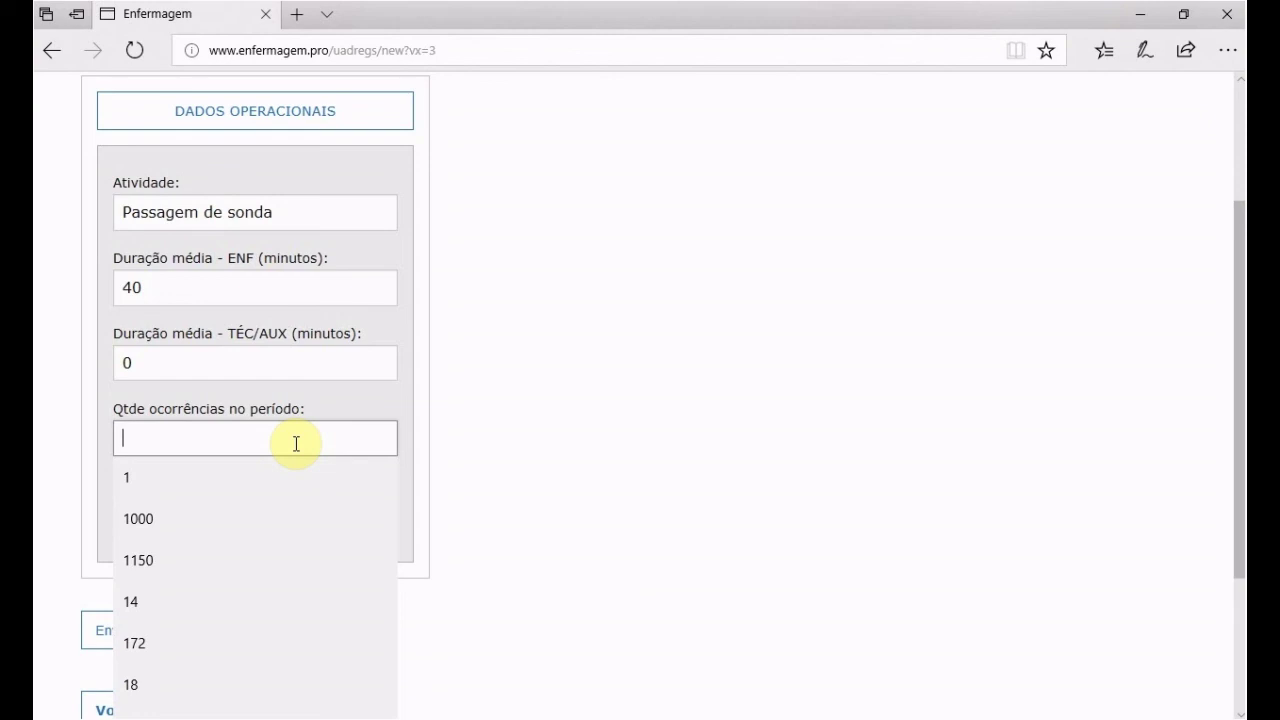
text(38)
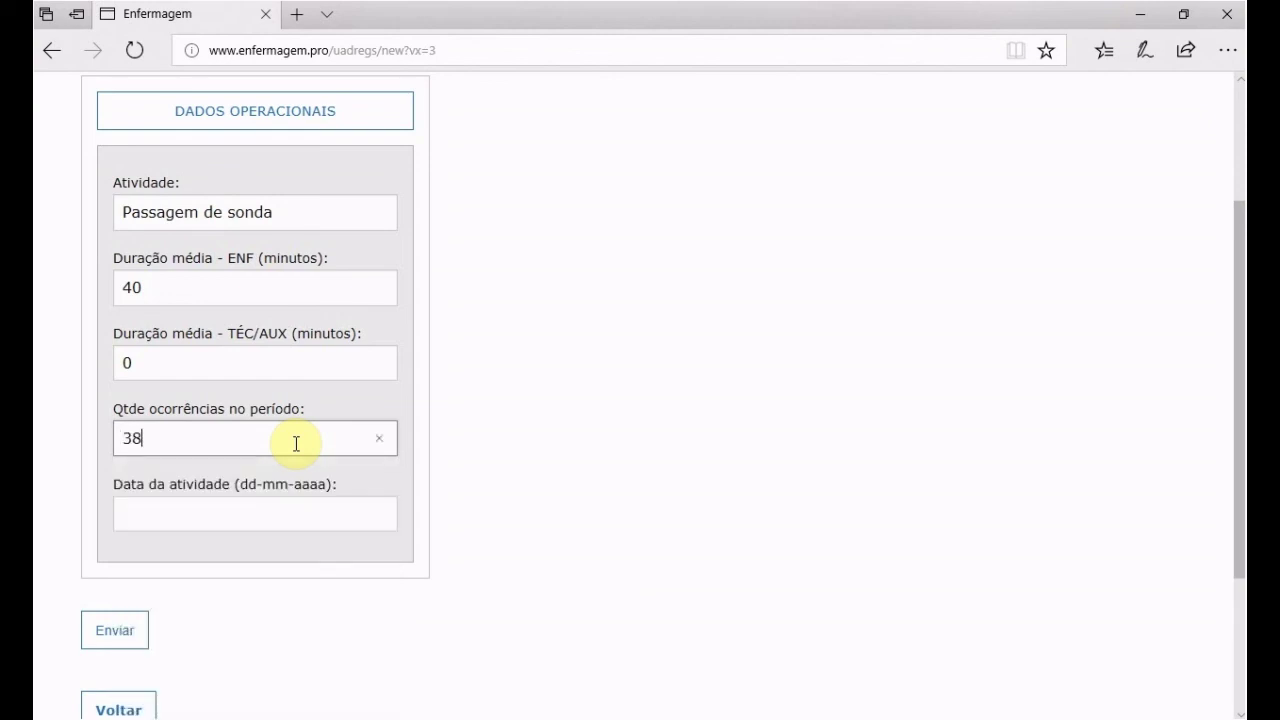
click(276, 527)
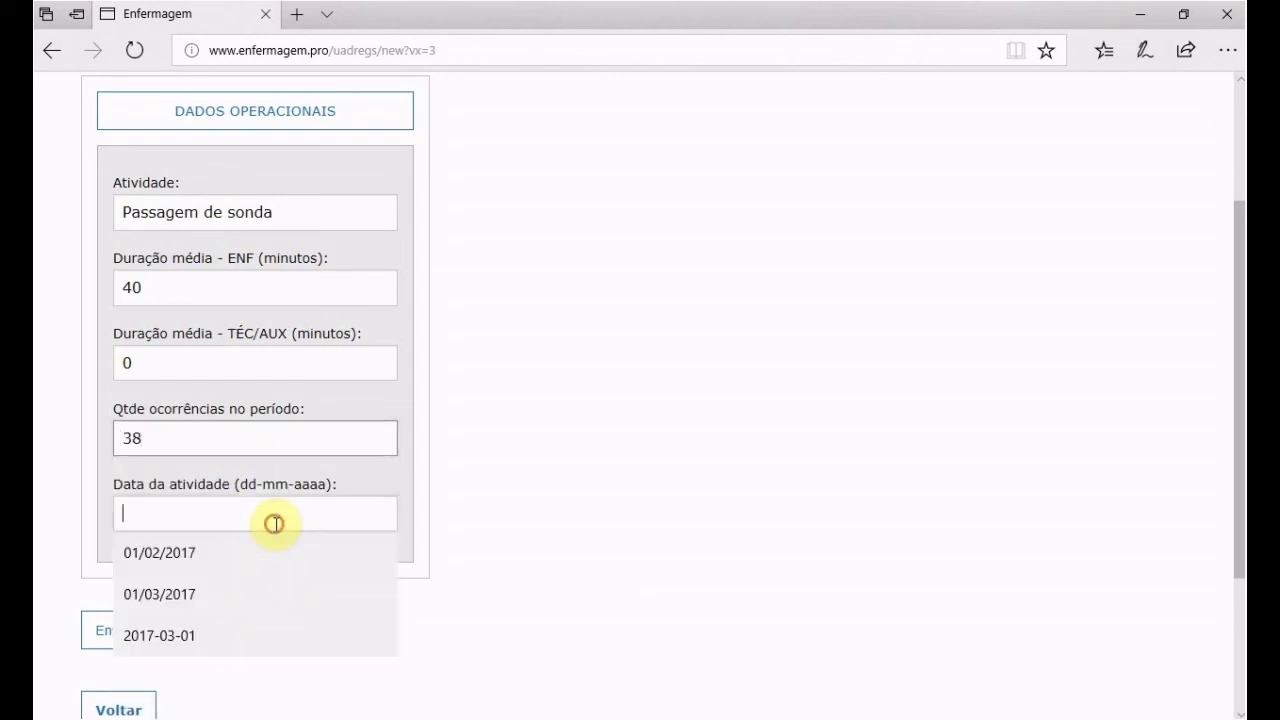
click(179, 551)
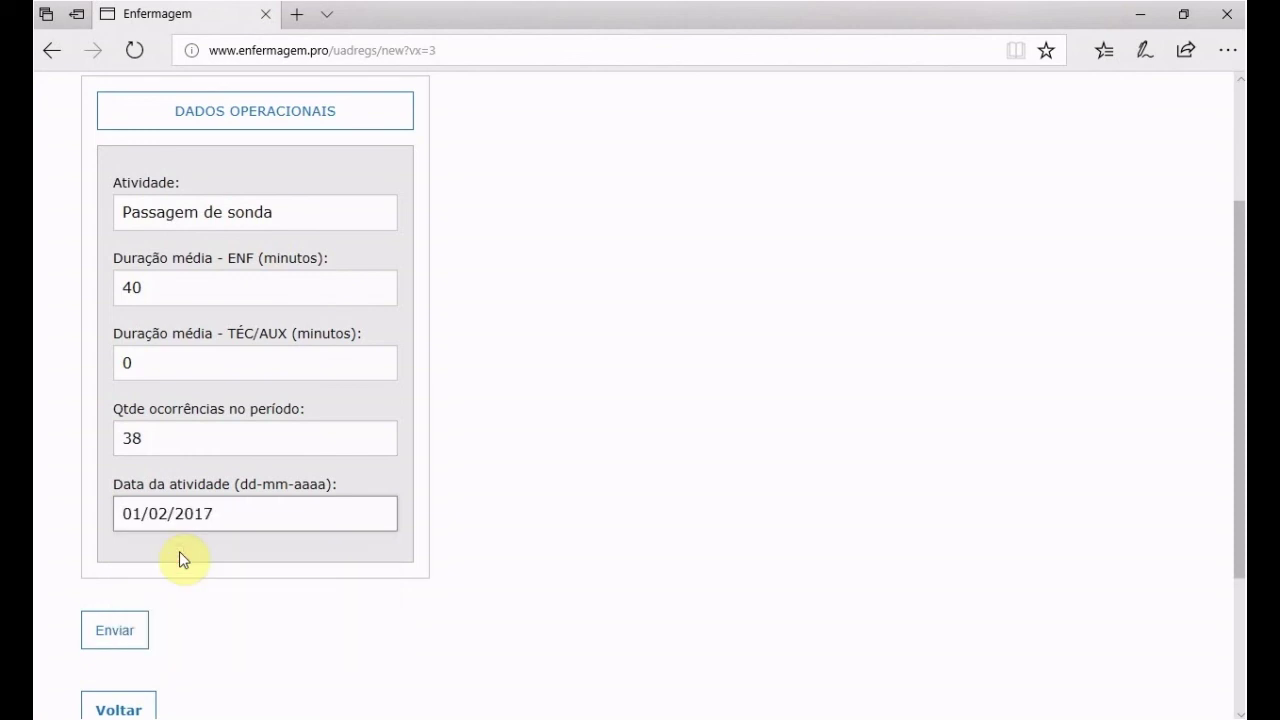
click(116, 633)
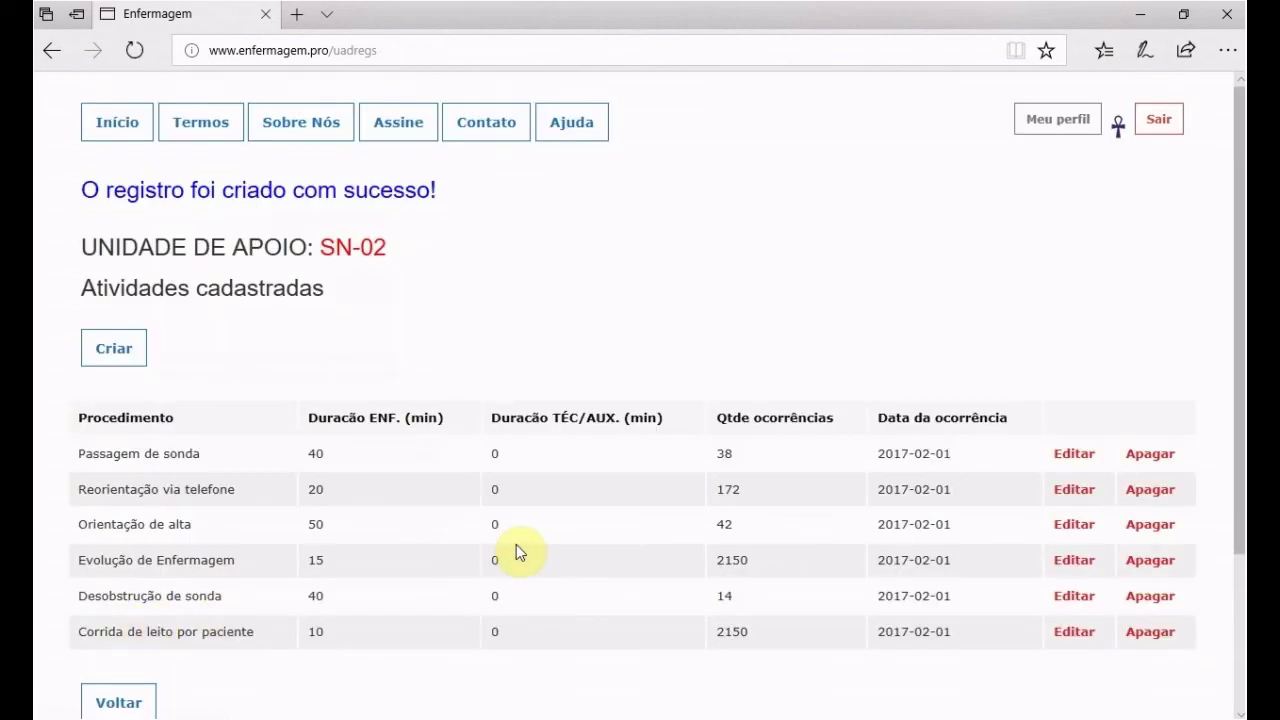
Start another SN-02 activity, "Registro de indicadores", with an average nurse (ENF) duration of 60 minutes.
scroll(640, 350, down, 1)
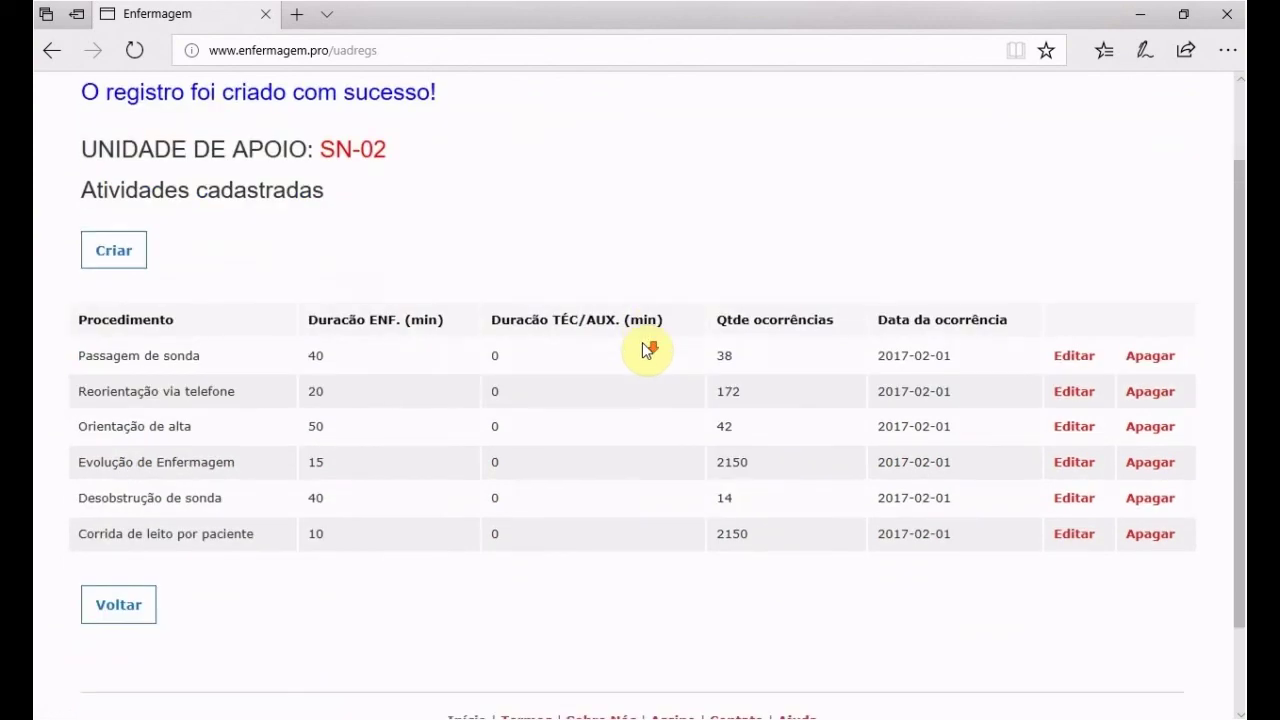
click(114, 251)
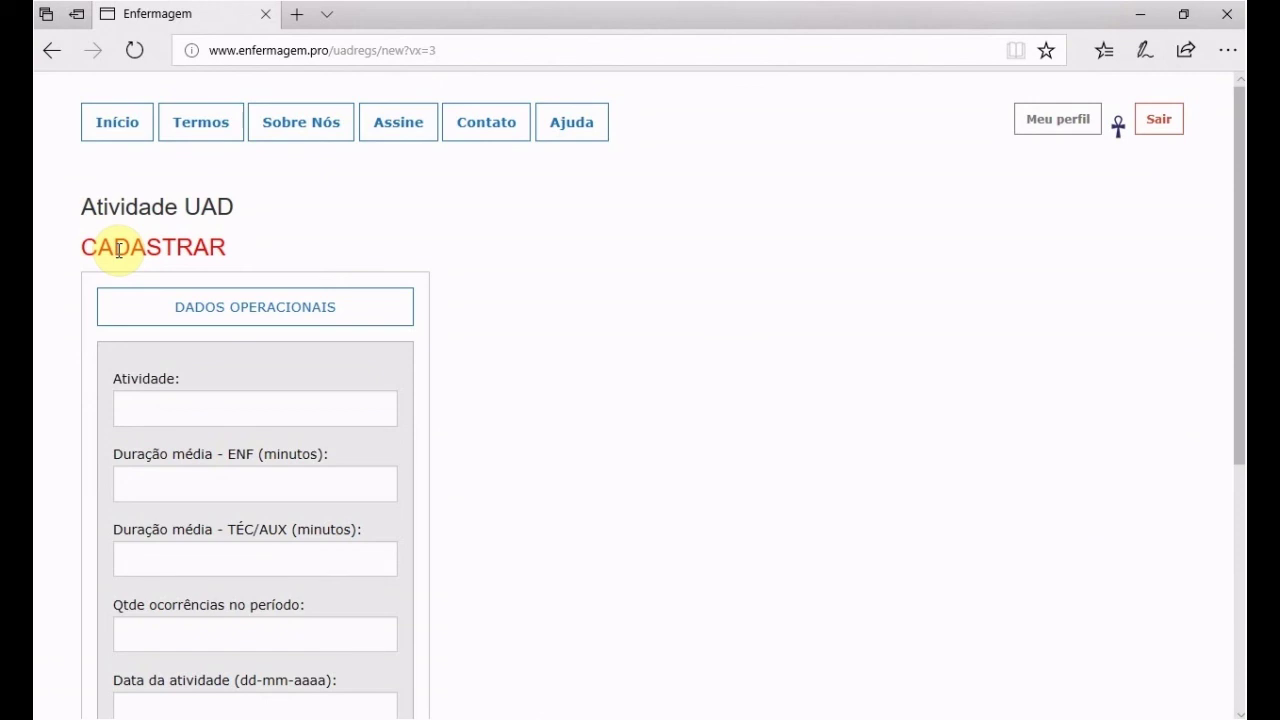
click(177, 408)
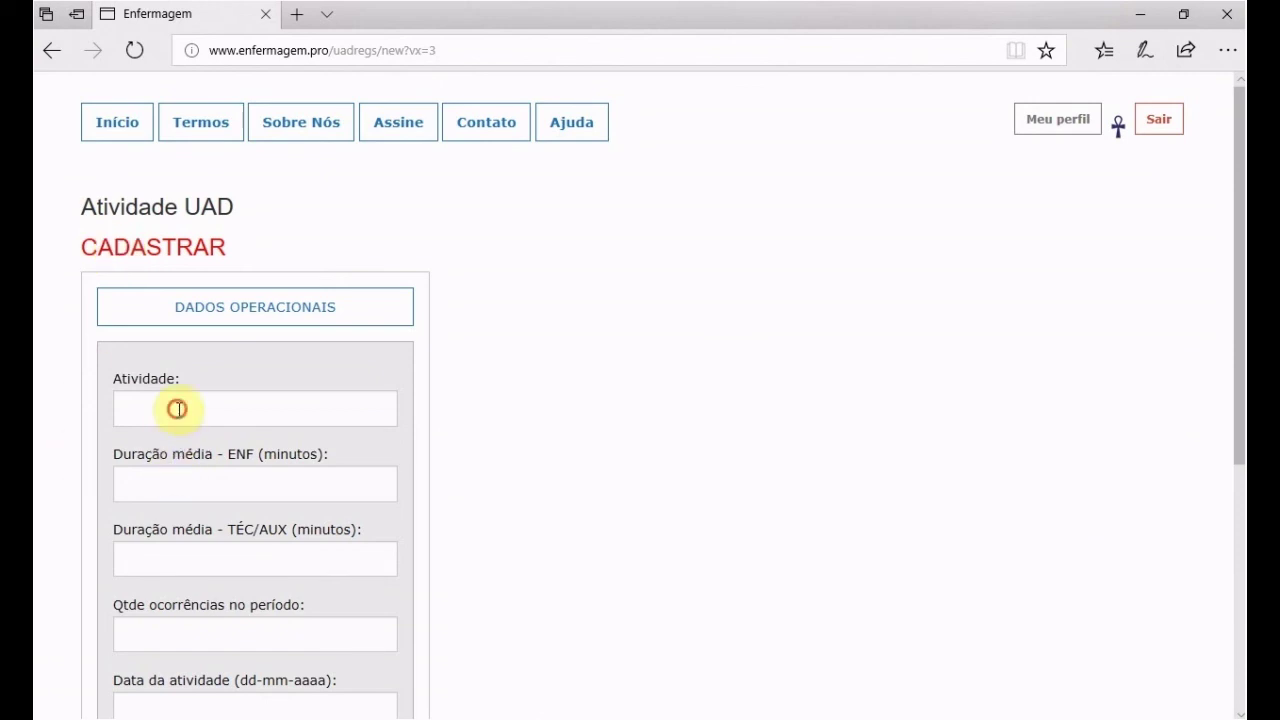
click(177, 654)
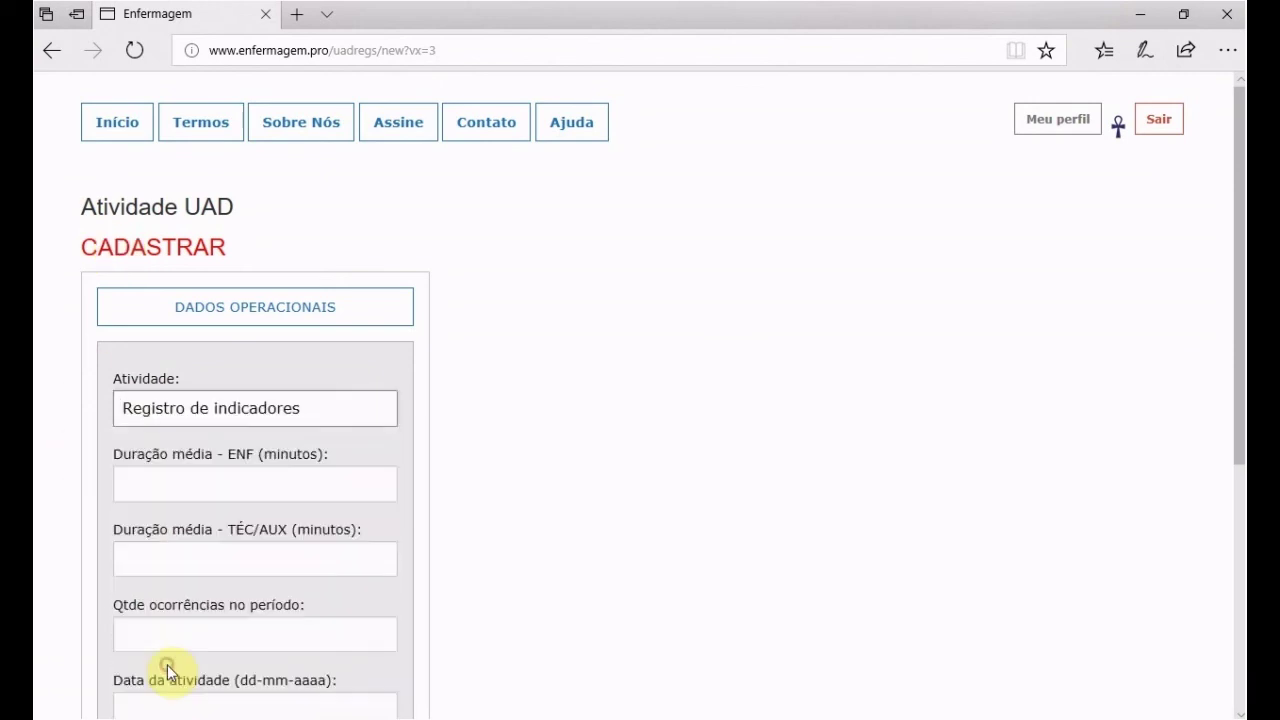
scroll(560, 520, down, 1)
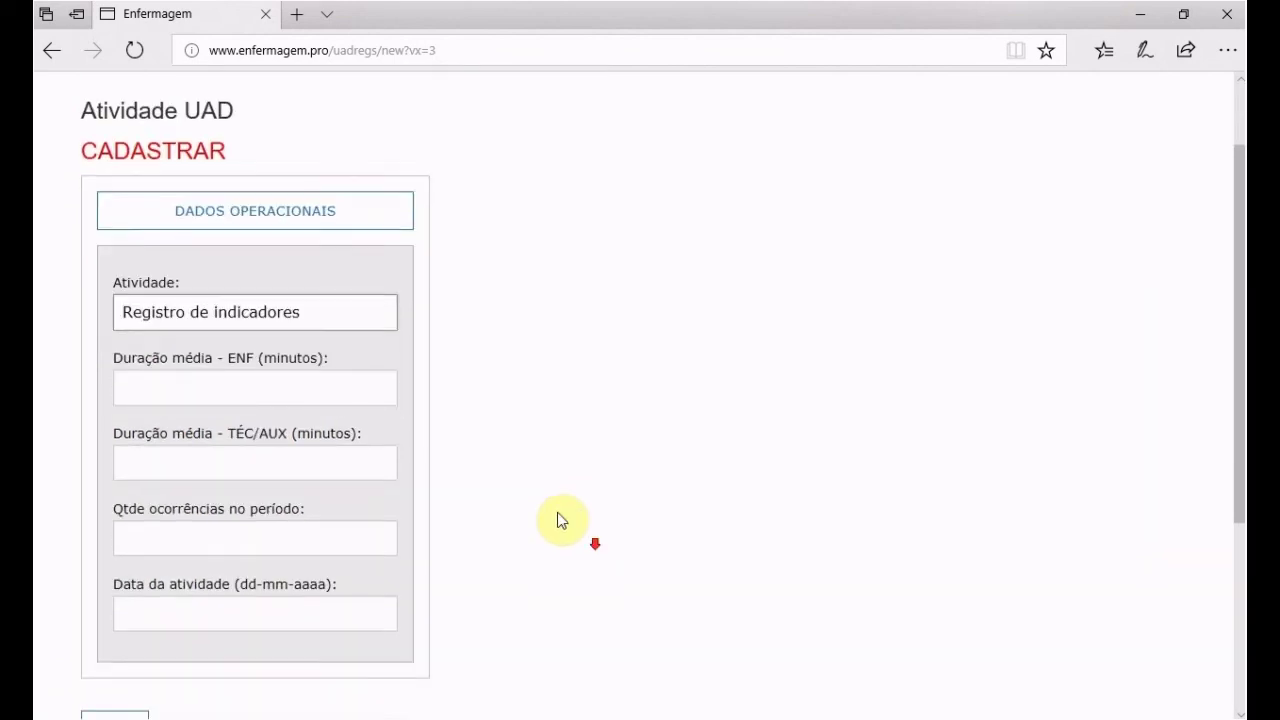
click(260, 380)
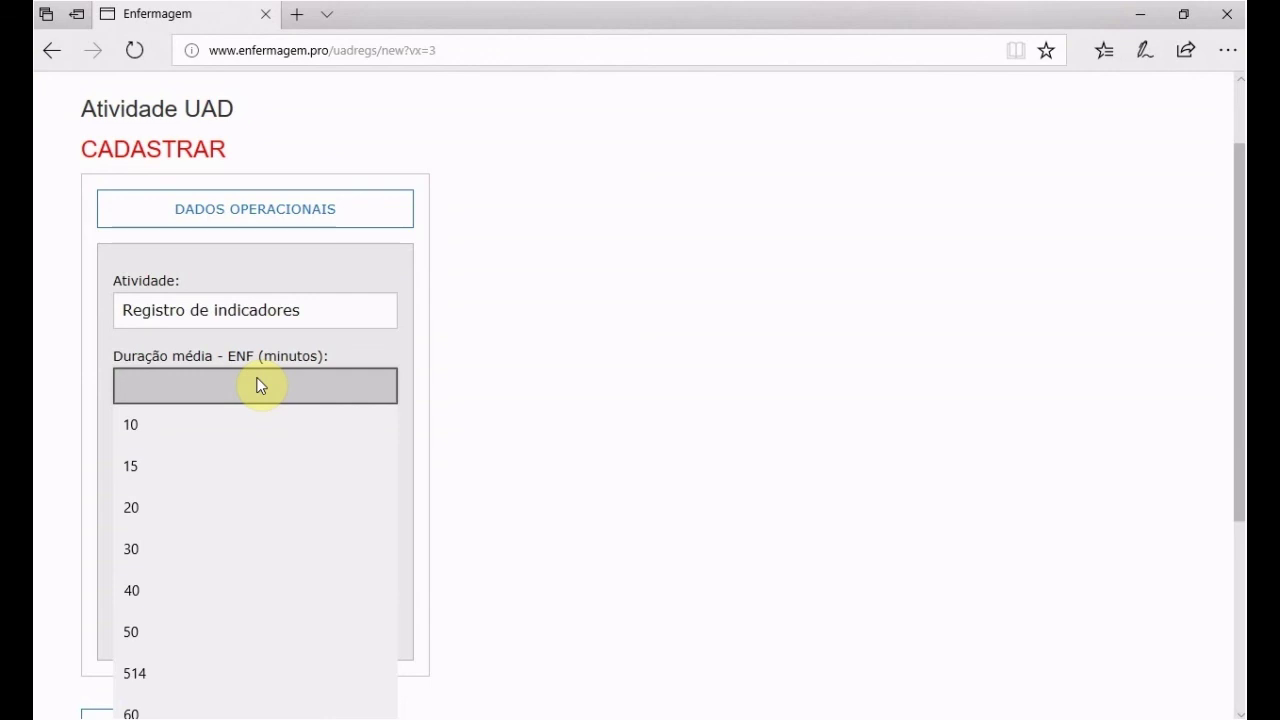
text(6)
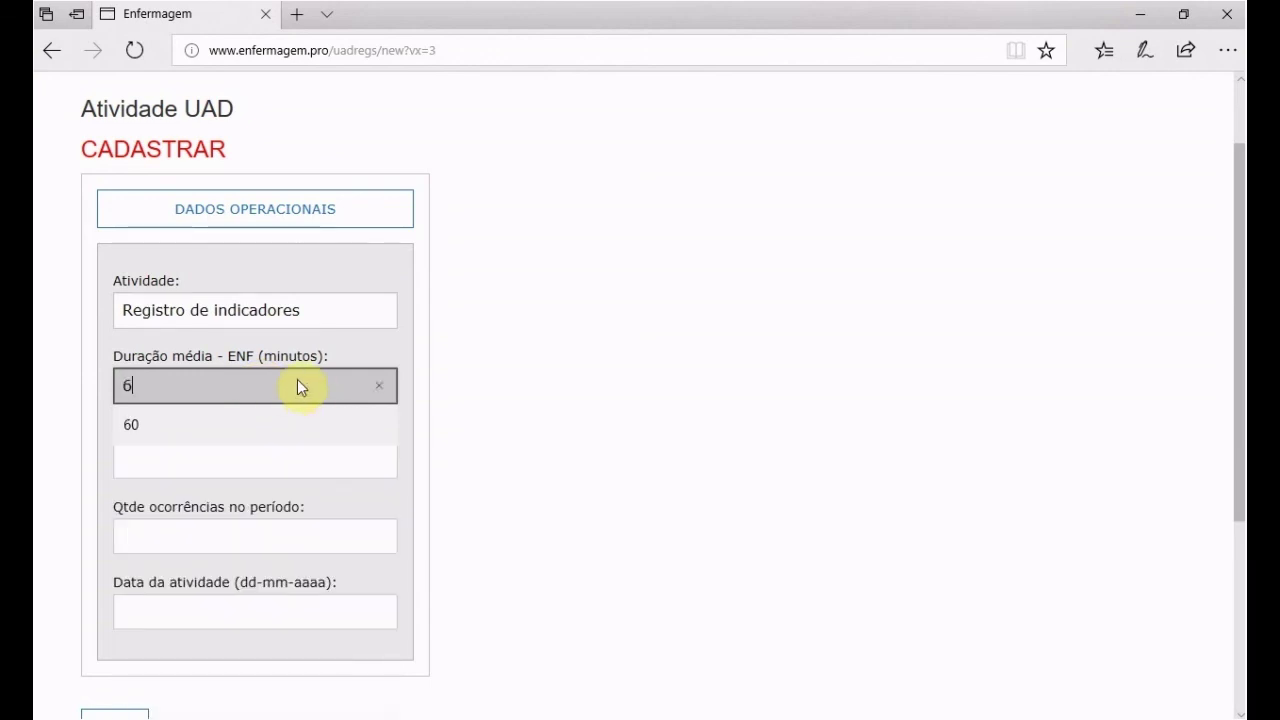
text(0)
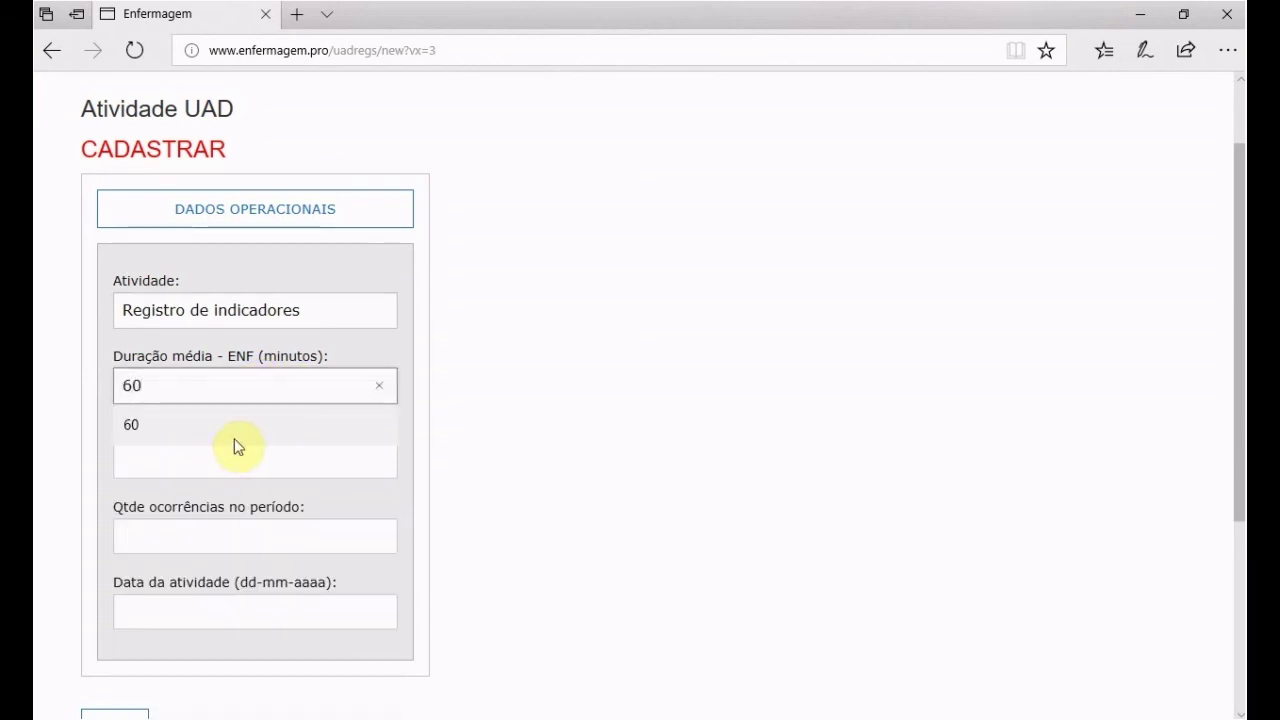
click(469, 464)
Complete the "Registro de indicadores" activity with TÉC/AUX duration 0, 43 occurrences and date 01/03/2017, and submit it.
click(197, 461)
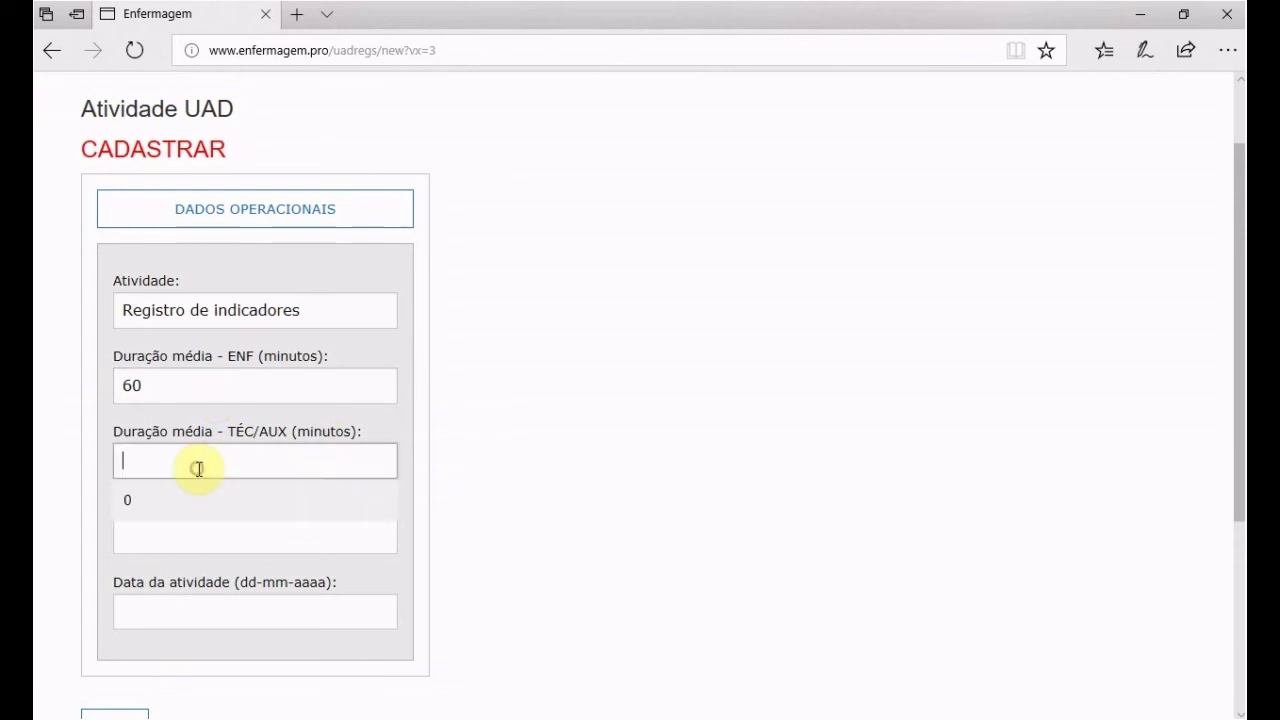
click(143, 509)
click(178, 536)
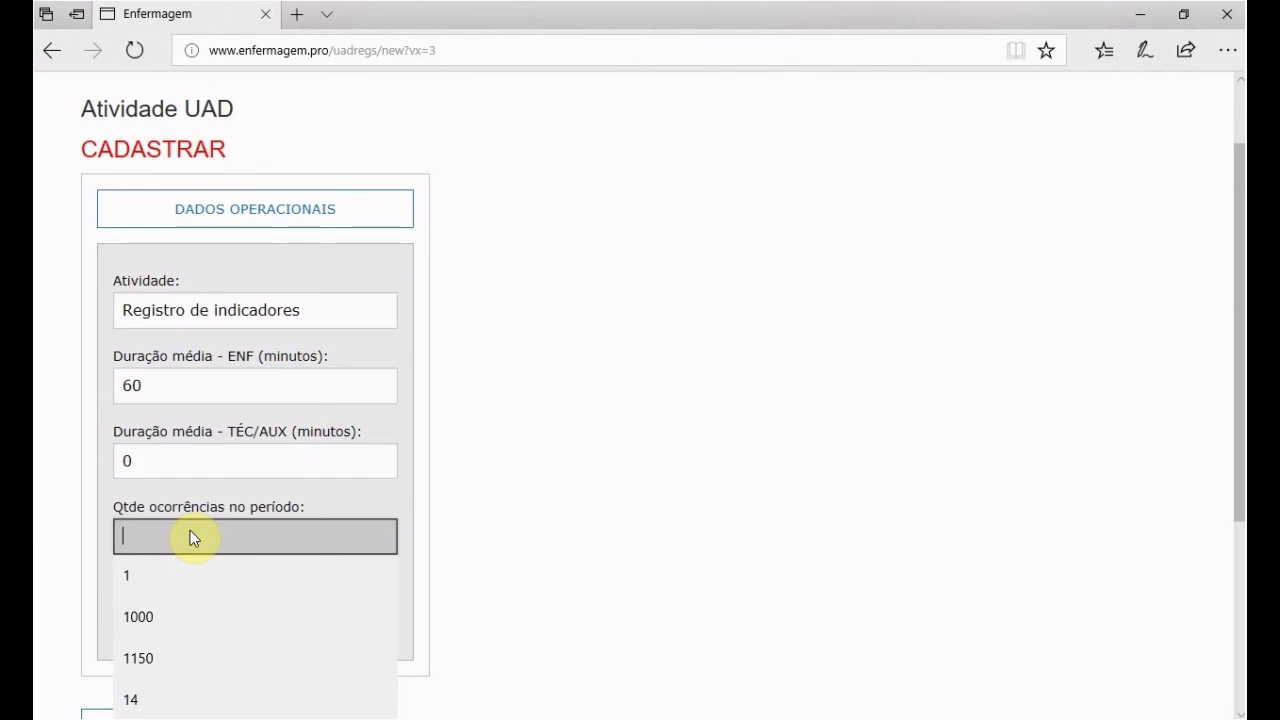
text(43)
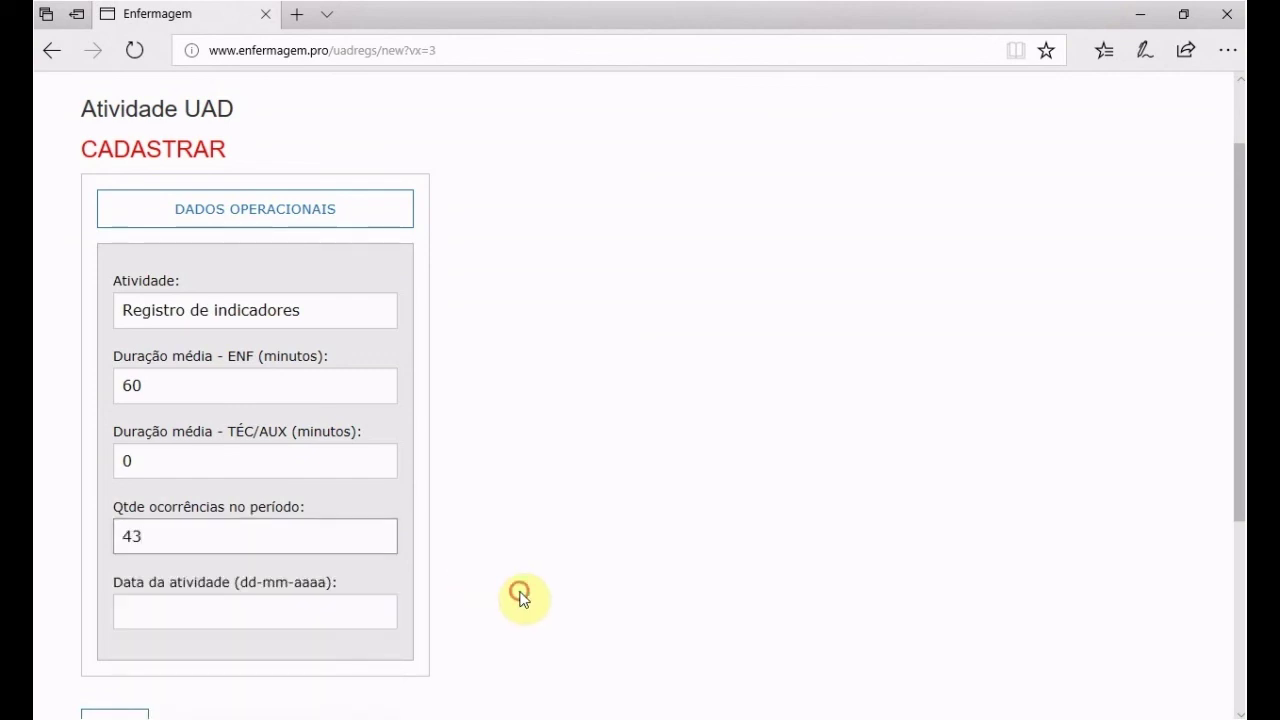
click(520, 595)
click(273, 618)
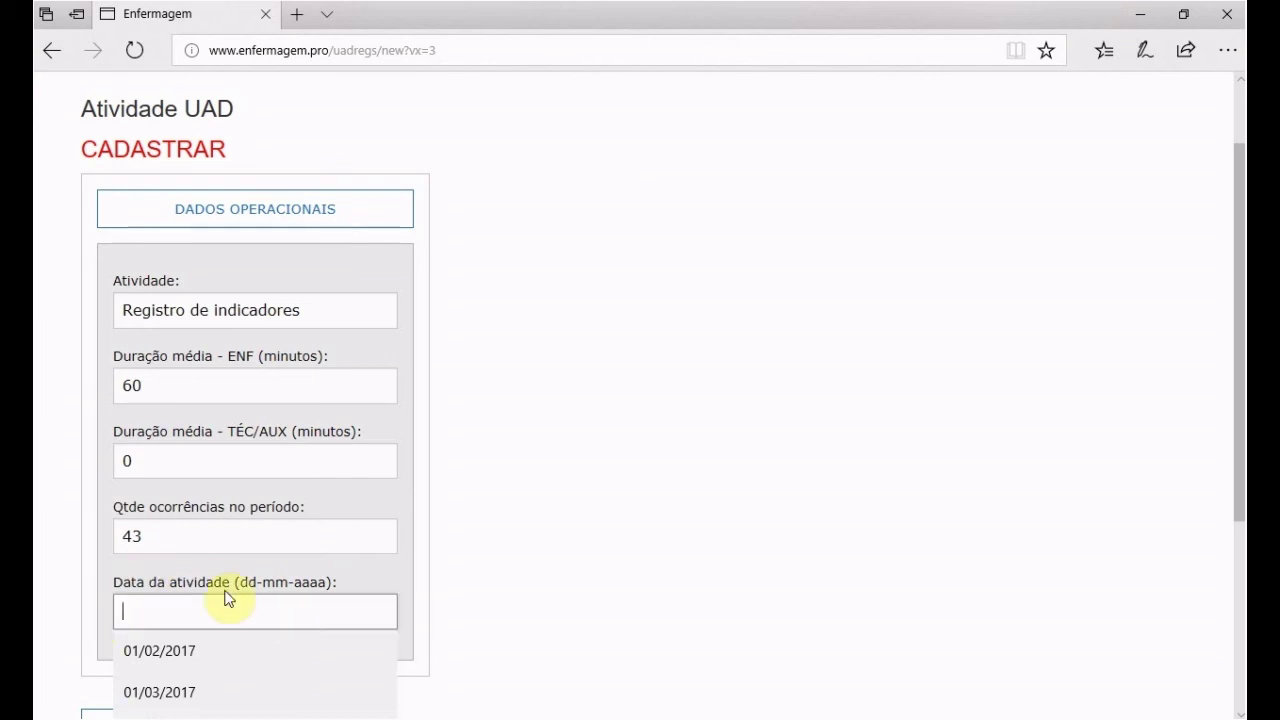
click(138, 698)
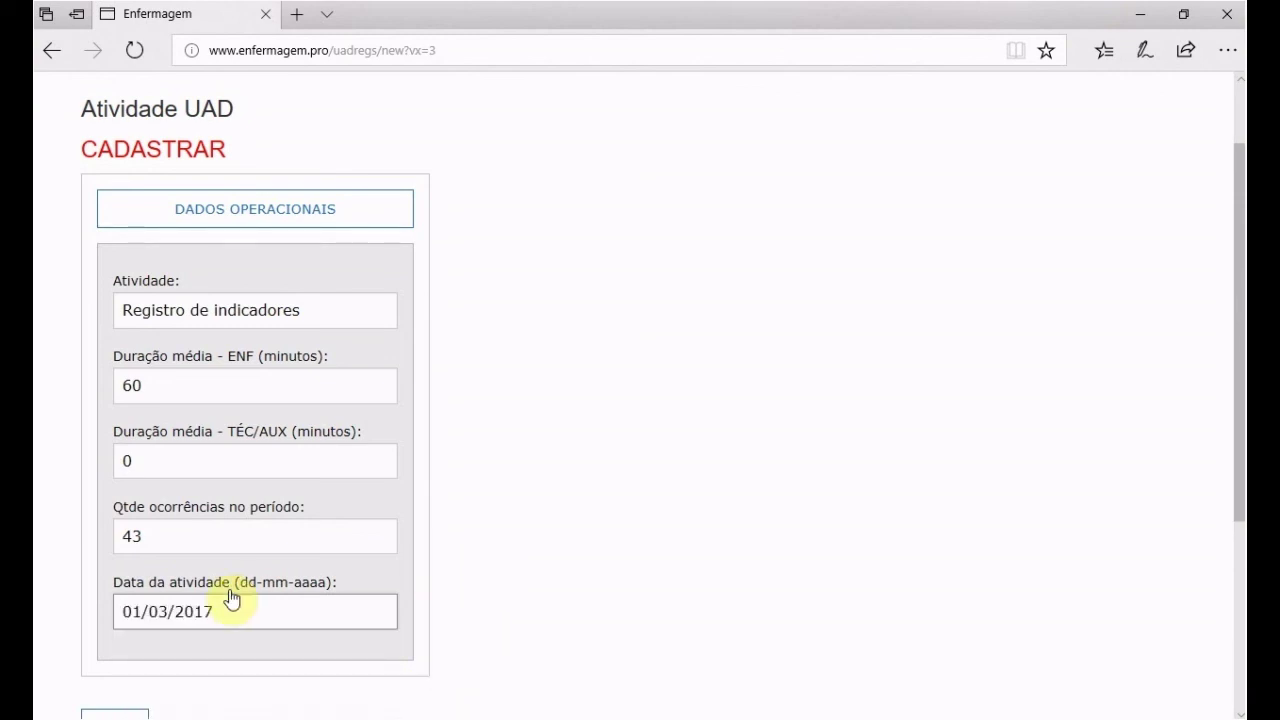
scroll(260, 605, down, 1)
click(102, 629)
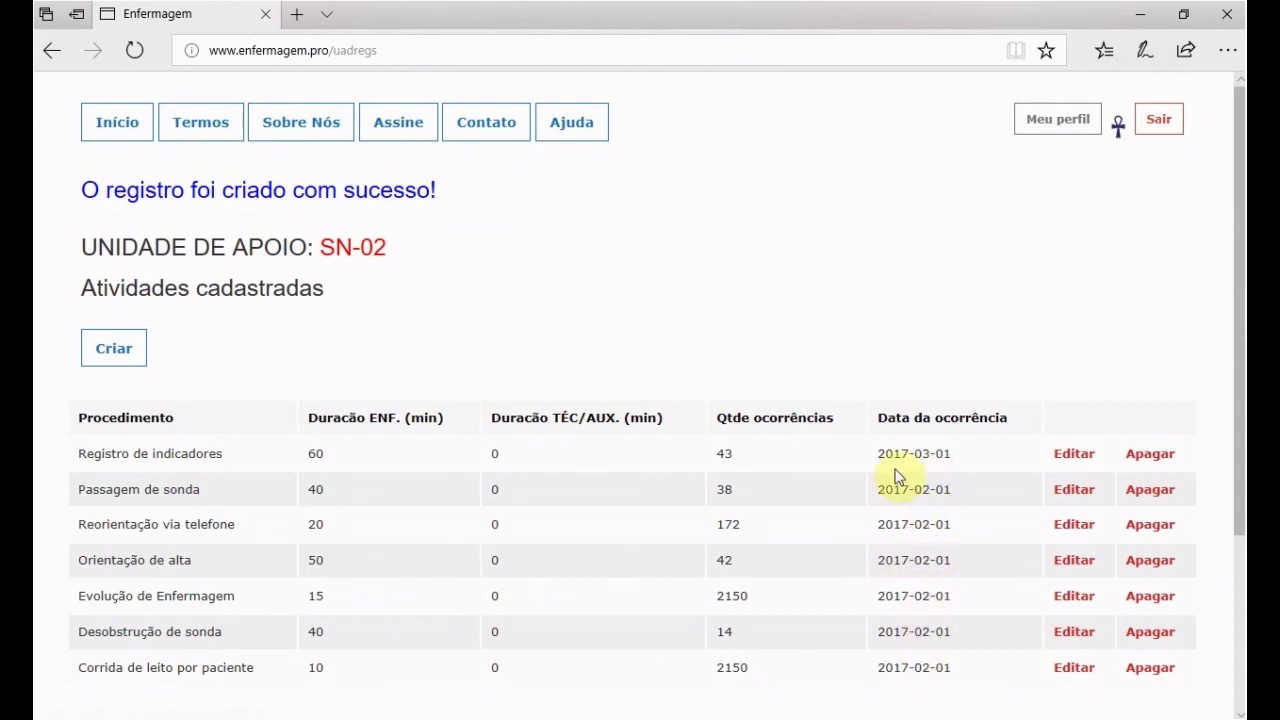
Start another SN-02 activity, "Vazamentos de sonda", with an average nurse (ENF) duration of 30 minutes.
click(114, 350)
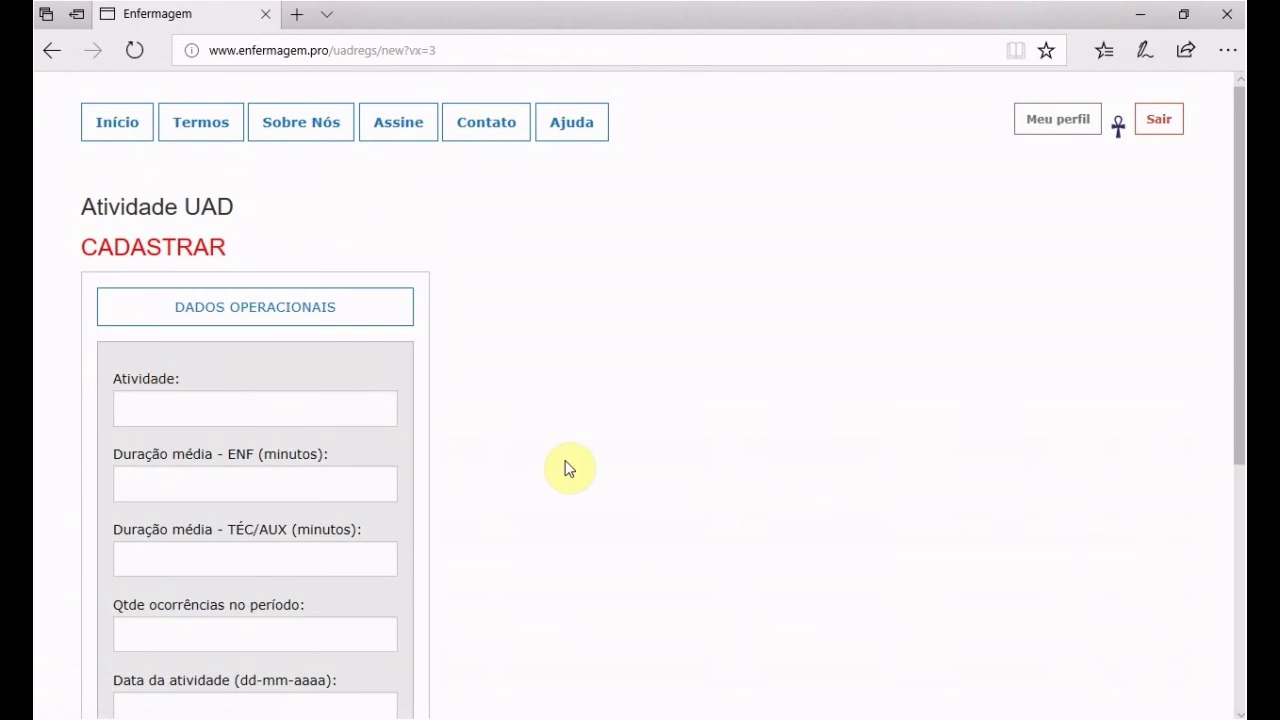
scroll(565, 460, down, 2)
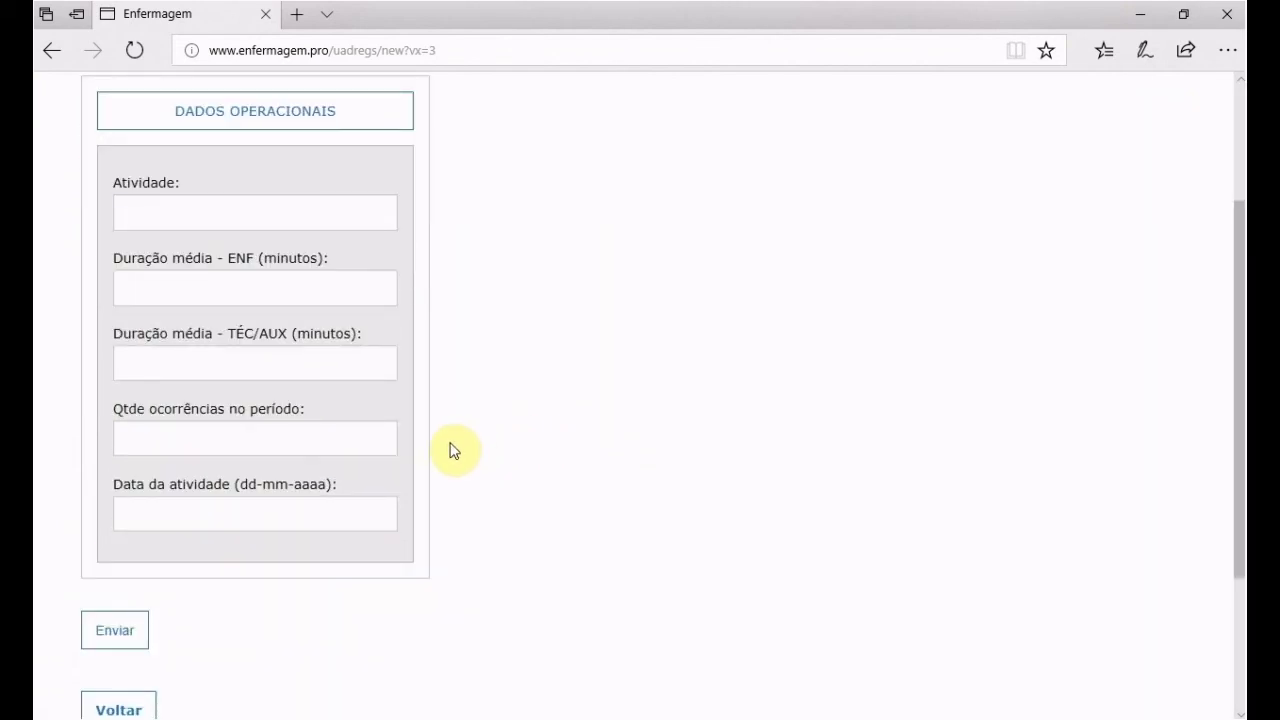
click(315, 211)
click(192, 590)
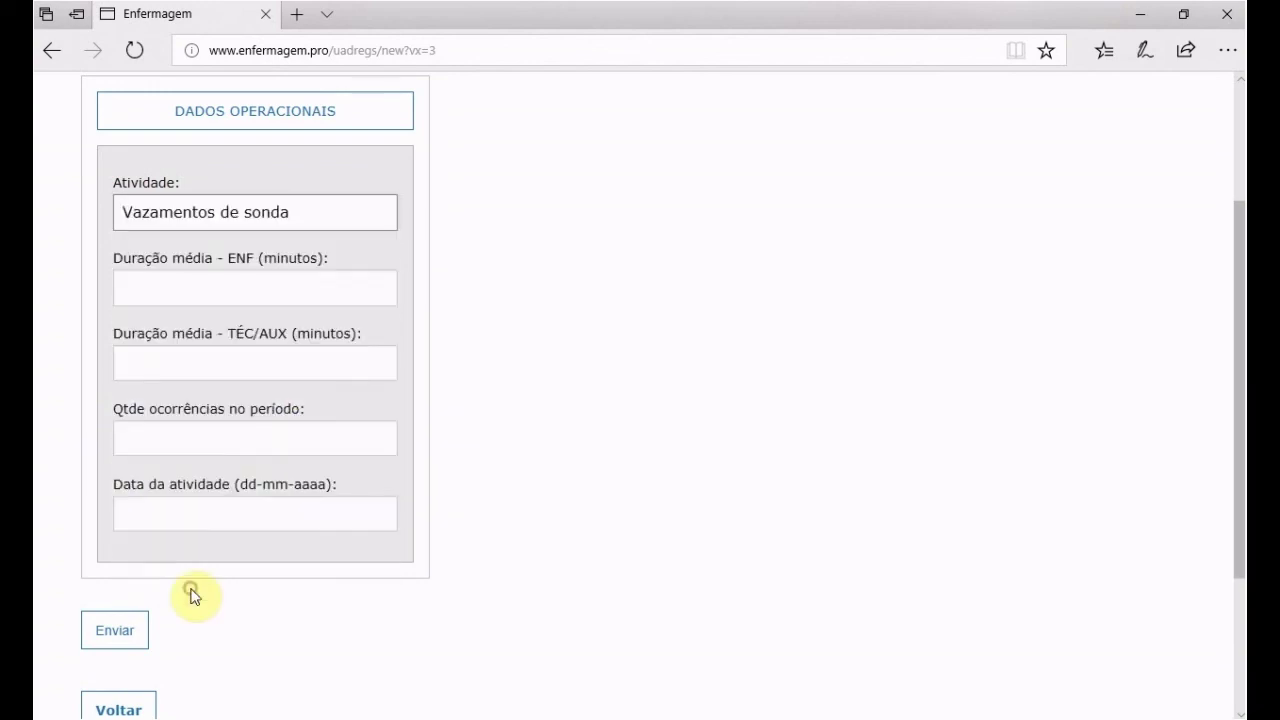
click(227, 294)
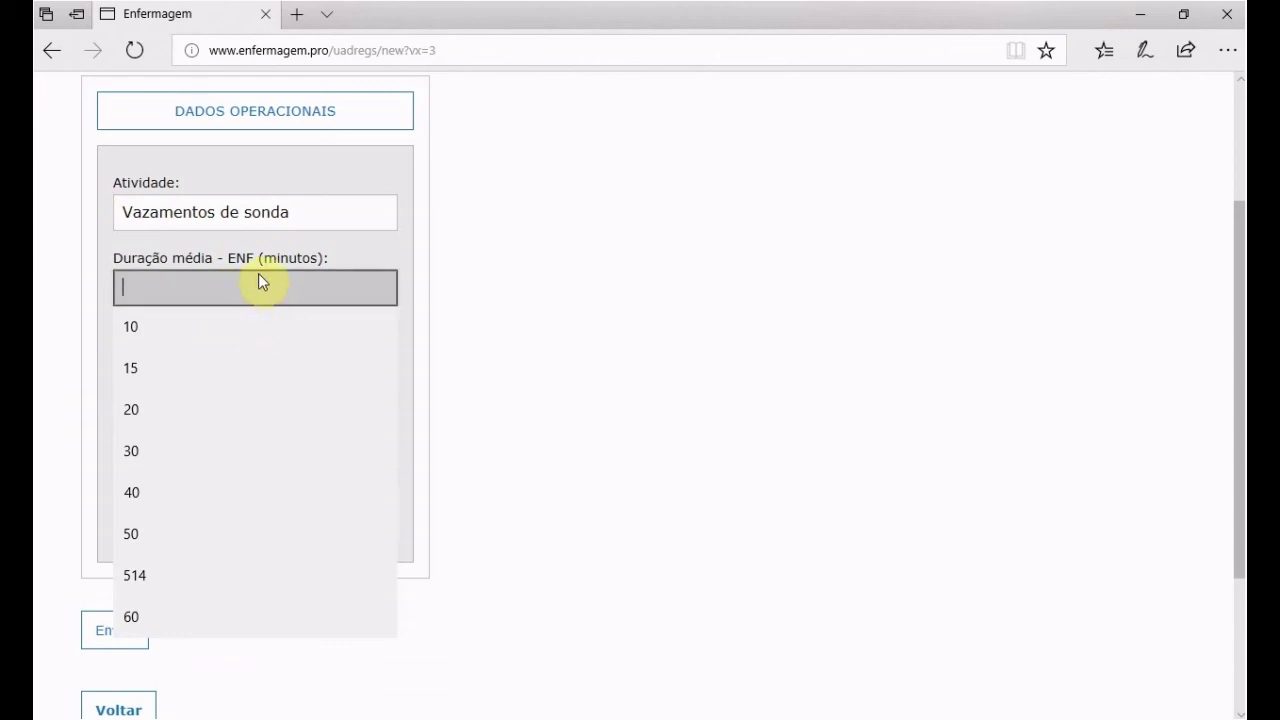
text(30)
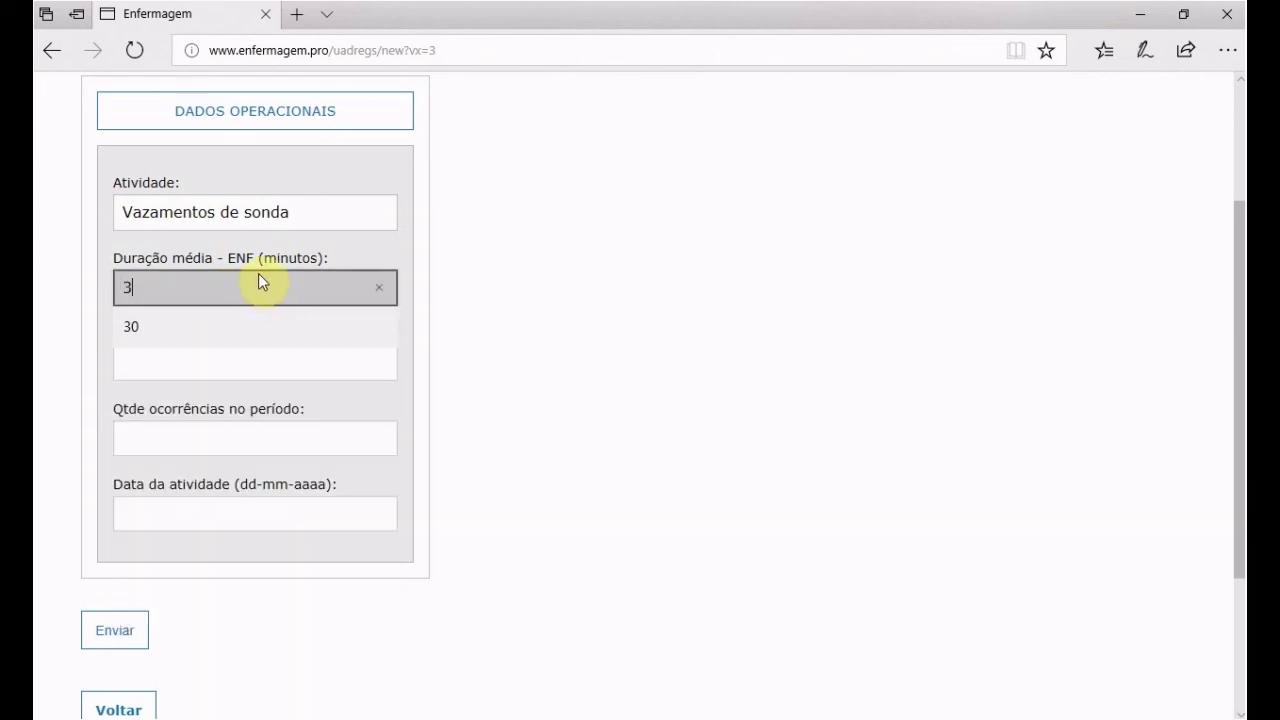
click(266, 330)
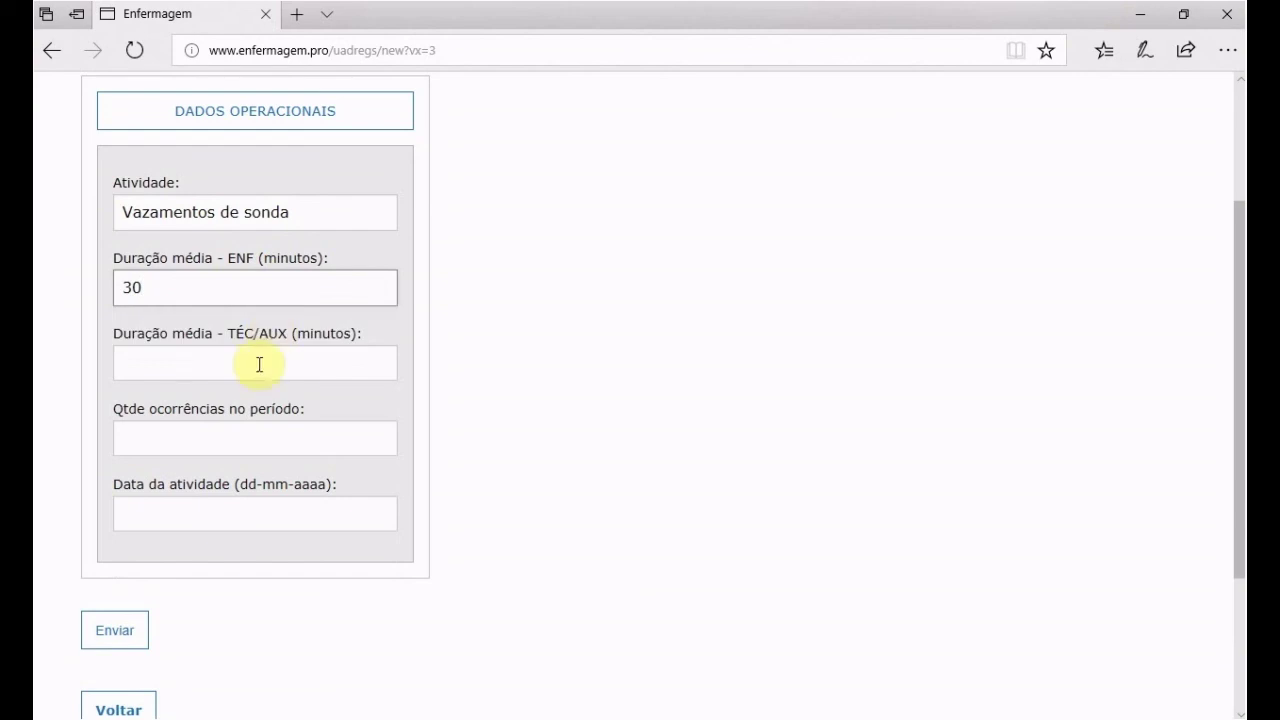
Complete the "Vazamentos de sonda" activity with TÉC/AUX duration 0, 86 occurrences and date 01/02/2017, and submit it.
click(256, 364)
click(140, 410)
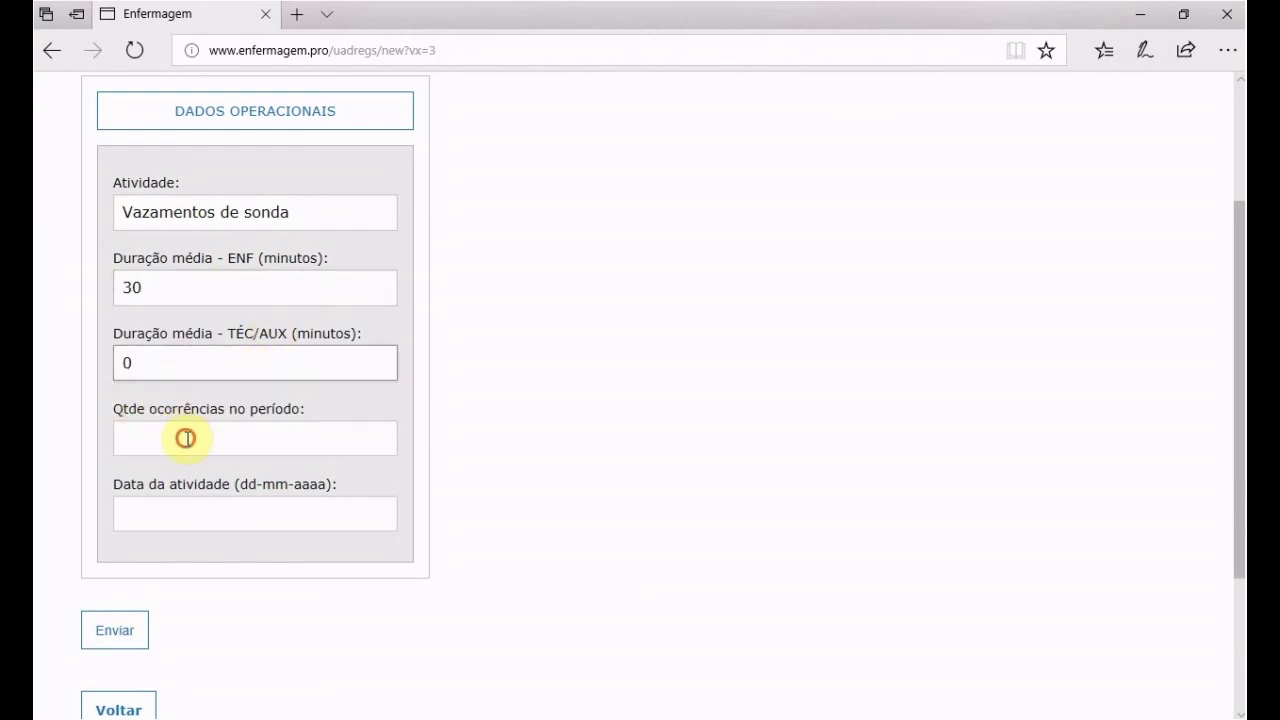
click(188, 440)
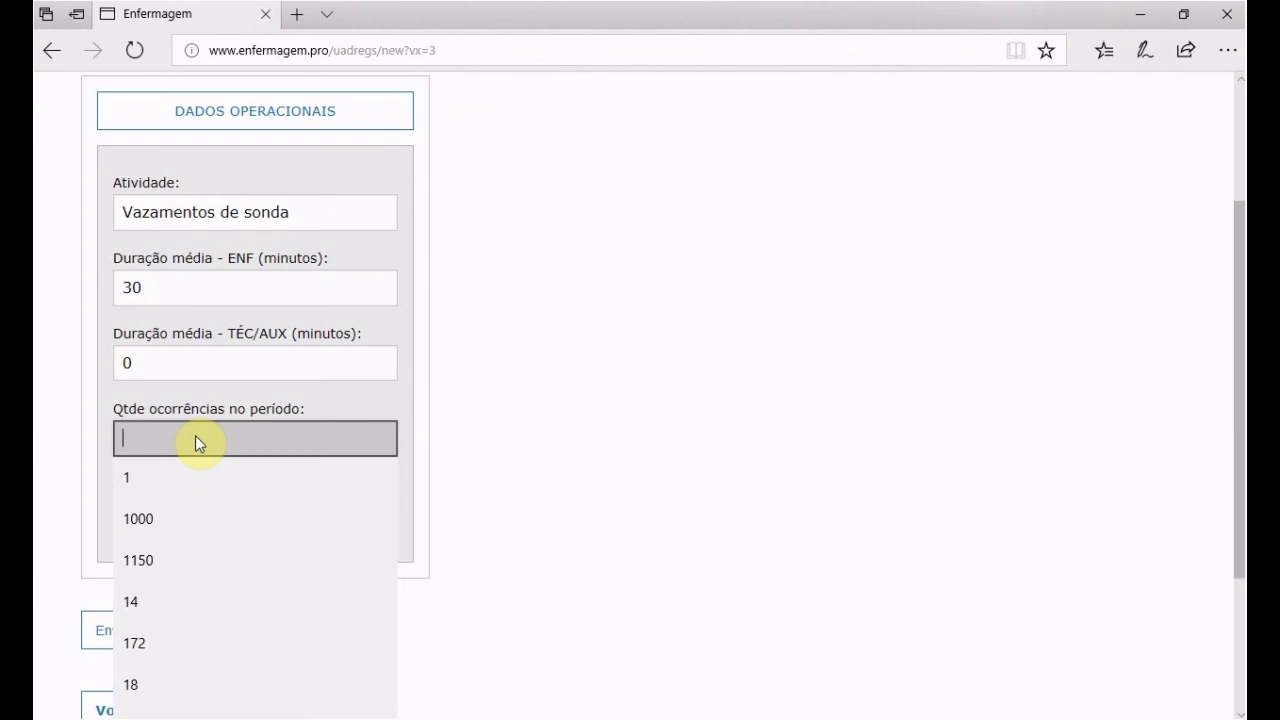
text(86)
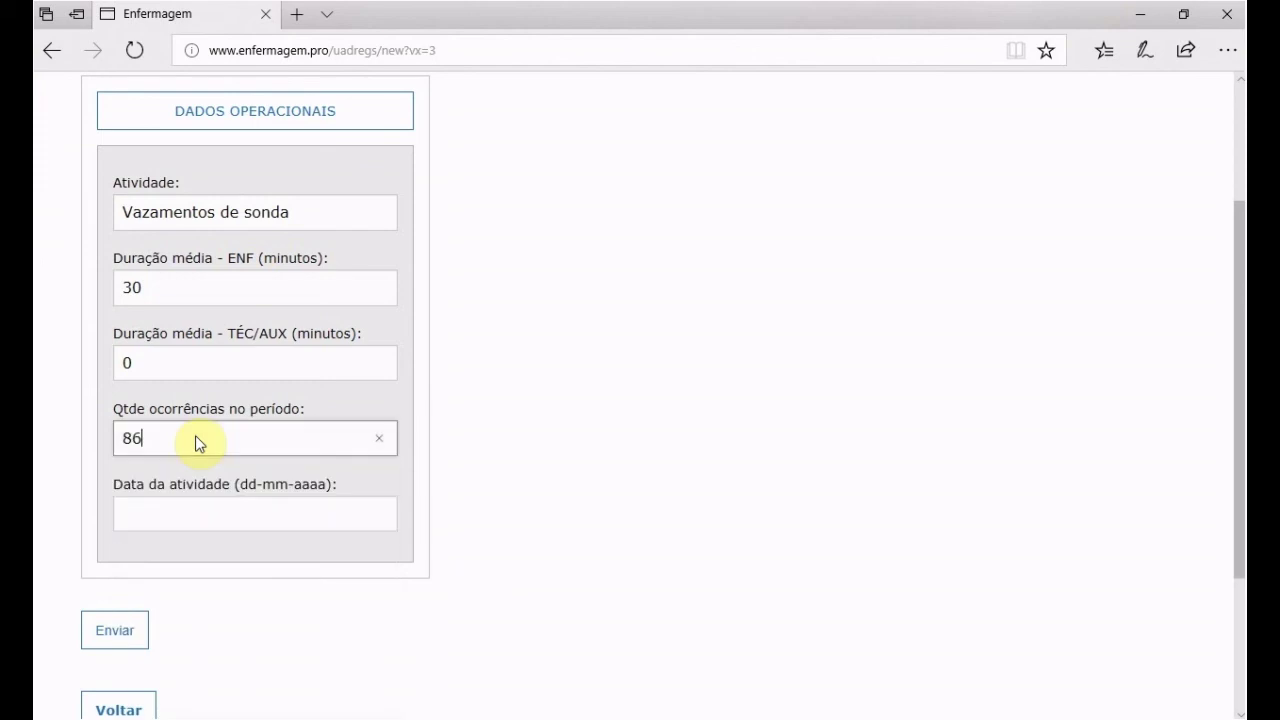
click(240, 506)
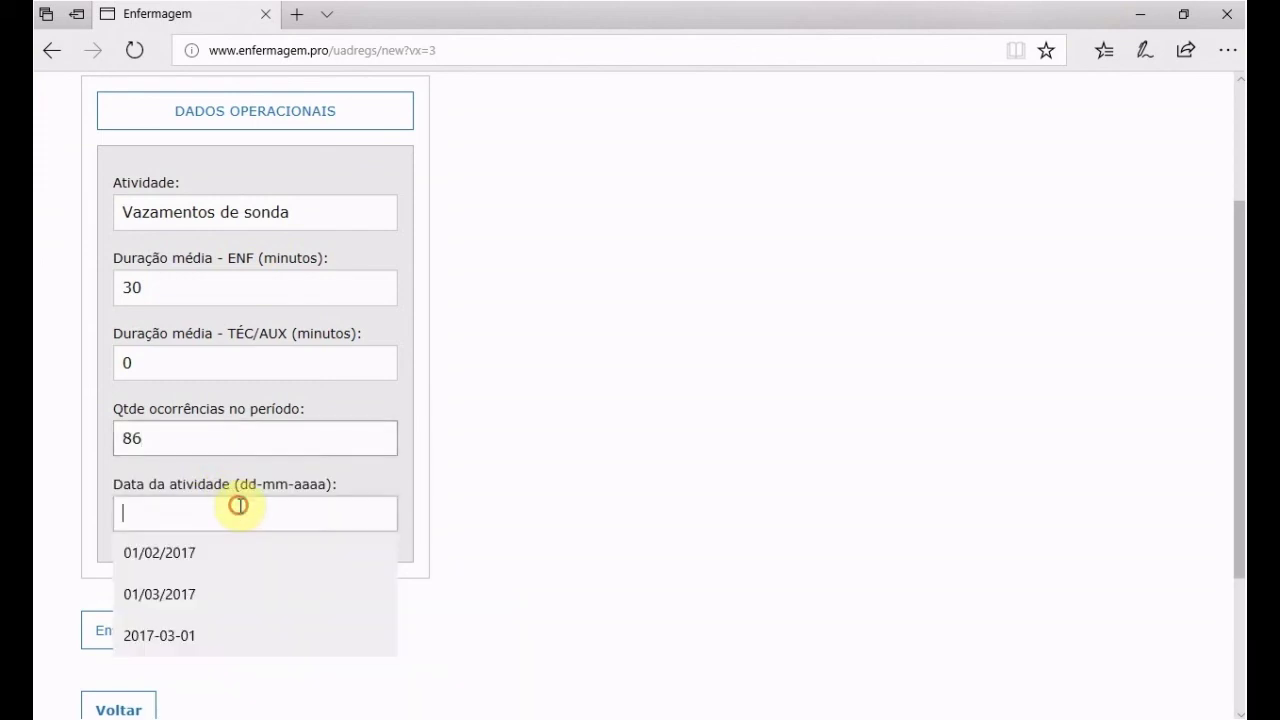
click(178, 559)
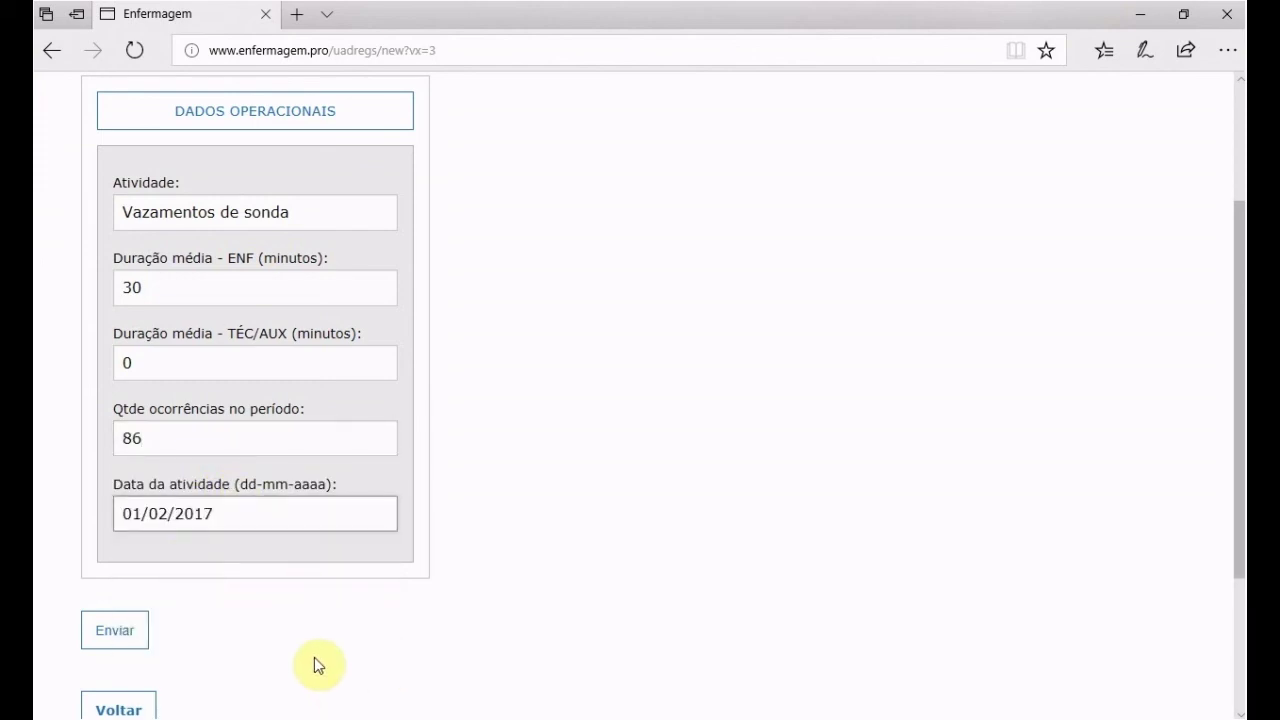
click(133, 633)
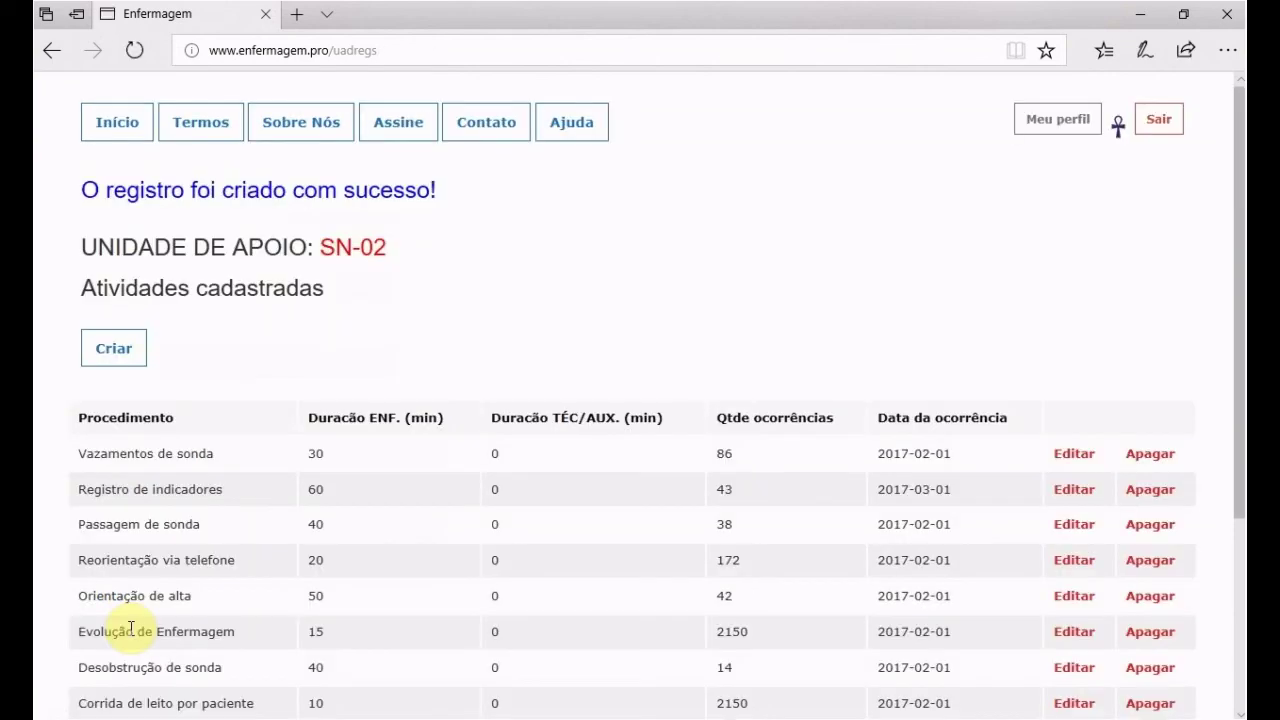
Check SN-02's registered activities, return to the support units and review SN-02's staffing results and weekly-hours simulations.
scroll(523, 484, down, 1)
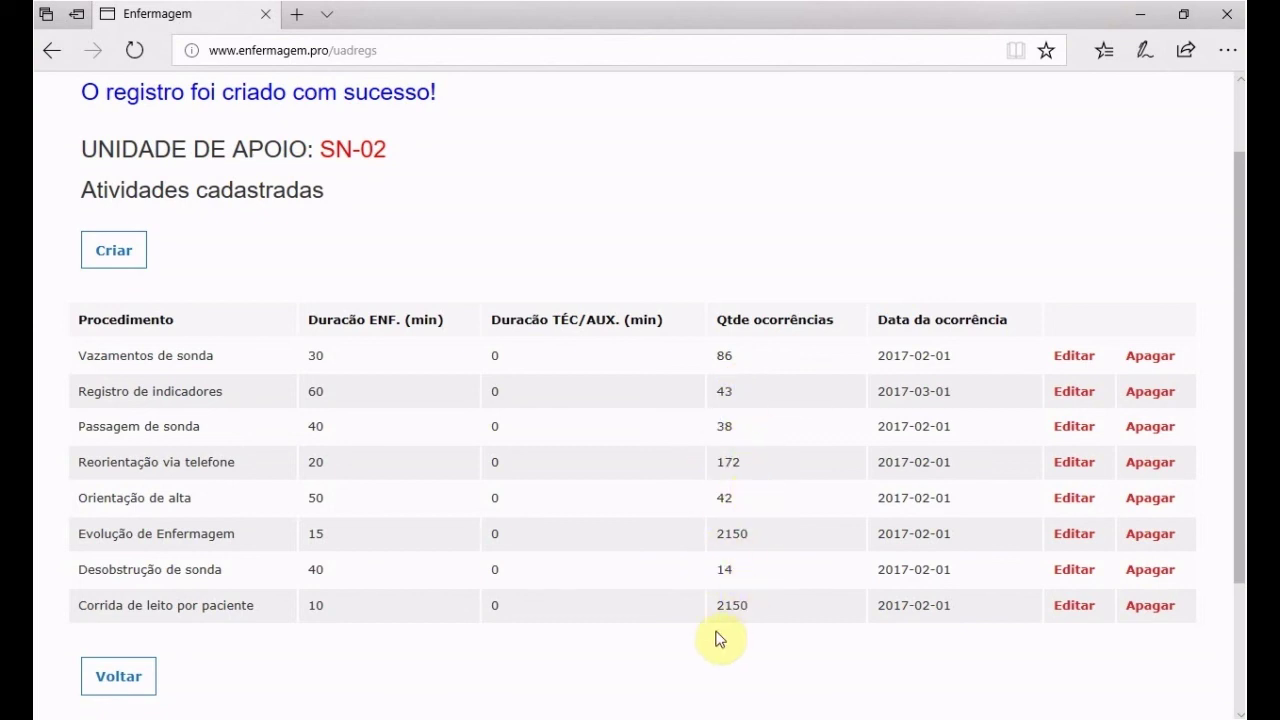
click(119, 677)
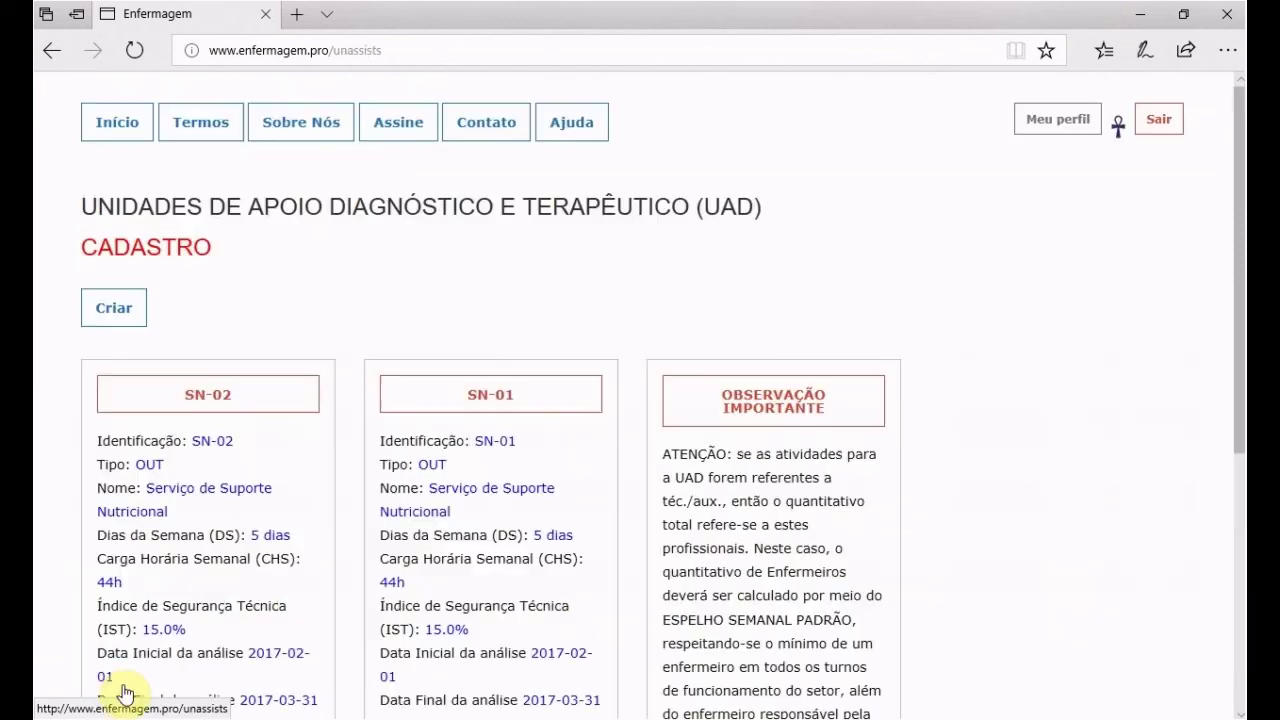
scroll(157, 314, down, 3)
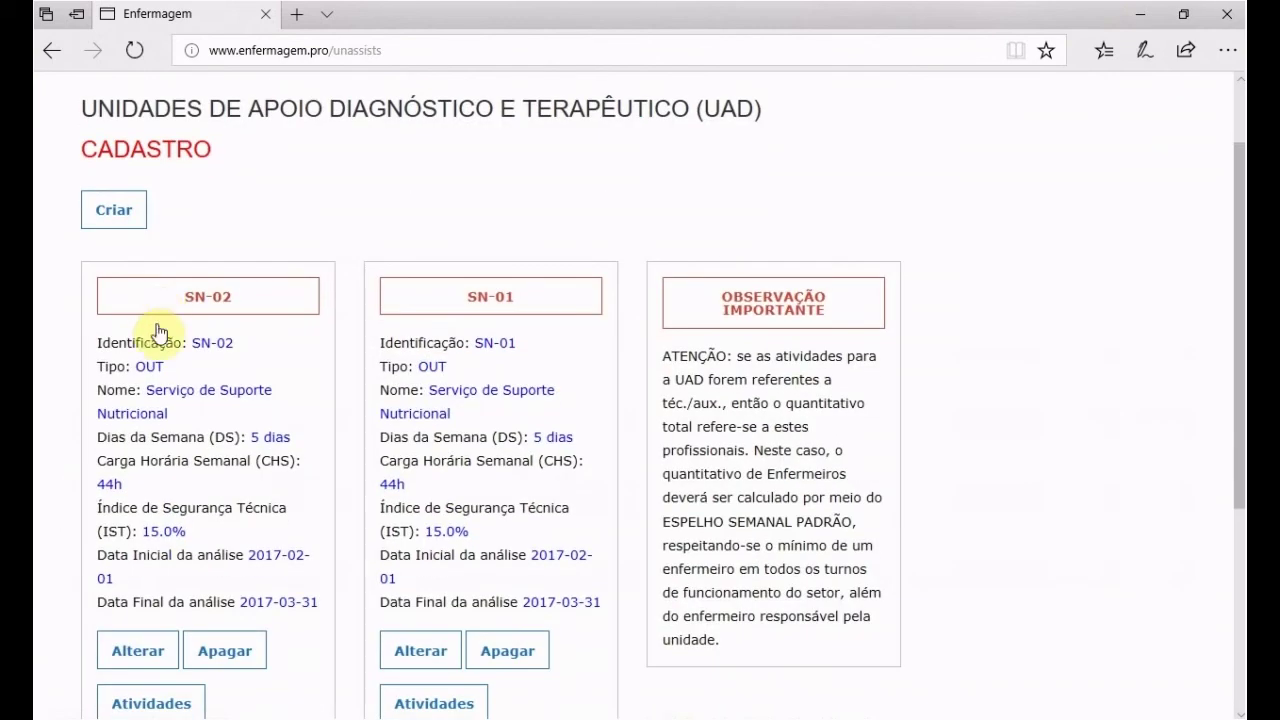
scroll(160, 335, down, 2)
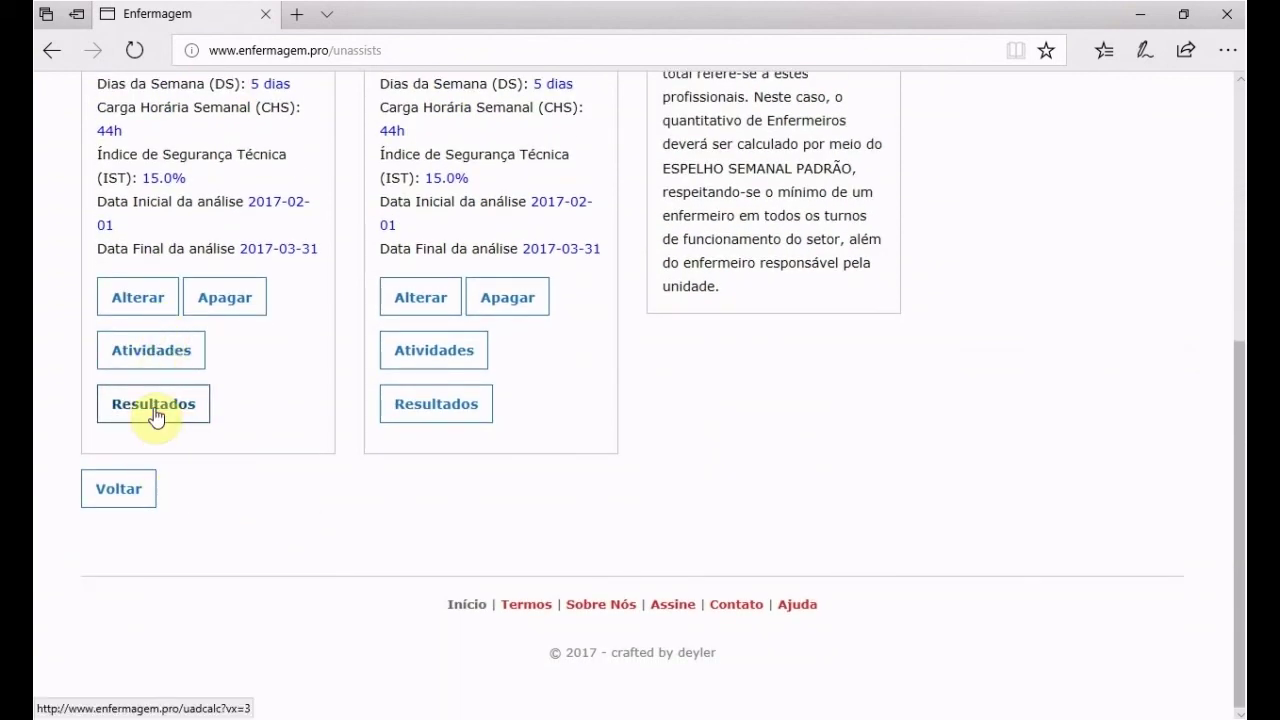
click(155, 410)
scroll(72, 488, down, 1)
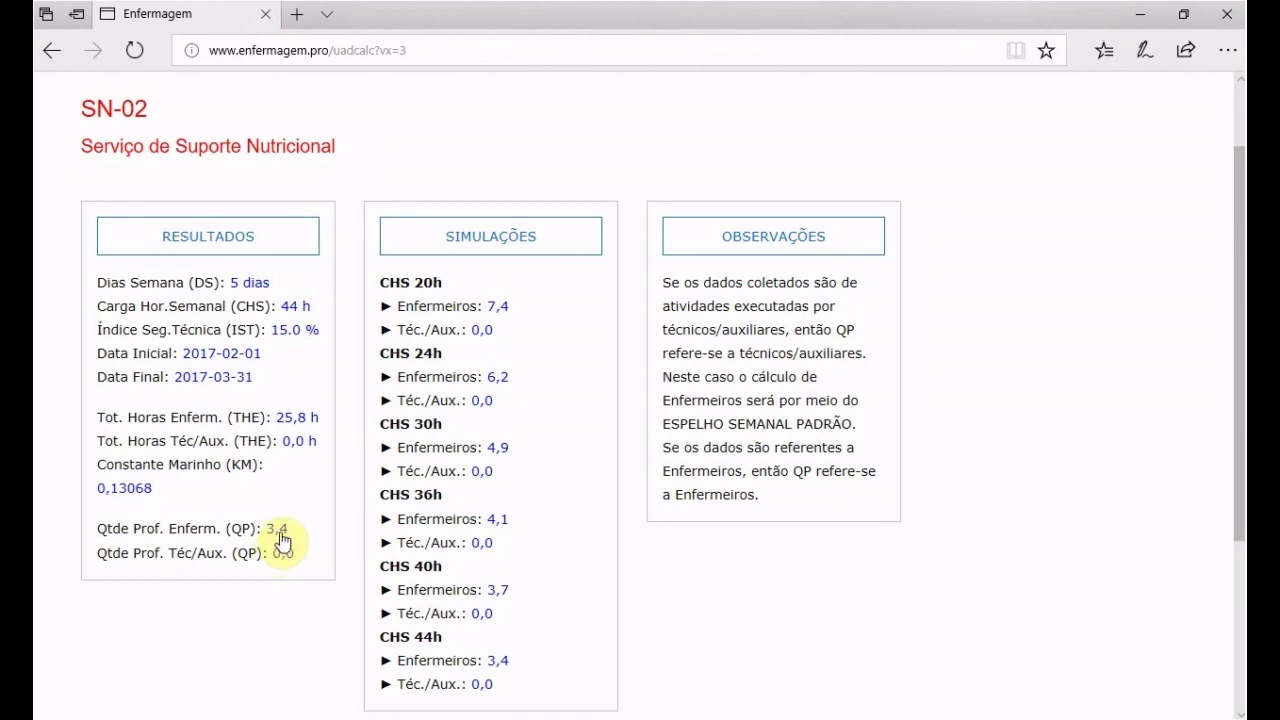
scroll(166, 490, up, 2)
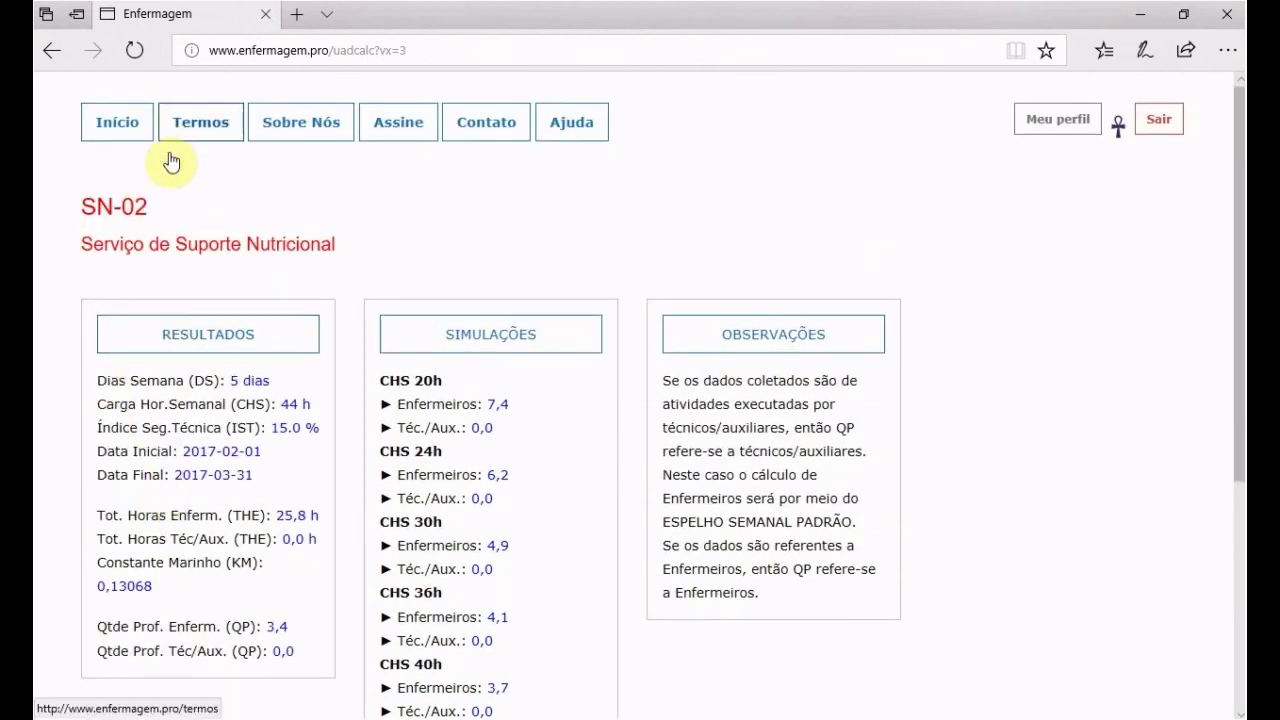
scroll(194, 371, down, 3)
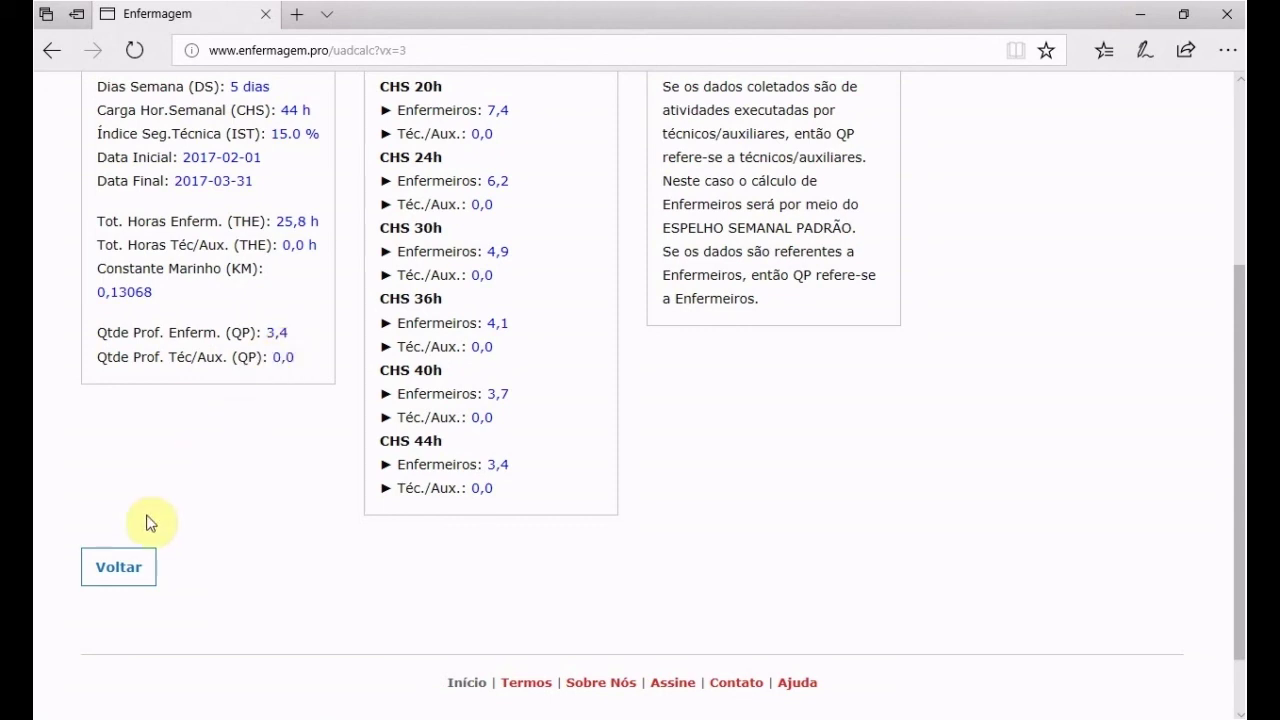
Return to the support units and review SN-01's staffing results for comparison with SN-02.
click(100, 569)
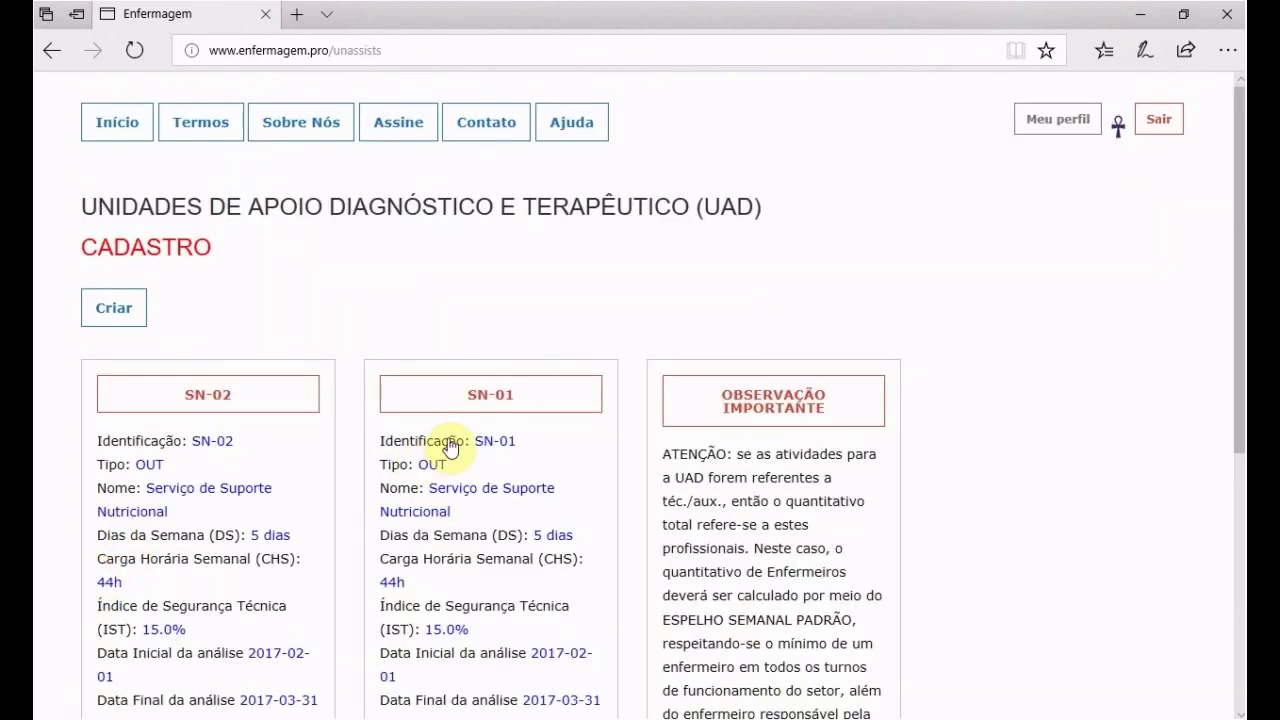
scroll(449, 450, down, 4)
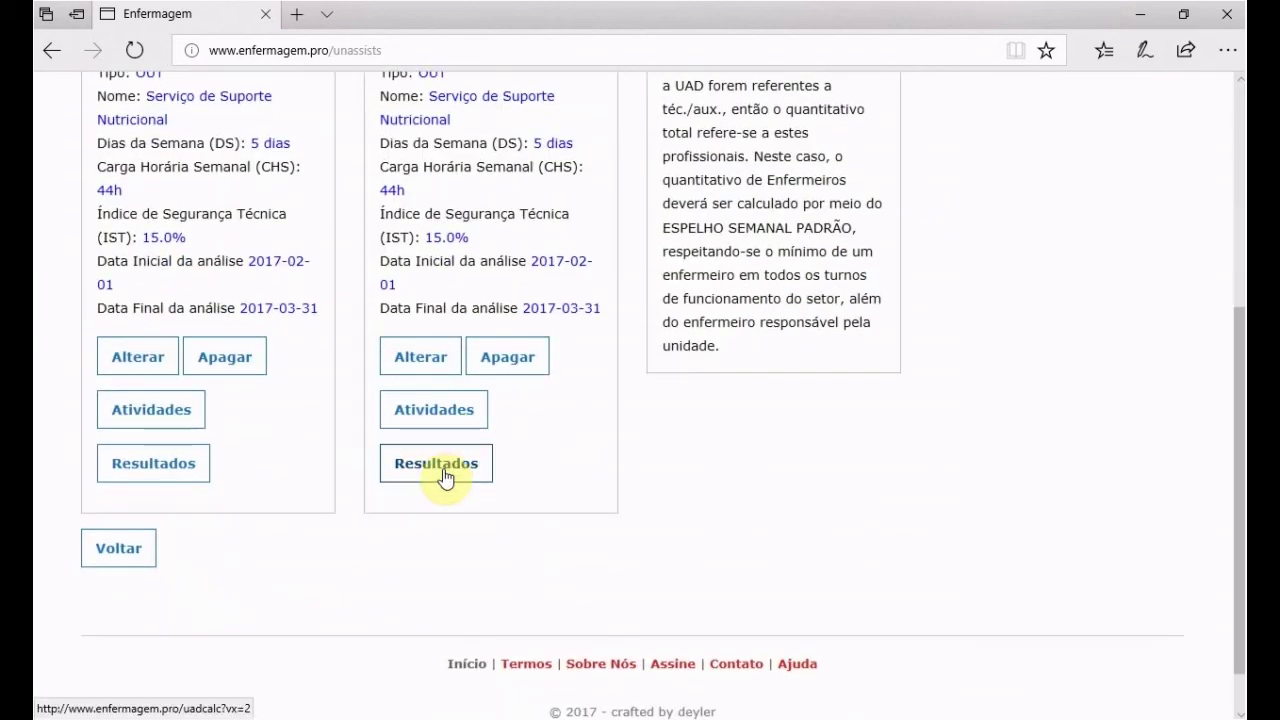
click(447, 463)
scroll(346, 452, down, 2)
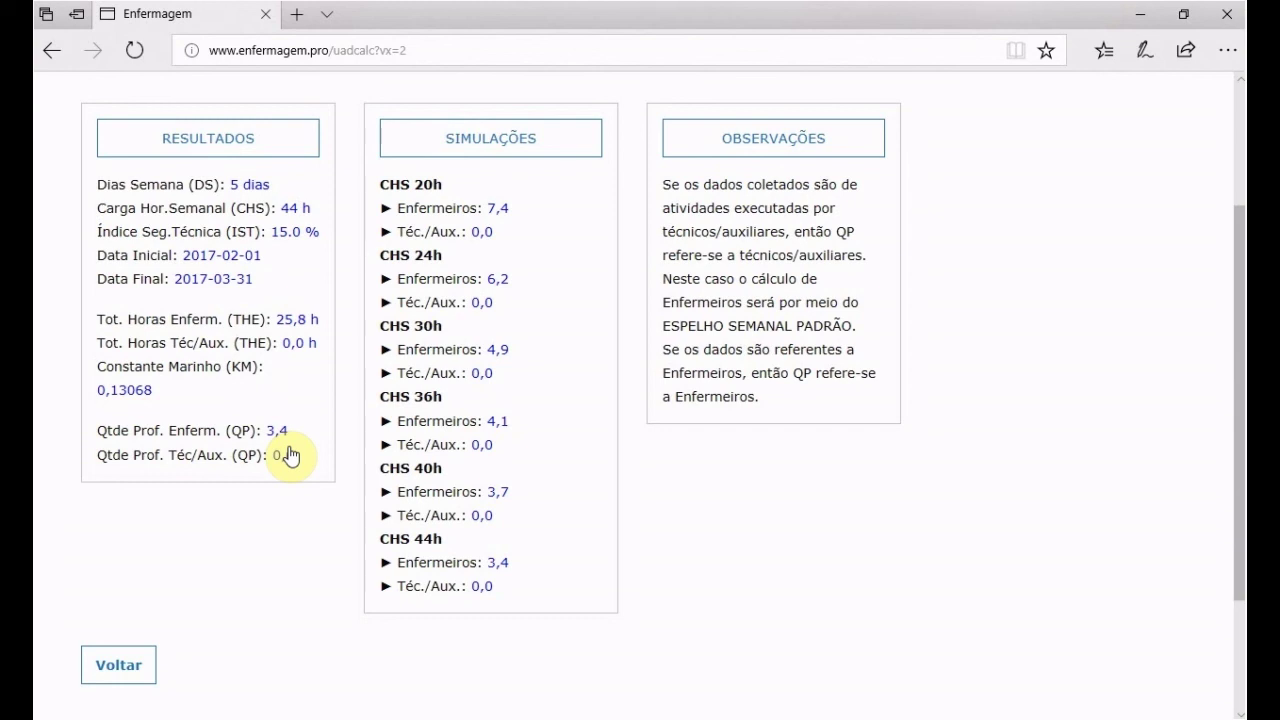
Go back to the support units and examine the durations, occurrences and dates of SN-02's registered activities.
click(118, 665)
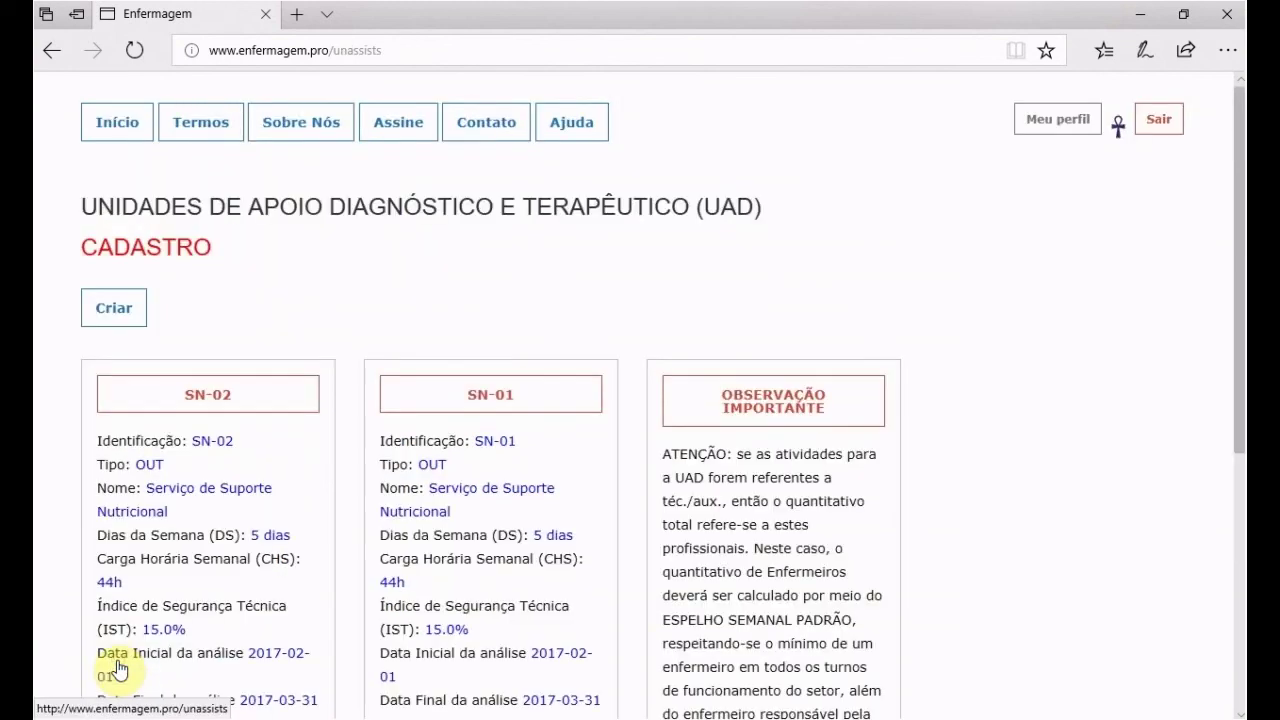
scroll(229, 400, down, 2)
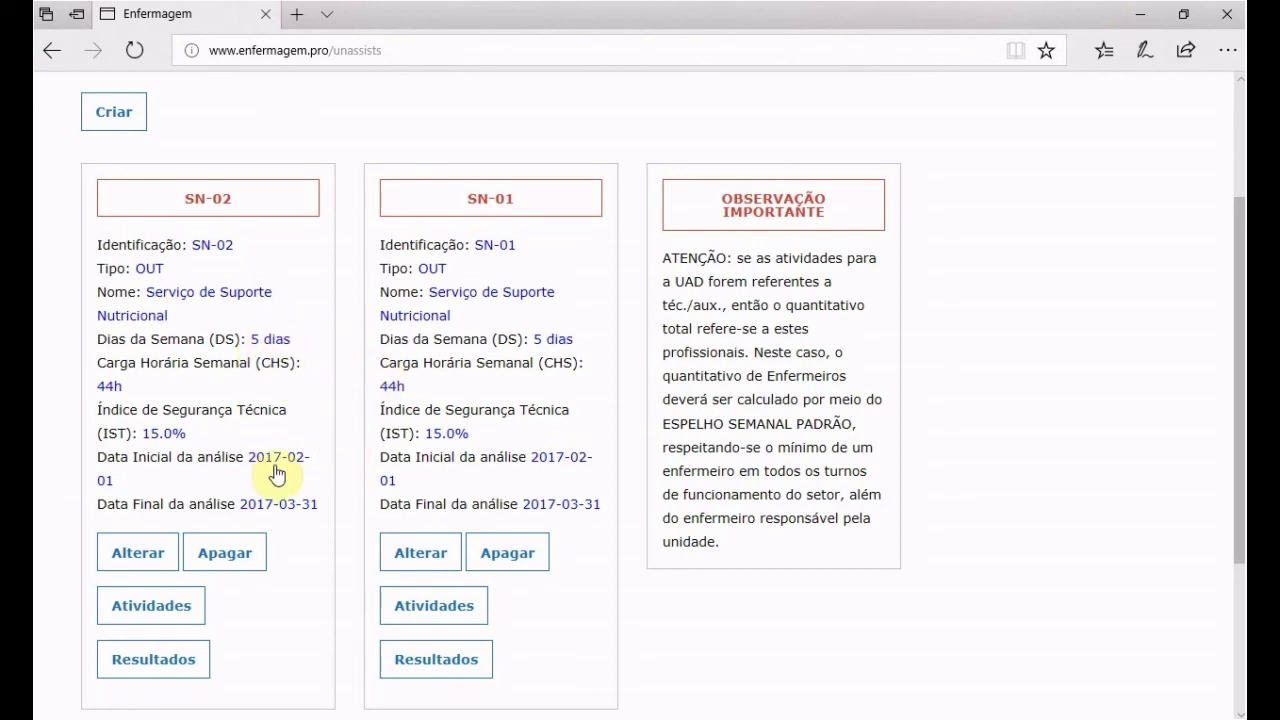
click(175, 609)
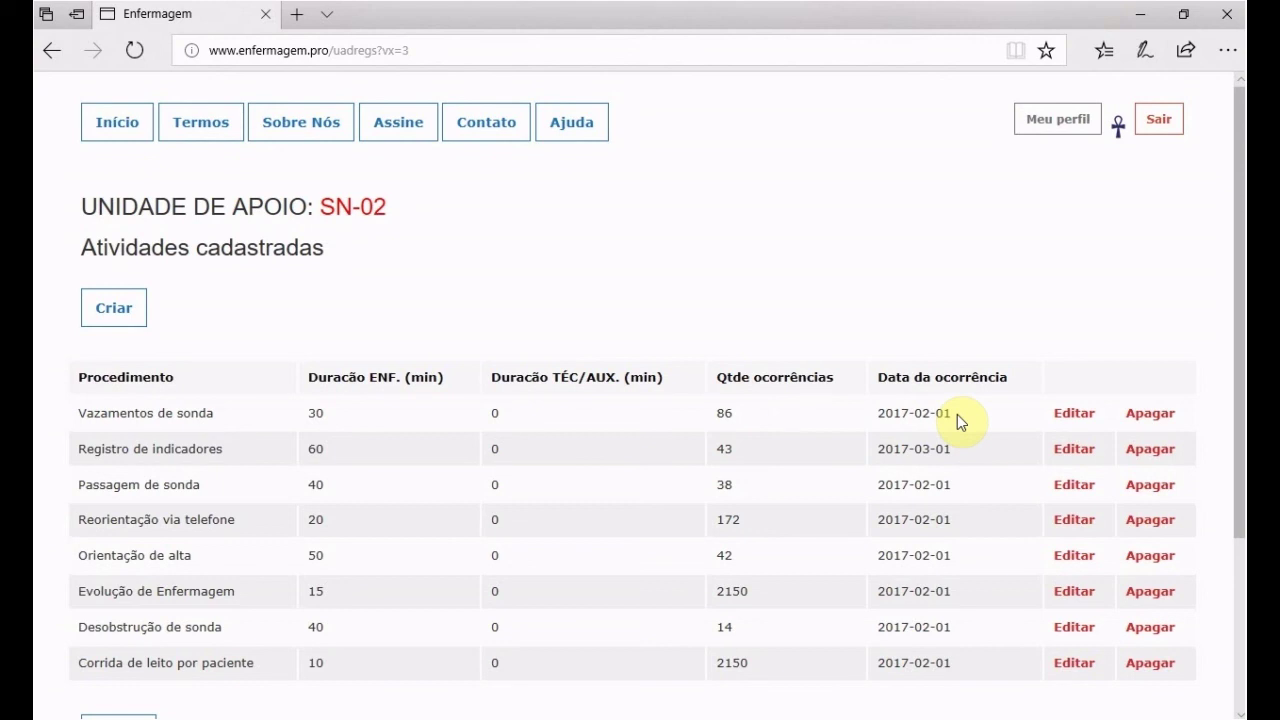
scroll(193, 575, down, 2)
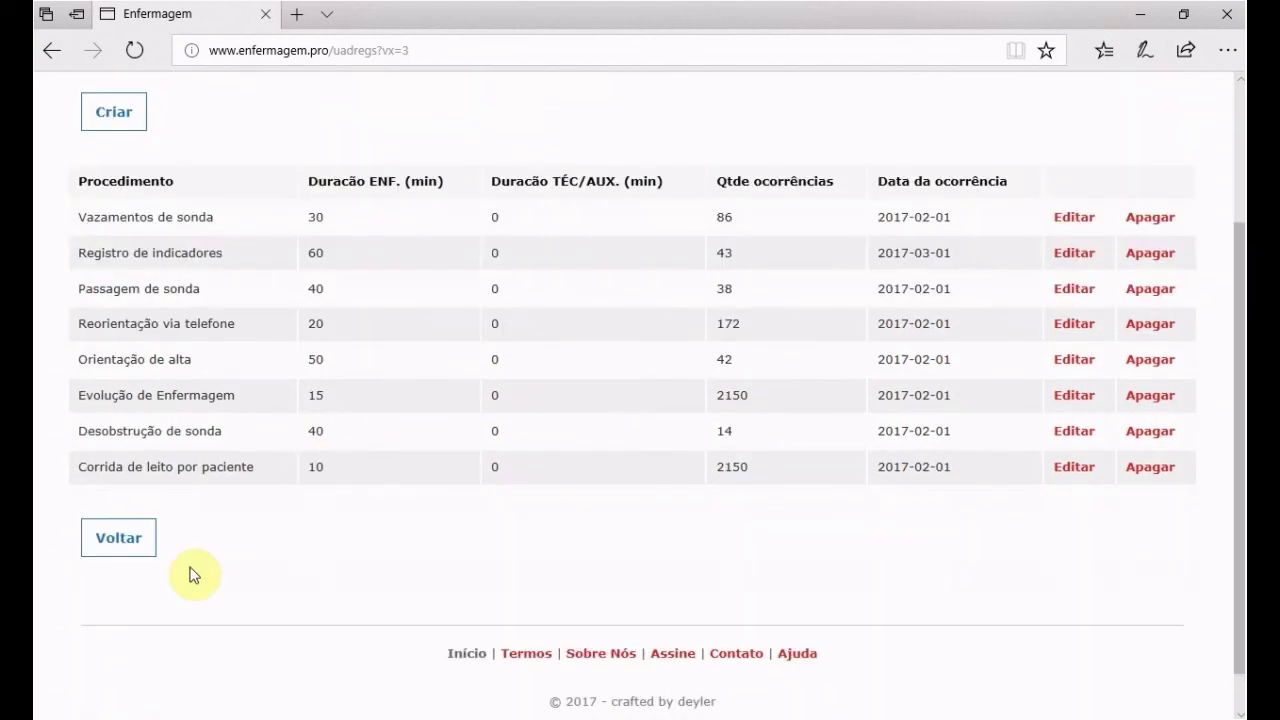
Leave SN-02's activities and the support unit registry, returning to the teams (equipes) page.
click(120, 548)
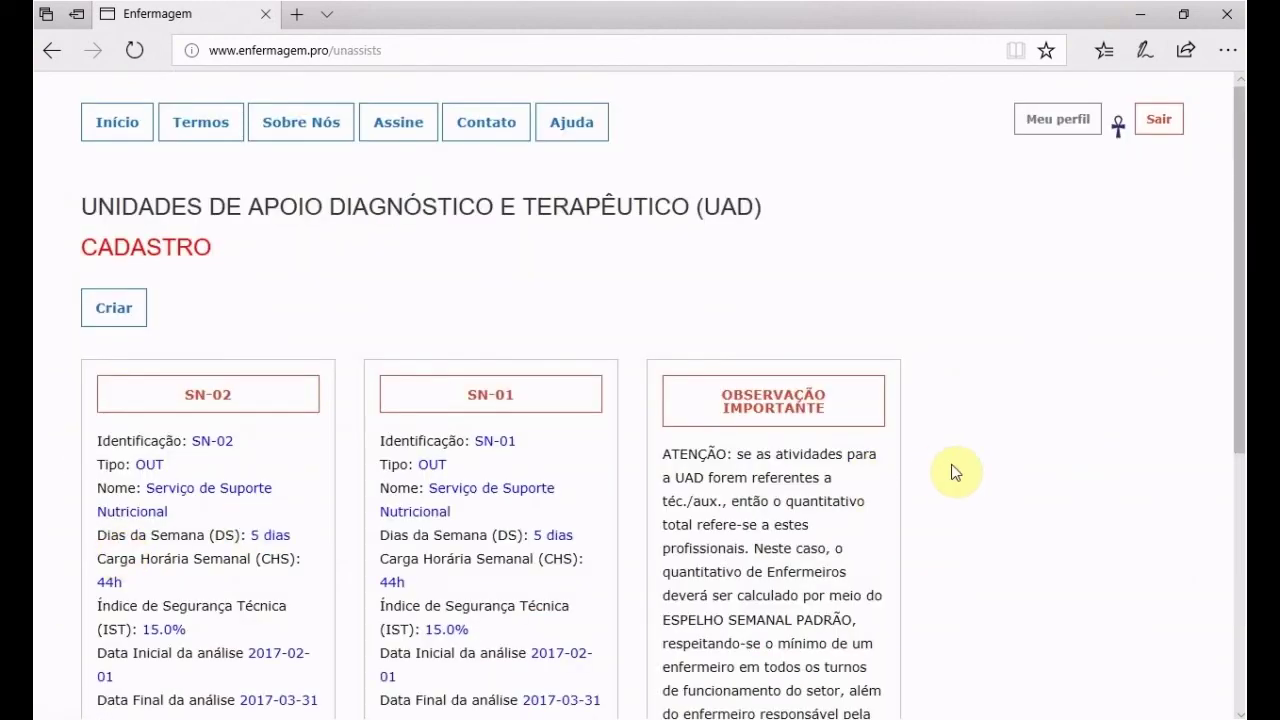
scroll(953, 471, down, 1)
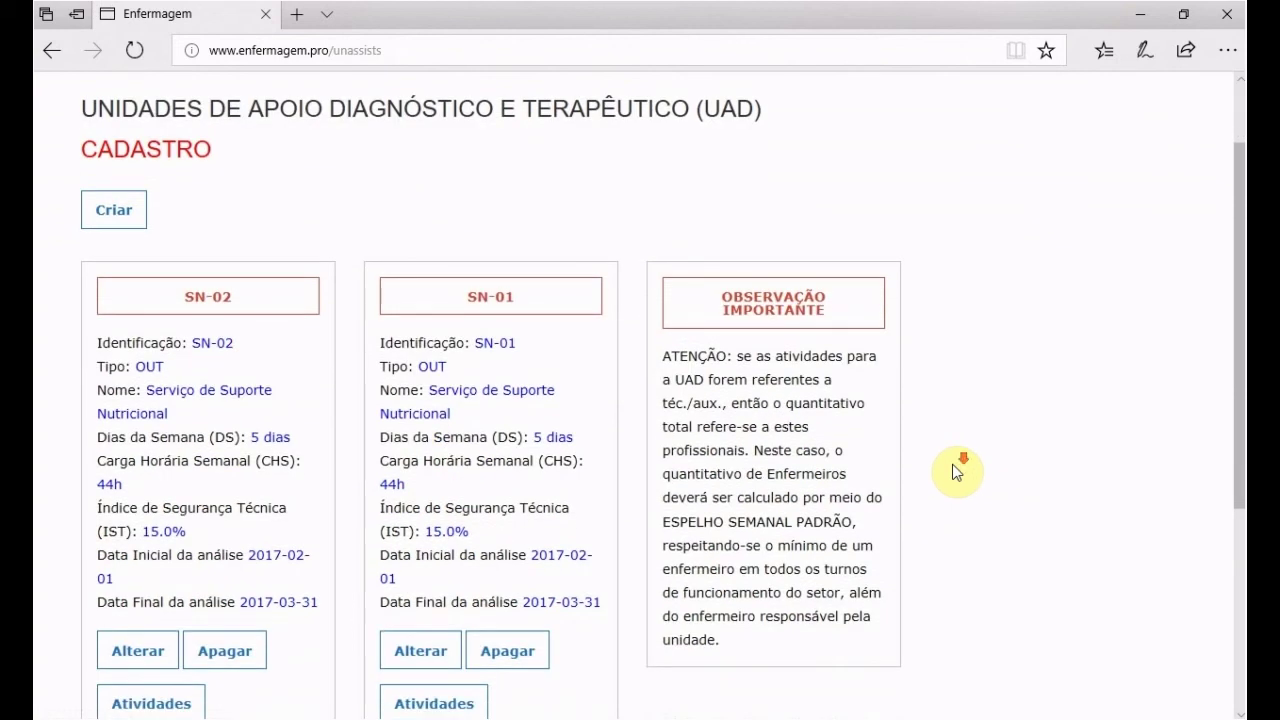
scroll(953, 471, down, 2)
click(134, 652)
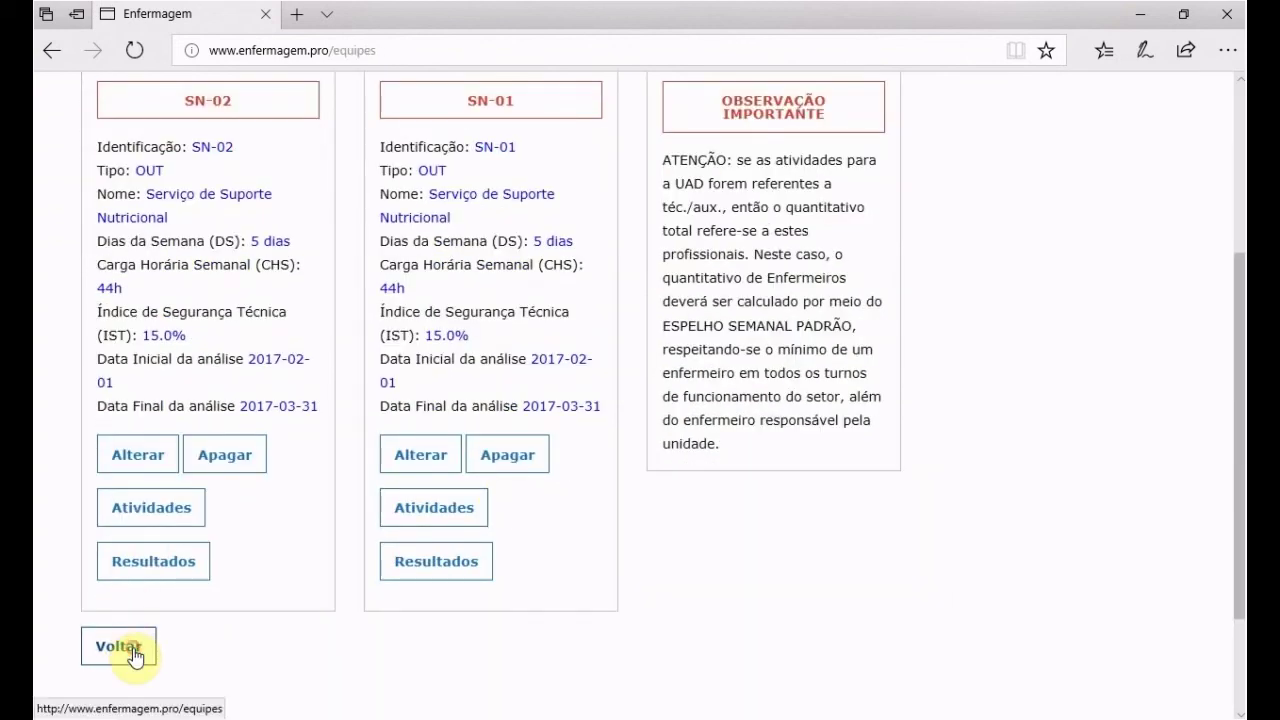